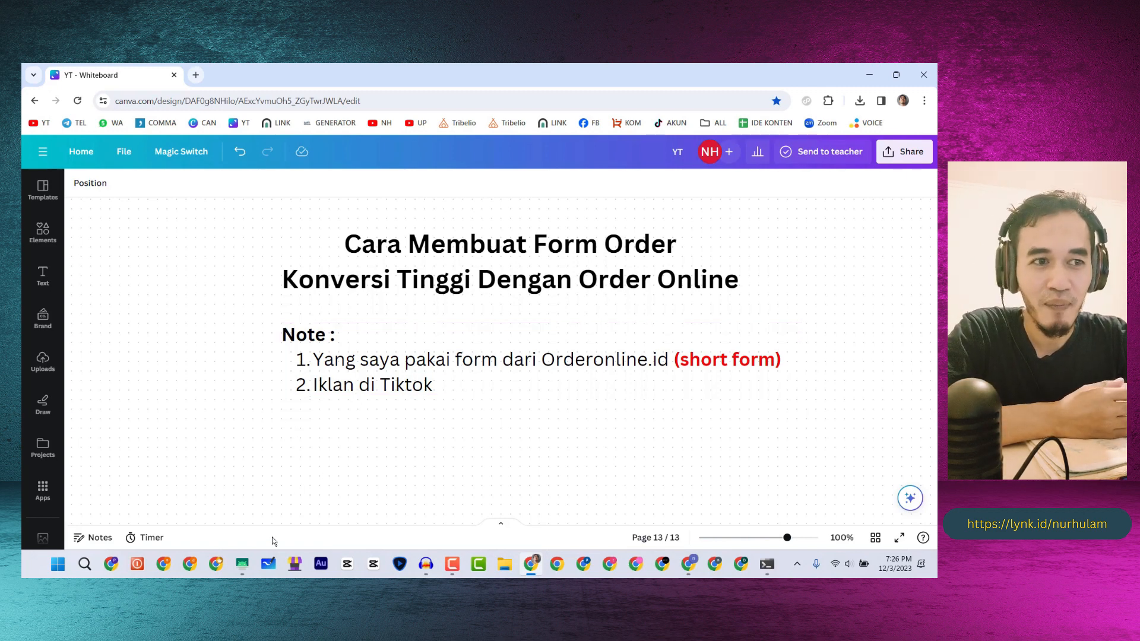
- Bring up the mirrored phone screen and launch Komship to its home dashboard
click(243, 564)
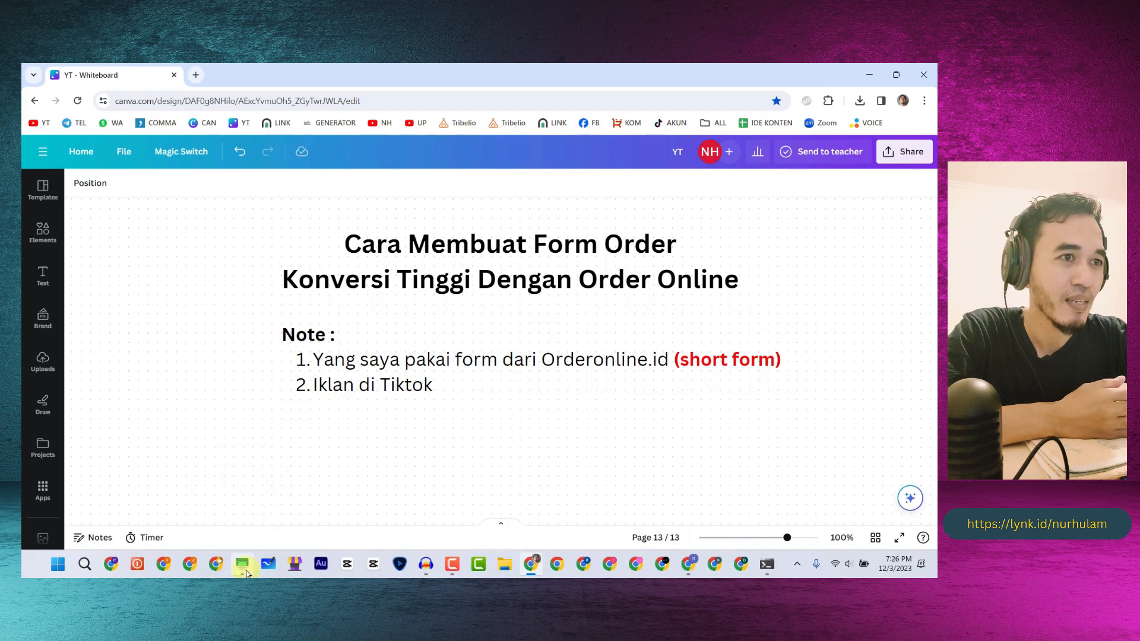
click(547, 425)
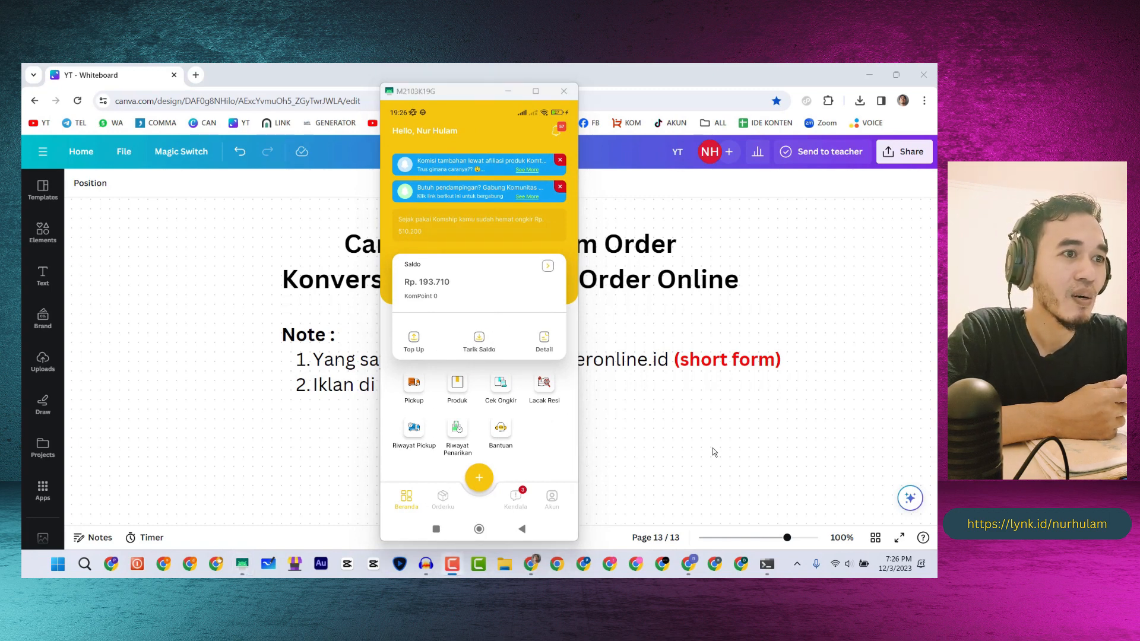
- Check the Orderku order status counts in Komship, then return to the phone home screen
click(454, 494)
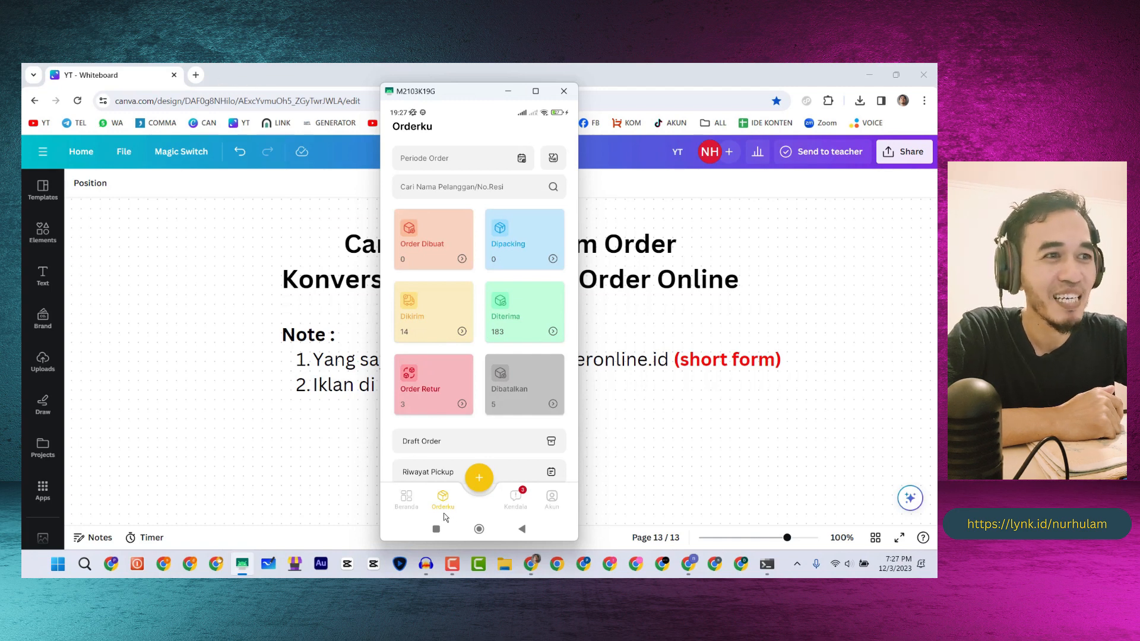
click(472, 529)
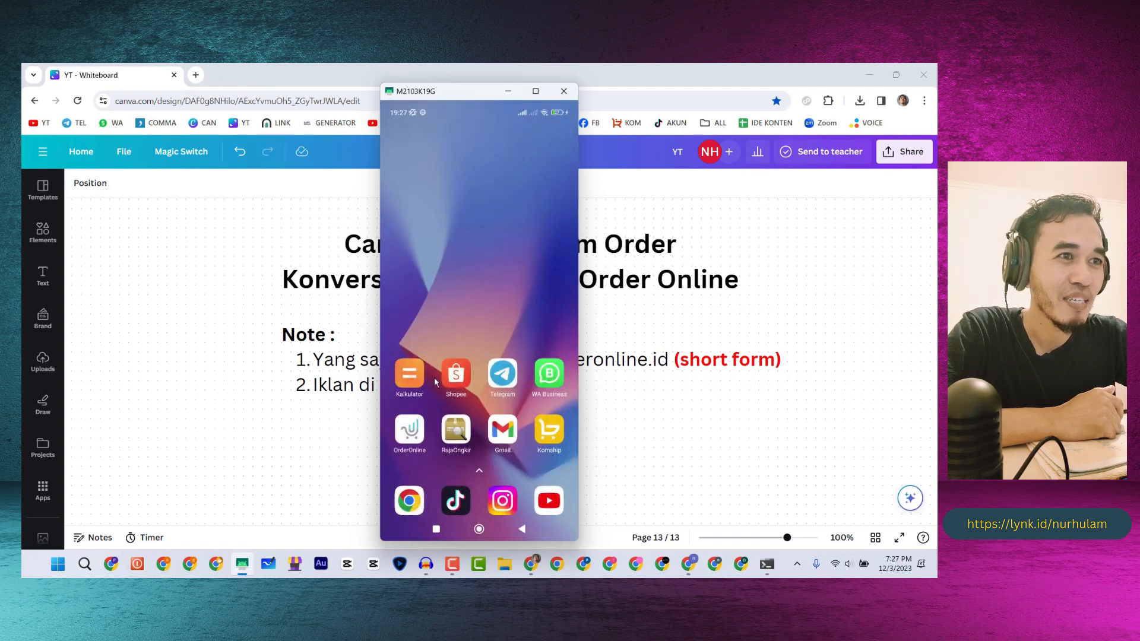
- Compute 3 ÷ 183 ≈ 0,0164 in Kalkulator, then clear it and go back home
click(407, 380)
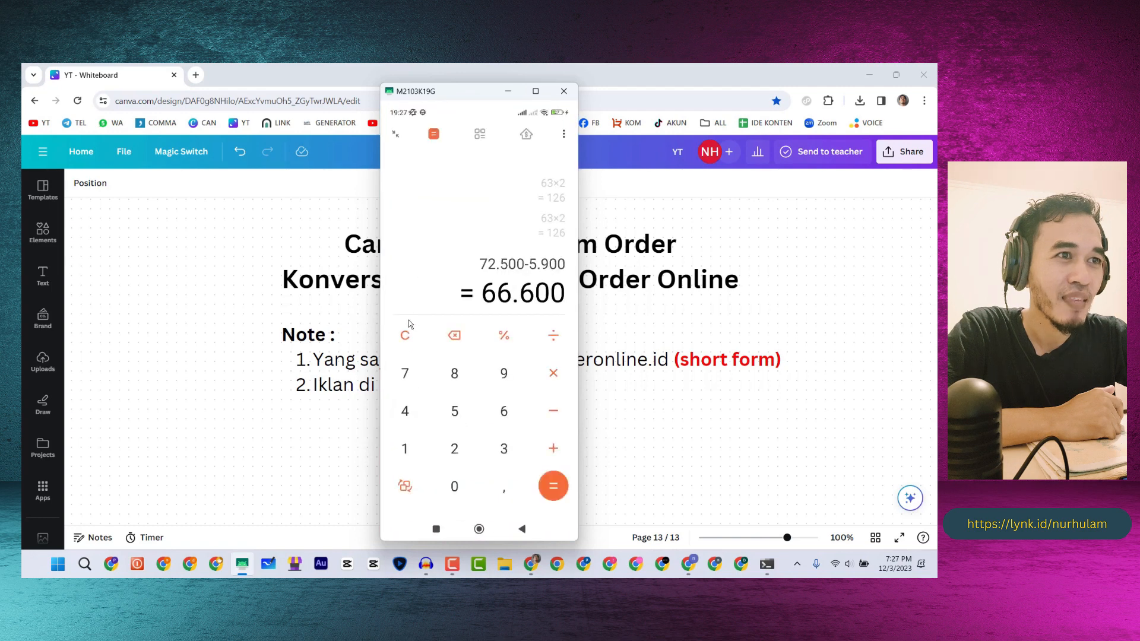
click(405, 336)
click(503, 449)
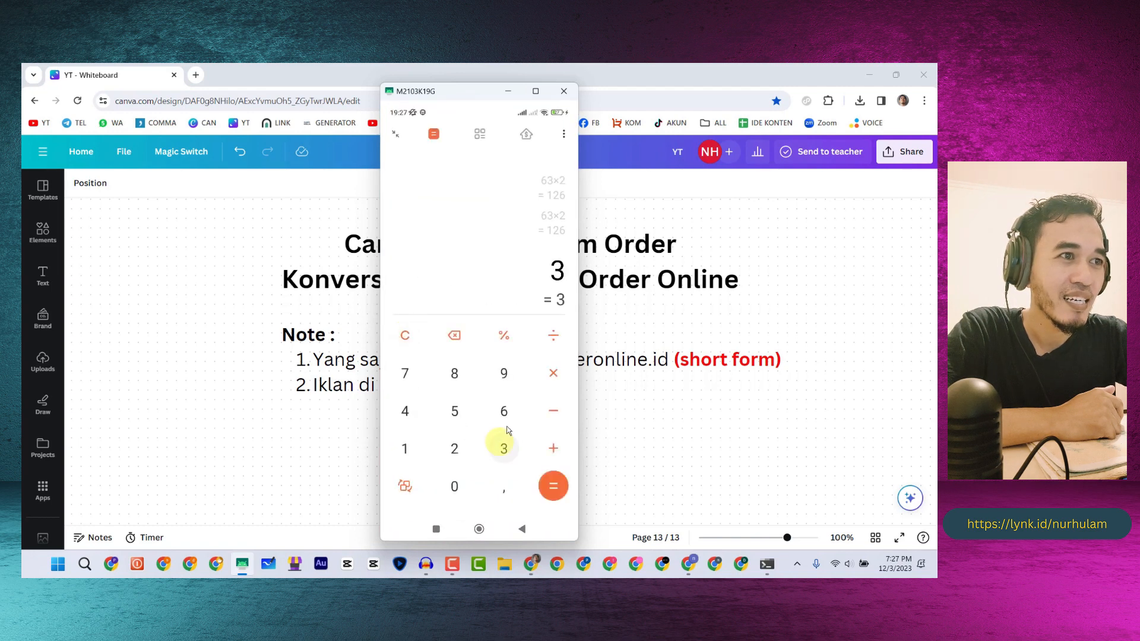
click(556, 344)
click(405, 448)
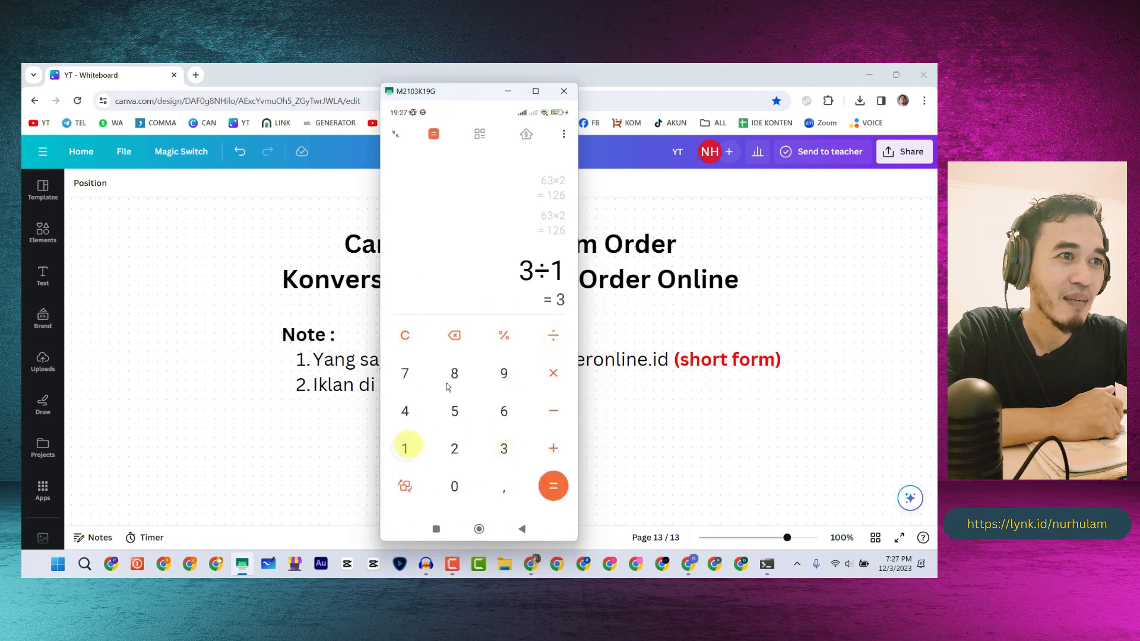
click(452, 377)
click(502, 447)
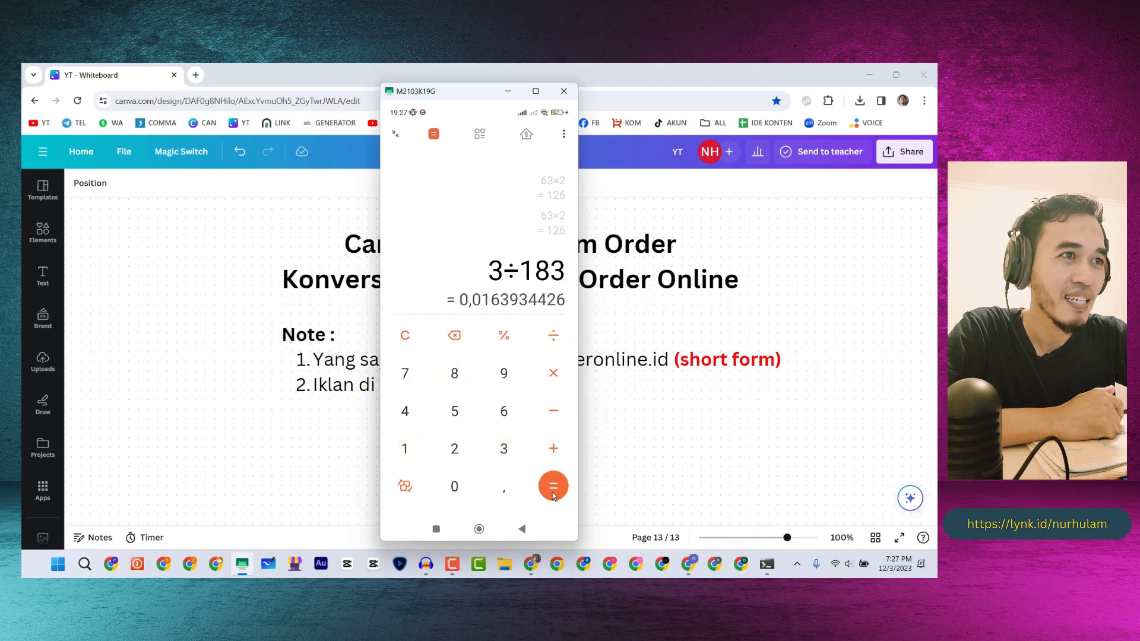
click(404, 336)
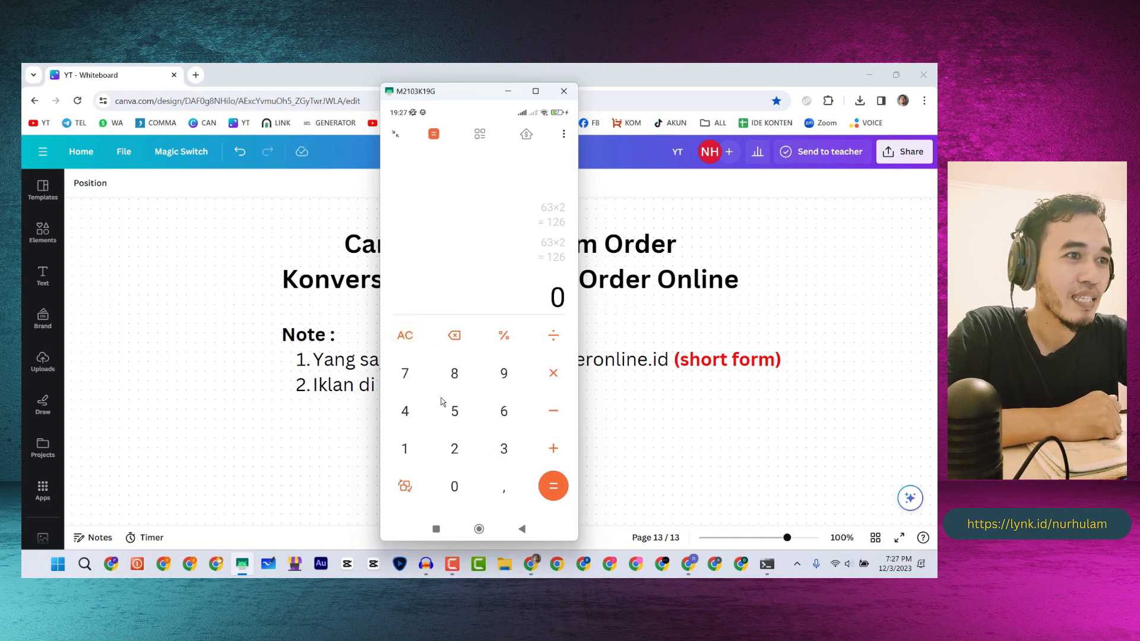
click(521, 529)
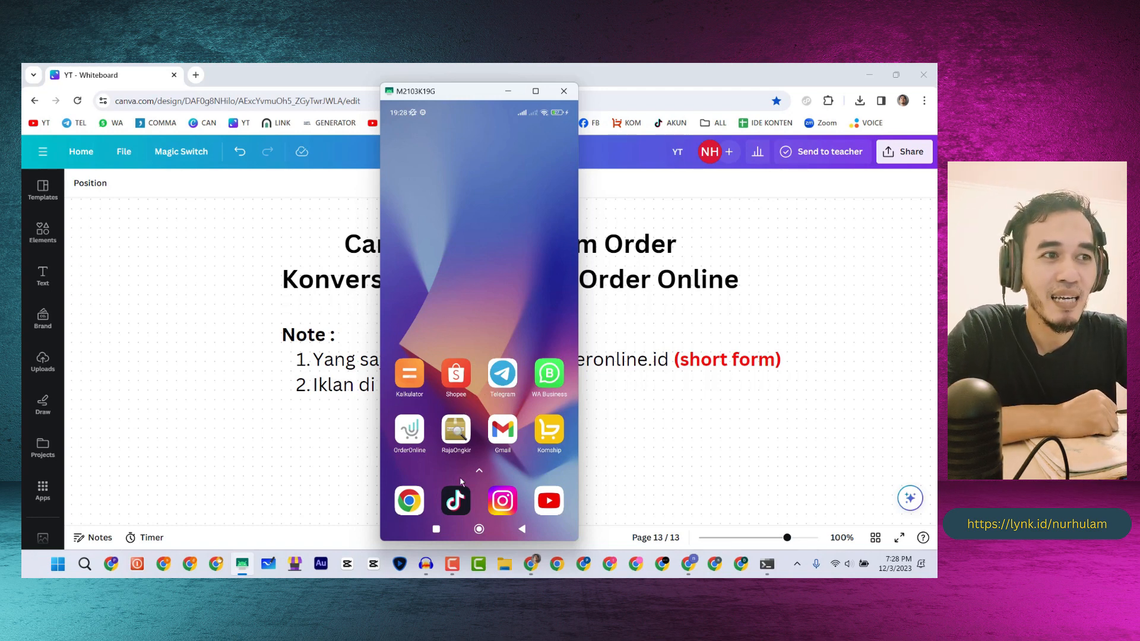
- Go from the TikTok profile's shop content into TikTok Shop's Sedang Tren affiliate products list
click(459, 500)
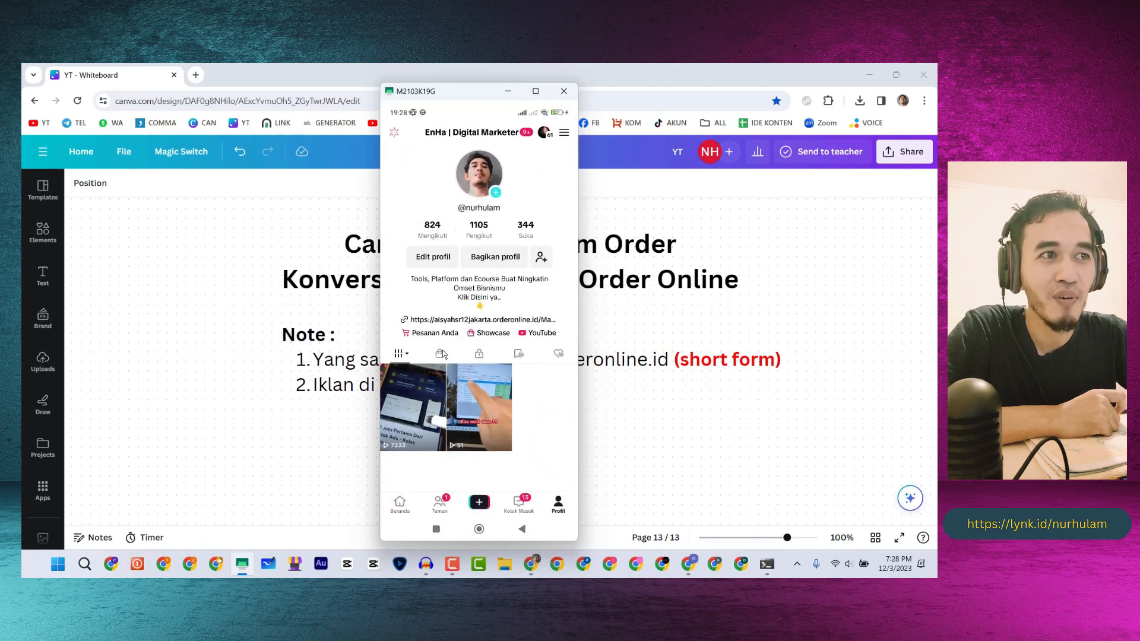
click(440, 355)
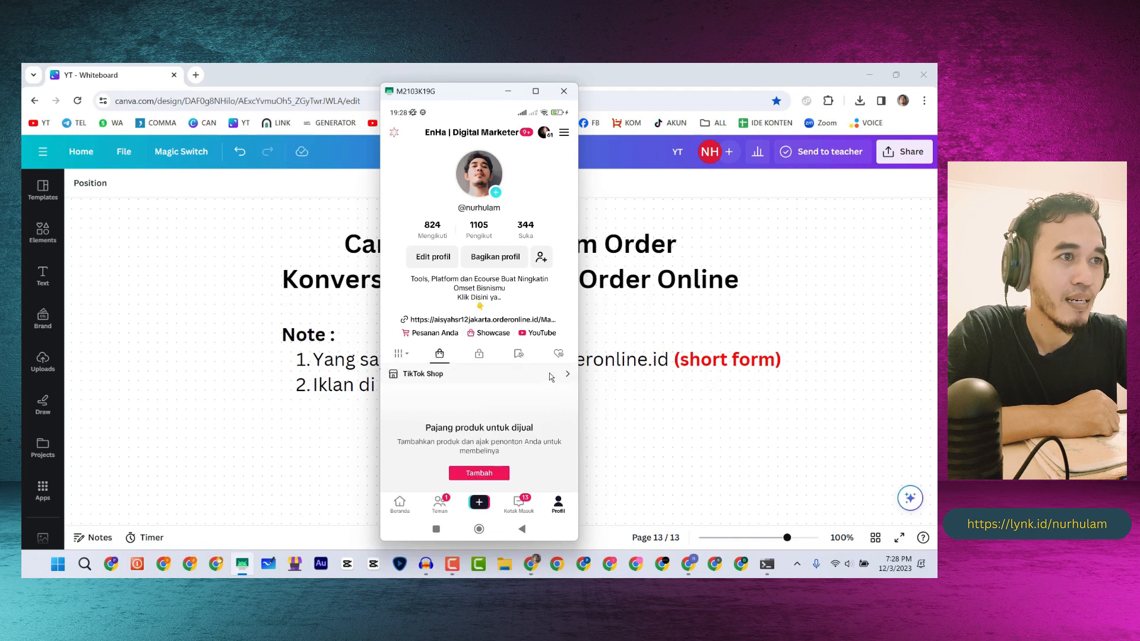
click(548, 381)
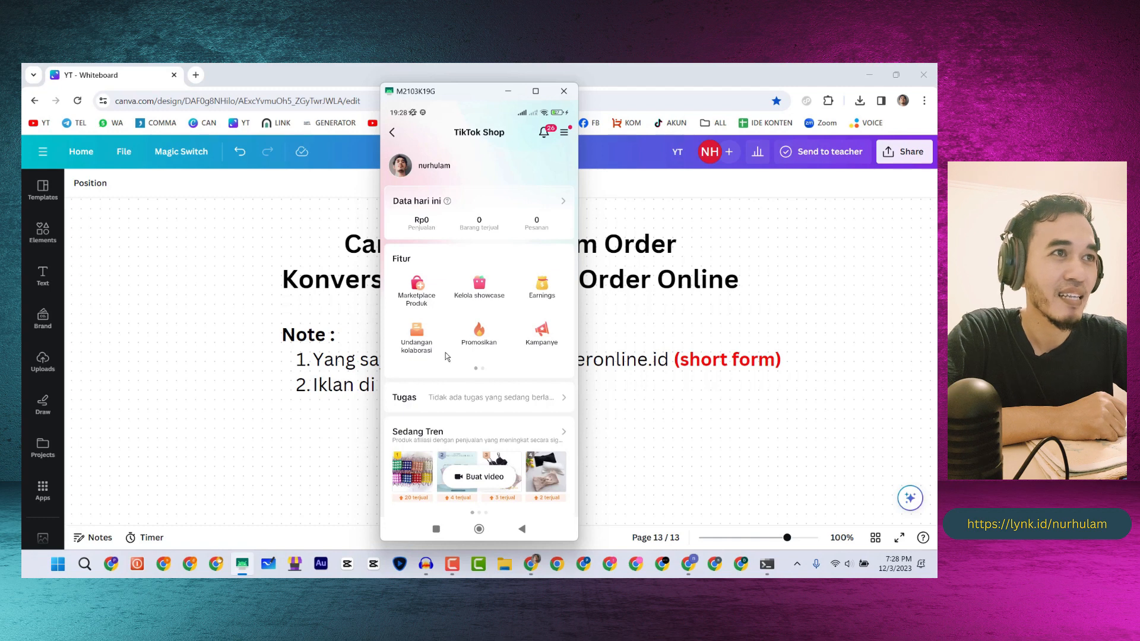
click(414, 470)
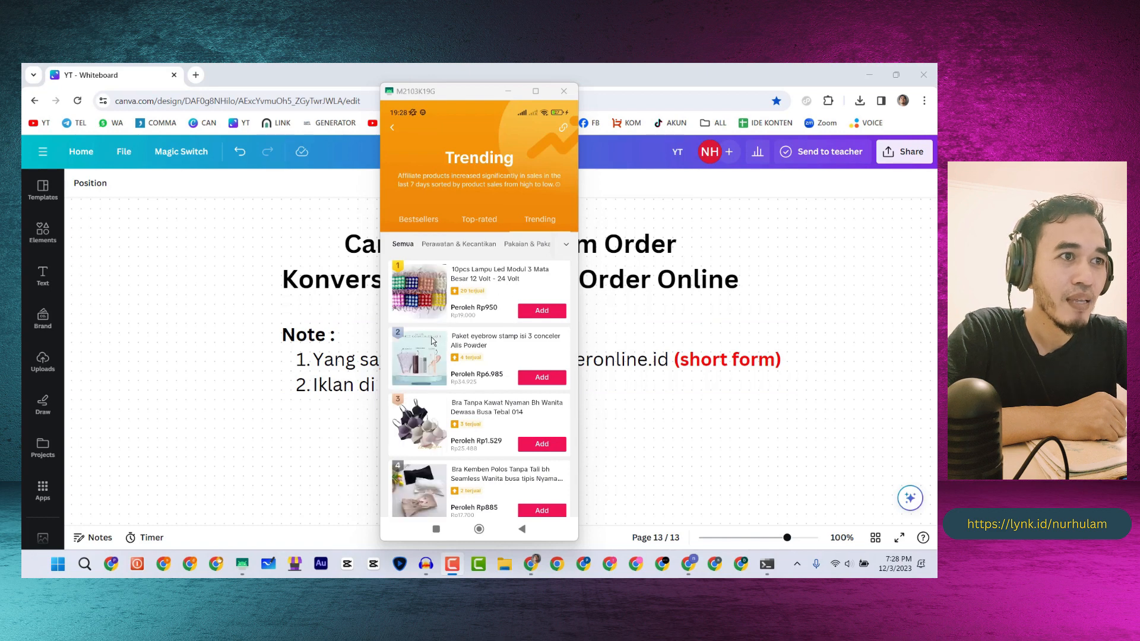
- Open the 3-piece eyebrow stamp and concealer set and check its Rp6.985 per-sale commission
click(420, 336)
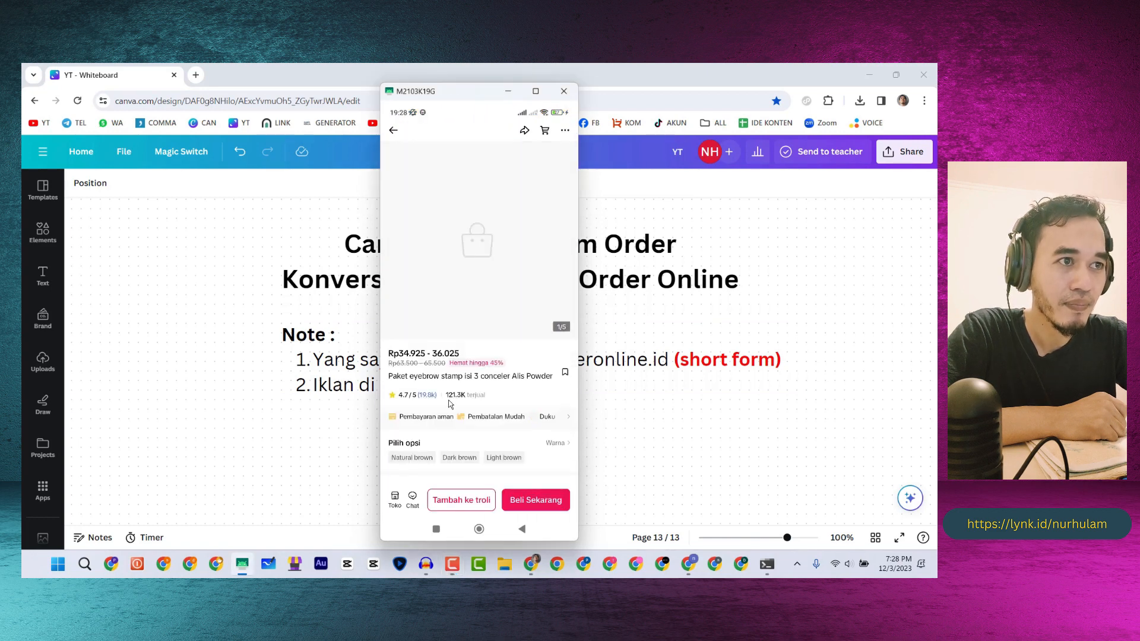
click(511, 469)
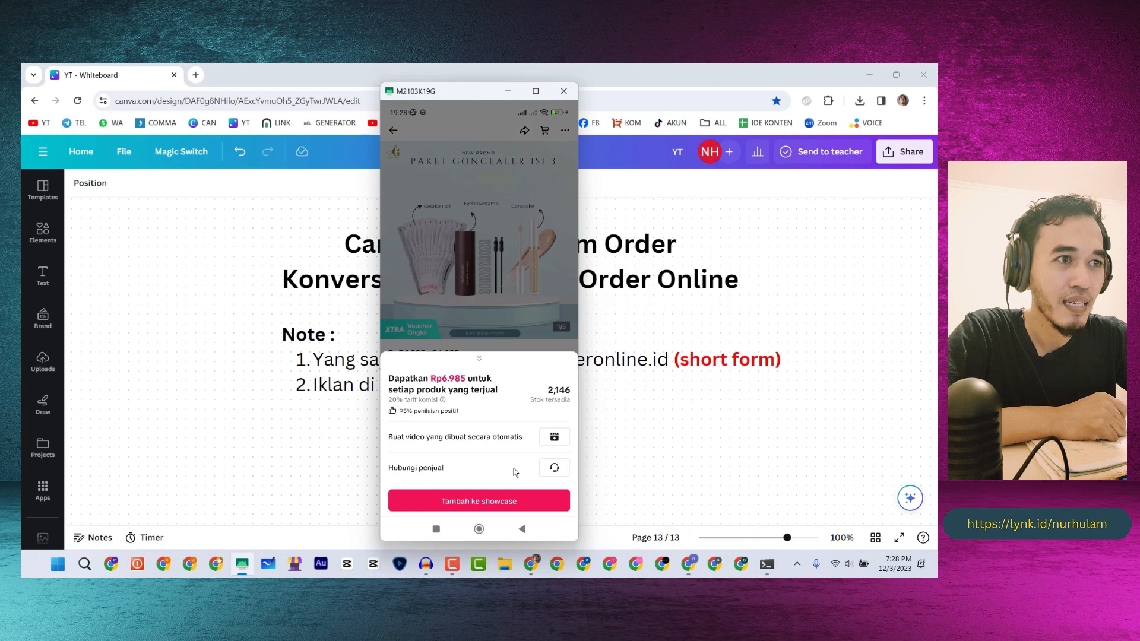
click(518, 325)
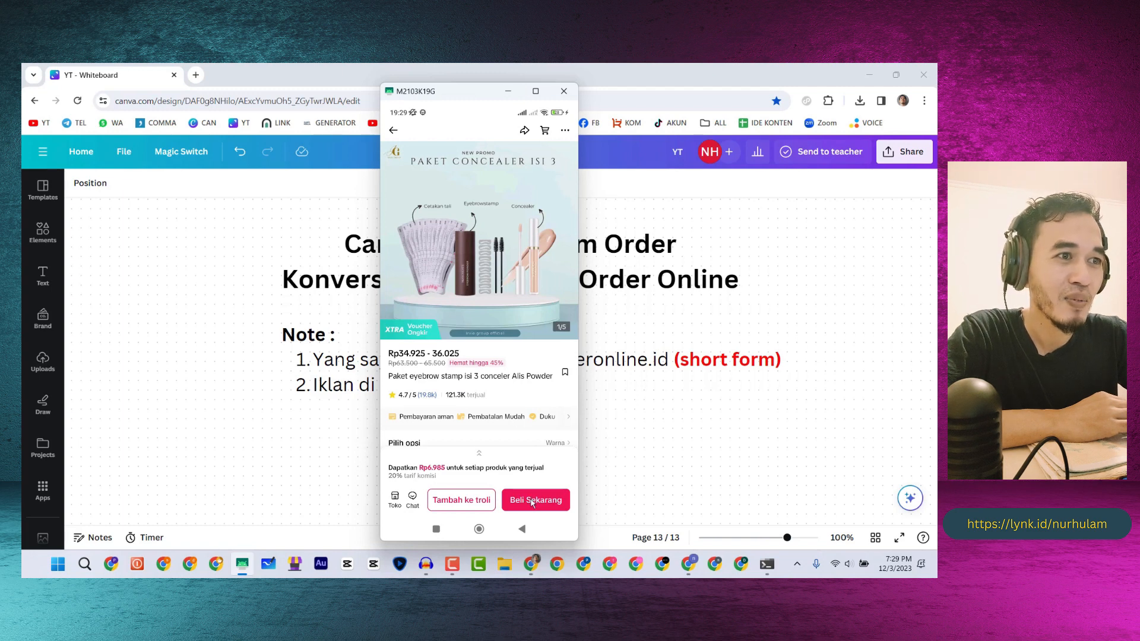
- Try buying the Dark brown package, dismiss the item-unavailable notice, and minimize the phone mirror
click(532, 501)
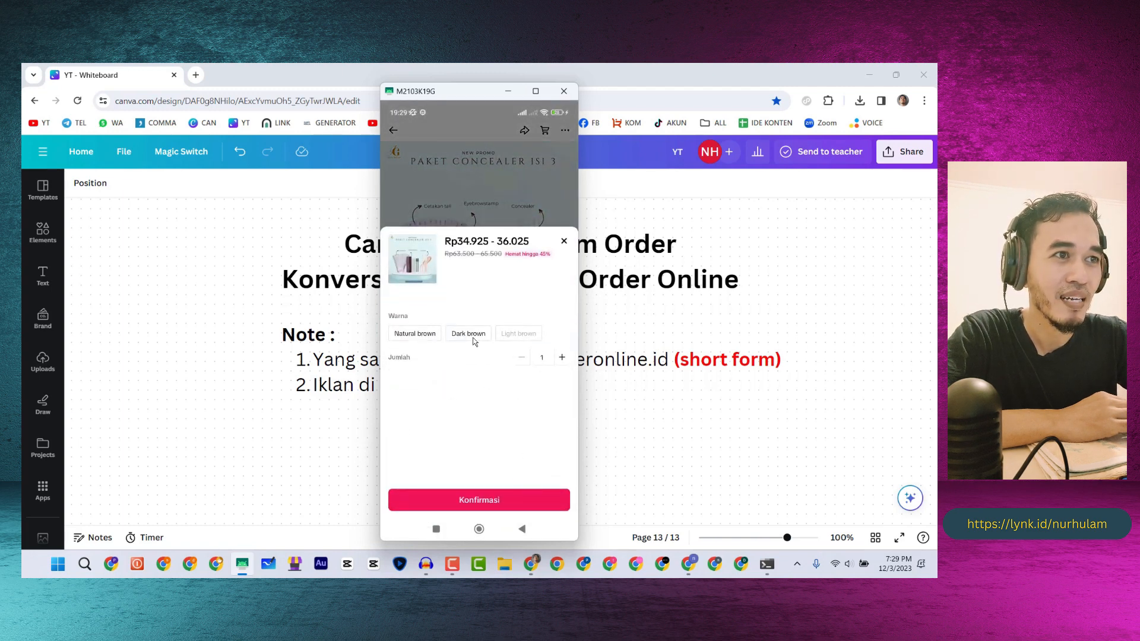
click(472, 337)
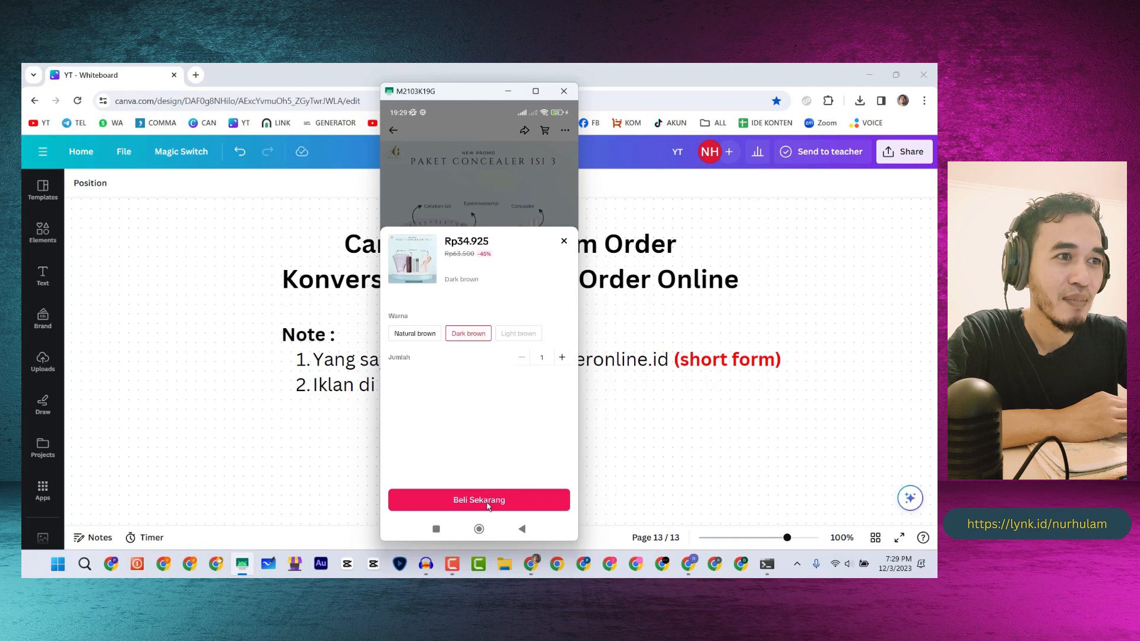
click(508, 500)
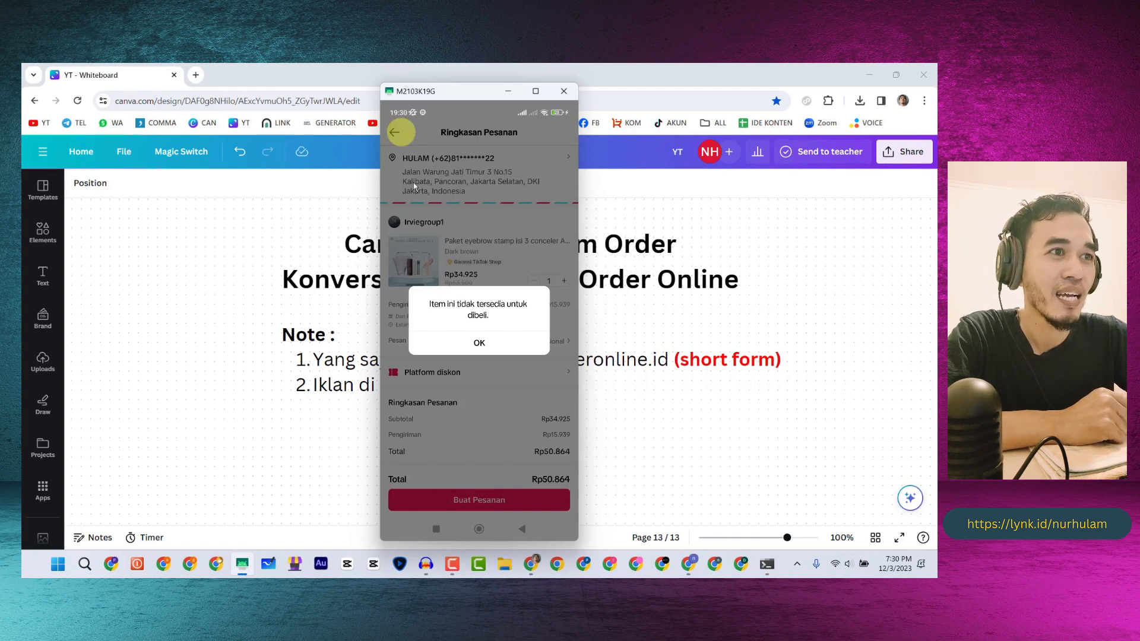
click(478, 343)
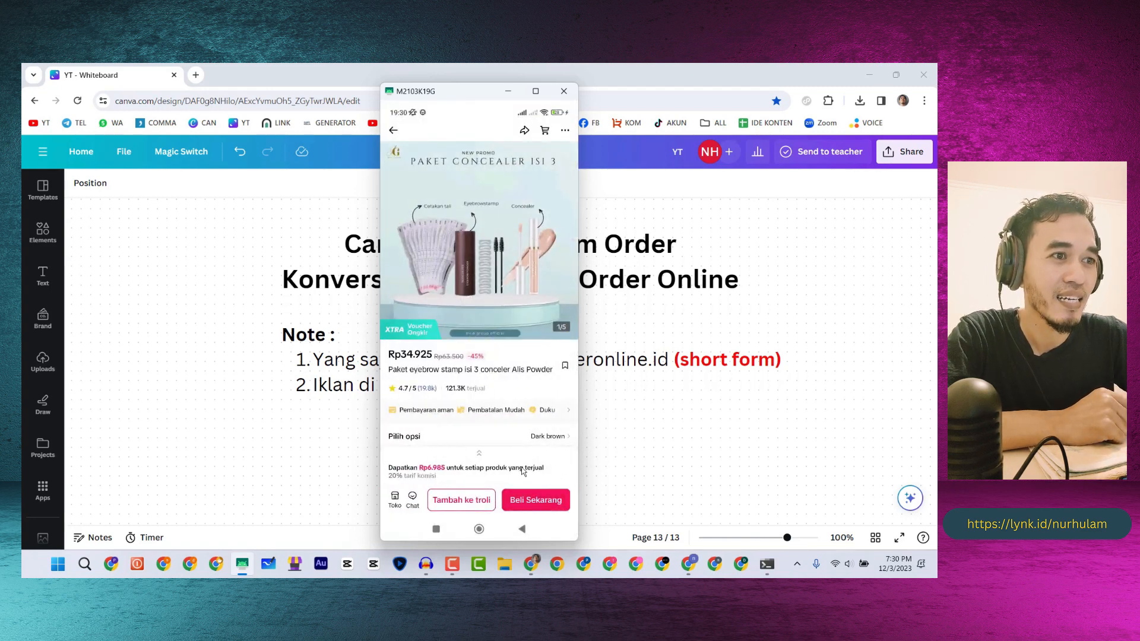
click(512, 96)
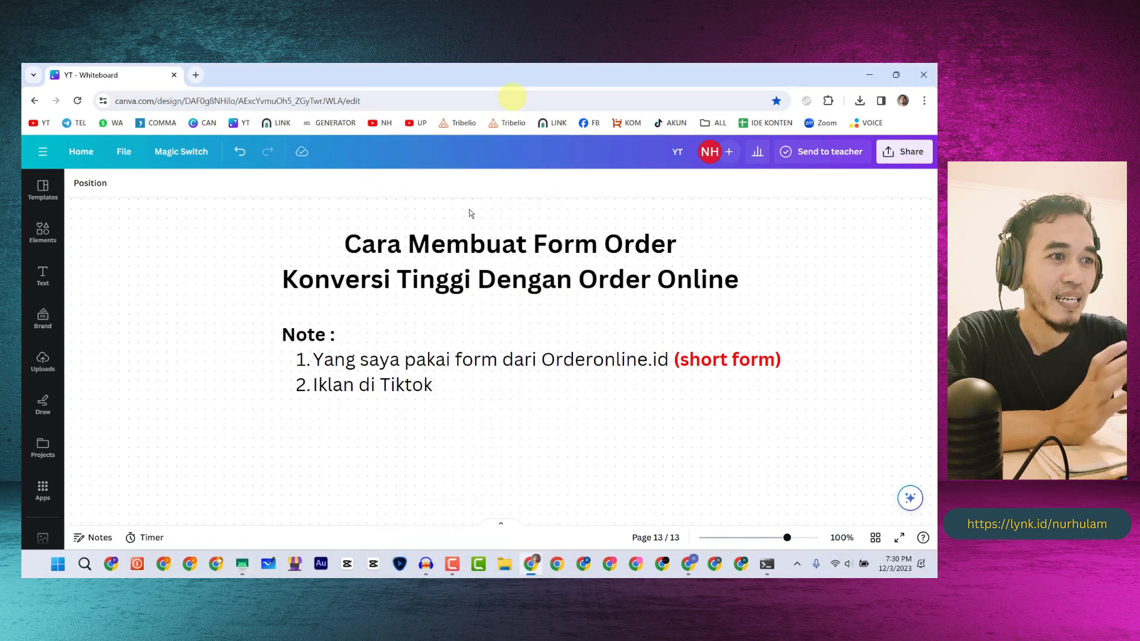
- Bring the Deo Premium SR12 checkout page to the front in the browser
click(688, 570)
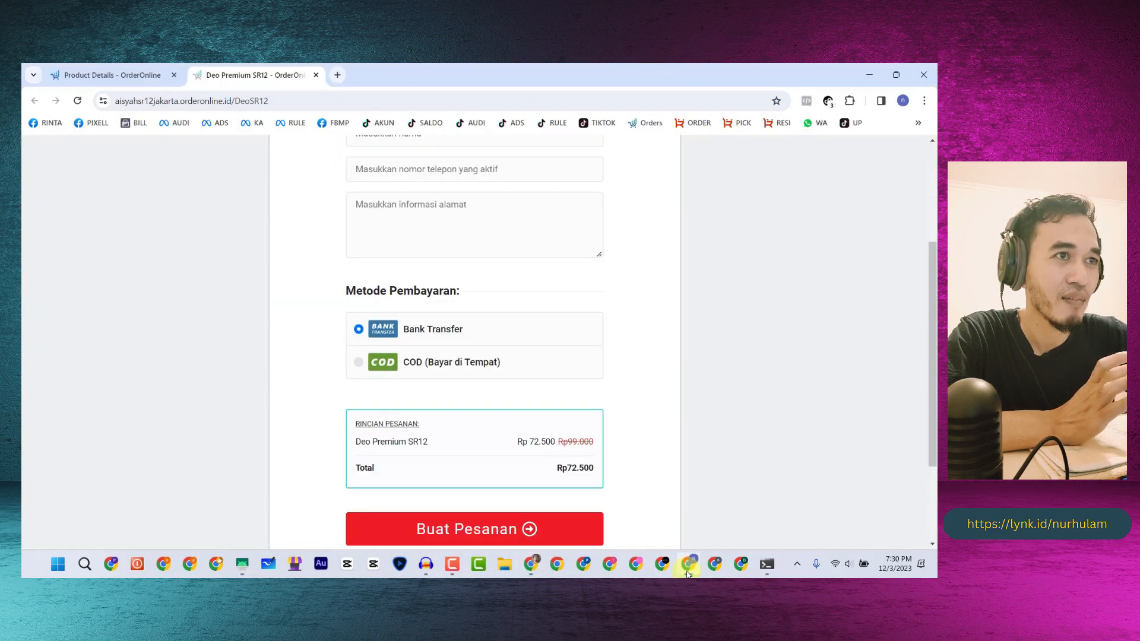
scroll(136, 282, up, 3)
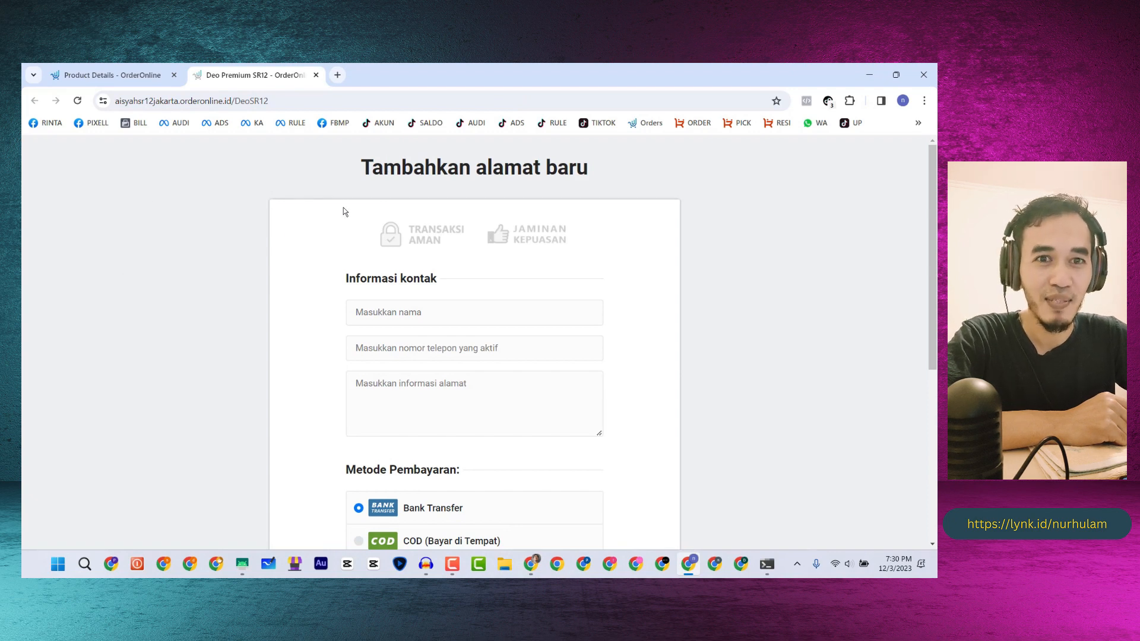
click(531, 564)
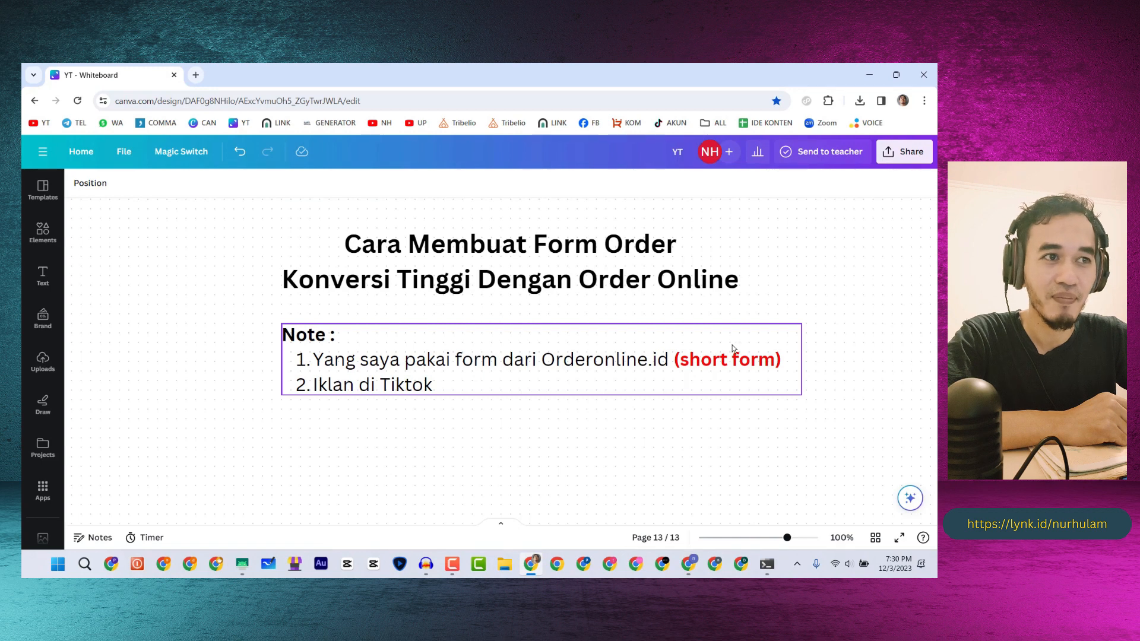
click(688, 565)
scroll(295, 196, down, 3)
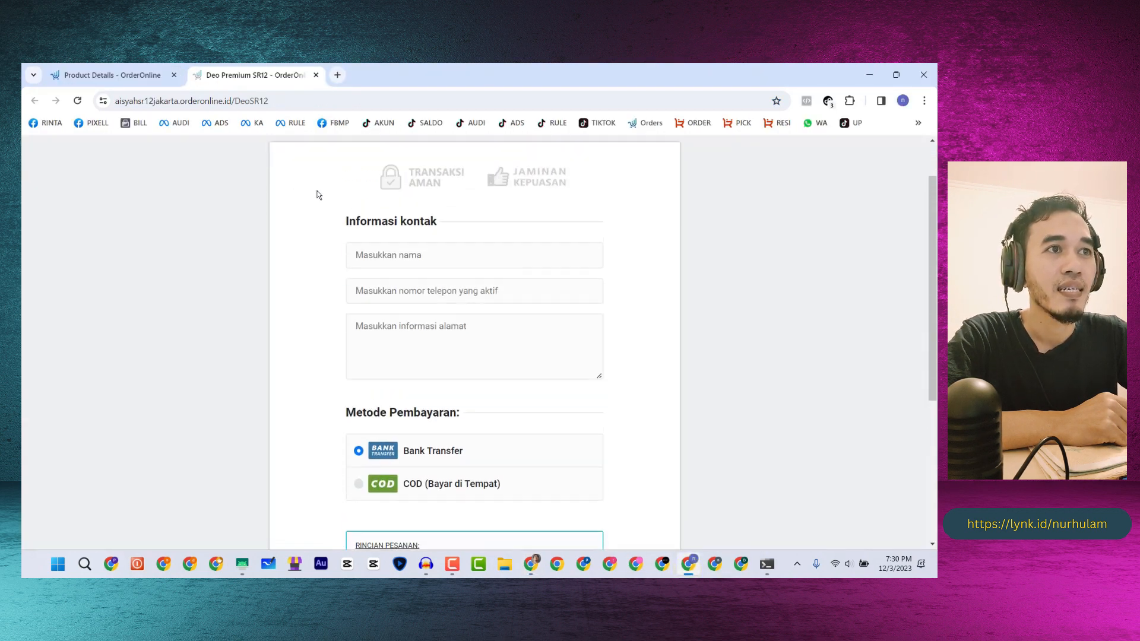
scroll(319, 193, up, 3)
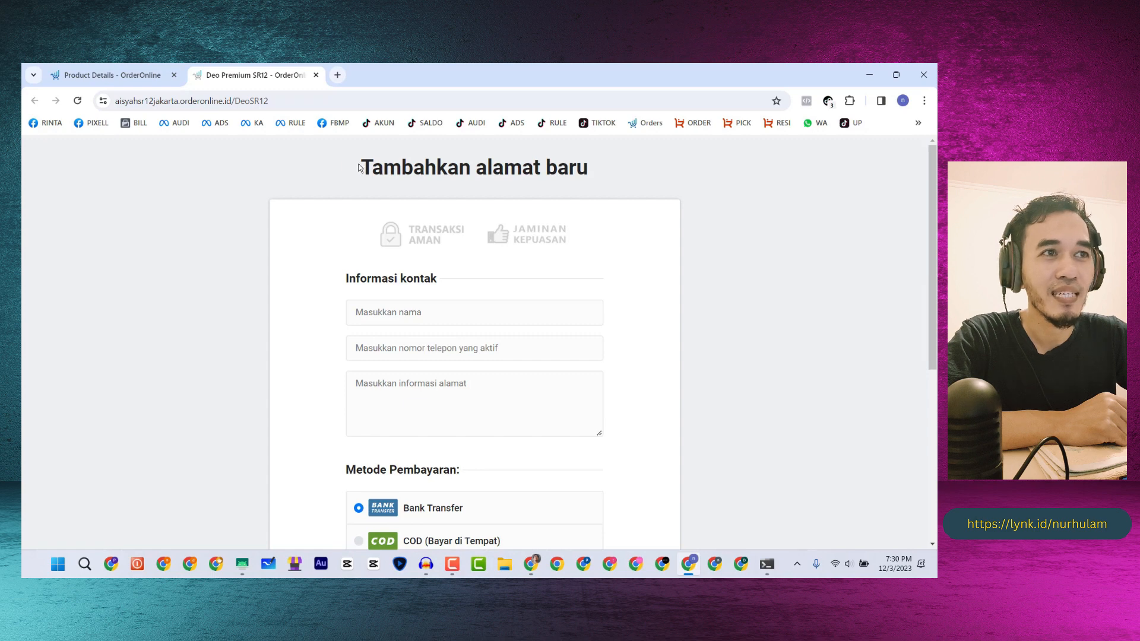
- Highlight the 'Tambahkan alamat baru' and 'Informasi kontak' headings on the form
drag(359, 168, 588, 166)
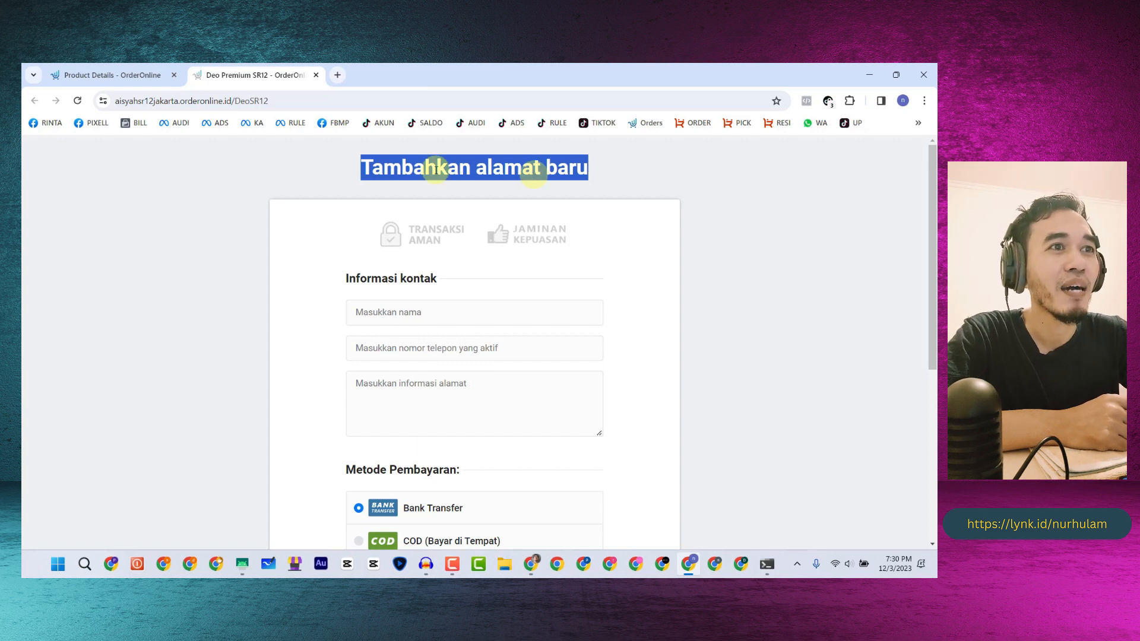
scroll(318, 240, down, 1)
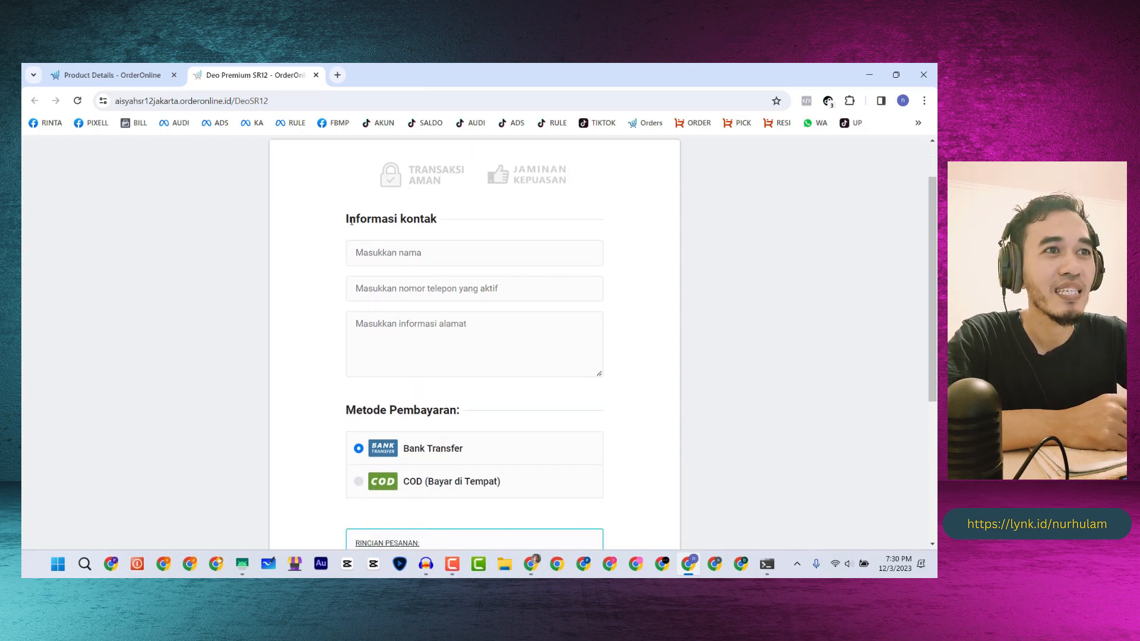
drag(345, 219, 451, 219)
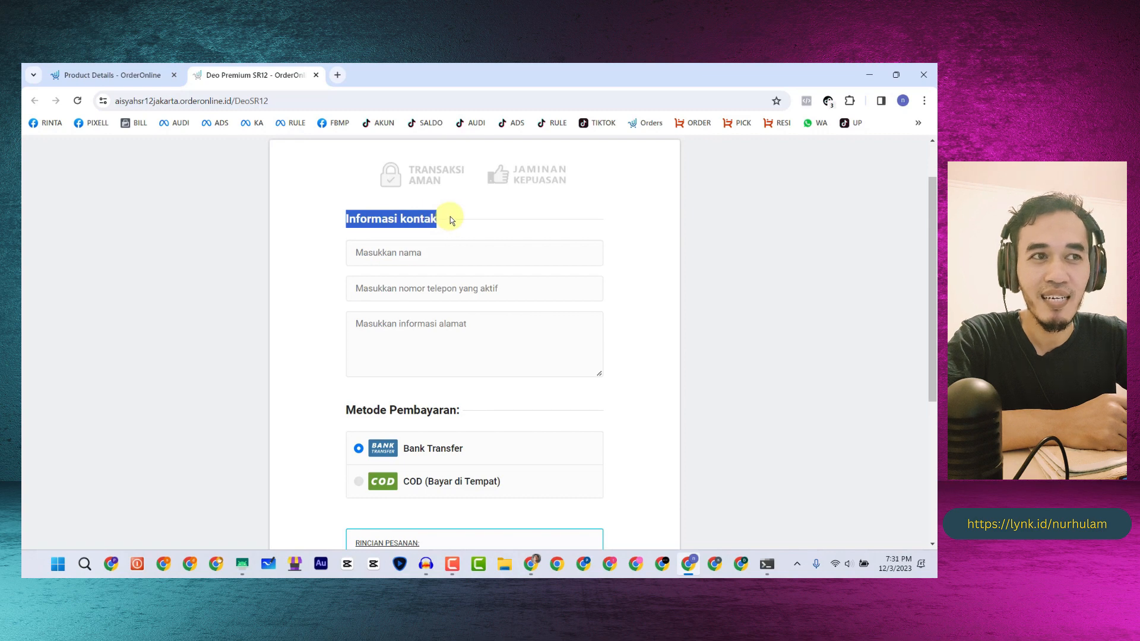
- Try the name, phone and address fields on the reference checkout form
click(359, 253)
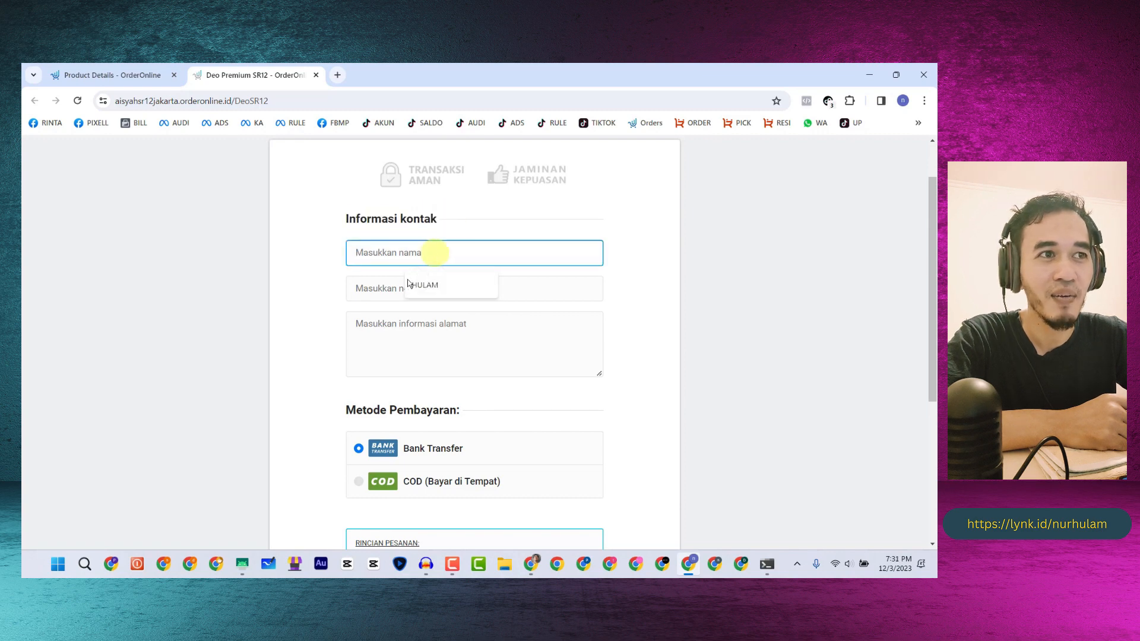
click(374, 289)
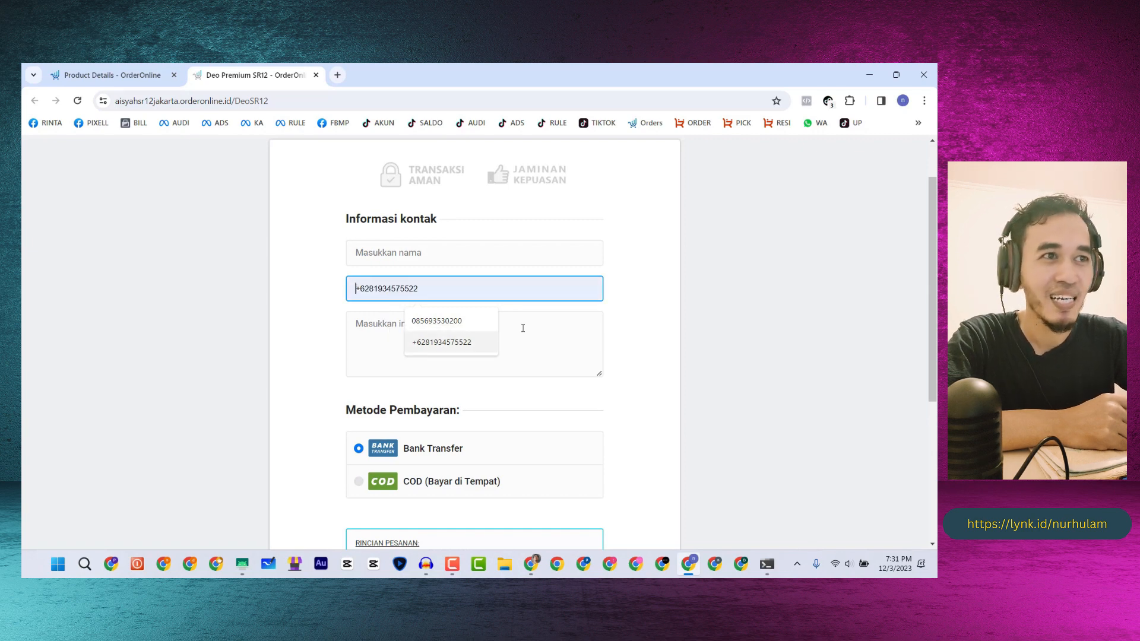
click(357, 355)
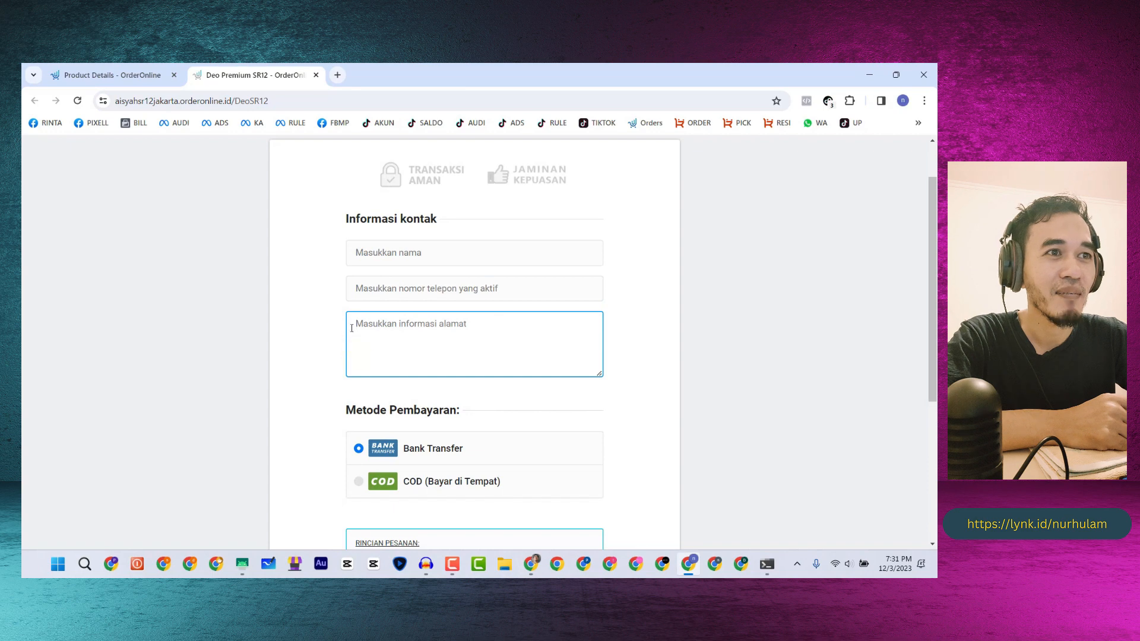
scroll(454, 311, down, 2)
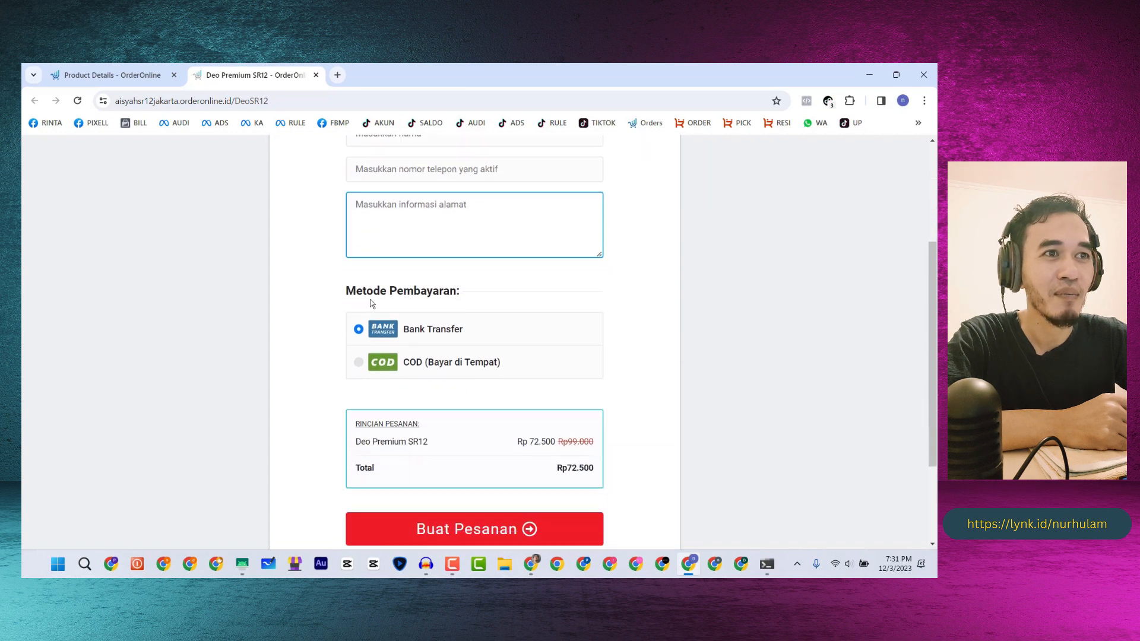
drag(347, 290, 452, 291)
click(450, 291)
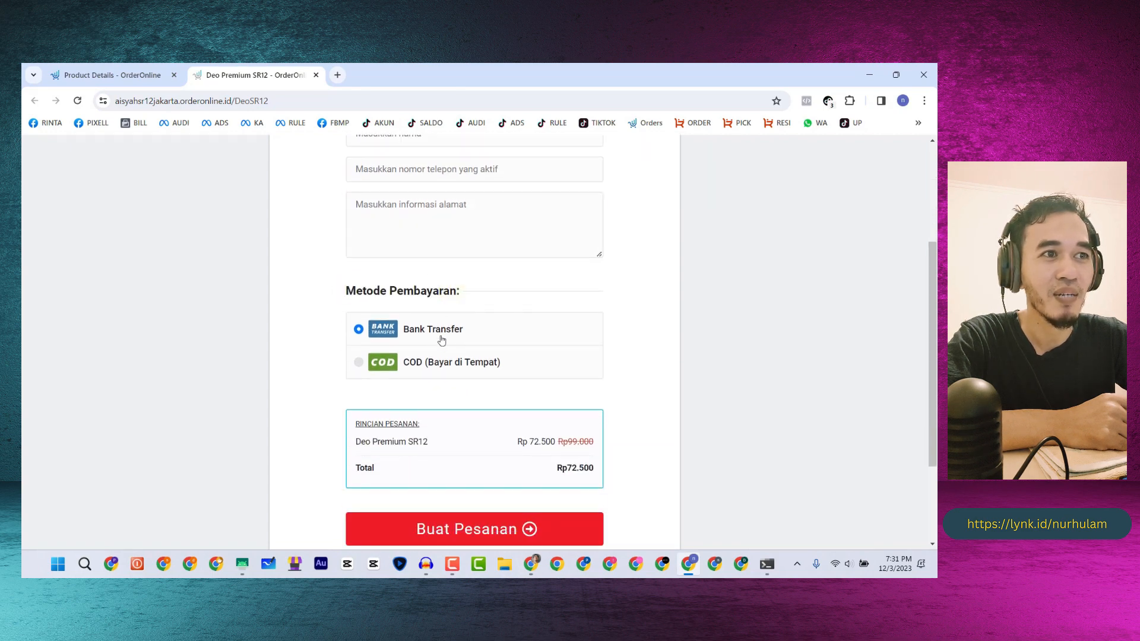
- Scroll the form, then go back to product details and open the Orders (Pesanan) list
scroll(438, 361, down, 2)
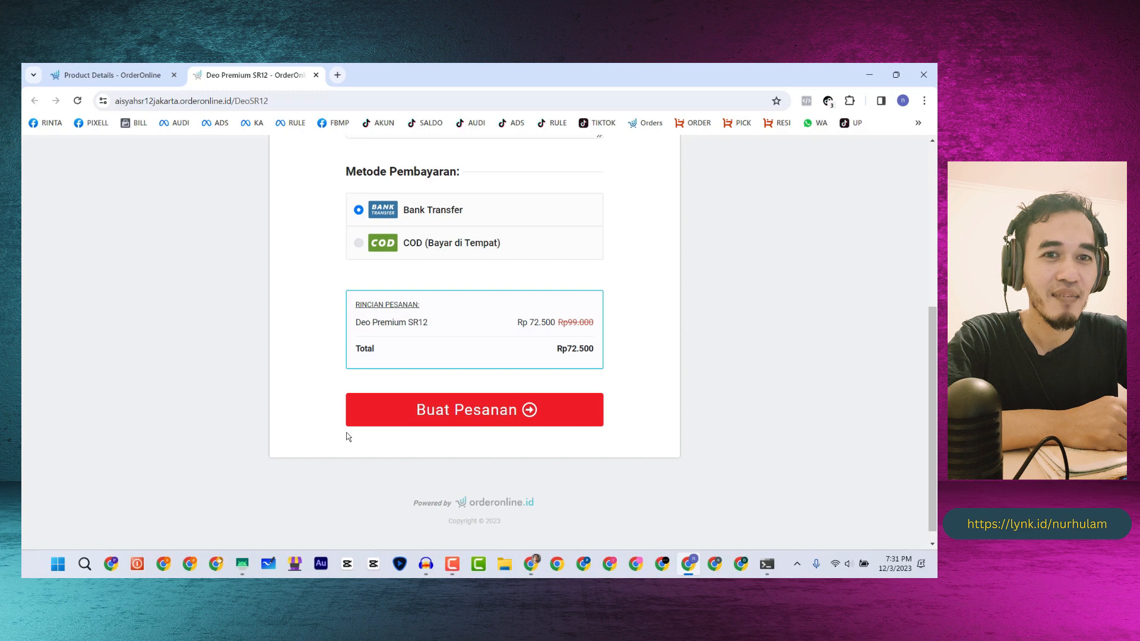
scroll(332, 432, up, 5)
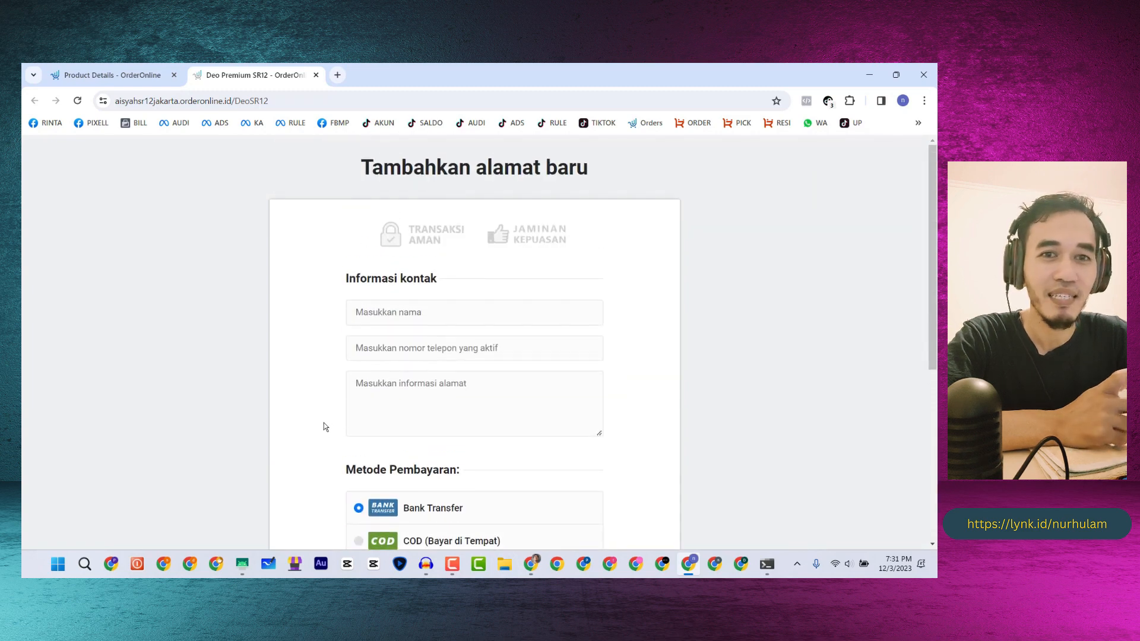
click(132, 70)
click(643, 122)
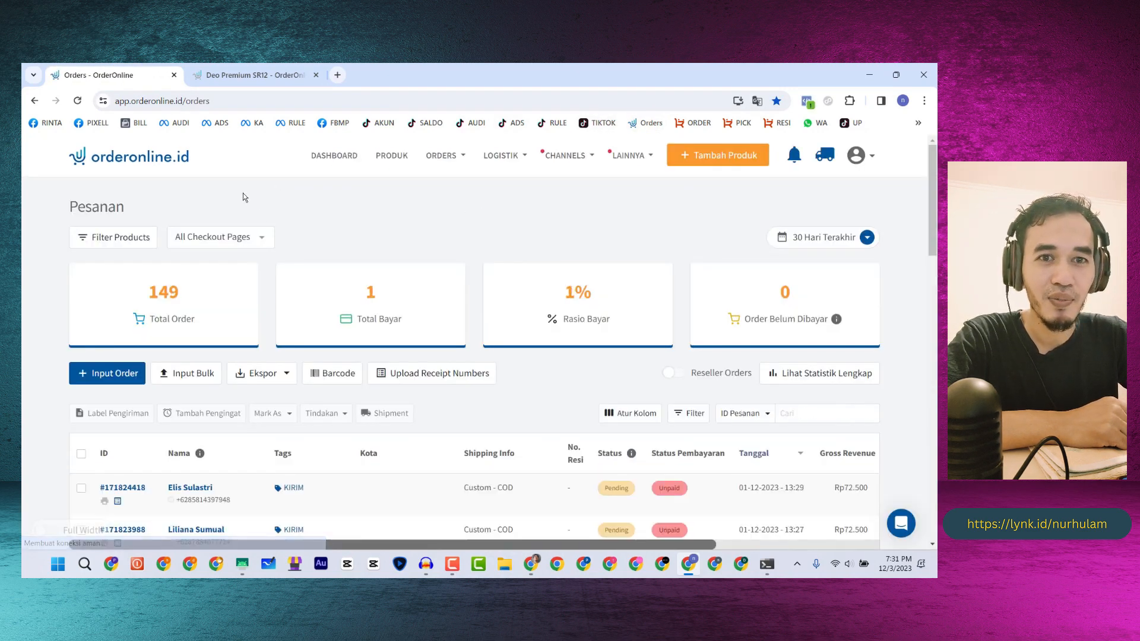
- Start a new product under PRODUK named 'Jam Tangan'
click(392, 156)
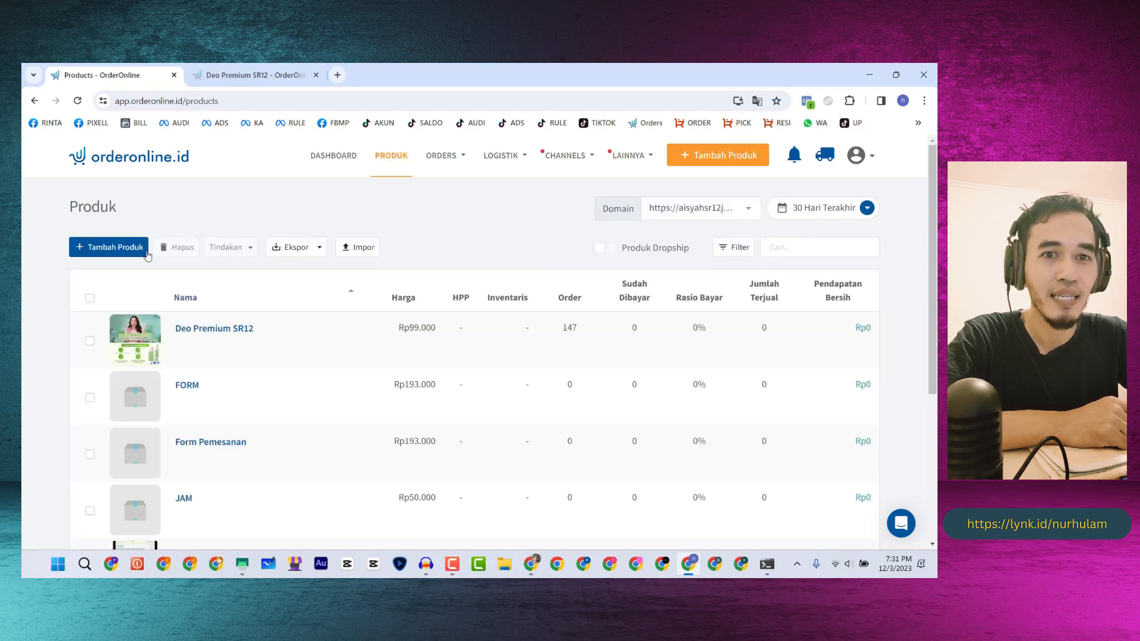
click(123, 249)
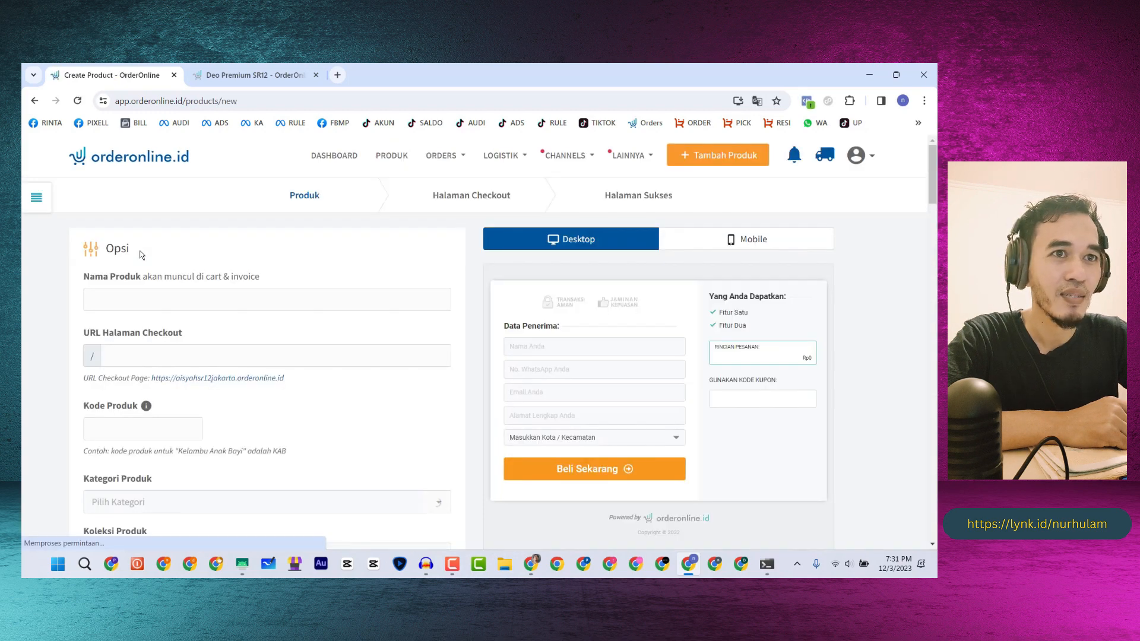
click(117, 296)
text(Jam)
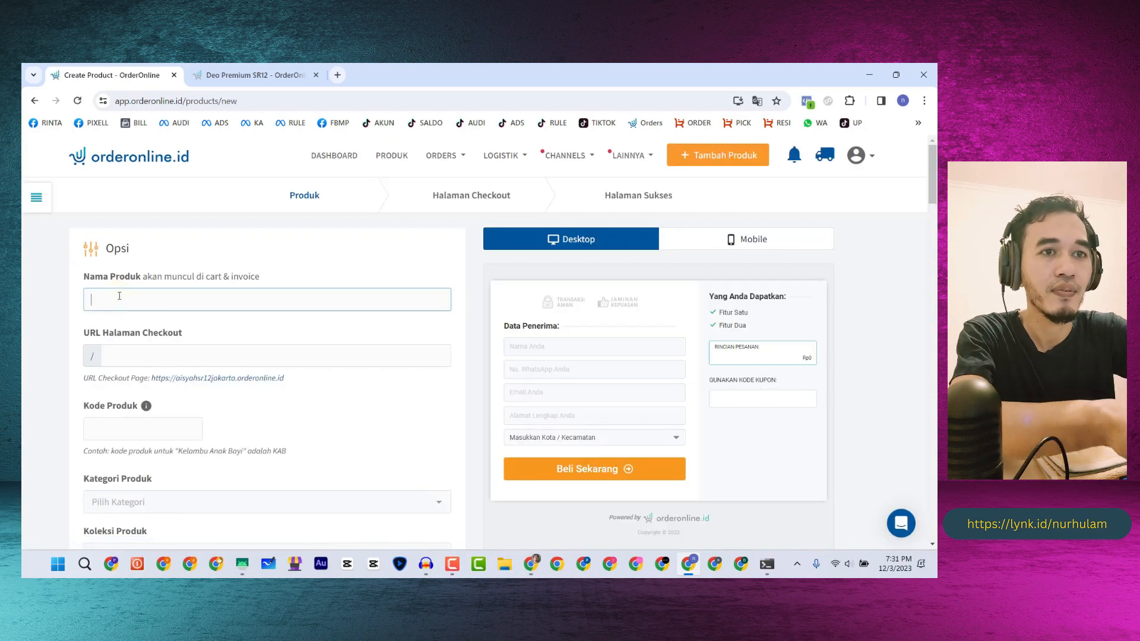
text( Tan)
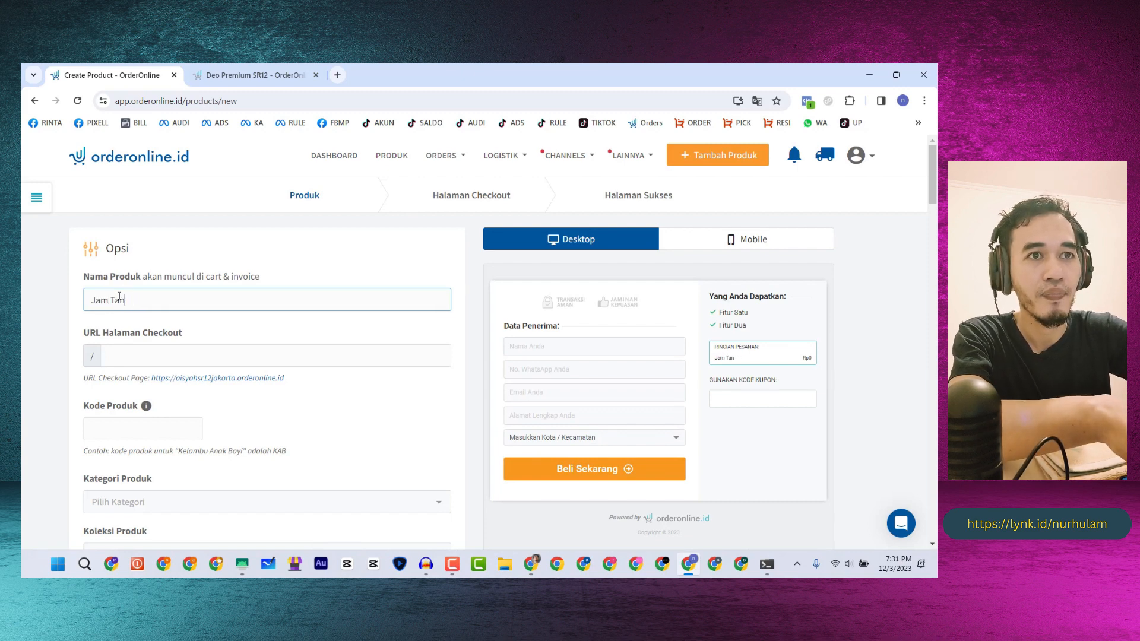
key(BackSpace)
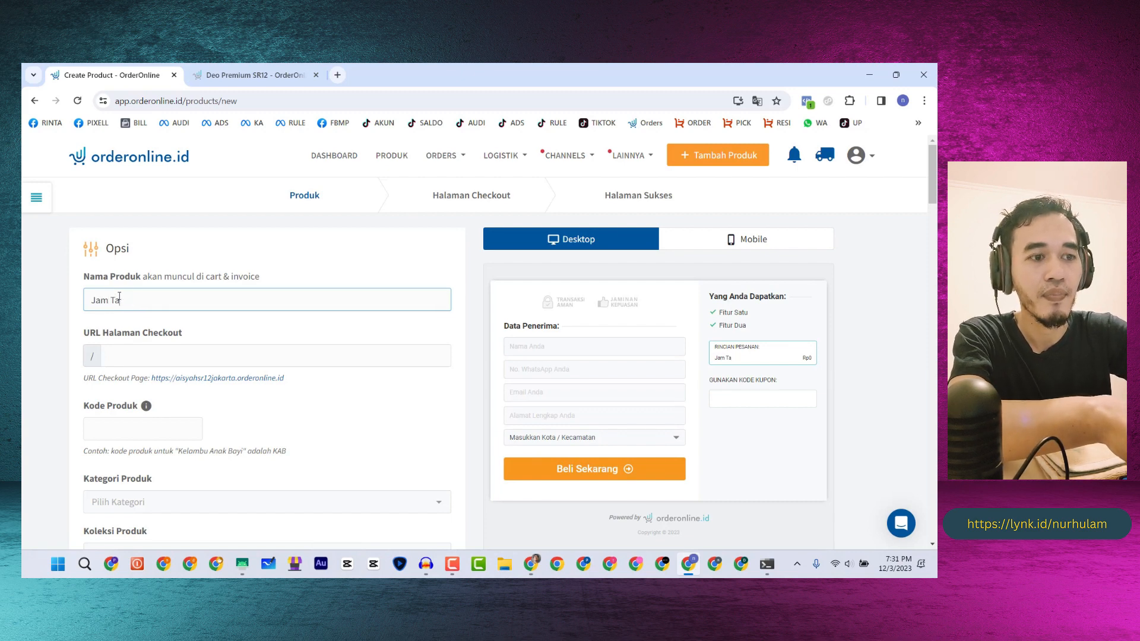
text(g)
key(BackSpace)
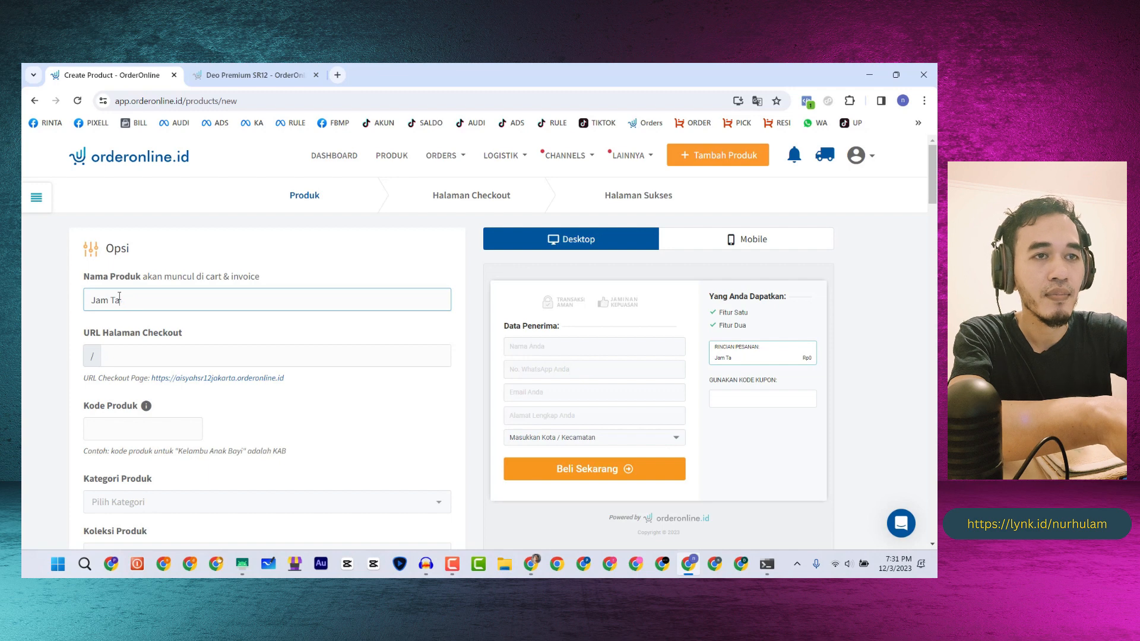
text(ngan)
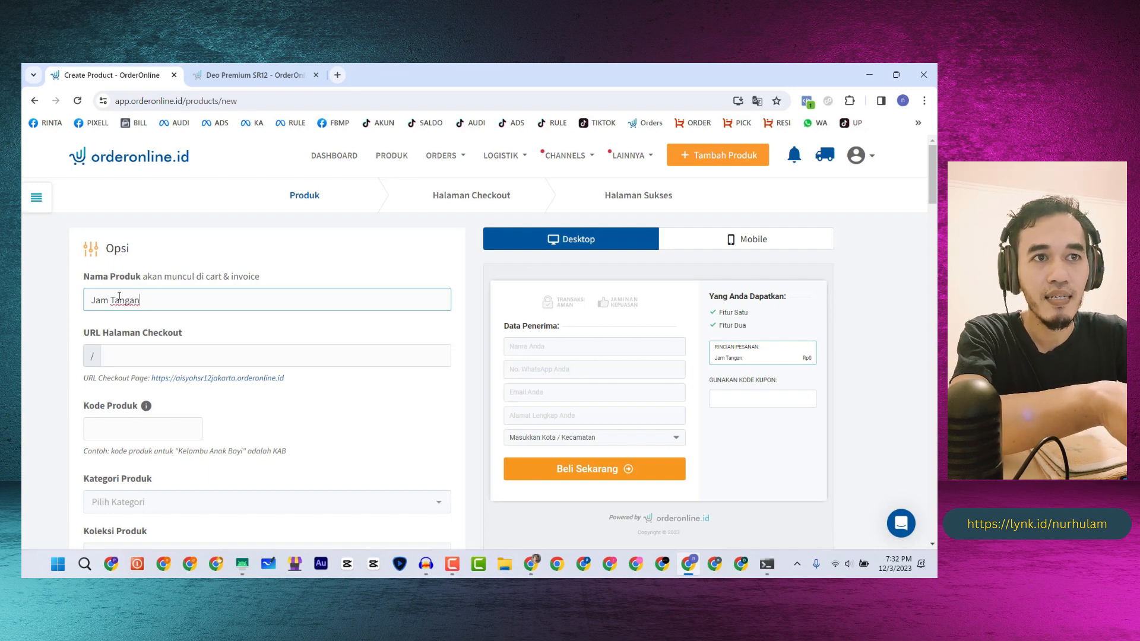
- Change the checkout URL slug to 'jamtangan' by removing the hyphen, then select the URL
click(133, 355)
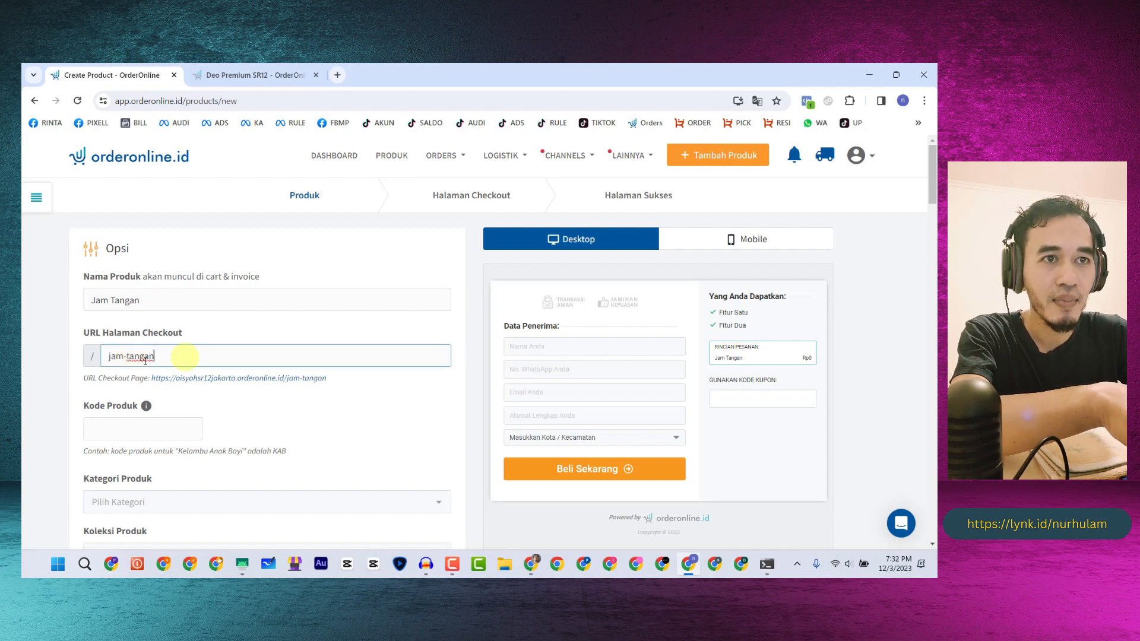
click(126, 357)
key(BackSpace)
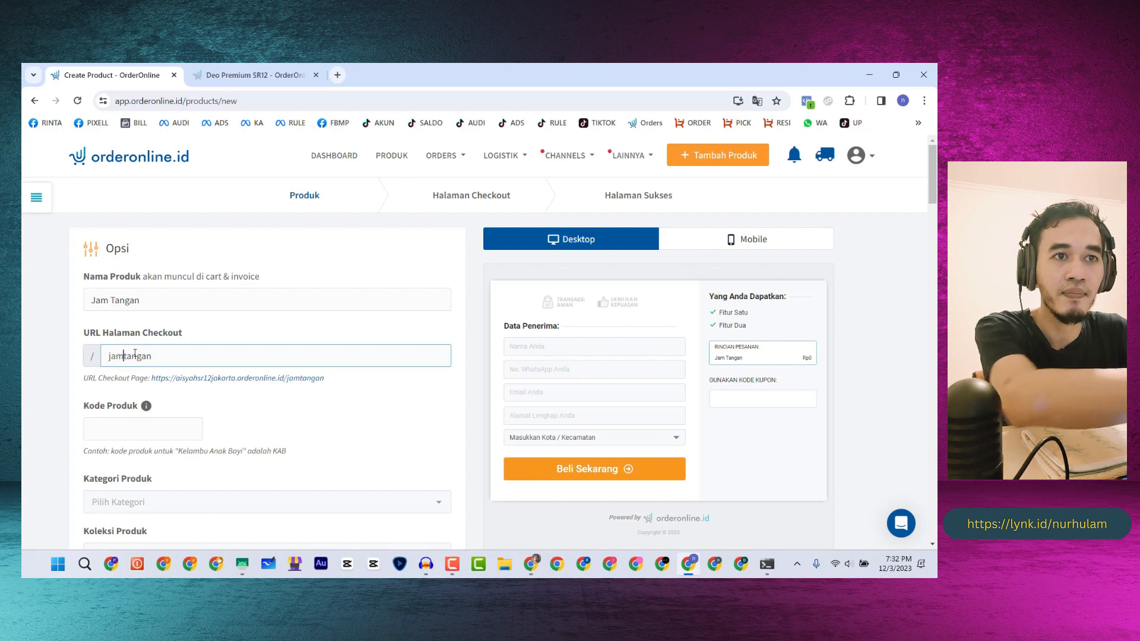
click(210, 333)
click(125, 355)
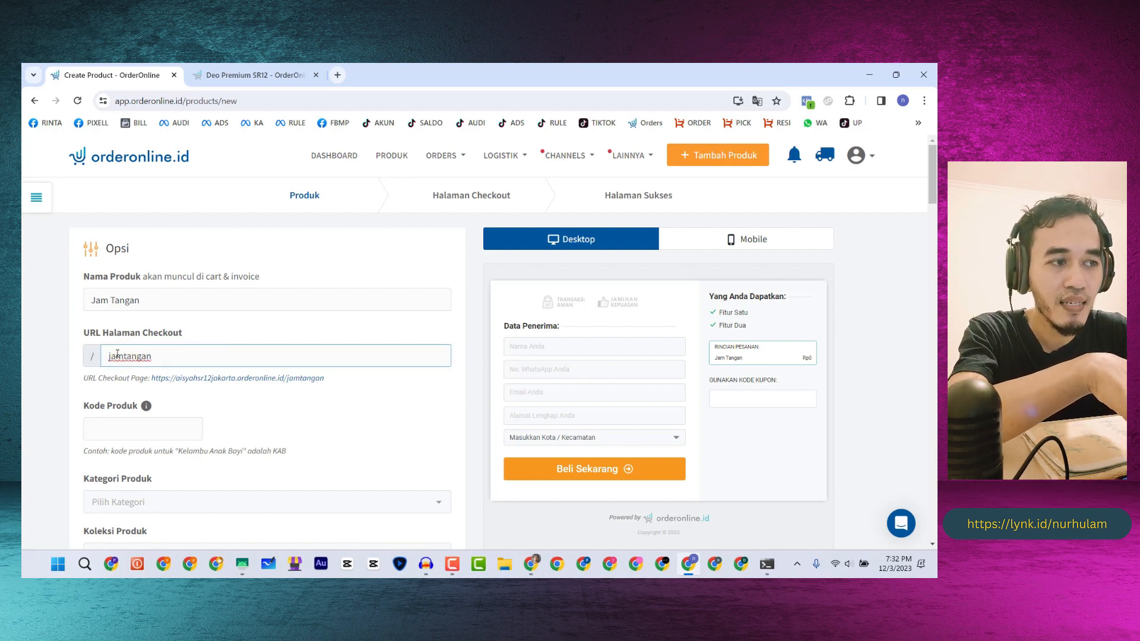
scroll(239, 341, down, 1)
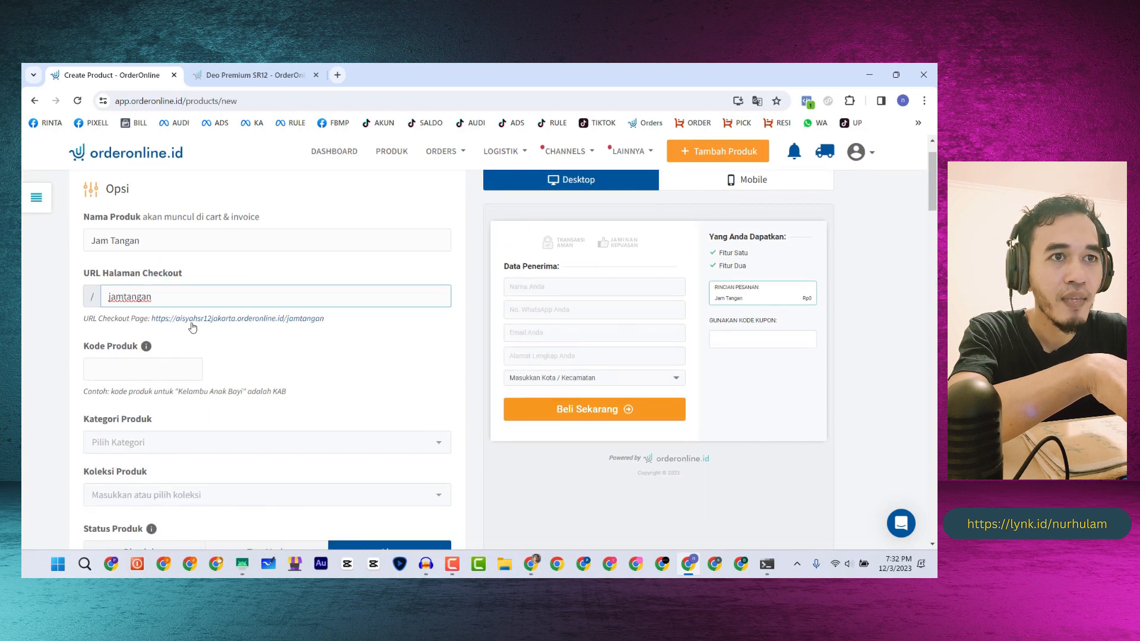
drag(152, 319, 333, 324)
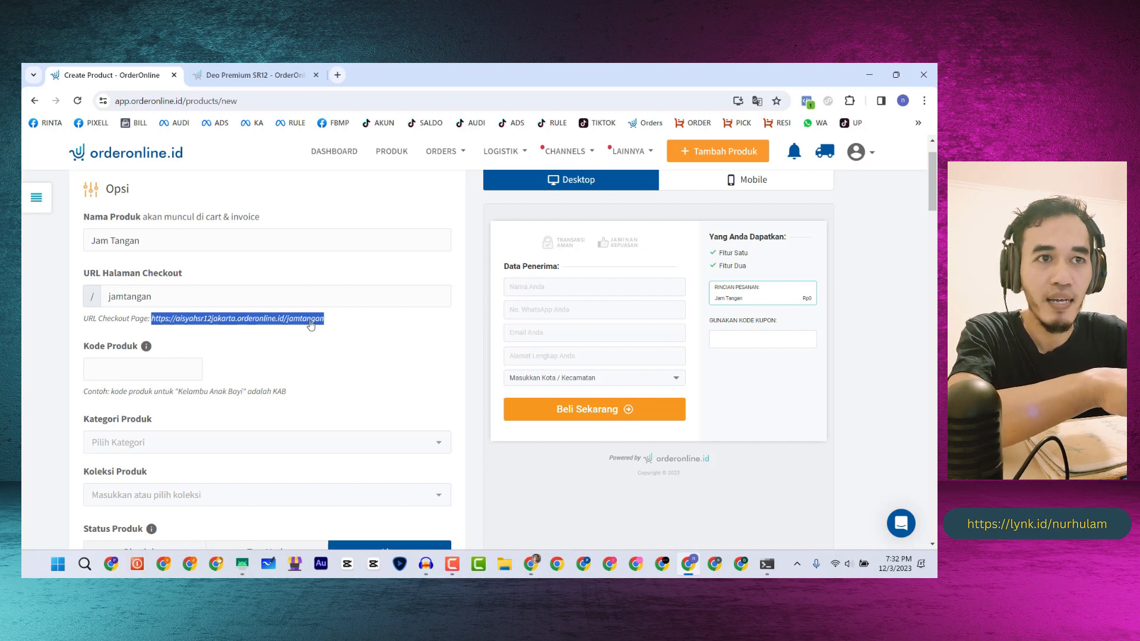
- Enter product code 088 and first try Elektronik as the product category
click(122, 372)
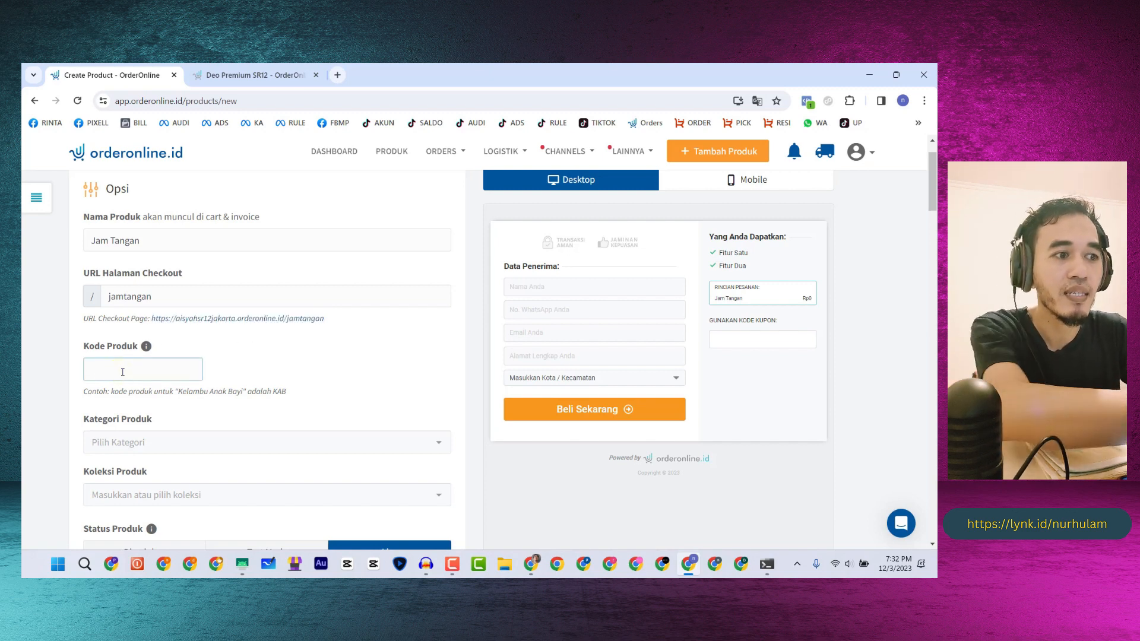
text(088)
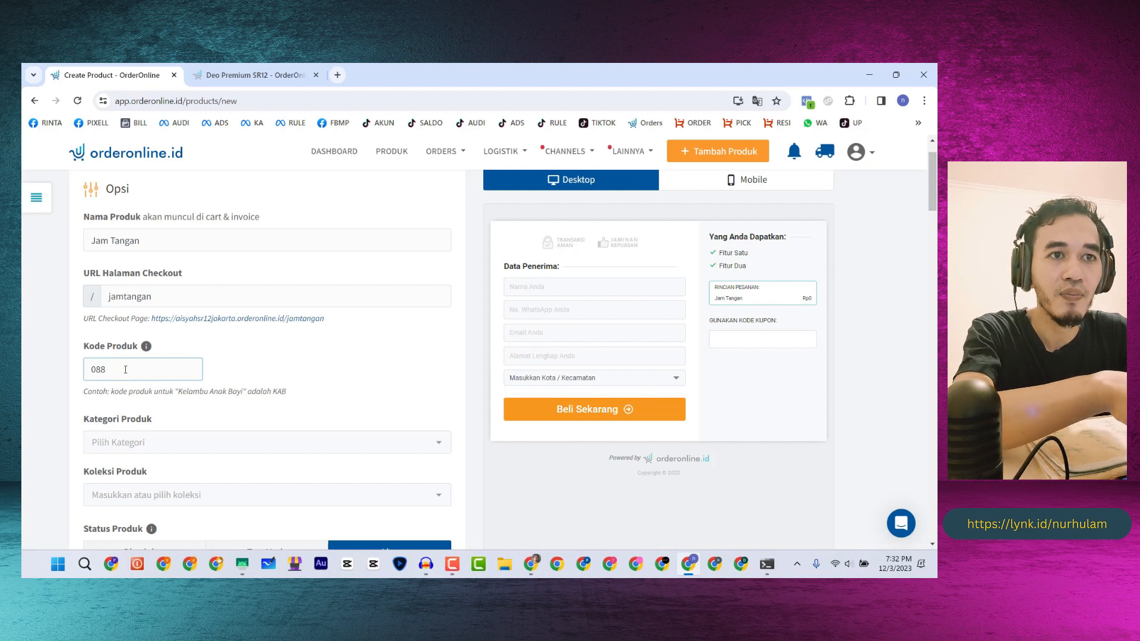
scroll(124, 371, down, 1)
click(137, 383)
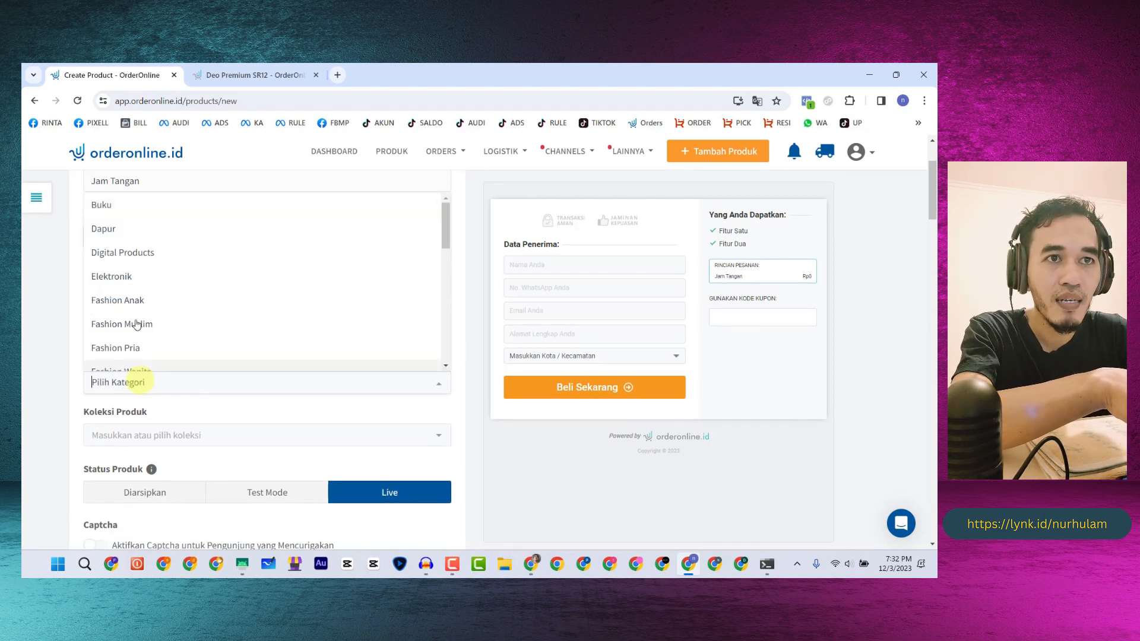
click(126, 276)
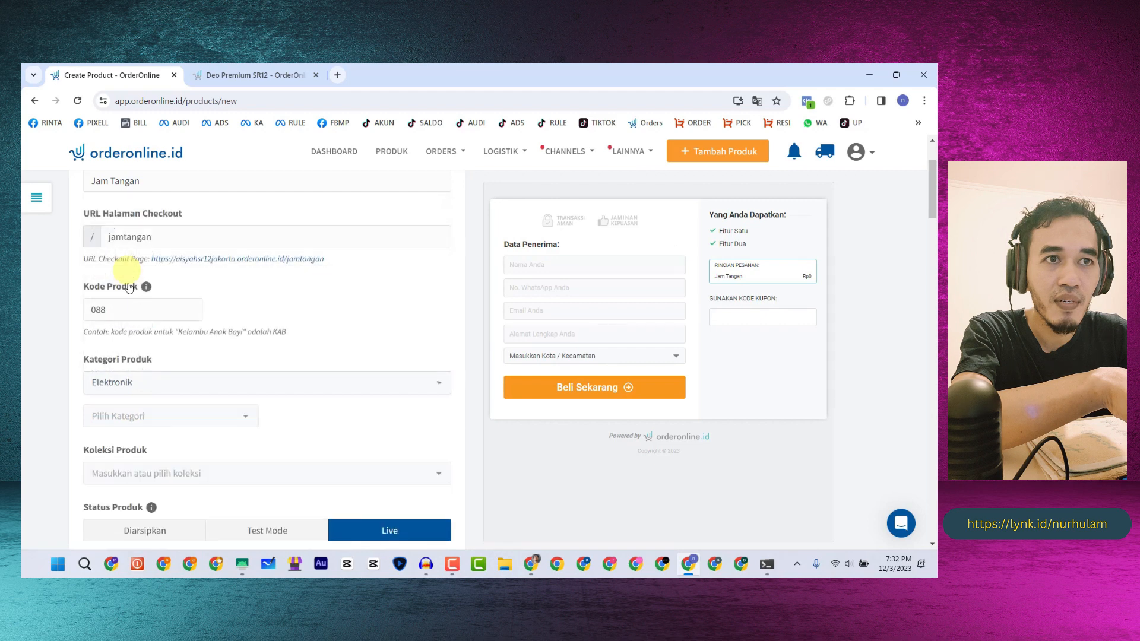
click(125, 358)
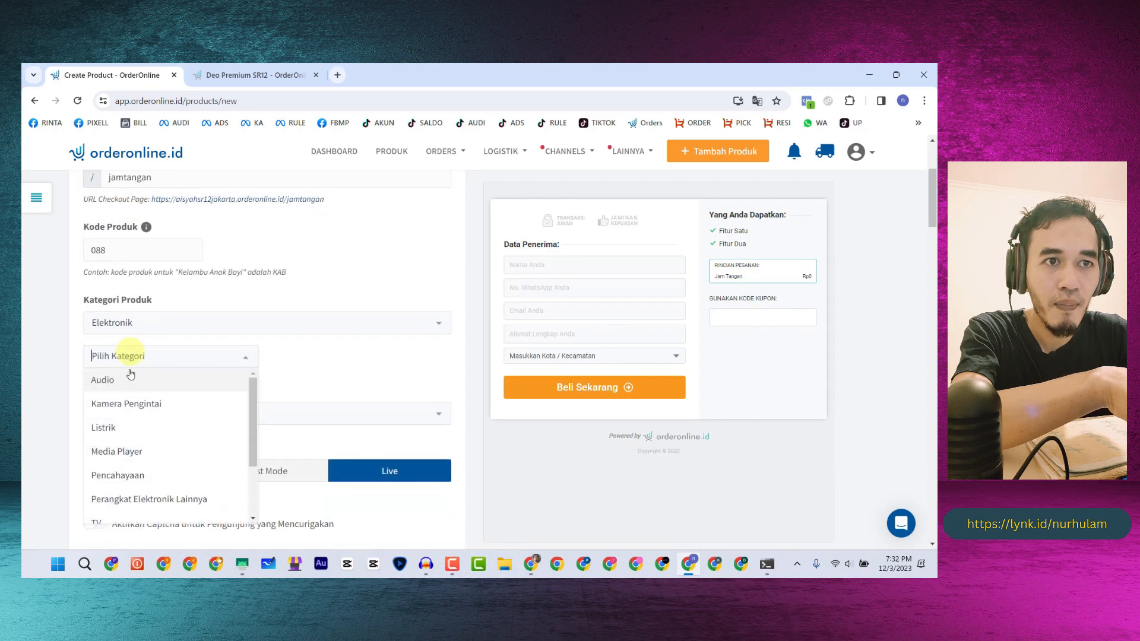
scroll(126, 386, down, 1)
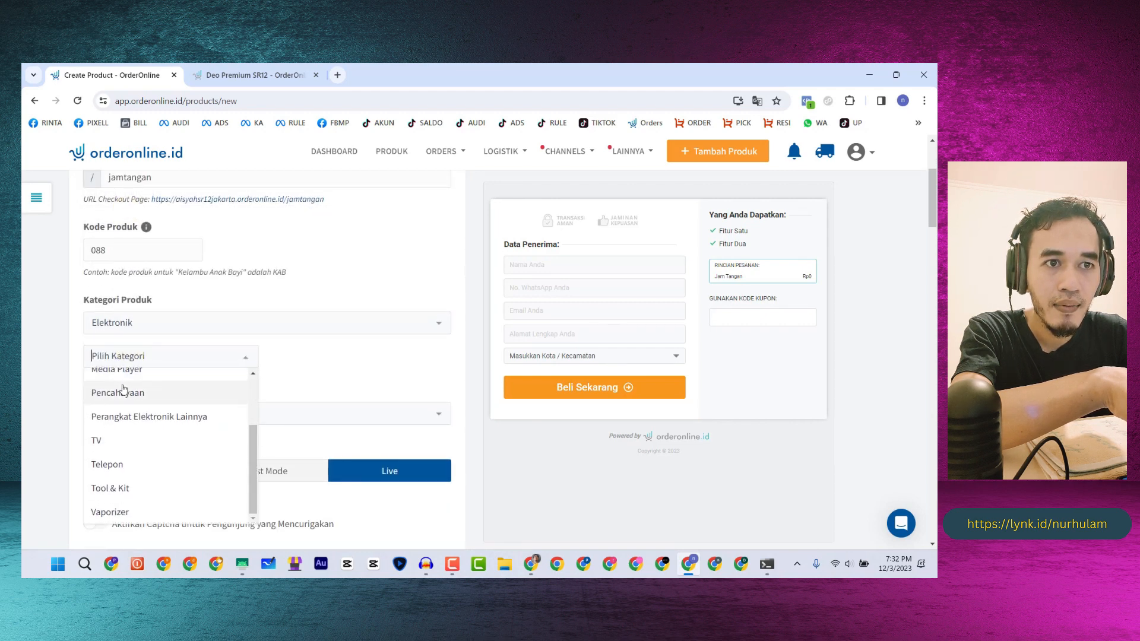
scroll(124, 454, up, 1)
scroll(131, 458, up, 1)
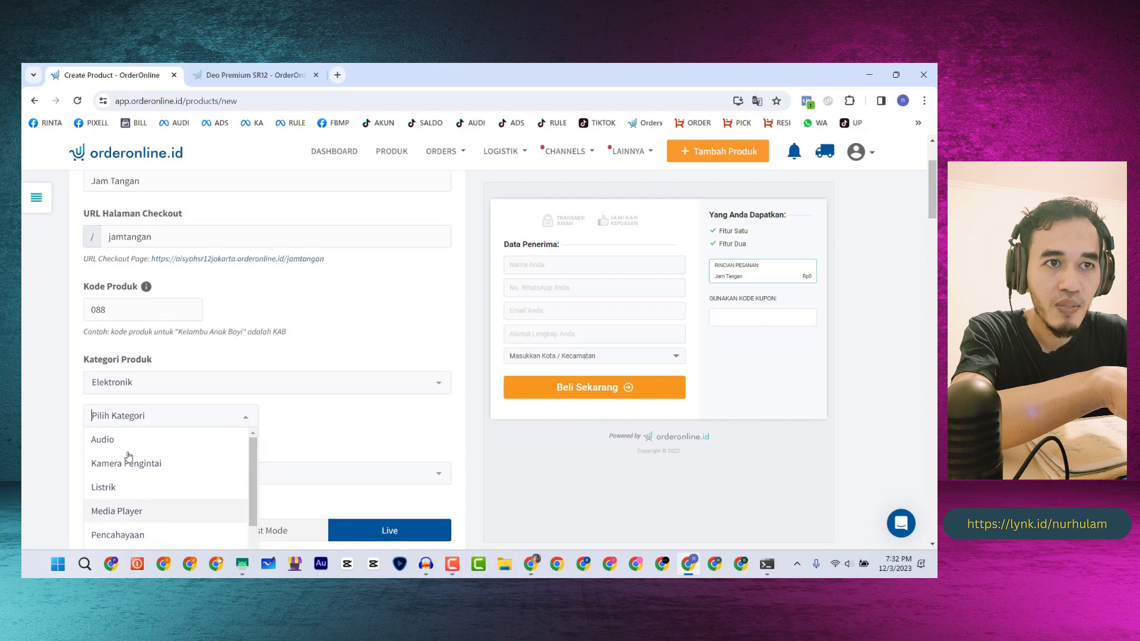
- Switch the category to Fashion Pria › Jam Tangan › Jam Tangan Analog
click(176, 389)
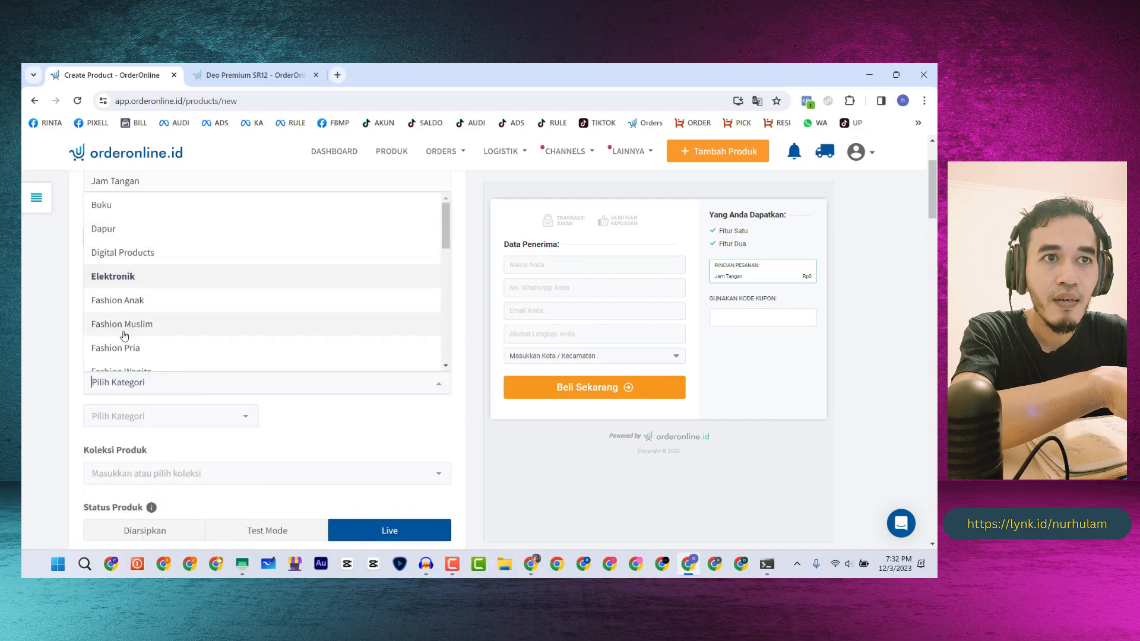
click(123, 350)
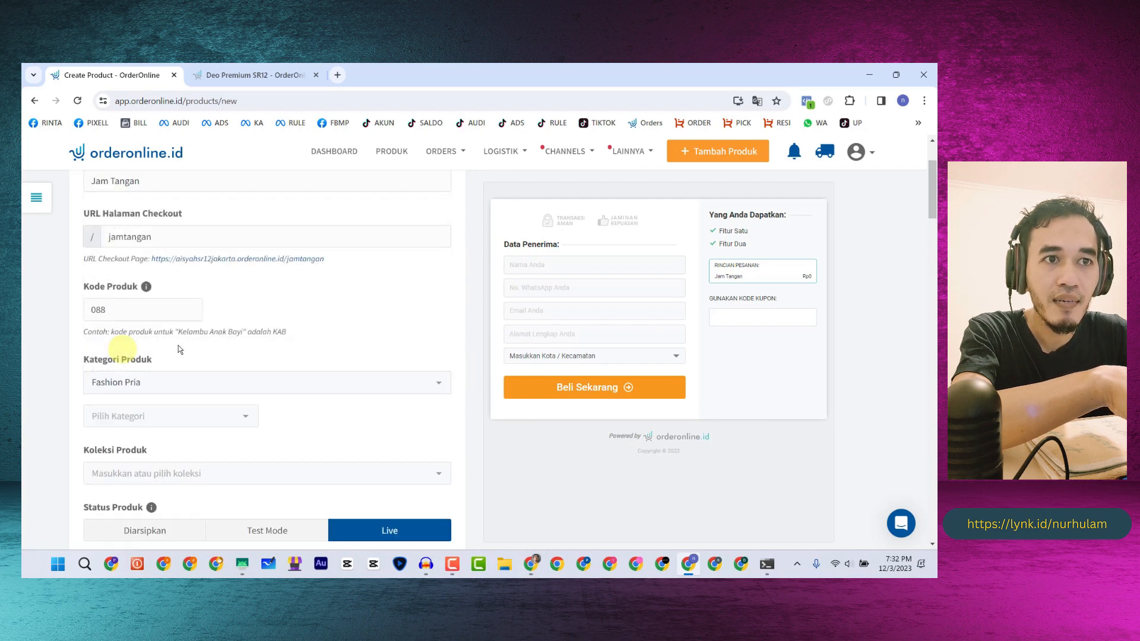
click(146, 415)
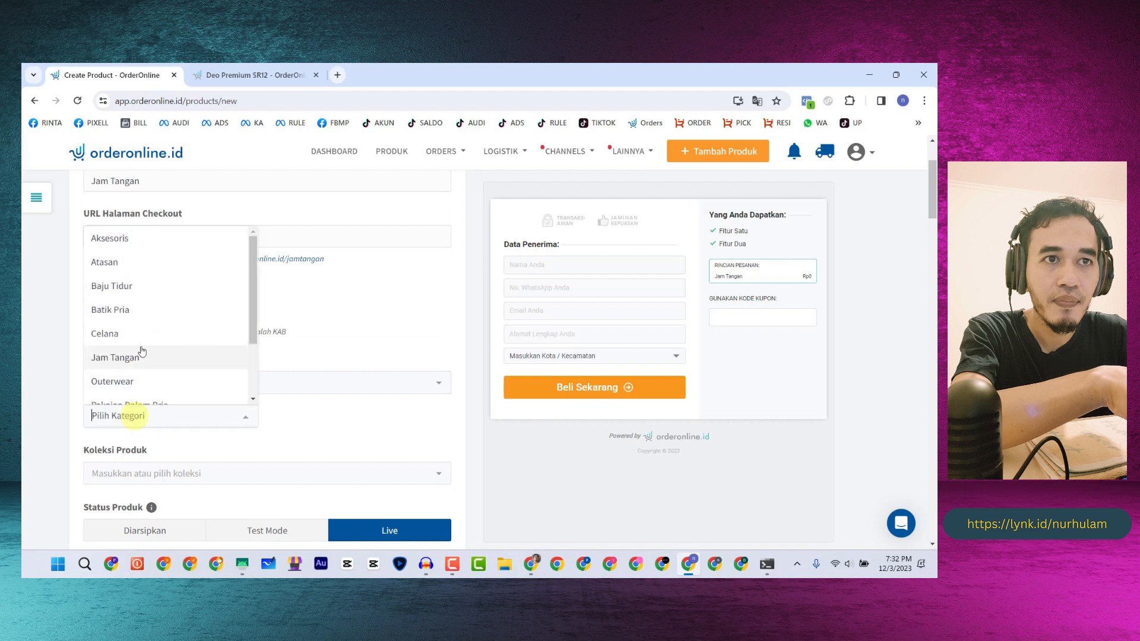
scroll(126, 305, down, 1)
click(127, 298)
scroll(267, 362, down, 1)
click(308, 358)
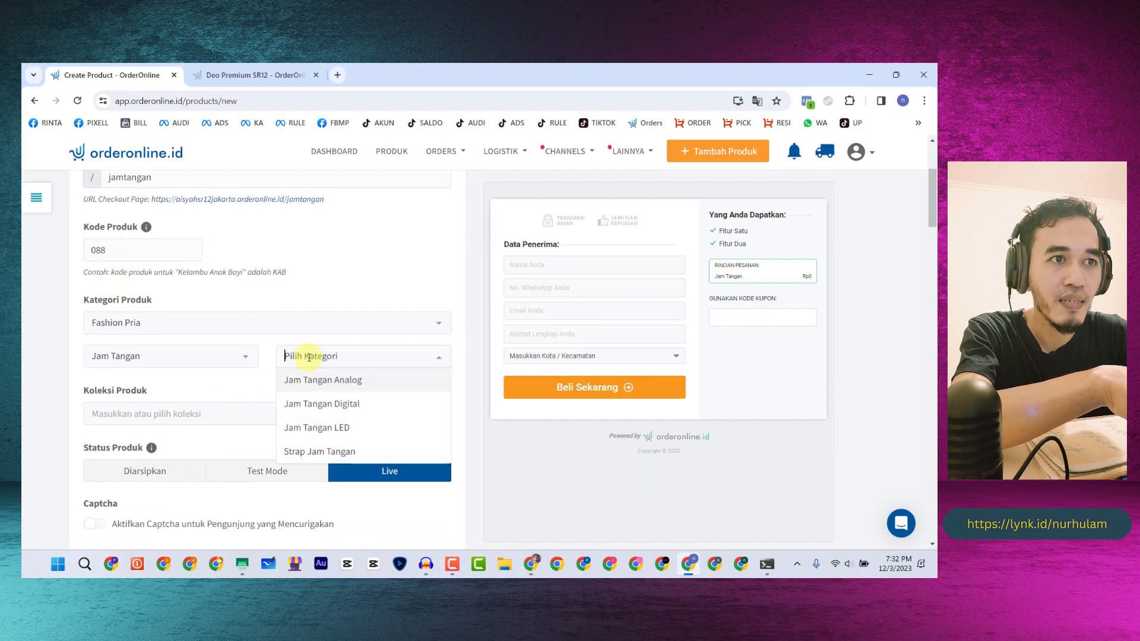
scroll(308, 419, down, 1)
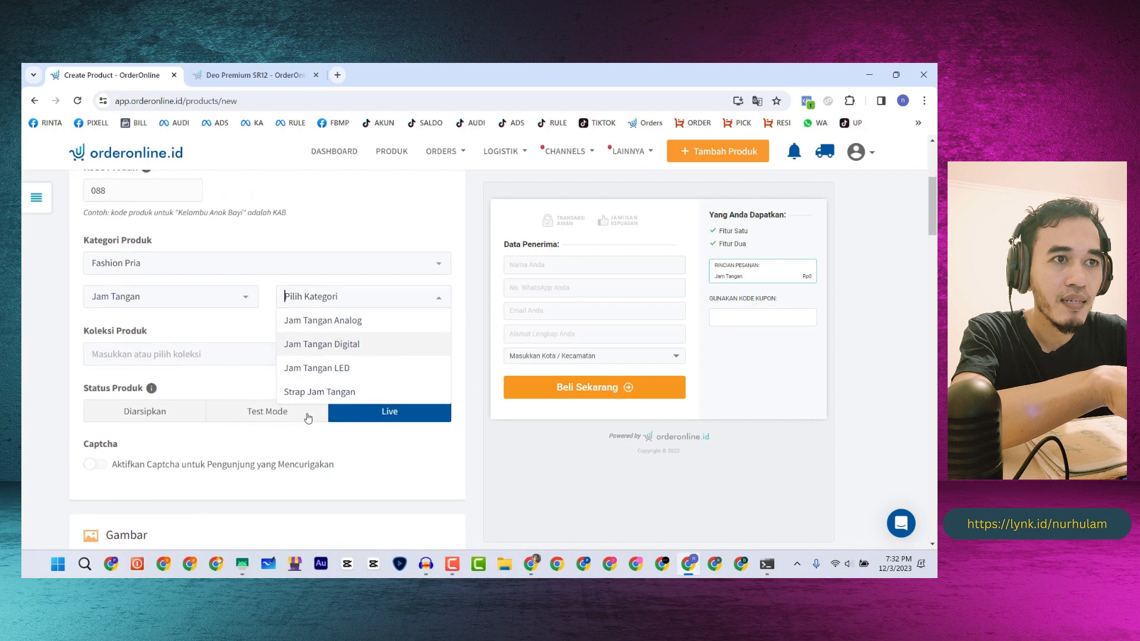
click(301, 324)
scroll(185, 331, down, 1)
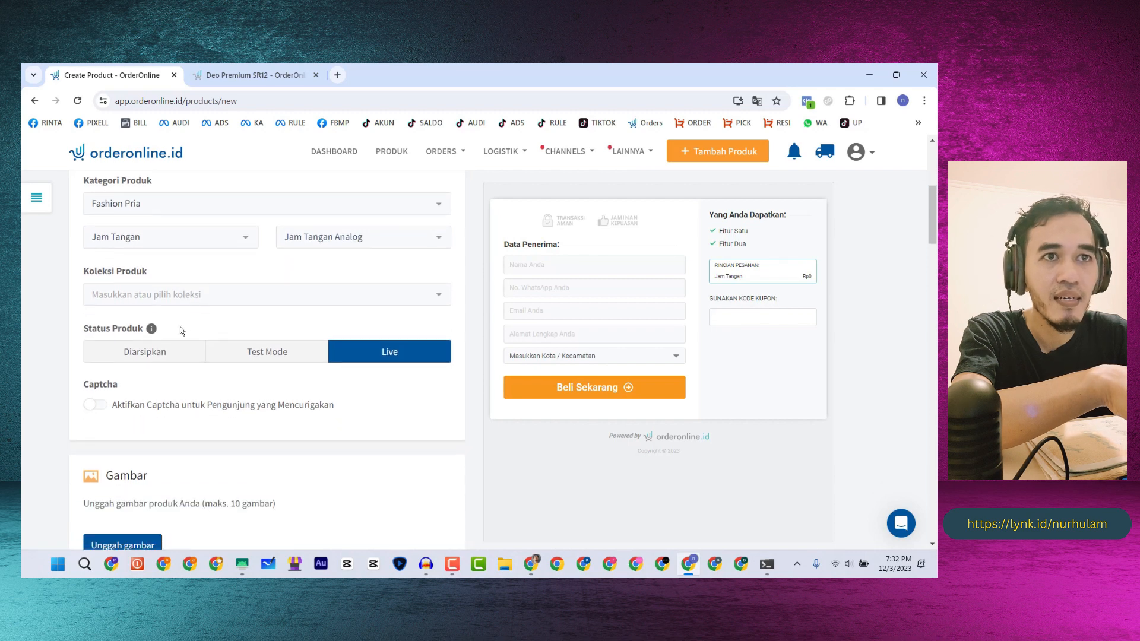
- Check the product collection list, find it empty, and close it
click(145, 300)
click(182, 269)
drag(80, 273, 127, 267)
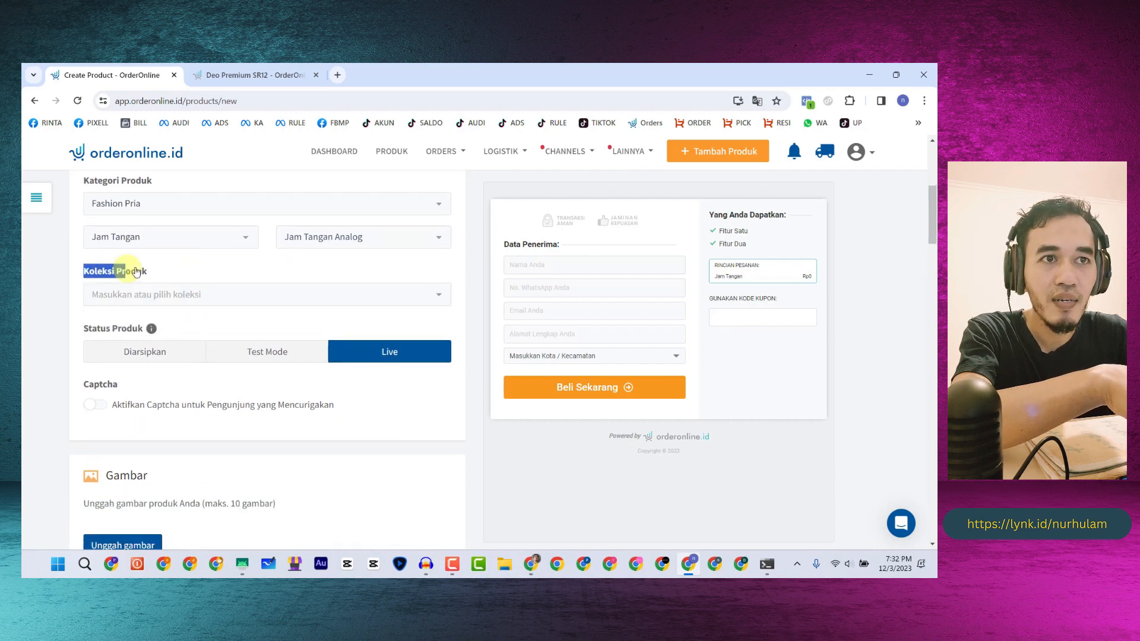
click(197, 268)
scroll(123, 358, down, 2)
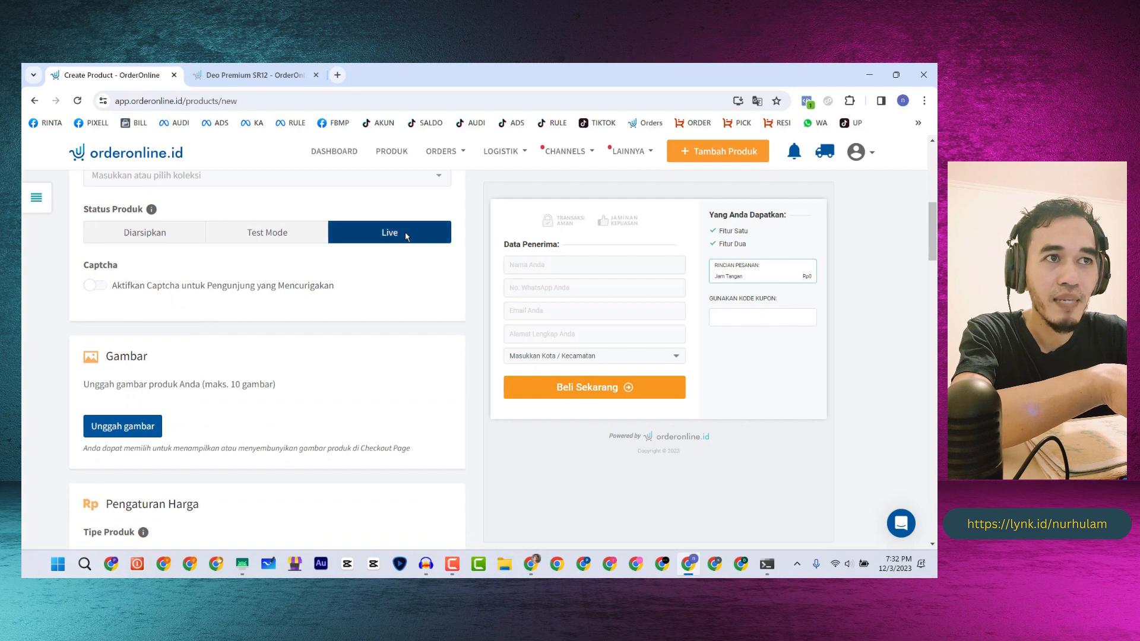
scroll(404, 237, up, 7)
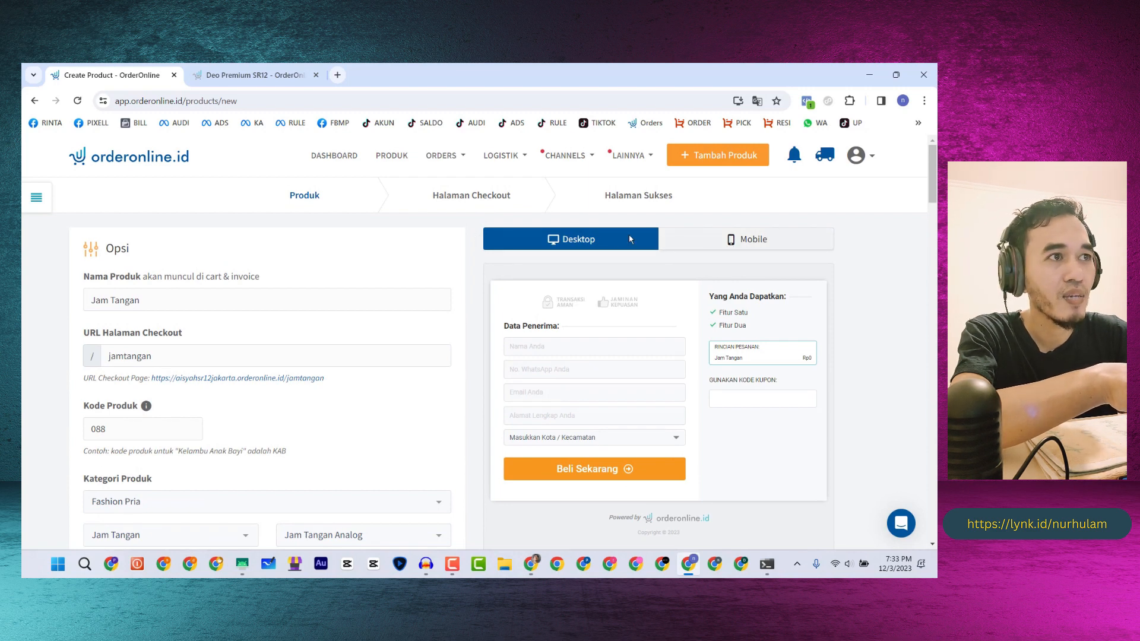
- Preview the checkout page in the mobile layout, compare it with desktop, and return to mobile
click(718, 239)
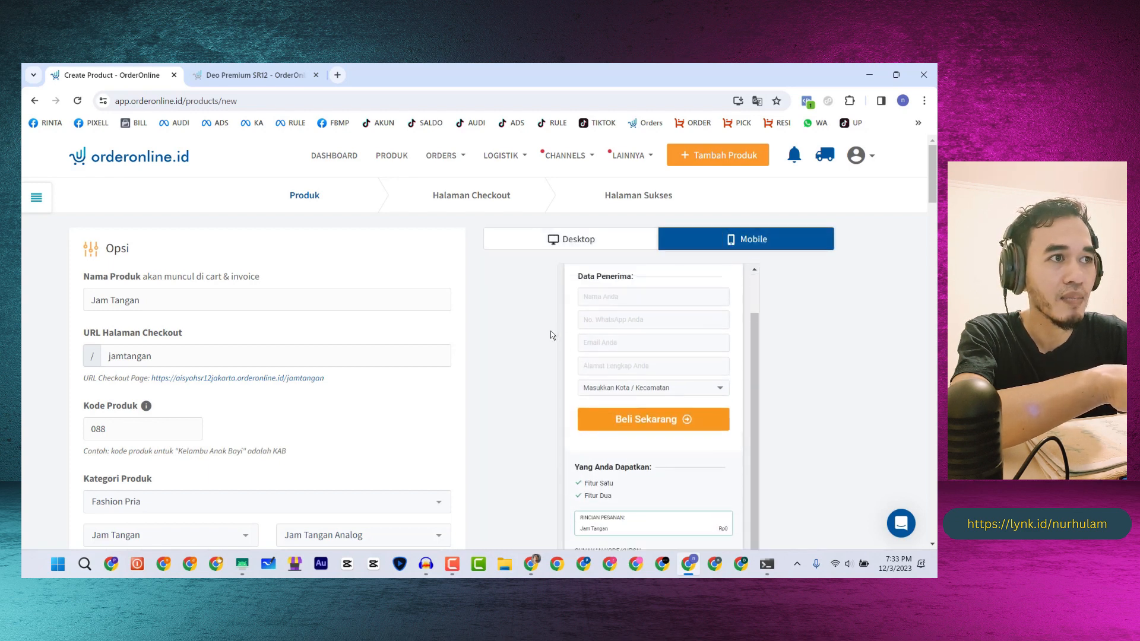
scroll(552, 332, down, 3)
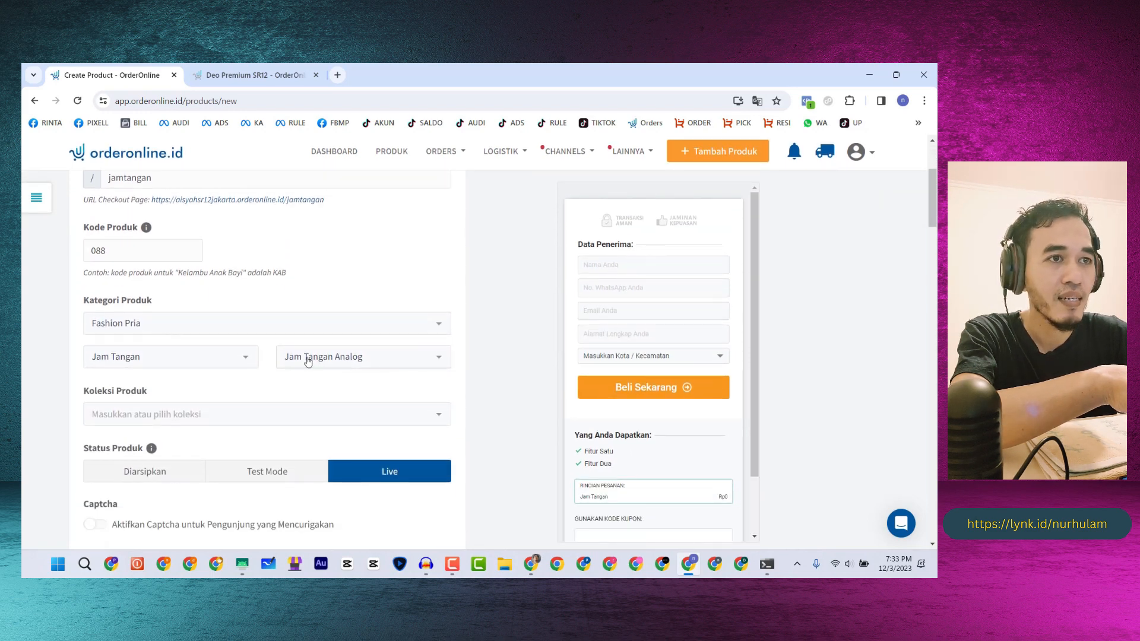
scroll(306, 361, down, 1)
scroll(478, 341, up, 4)
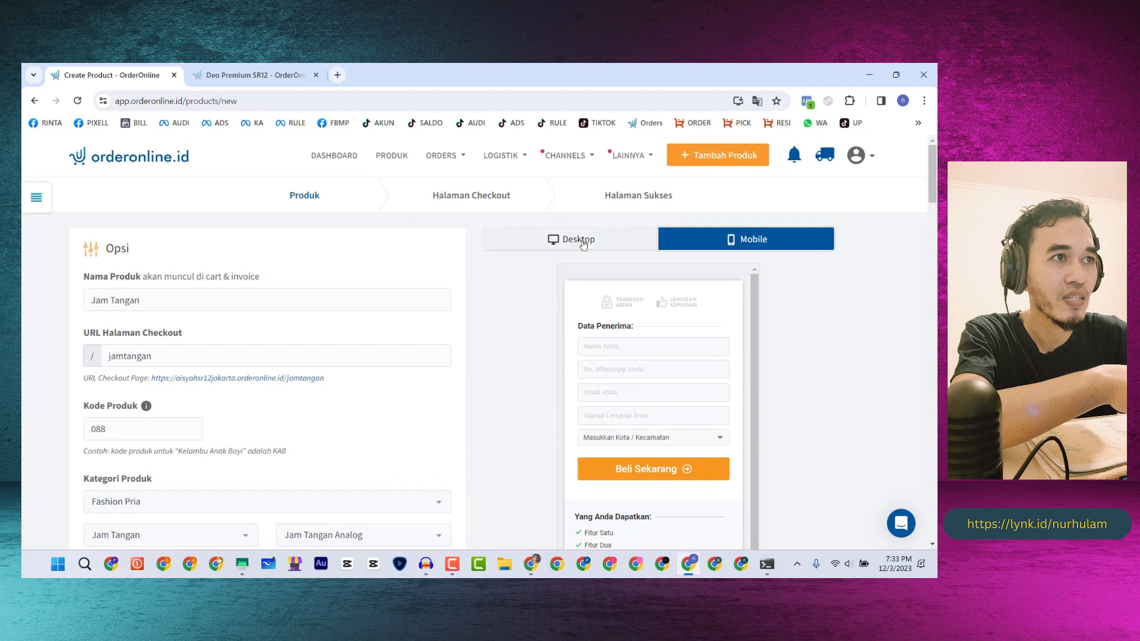
click(579, 237)
click(725, 240)
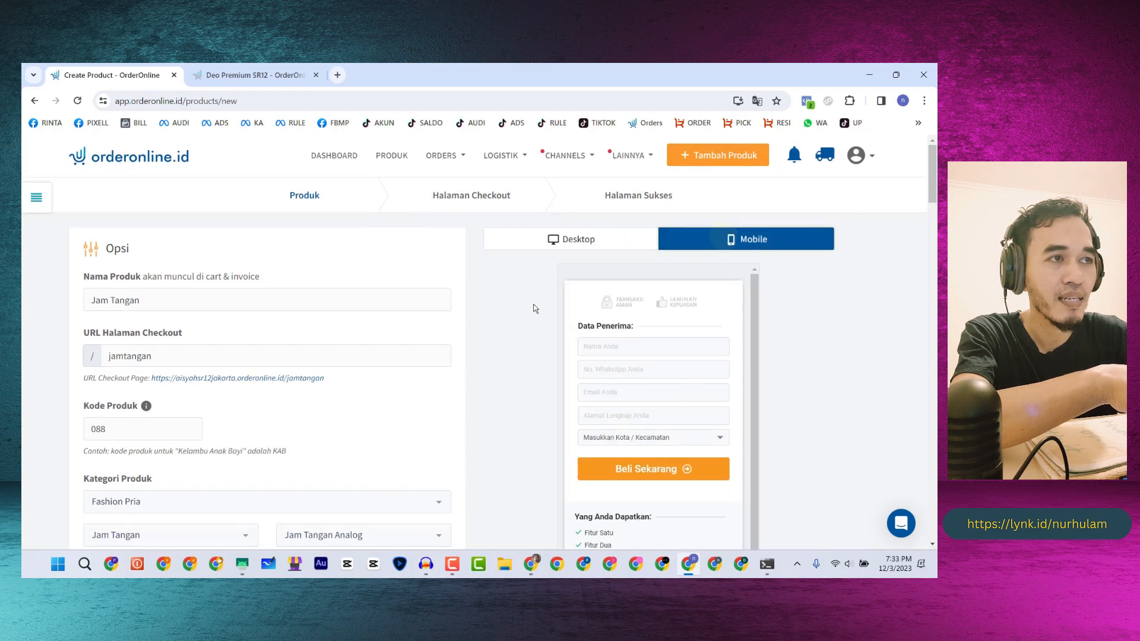
- Scroll down to the Gambar section and start uploading a product image
scroll(511, 315, down, 3)
scroll(255, 342, down, 2)
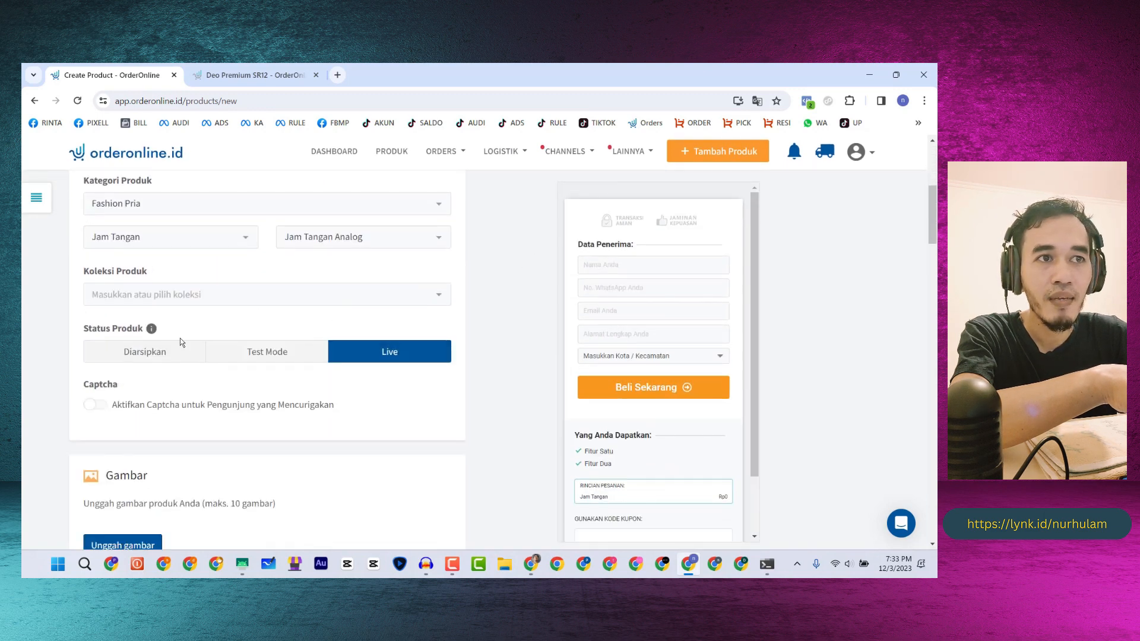
scroll(181, 342, down, 1)
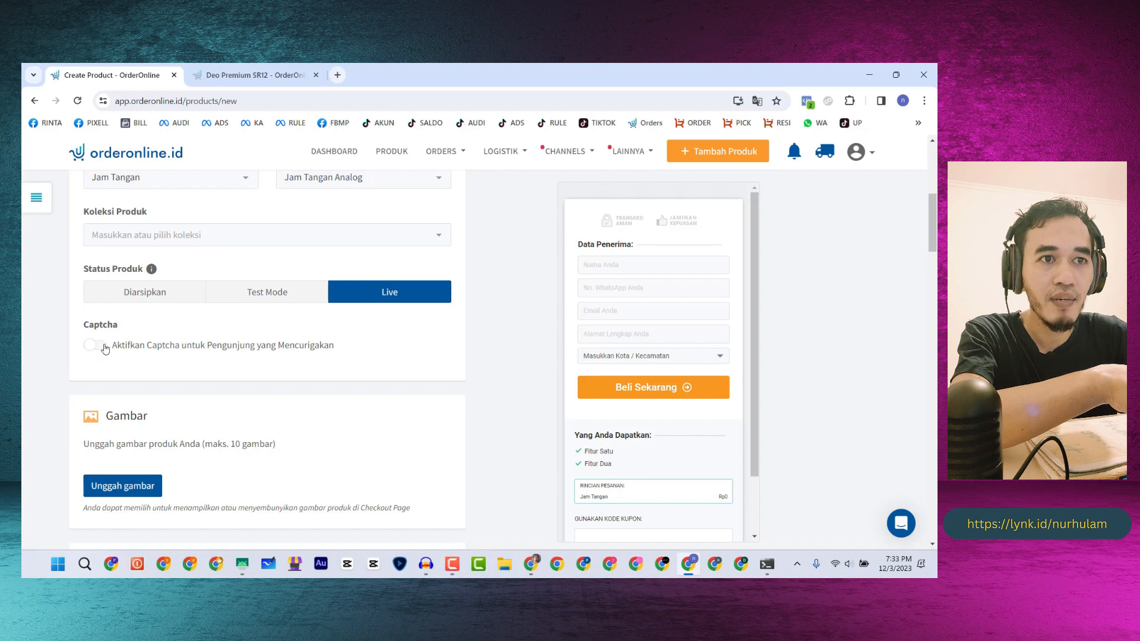
scroll(105, 349, down, 3)
click(121, 316)
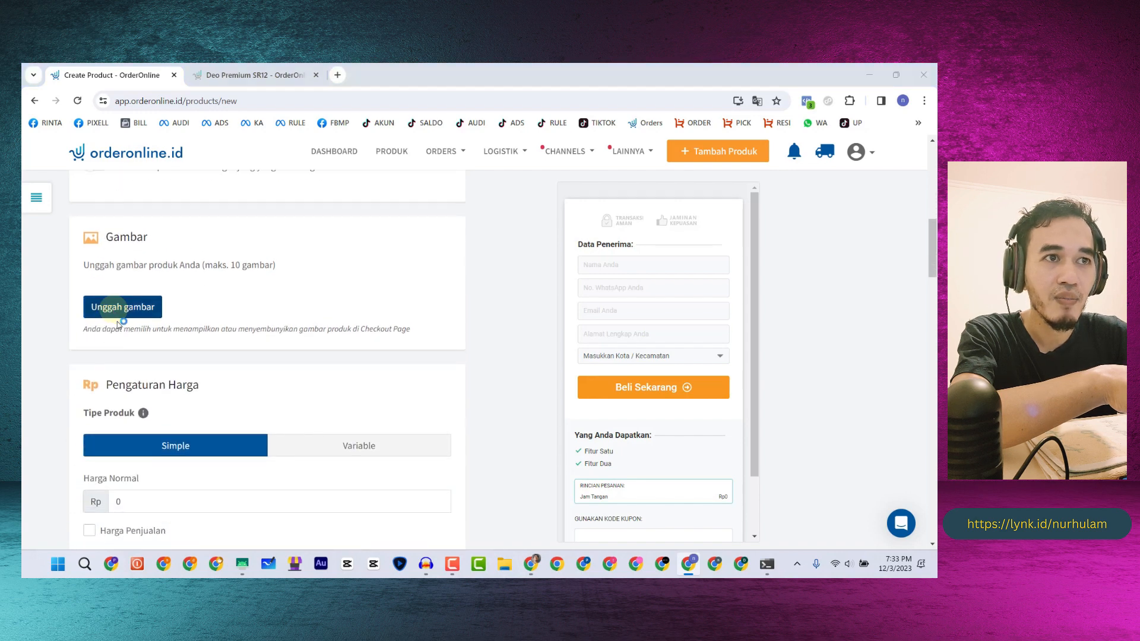
- Browse to the SR12 folder in the file picker, then cancel without choosing an image
scroll(74, 279, up, 3)
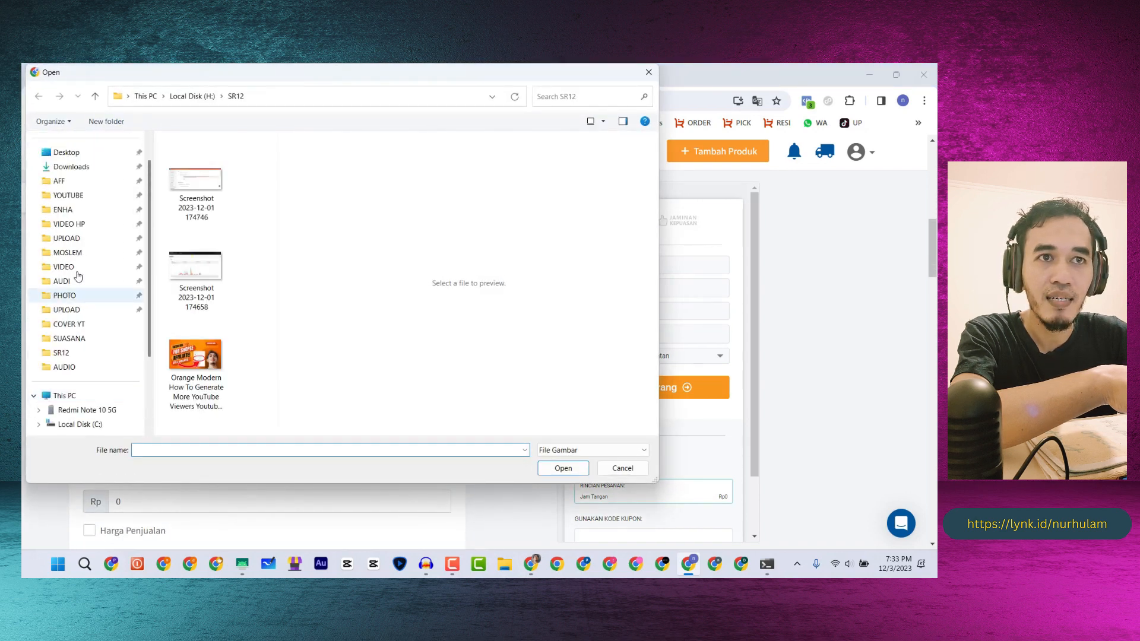
scroll(71, 260, down, 3)
scroll(71, 261, up, 3)
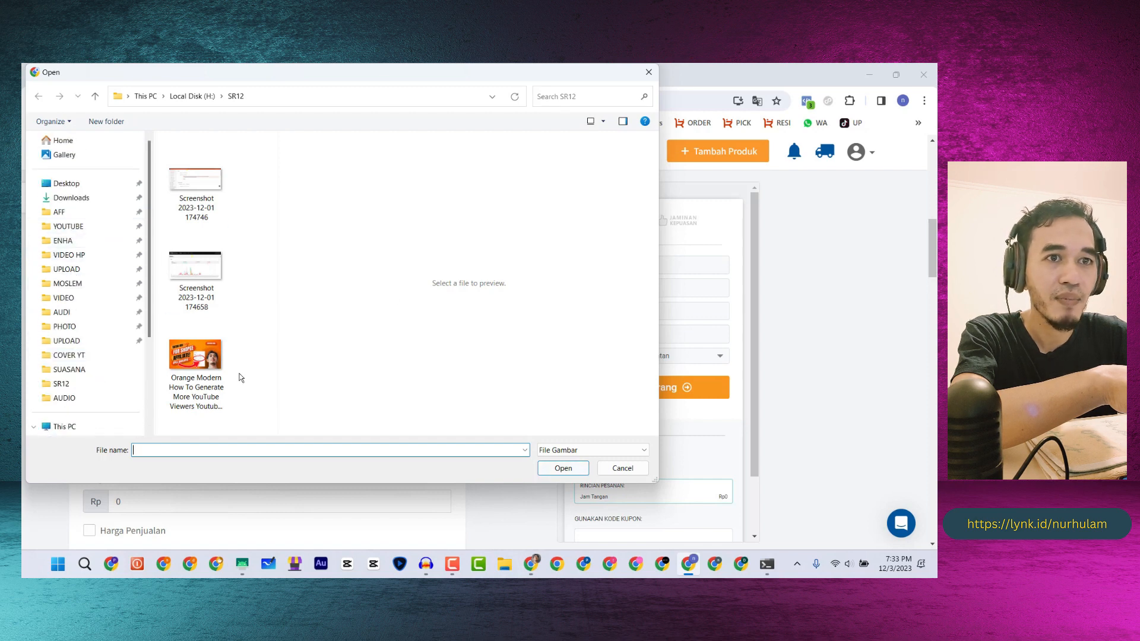
click(70, 383)
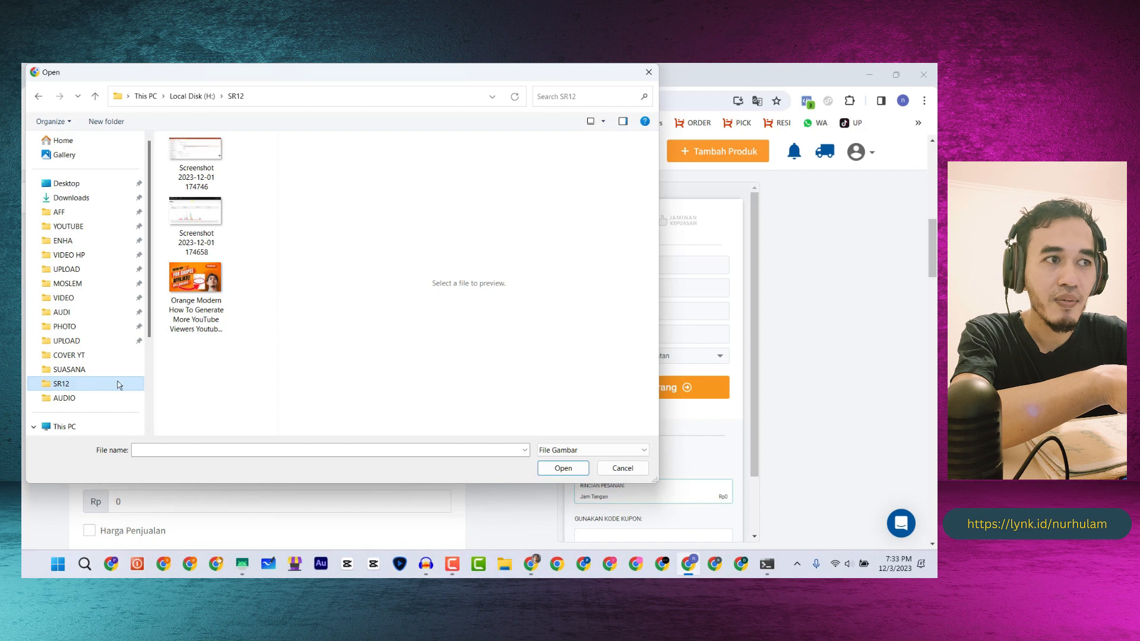
click(623, 468)
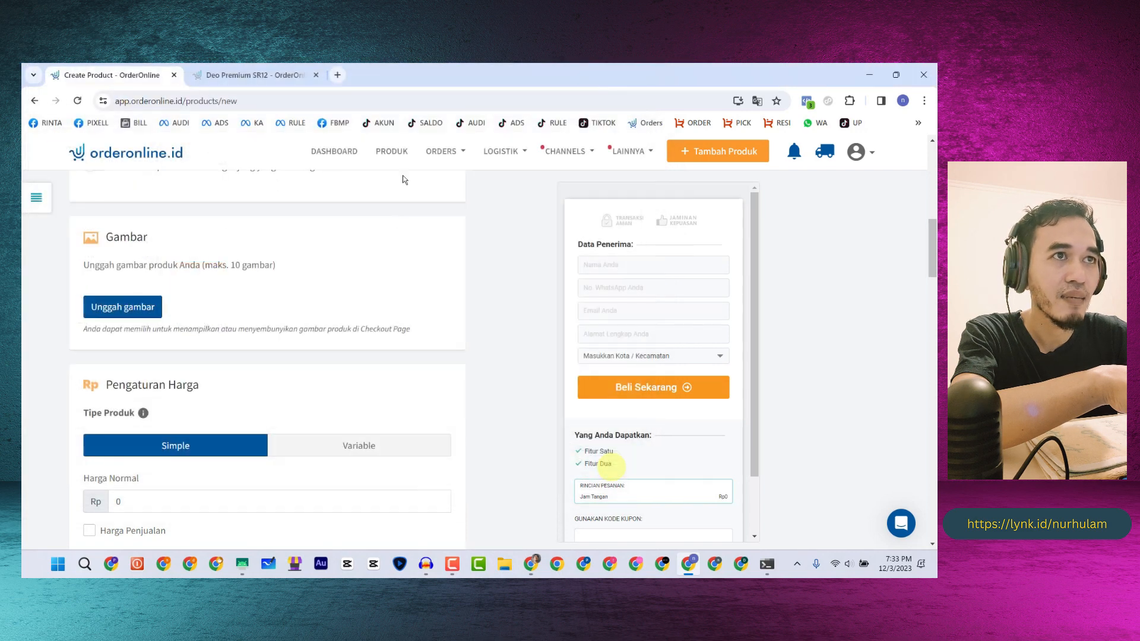
- In a new browser tab, search Google Images for 'jam tangan'
click(337, 75)
text(h)
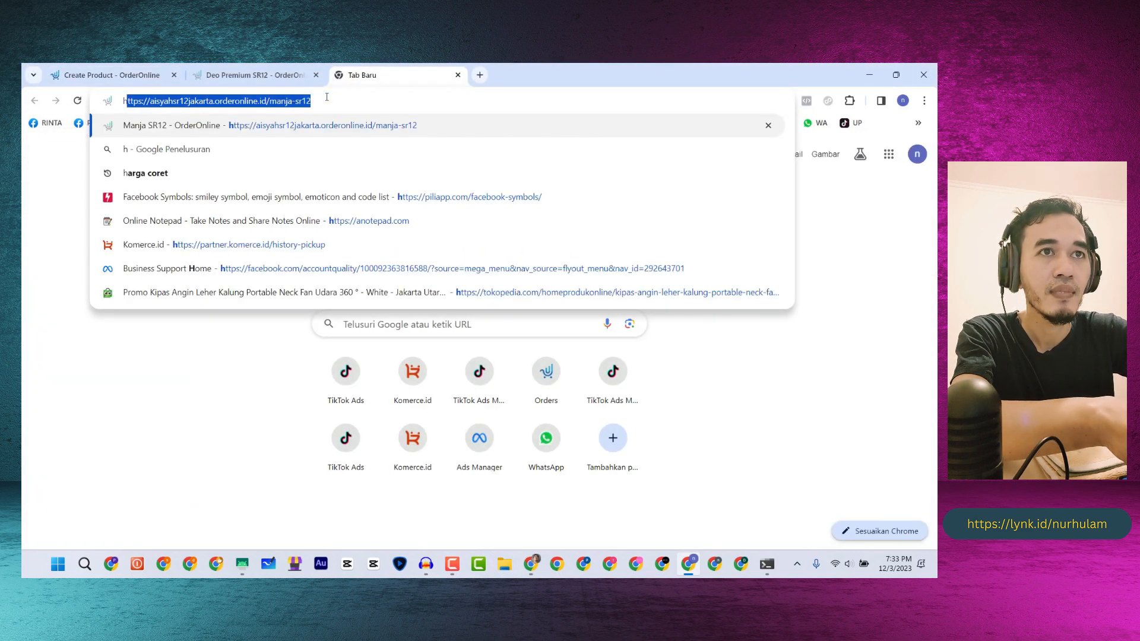
text(ma)
key(BackSpace)
key(BackSpace)
key(BackSpace)
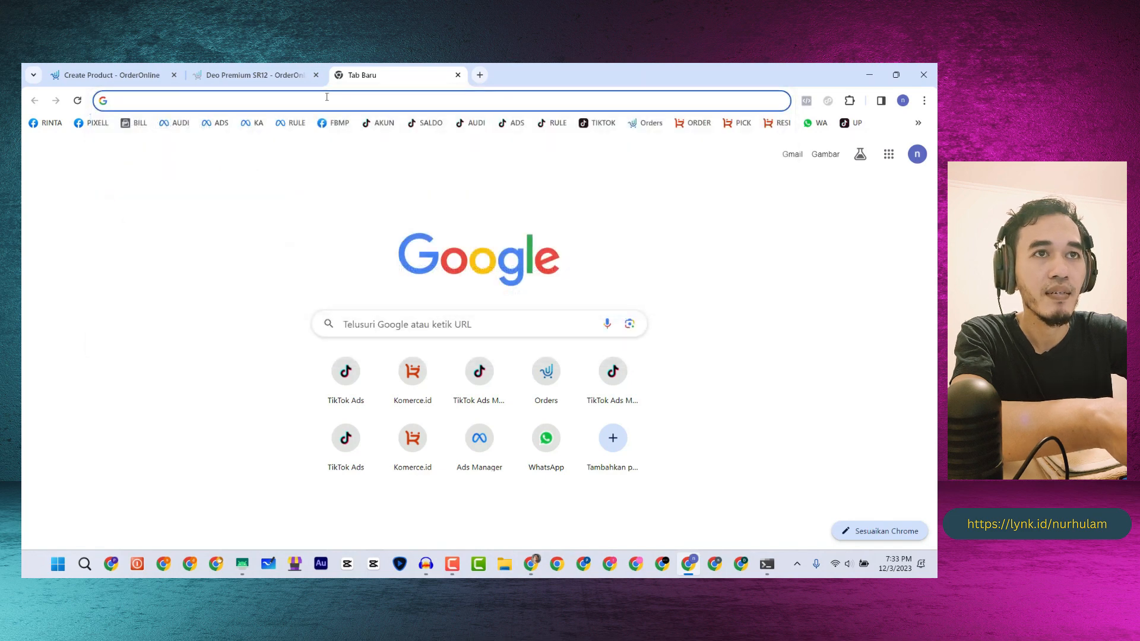
text(jam tanga)
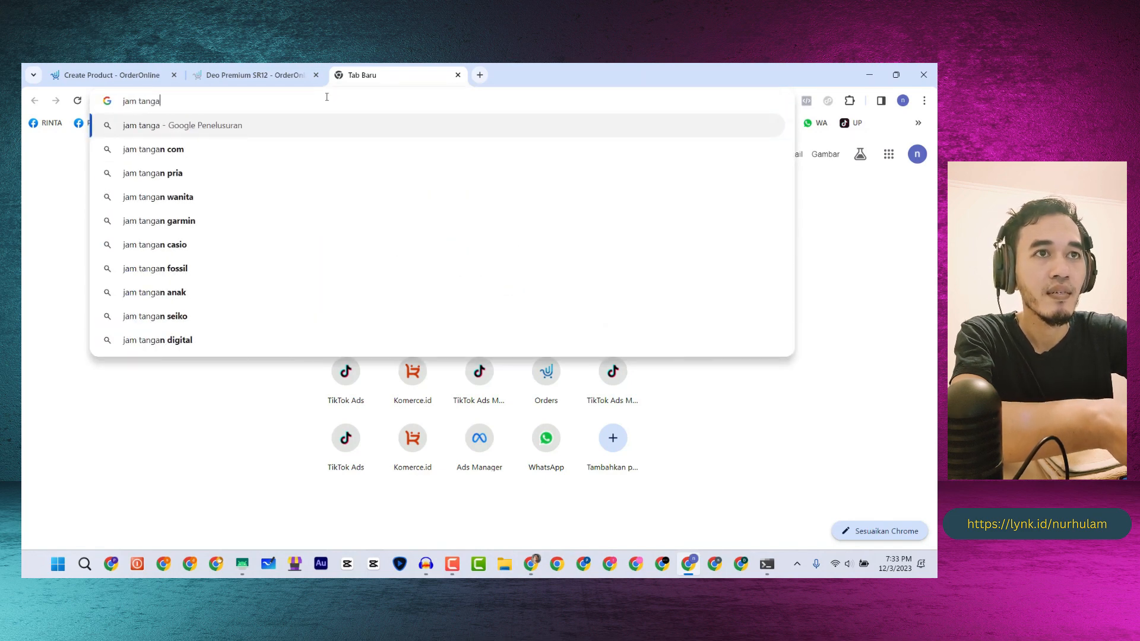
text(n)
key(Return)
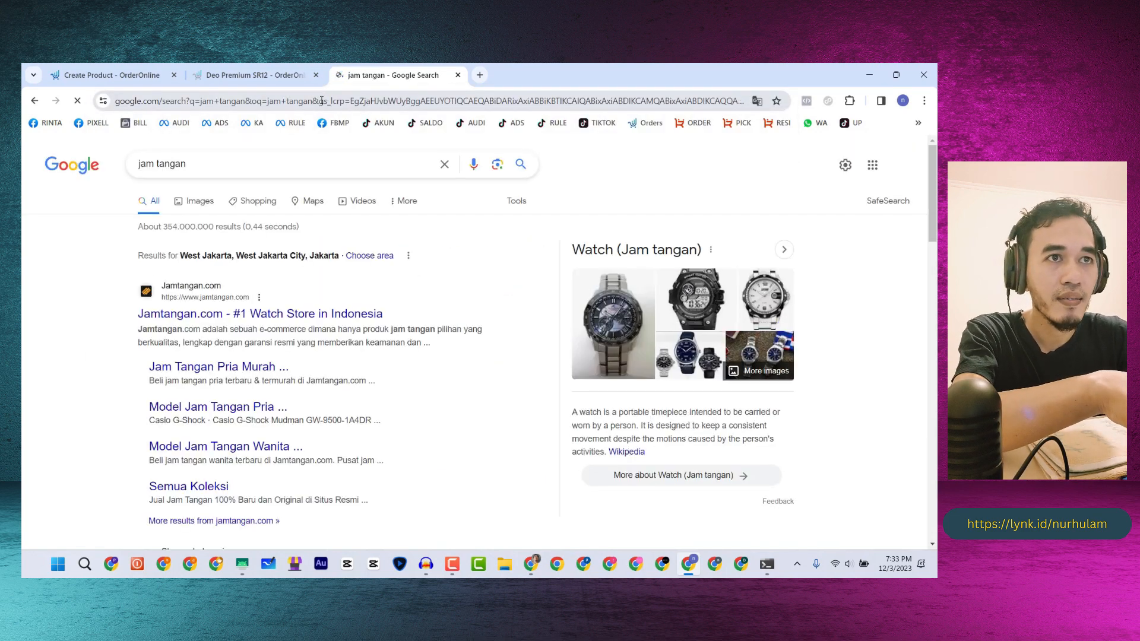
click(198, 202)
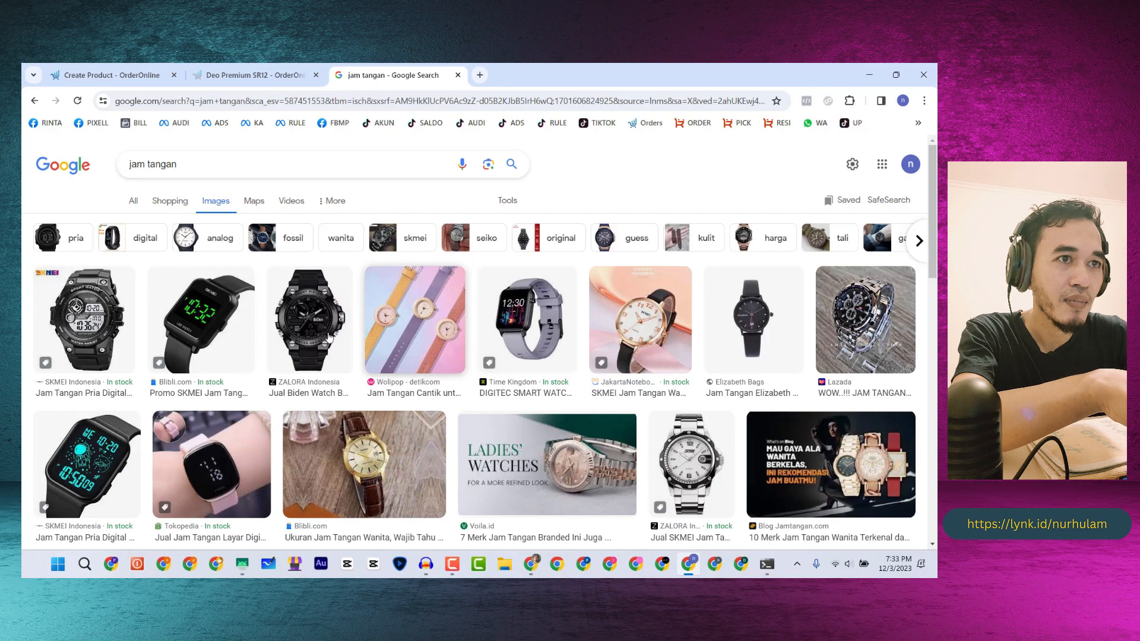
- Start saving the black Biden sport watch image, then cancel the save
click(310, 331)
right_click(729, 283)
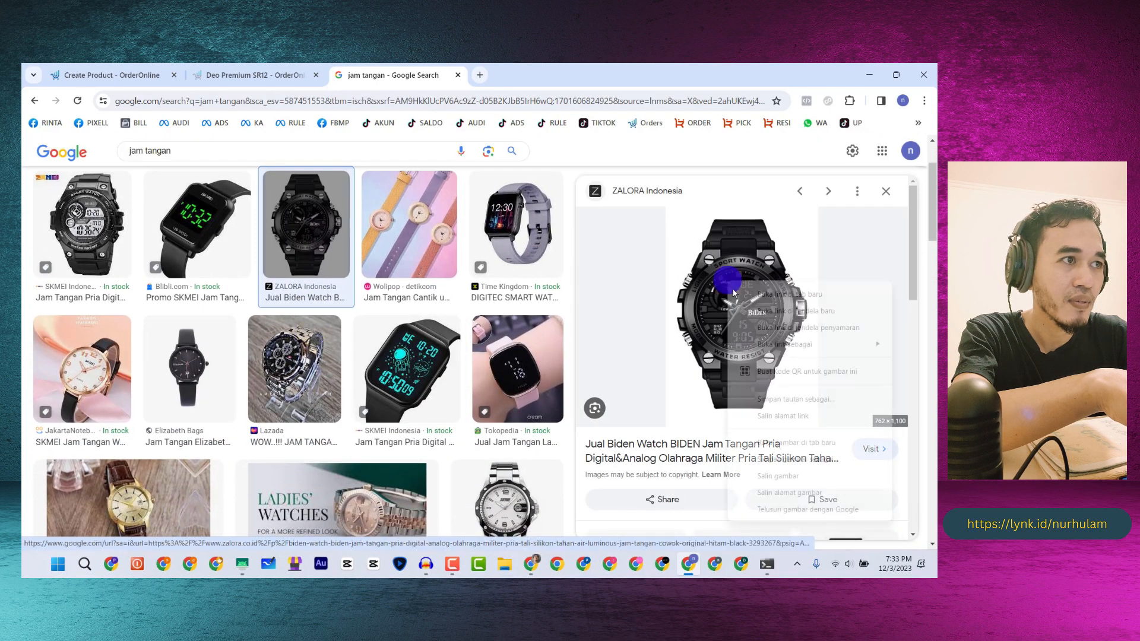
click(772, 461)
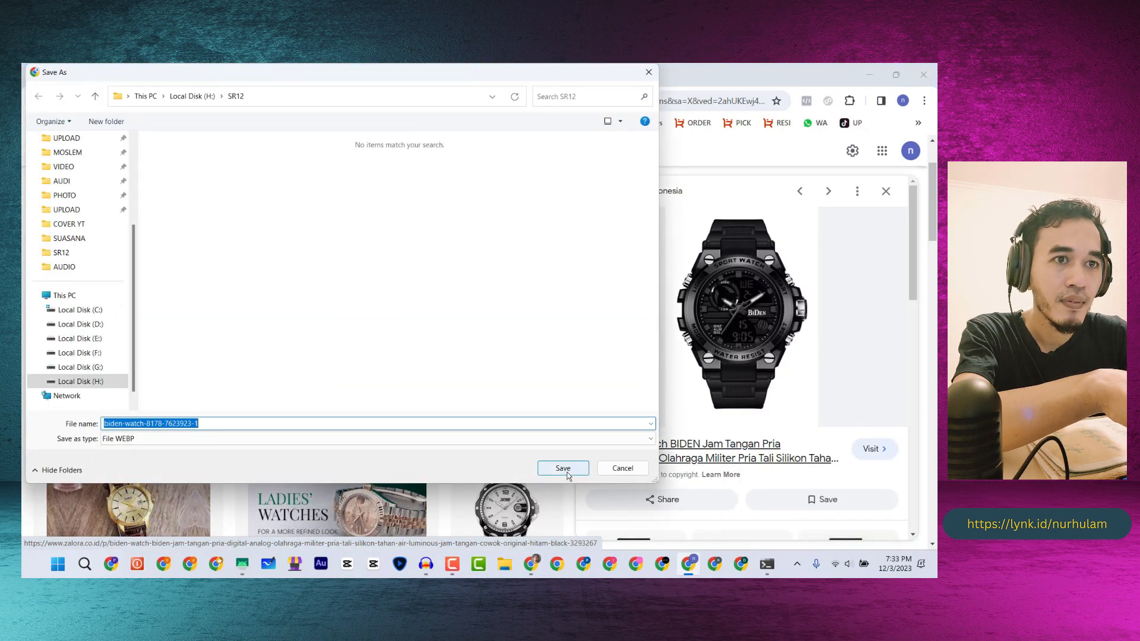
click(637, 469)
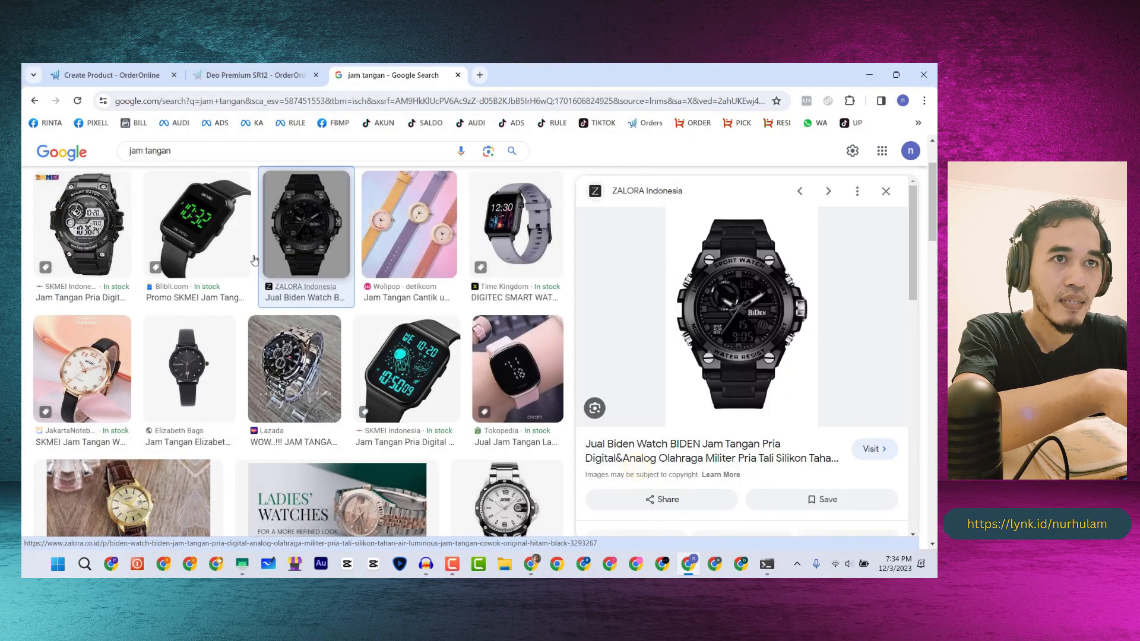
- Save the SKMEI DG1863 digital watch image into SR12 and return to the Create Product page
click(388, 373)
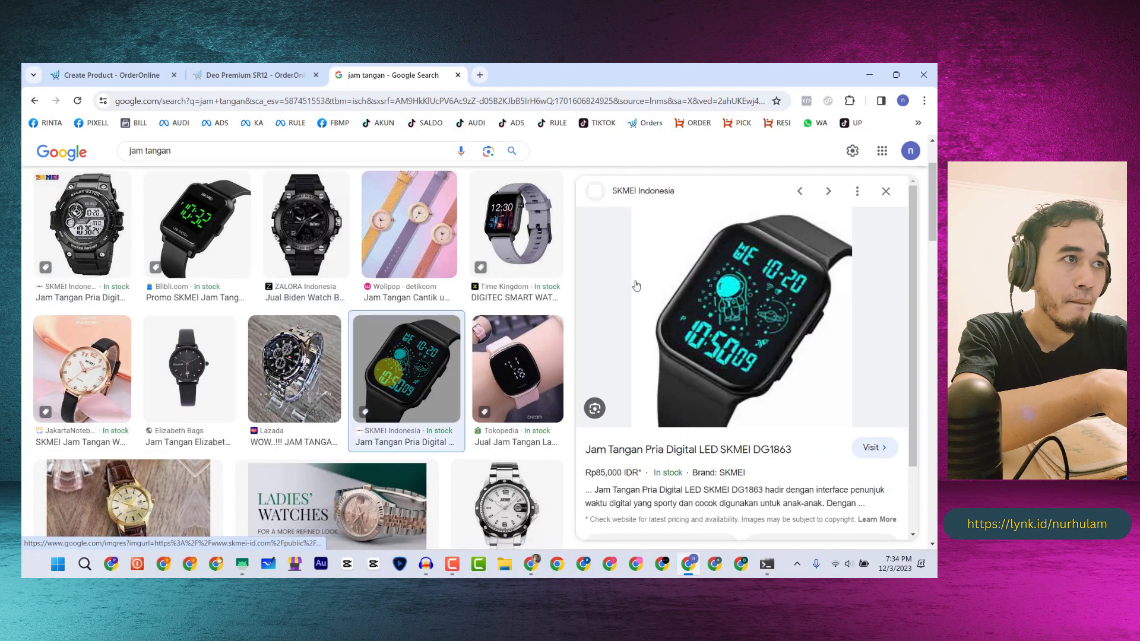
right_click(716, 286)
click(750, 454)
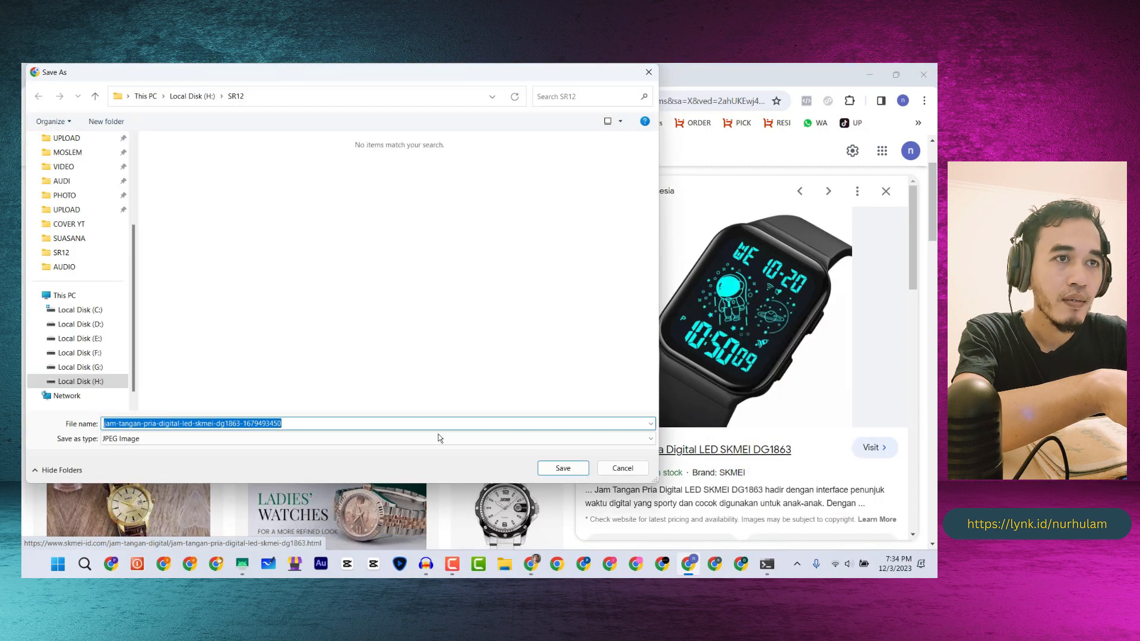
click(558, 469)
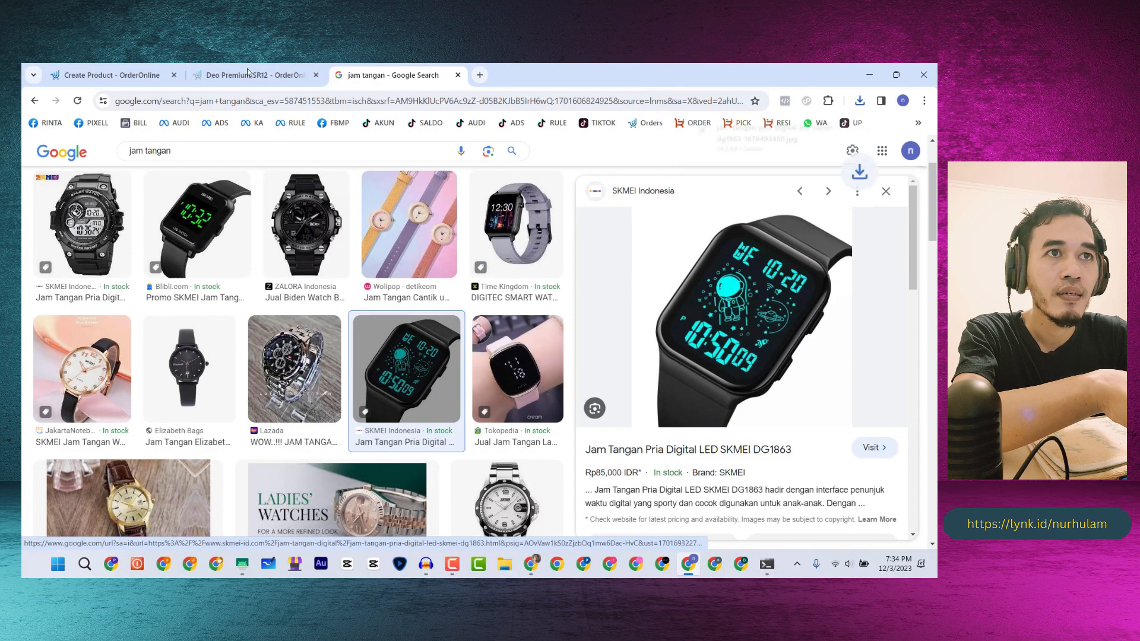
click(248, 73)
click(76, 78)
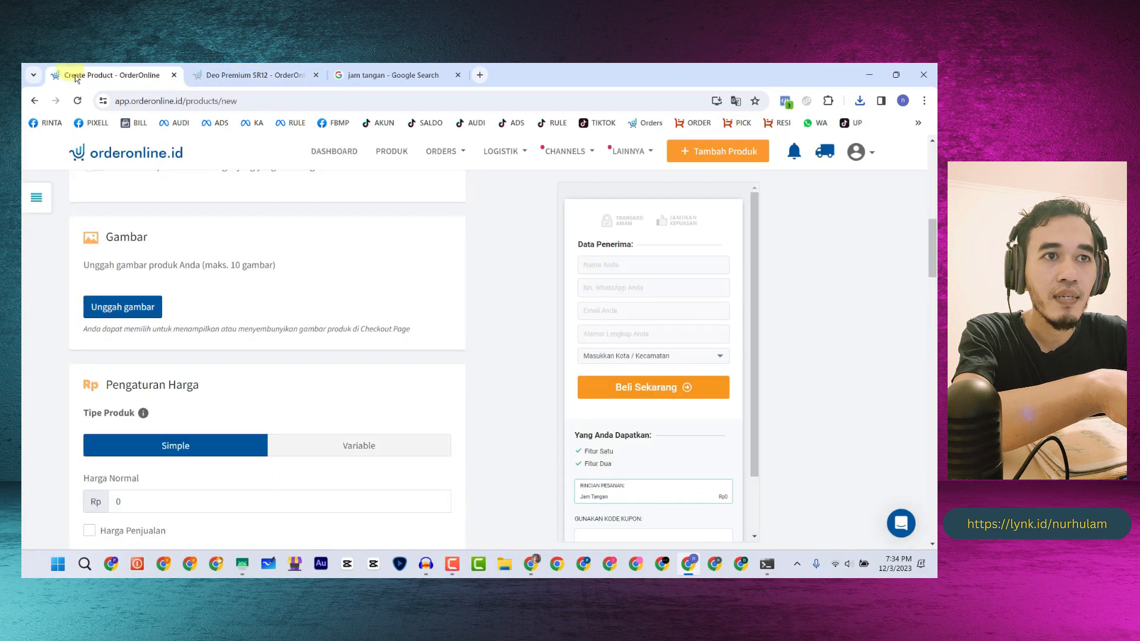
- Upload the saved watch image file as the product image
click(147, 313)
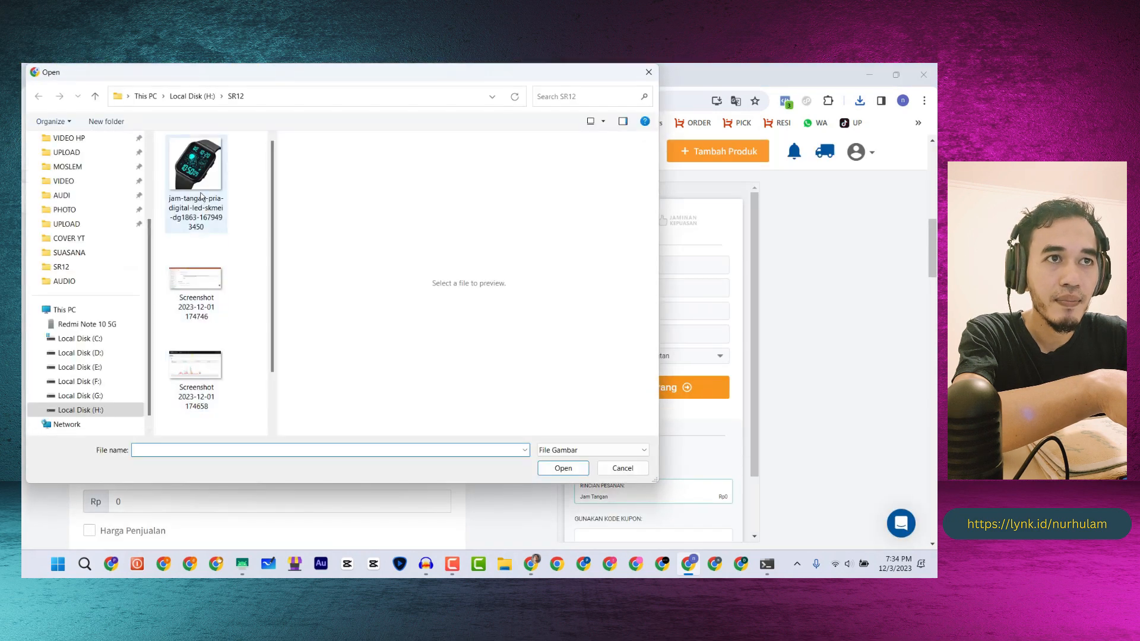
click(201, 196)
click(561, 469)
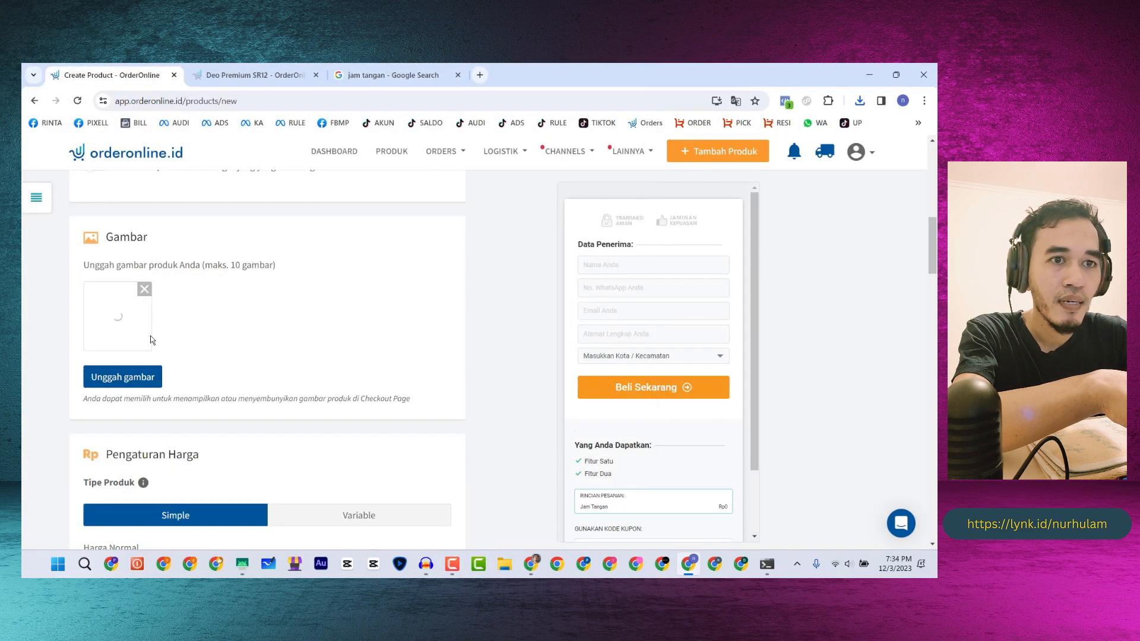
- Set the product type under Tipe Produk to Variable
scroll(153, 334, down, 3)
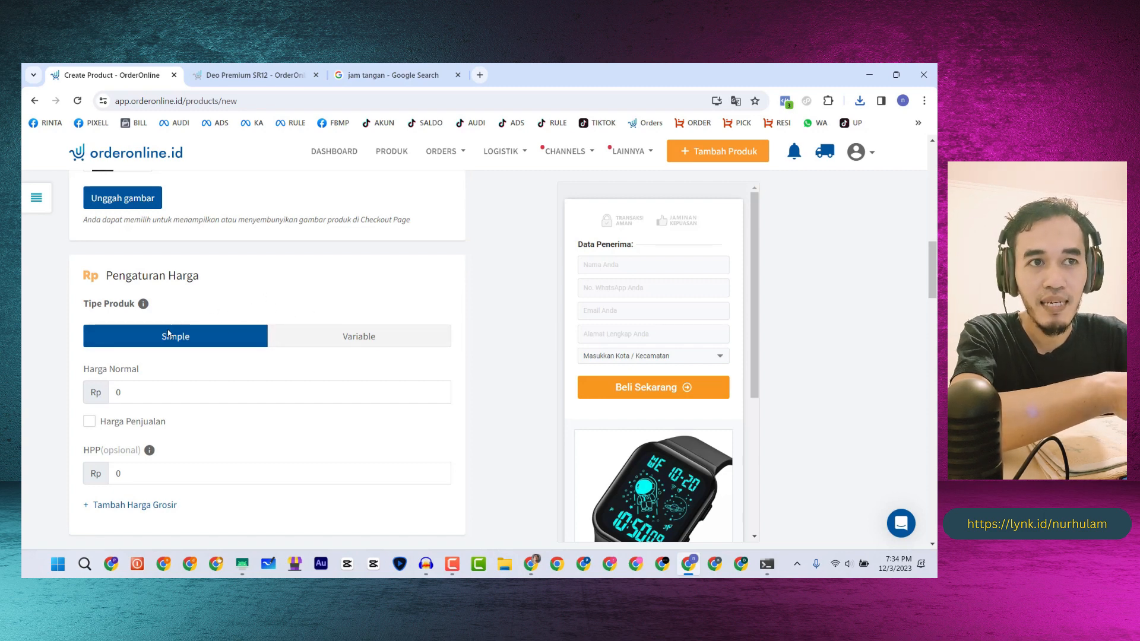
mouse_move(143, 308)
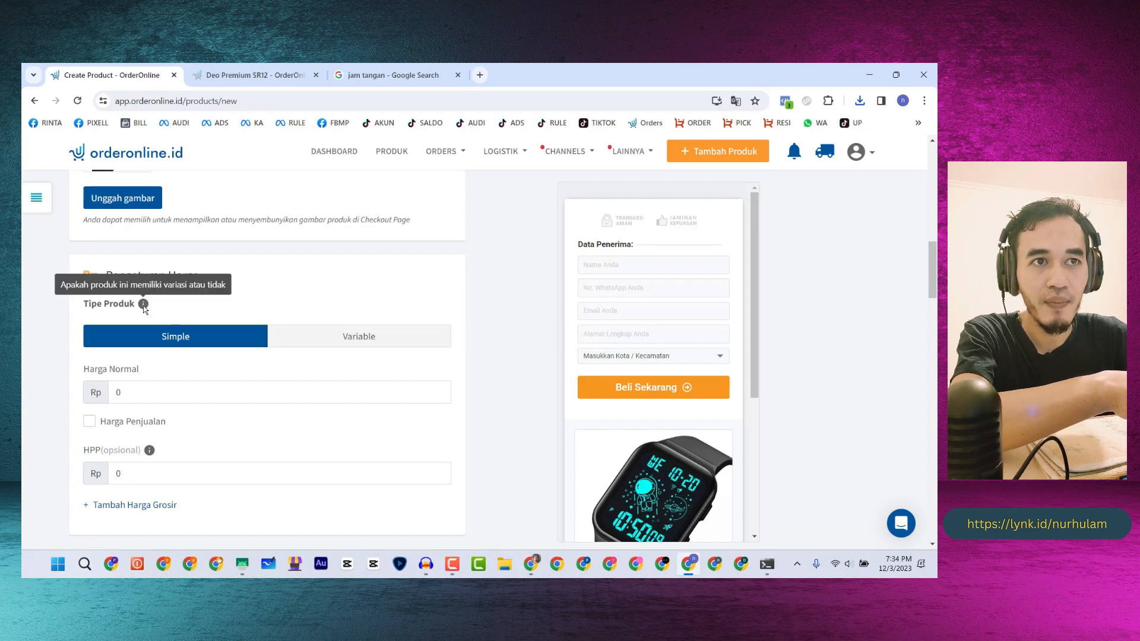
click(341, 339)
- Choose Warna as the variation attribute and add the options Gold and Biru
scroll(316, 297, down, 2)
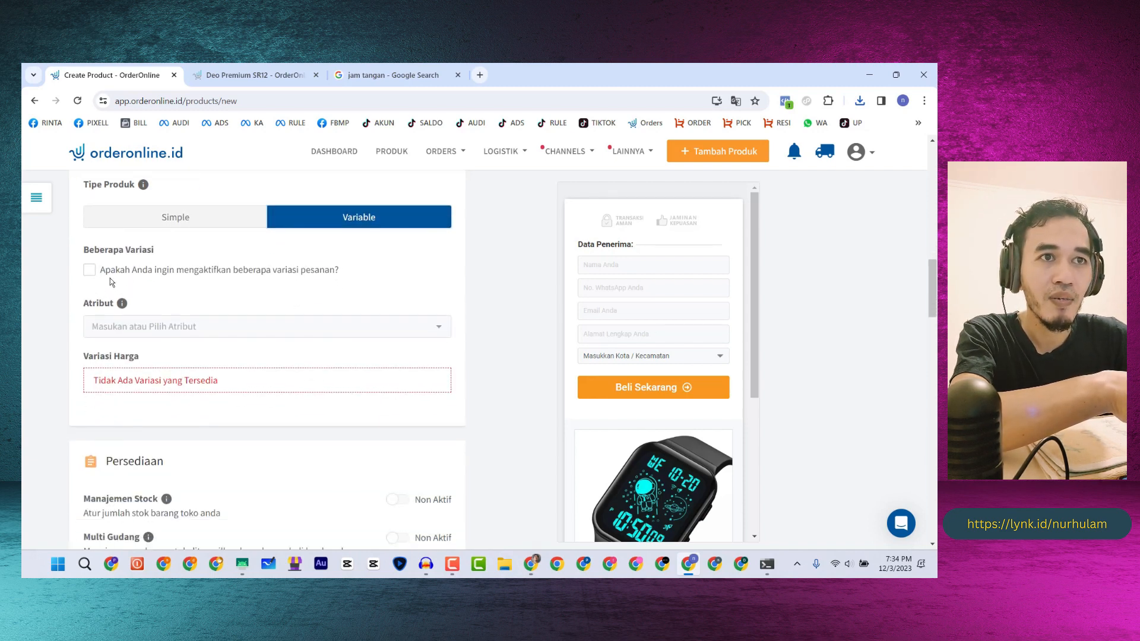
click(119, 331)
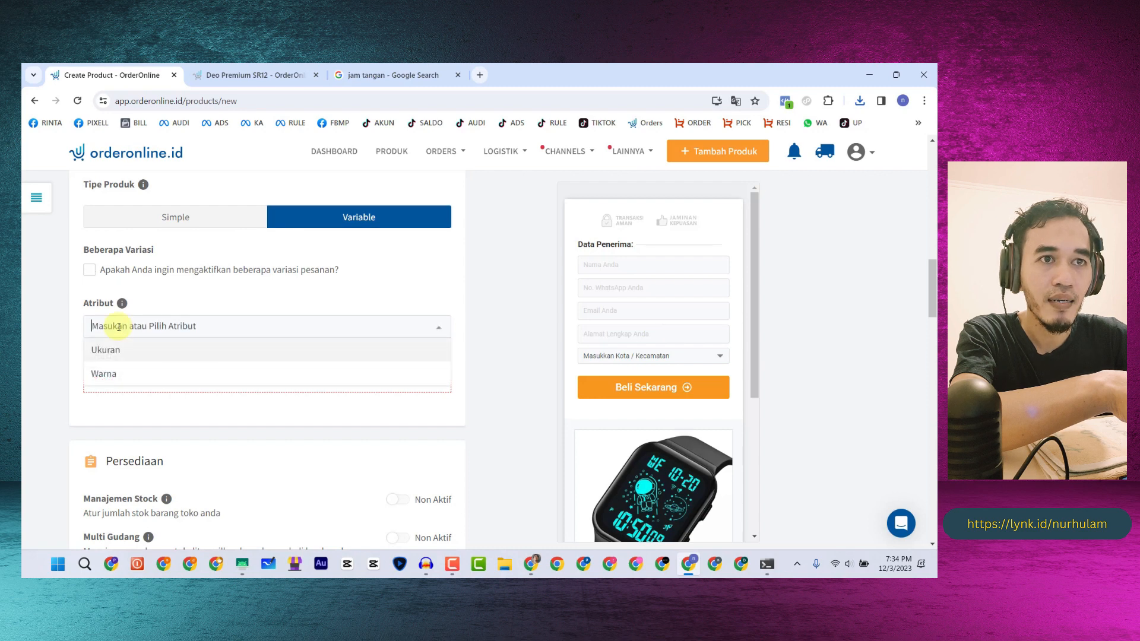
click(123, 371)
click(142, 401)
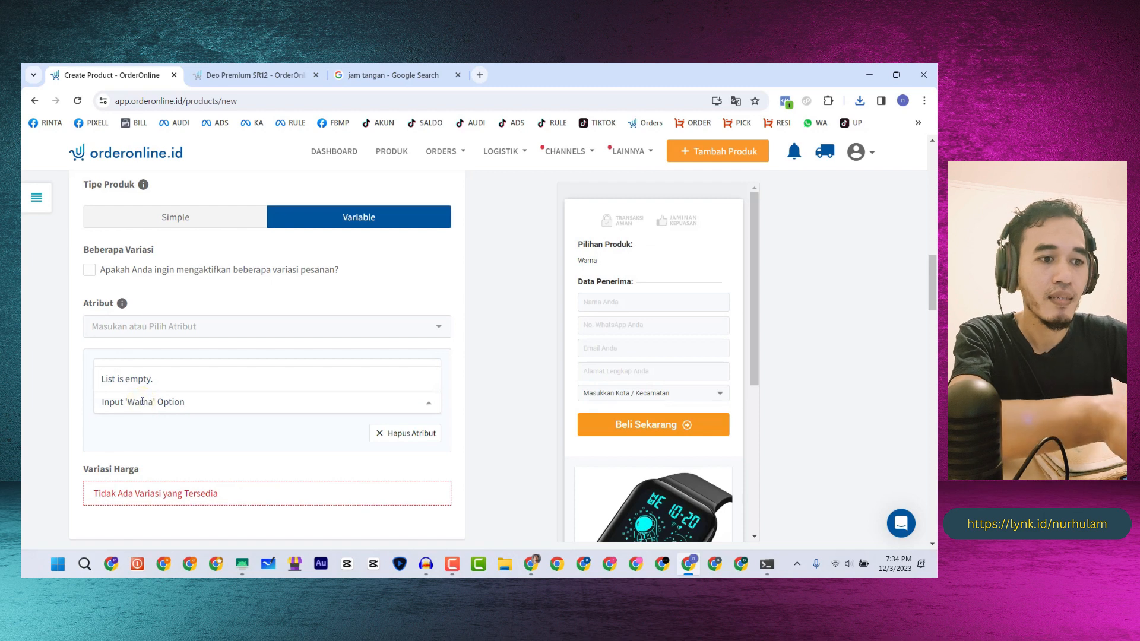
text(Gold)
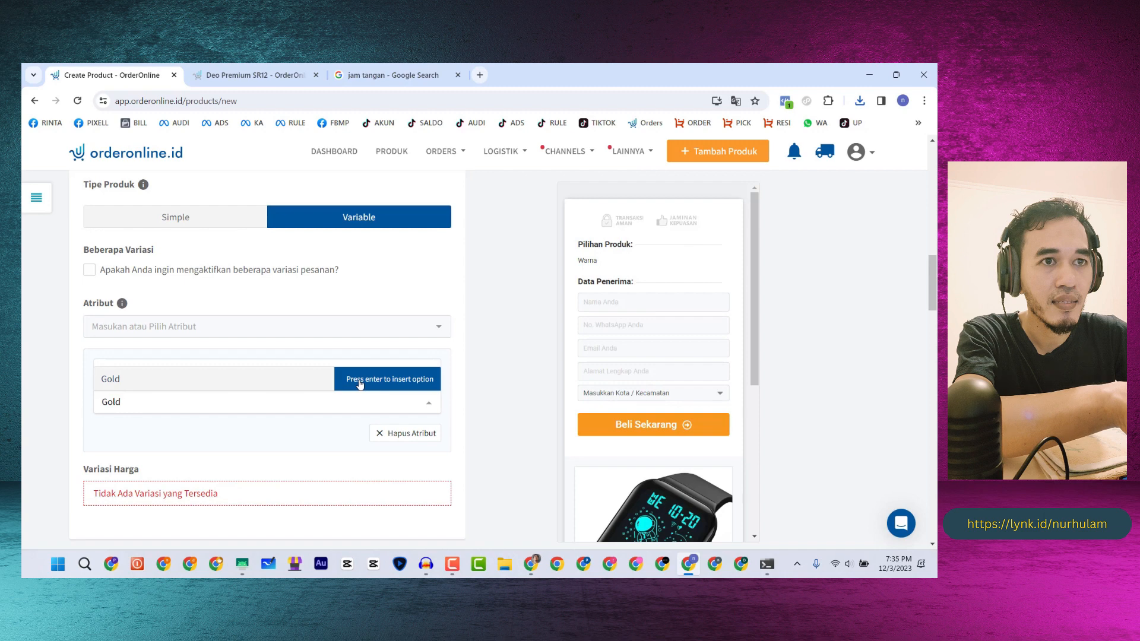
click(359, 385)
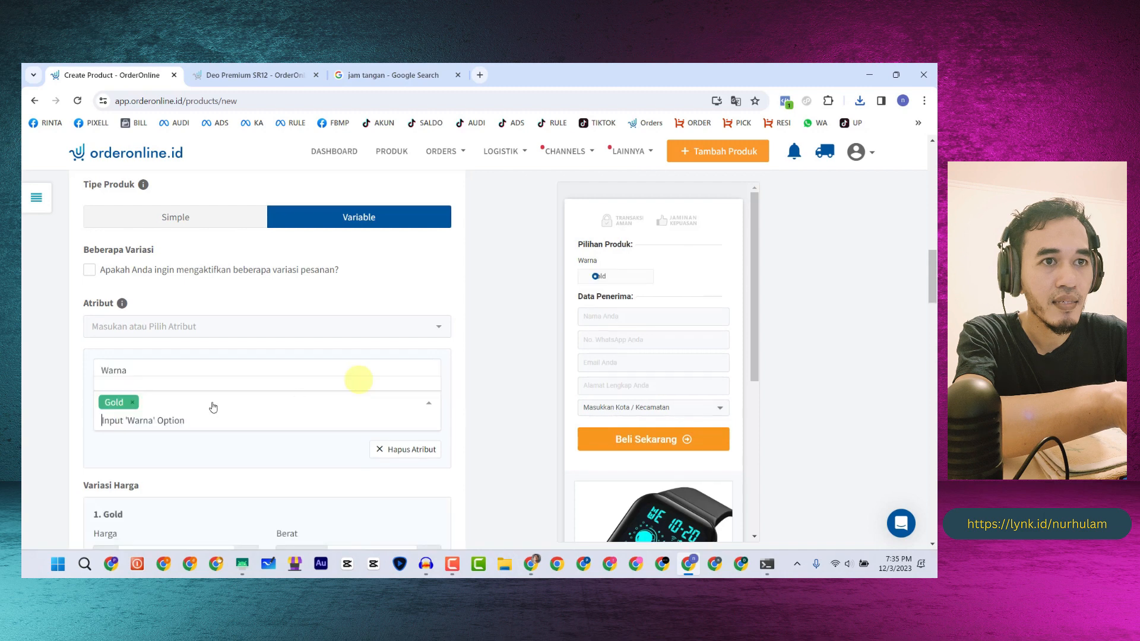
text(V)
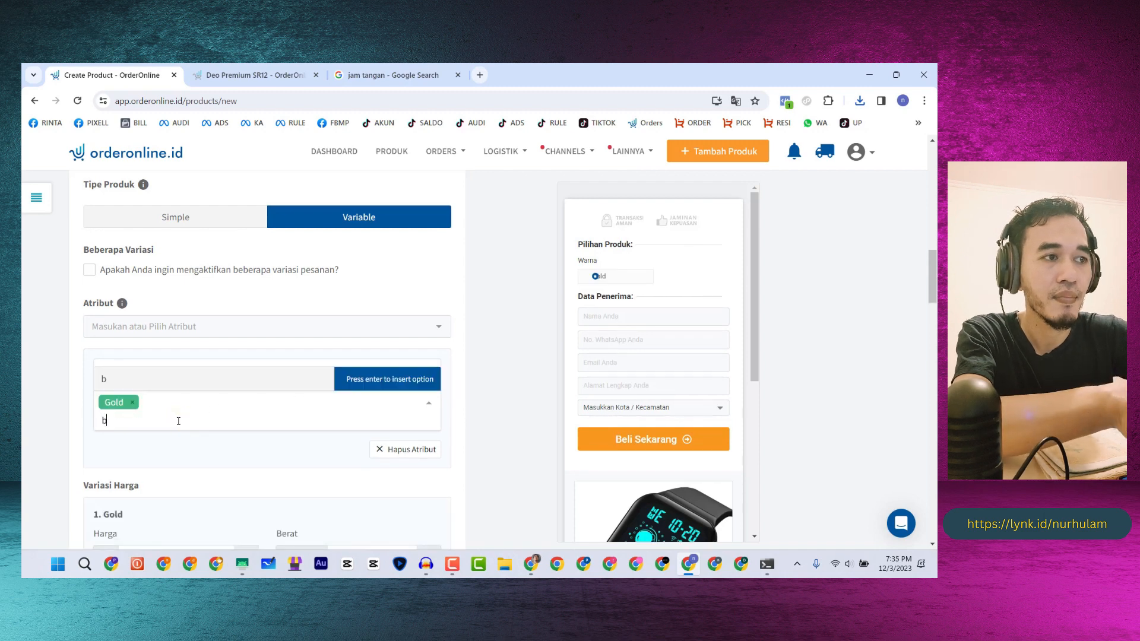
key(BackSpace)
text(V)
key(BackSpace)
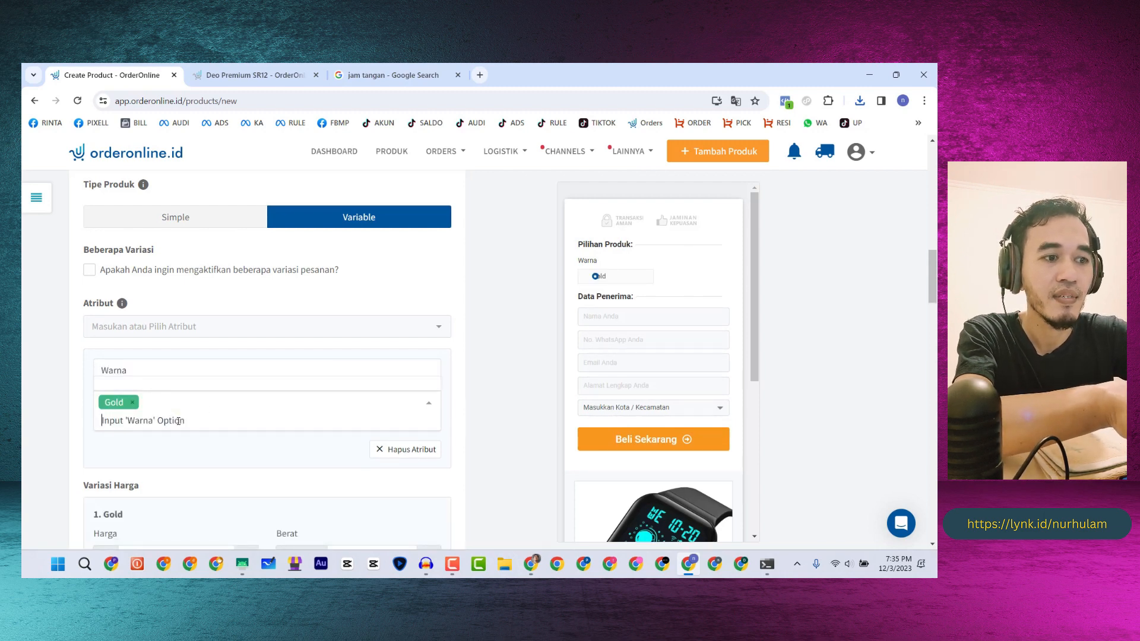
text(Bi)
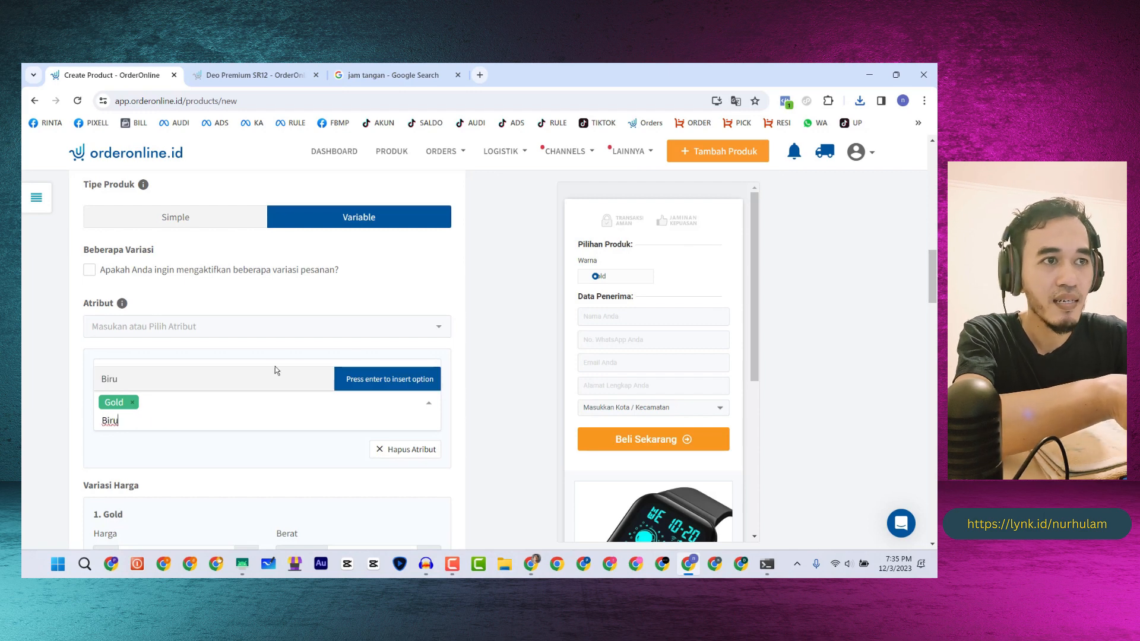
text(ru)
click(351, 381)
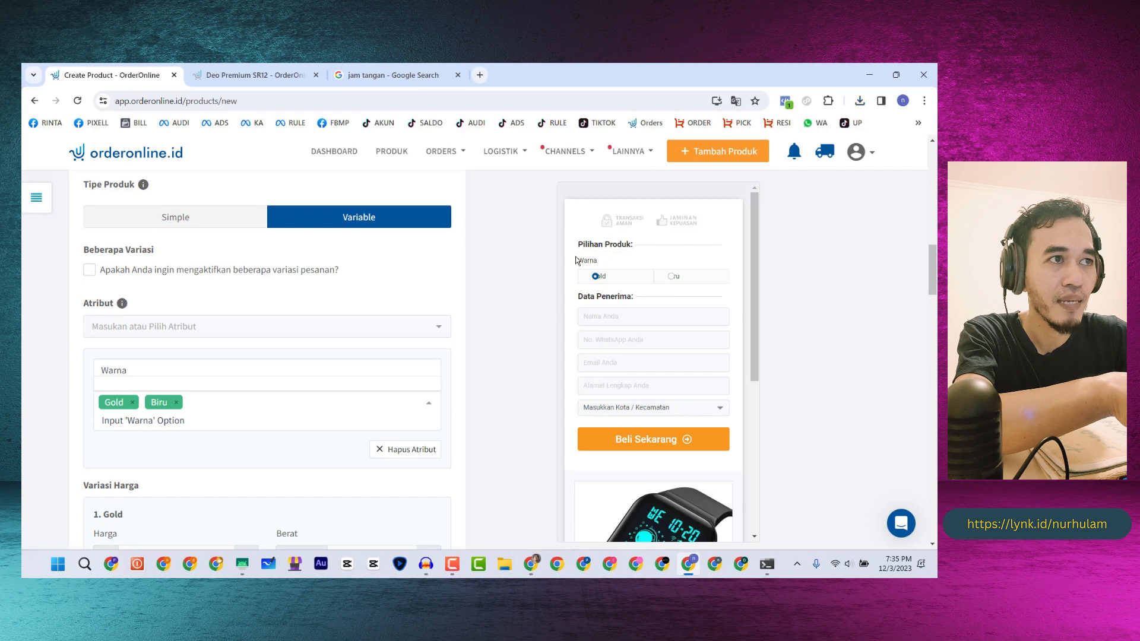
- Add Hitam and Putih as further Warna options
drag(575, 260, 609, 255)
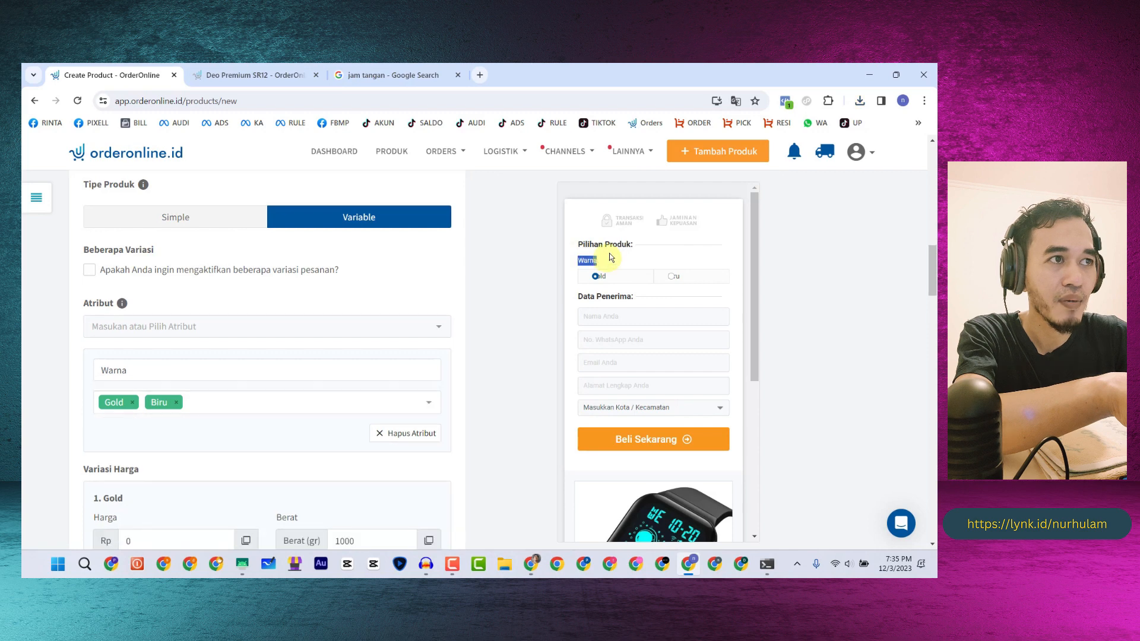
click(225, 403)
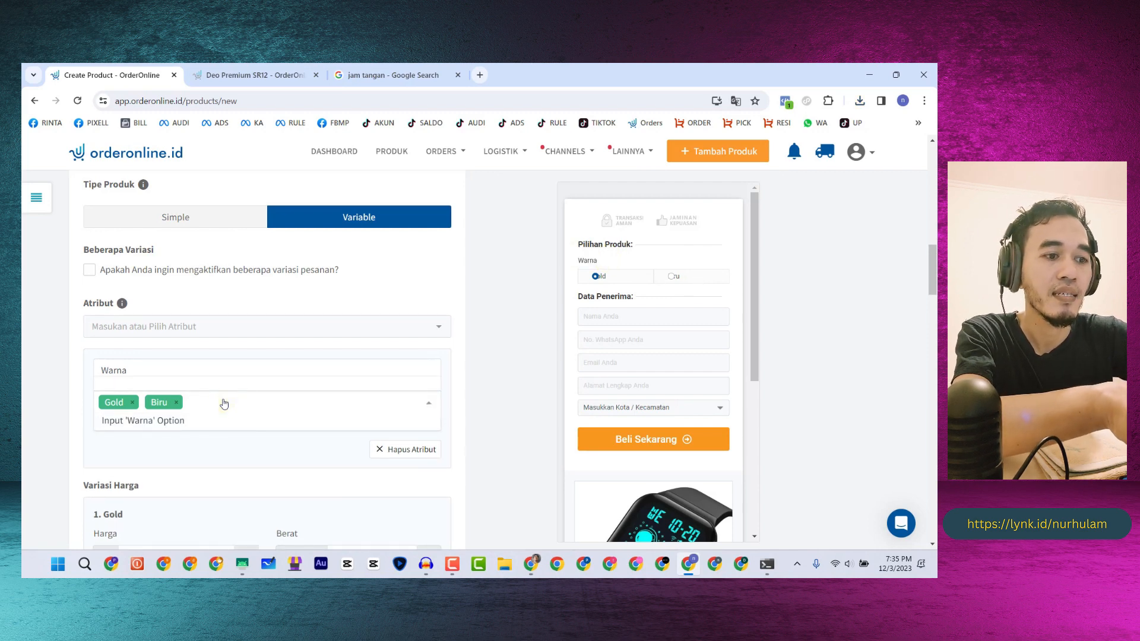
text(Hit)
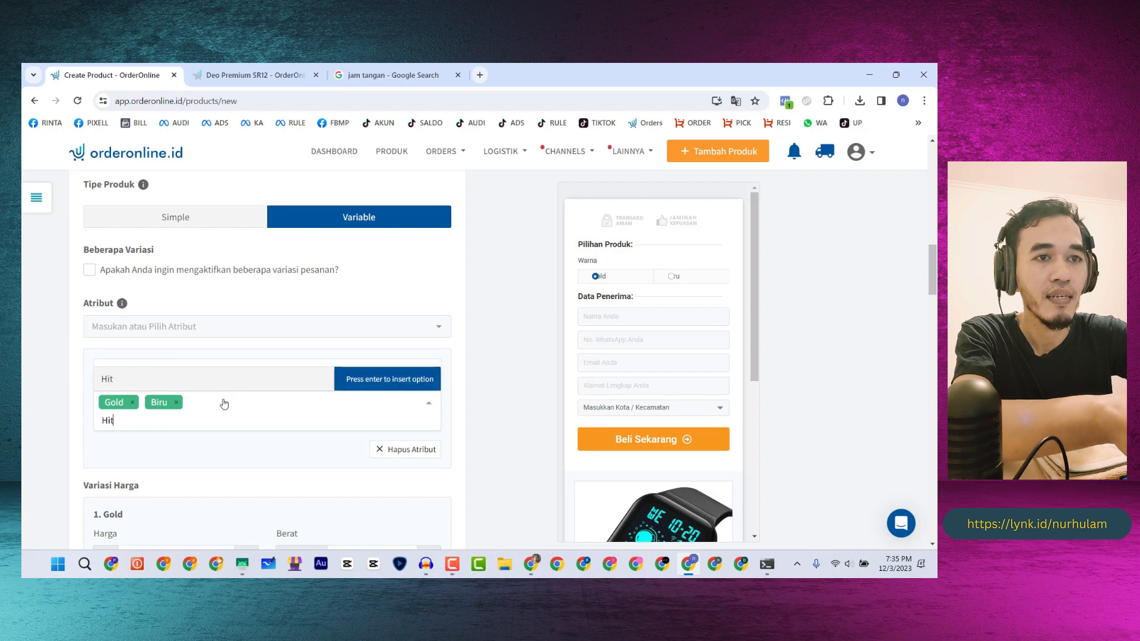
text(am)
key(Return)
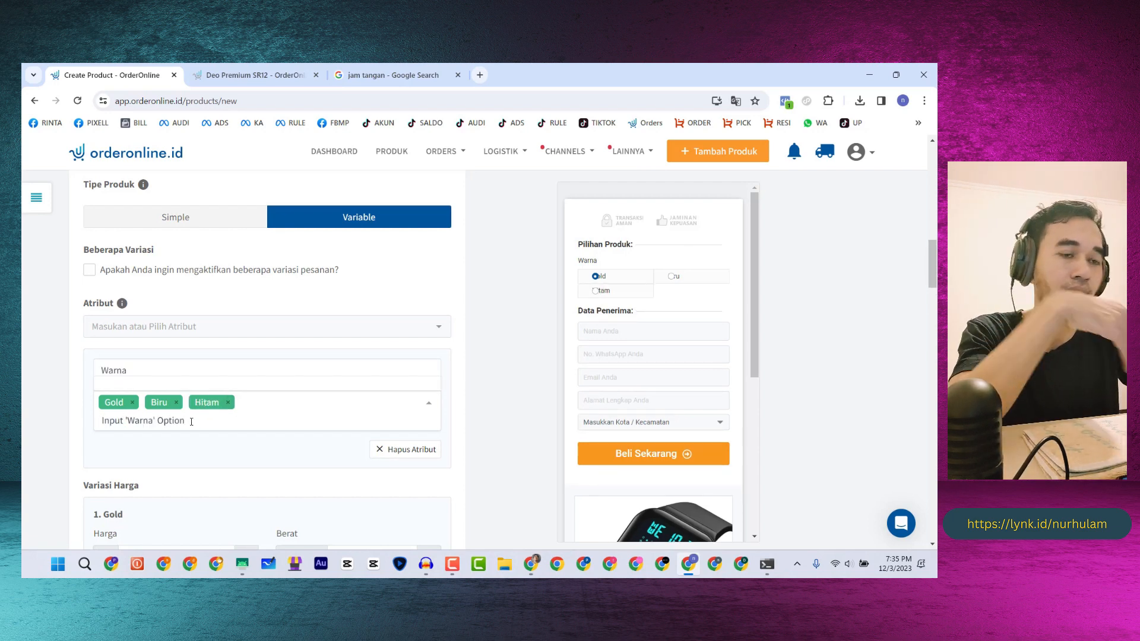
text(P)
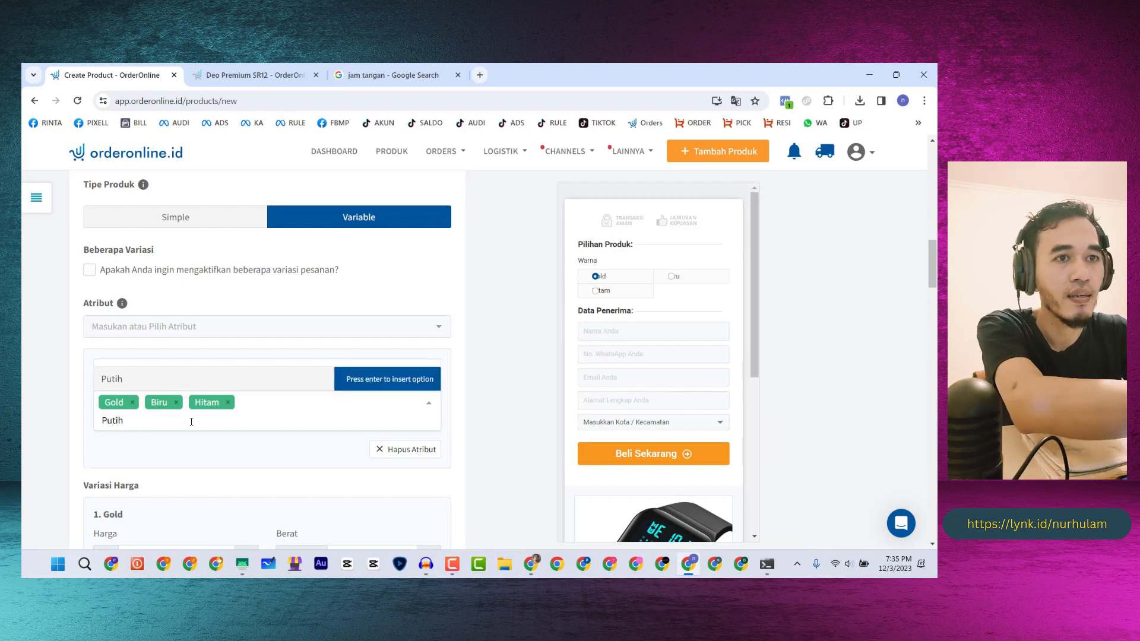
text(utih)
key(Return)
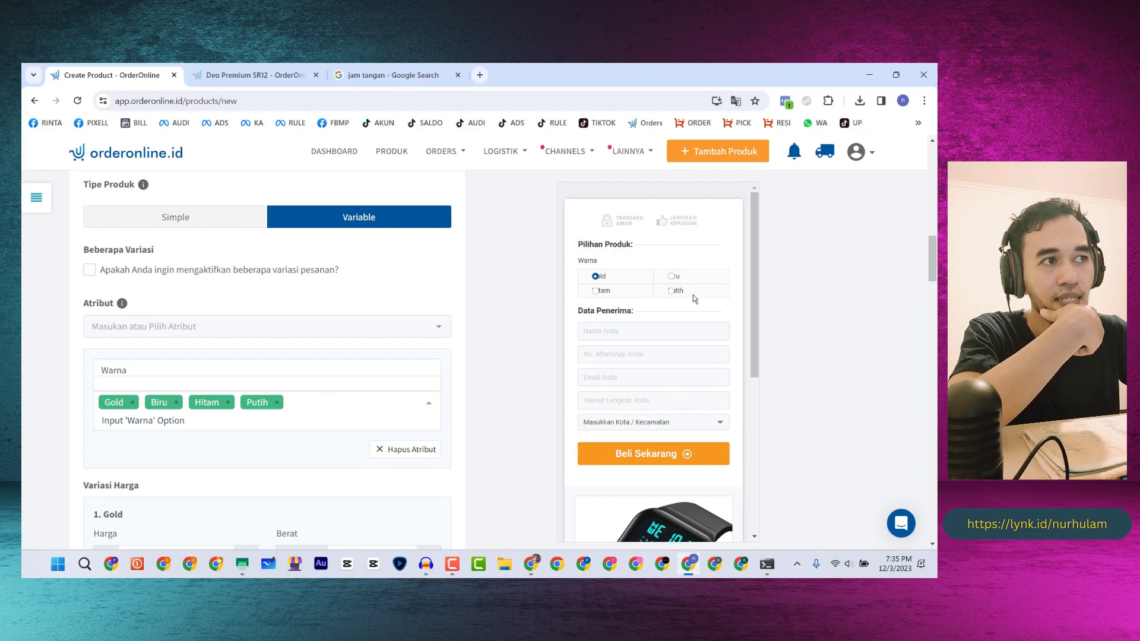
scroll(186, 319, down, 4)
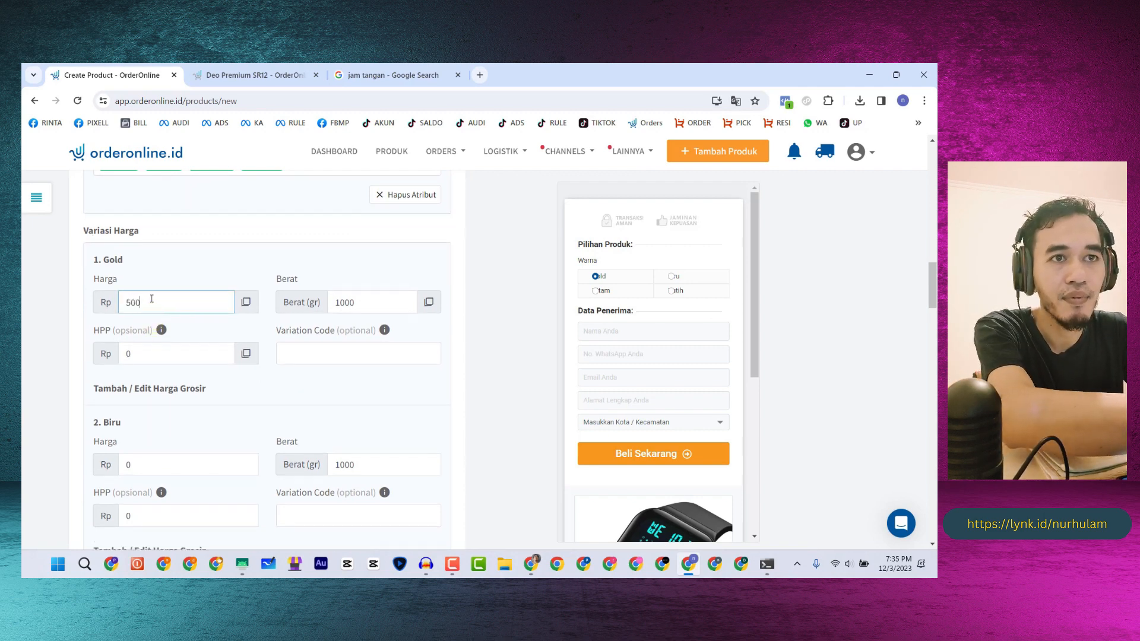
- Copy the Gold price of 50000 into the Biru and Hitam price fields
drag(158, 303, 124, 302)
key(ctrl+c)
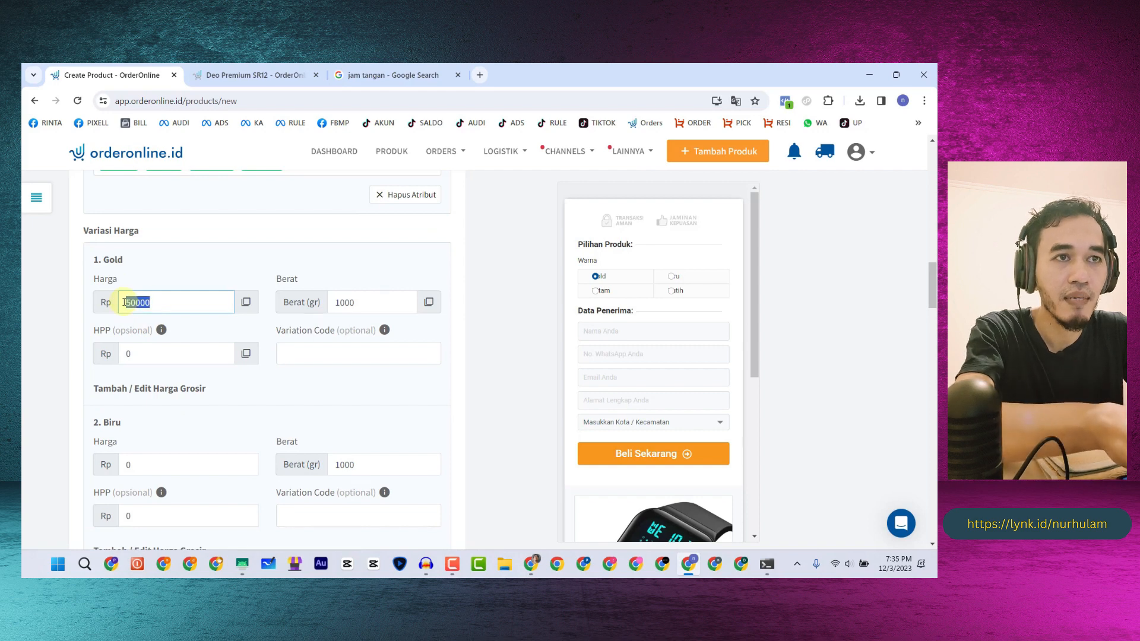
scroll(148, 398, down, 1)
double_click(148, 402)
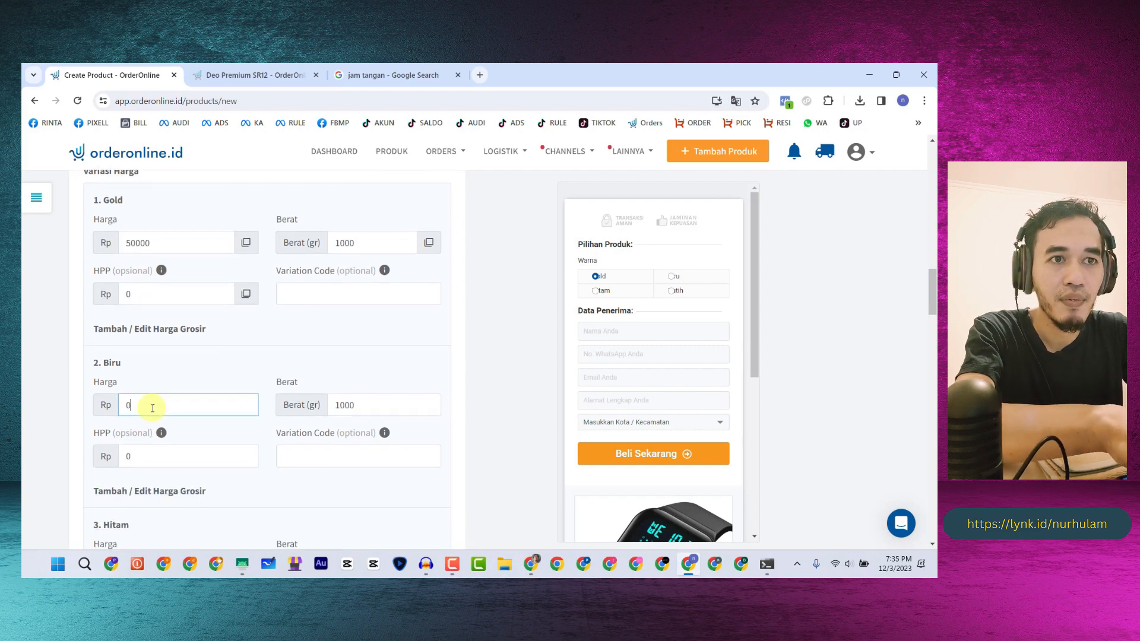
key(ctrl+v)
scroll(159, 441, down, 2)
click(158, 443)
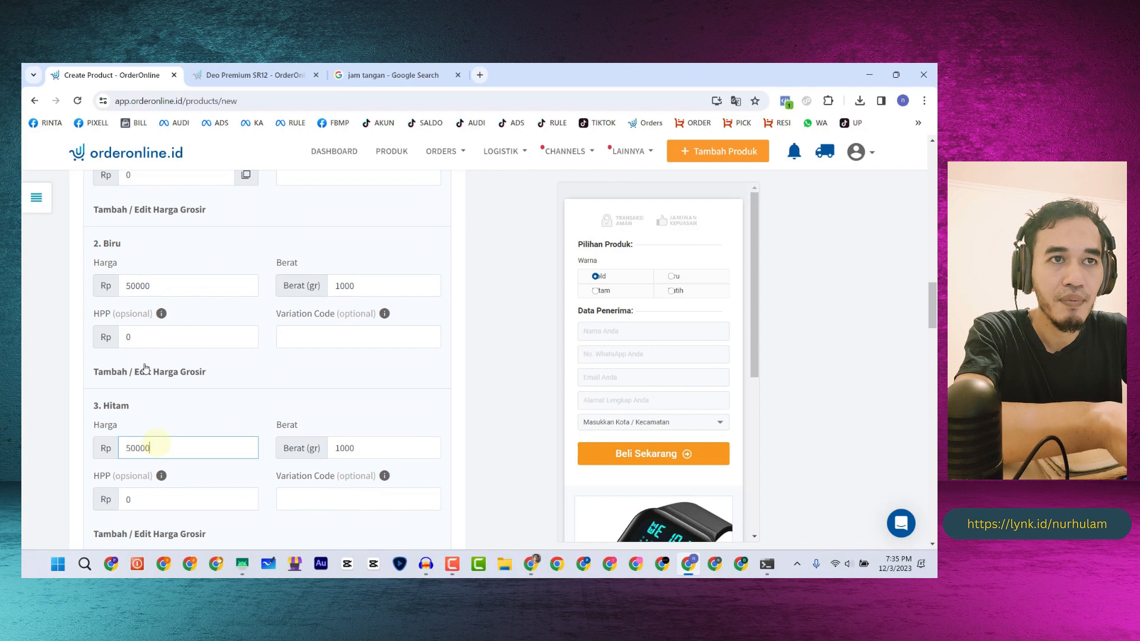
scroll(145, 368, up, 3)
mouse_move(162, 333)
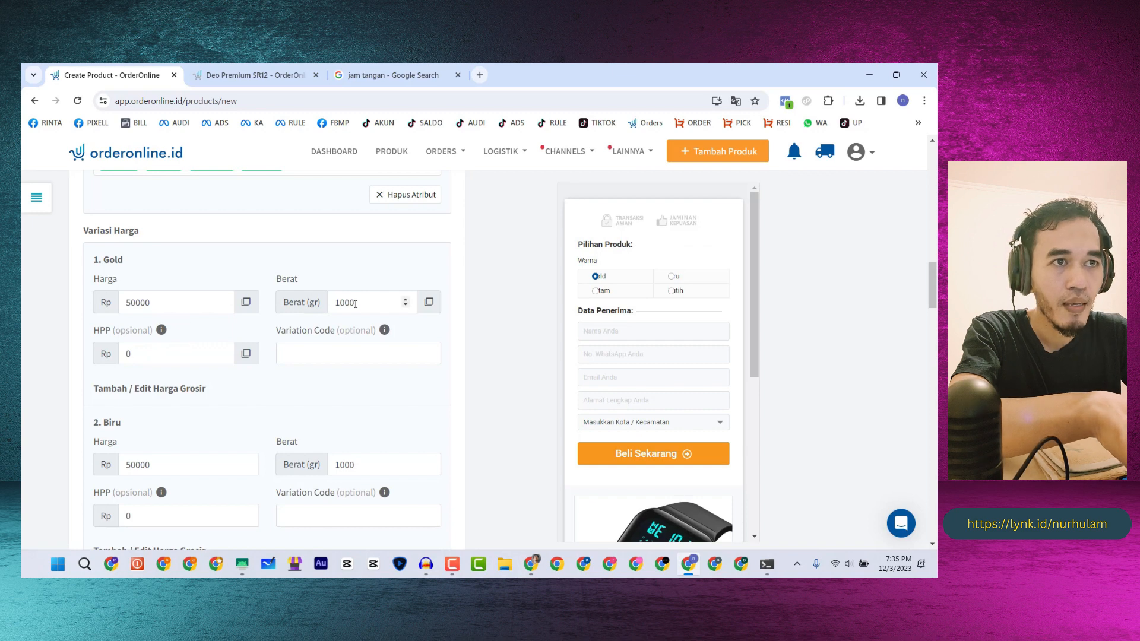
scroll(172, 264, down, 4)
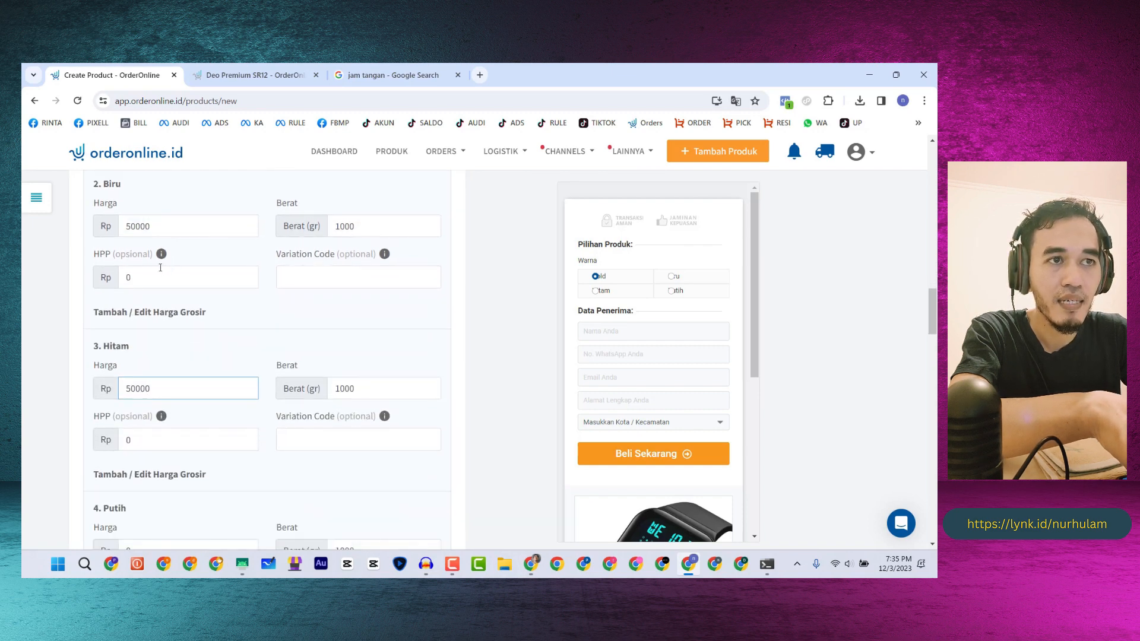
scroll(161, 268, down, 4)
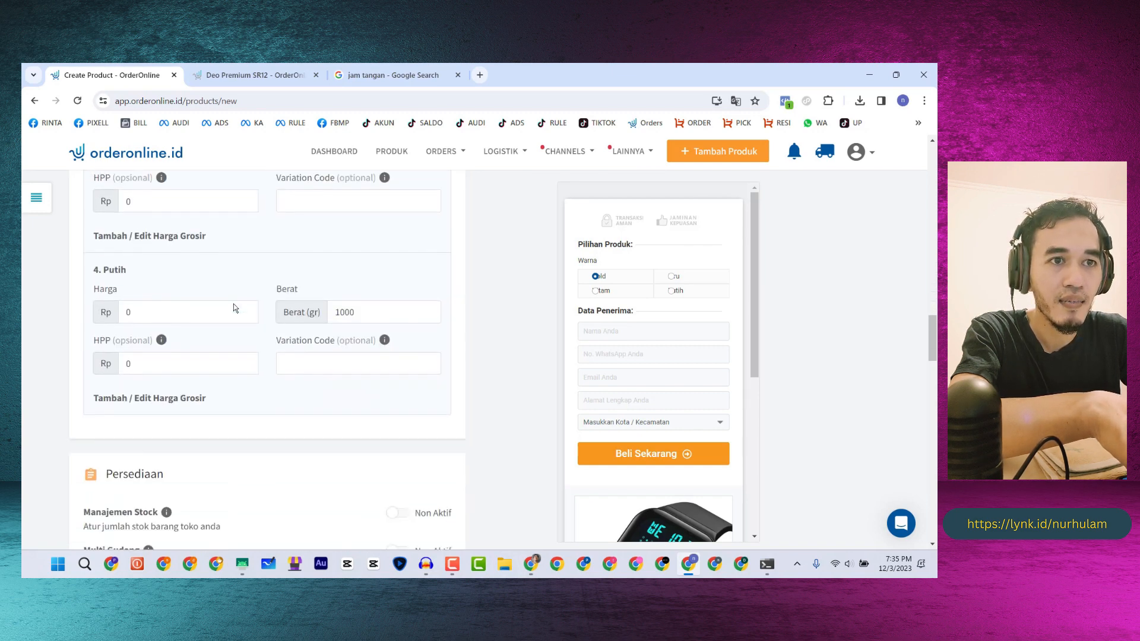
scroll(233, 306, down, 4)
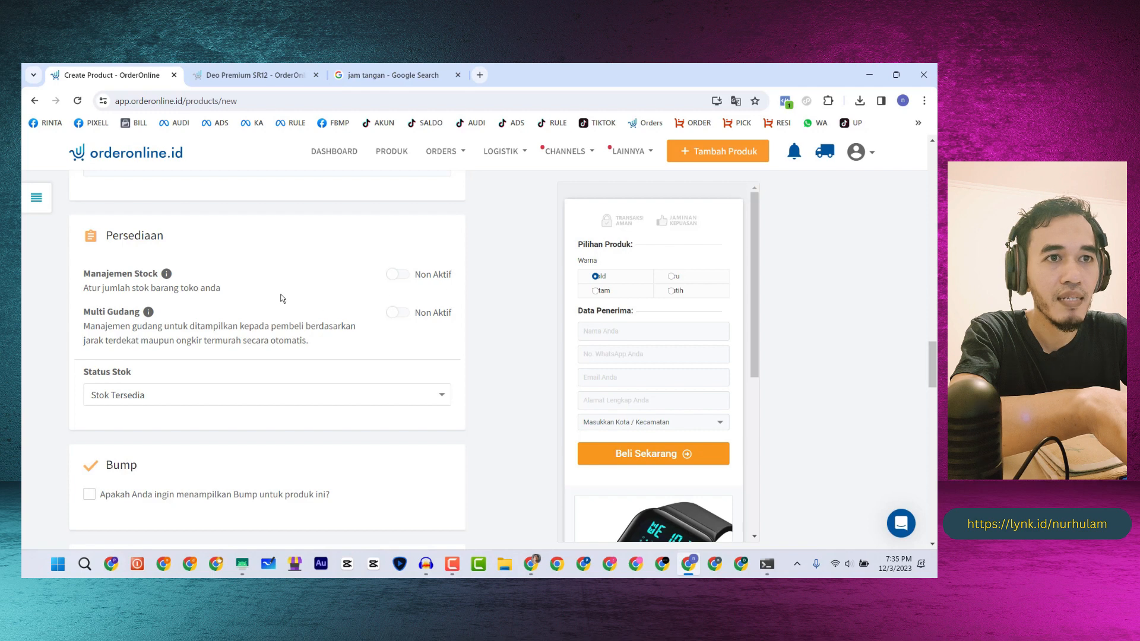
- Keep stock status at Stok Tersedia and set package length, width and height to 8 cm
scroll(283, 298, down, 1)
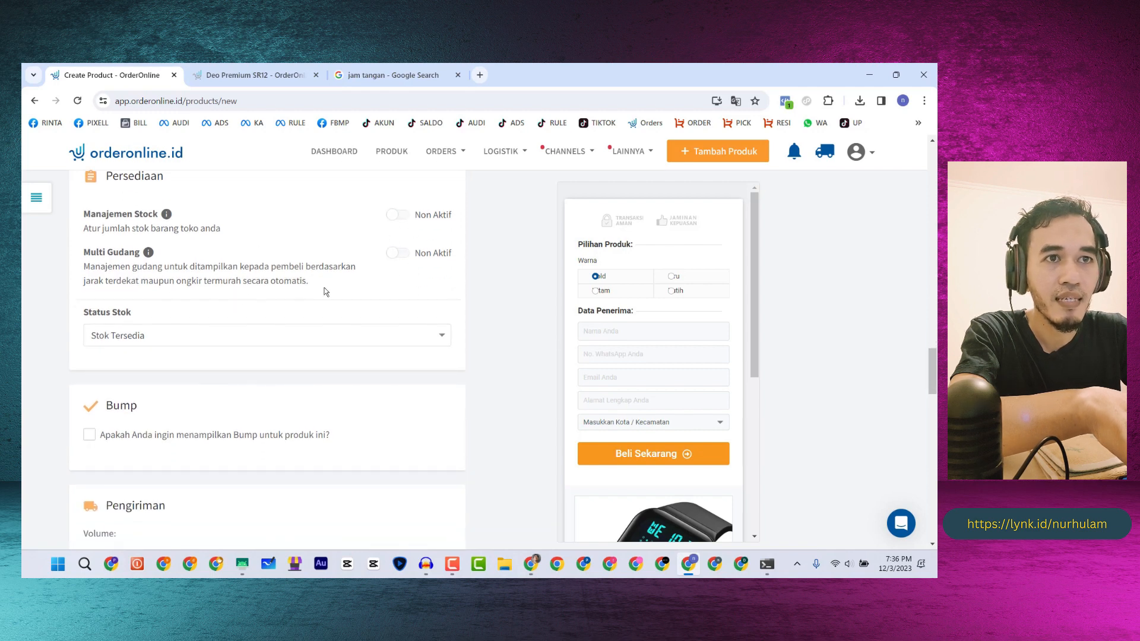
click(138, 342)
click(133, 338)
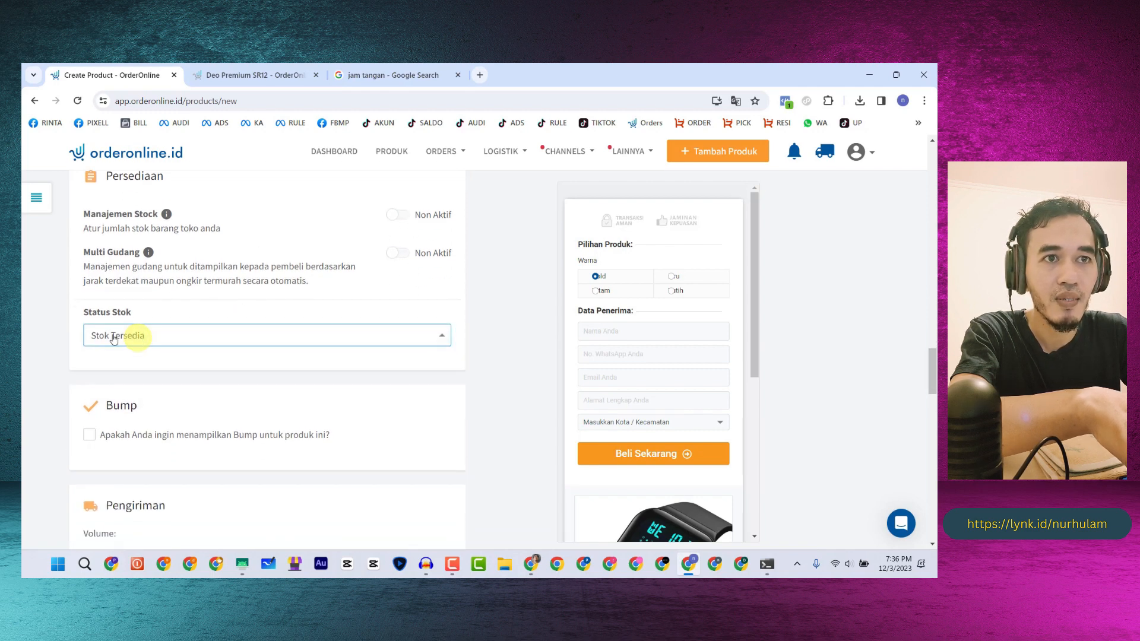
scroll(201, 295, down, 3)
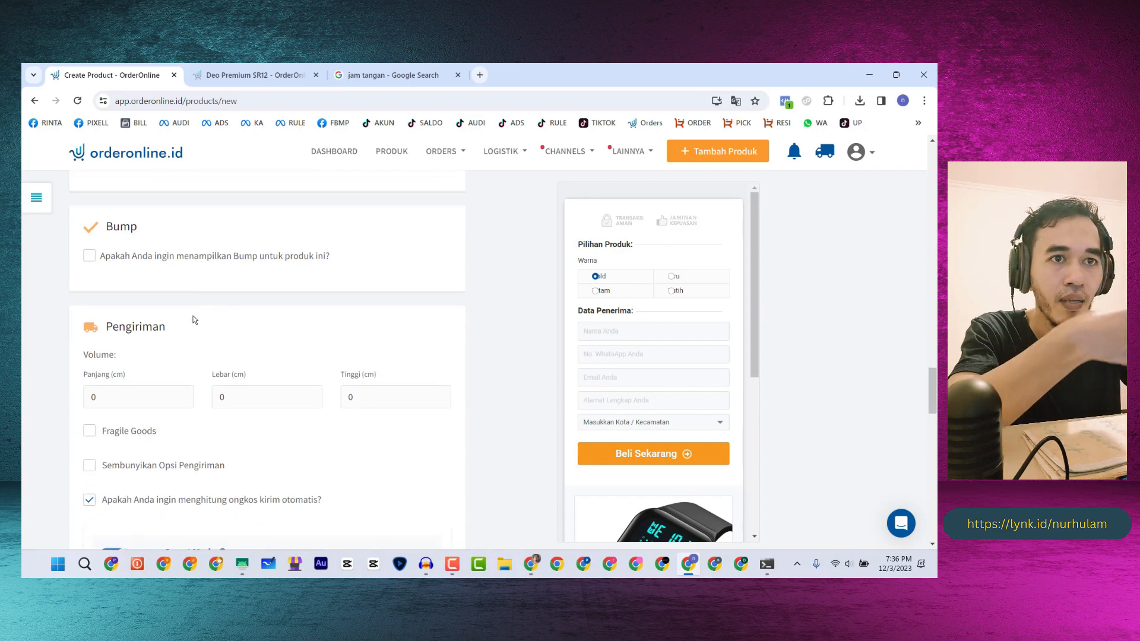
click(134, 390)
text(8)
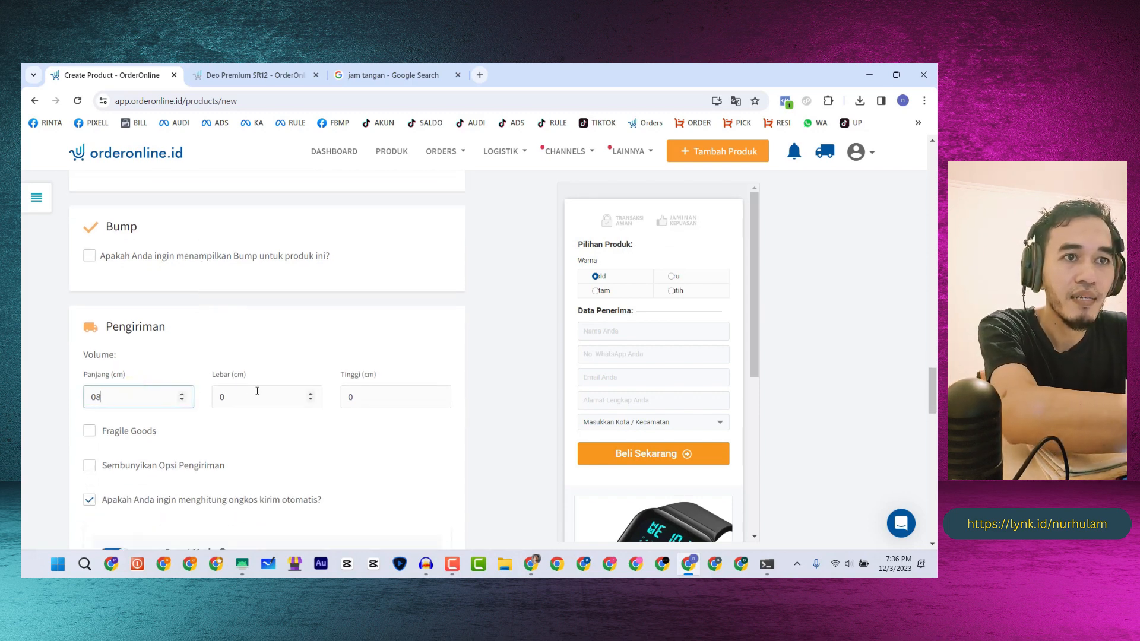
click(286, 393)
text(8)
click(369, 399)
text(8)
- Tick Sembunyikan Opsi Pengiriman and leave automatic shipping cost calculation switched on
scroll(283, 312, down, 3)
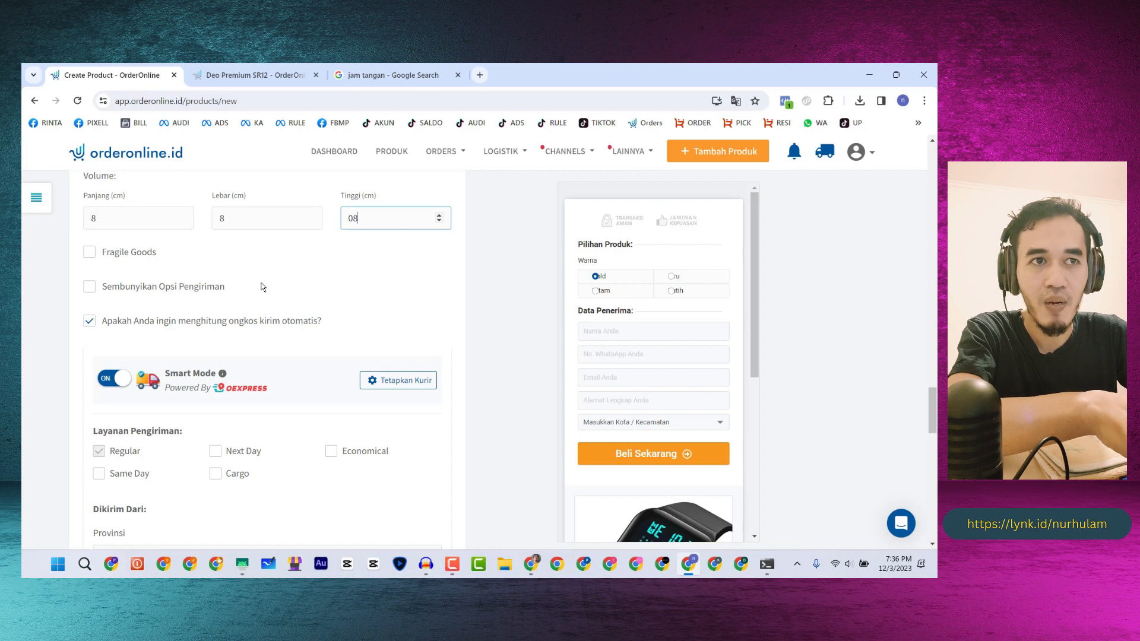
click(90, 322)
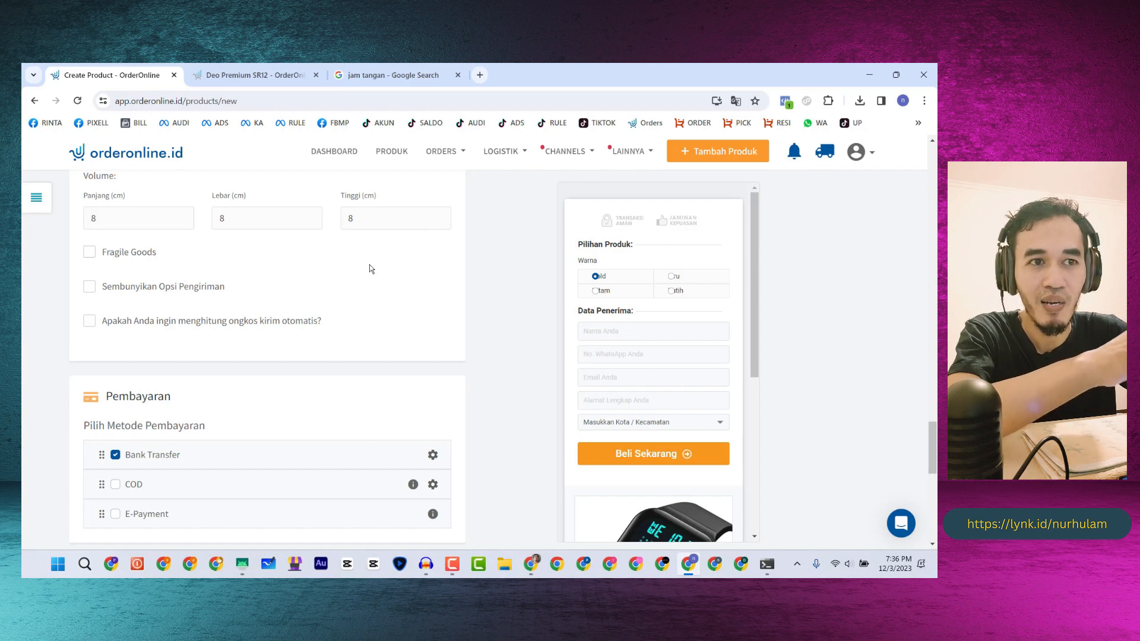
scroll(207, 315, up, 6)
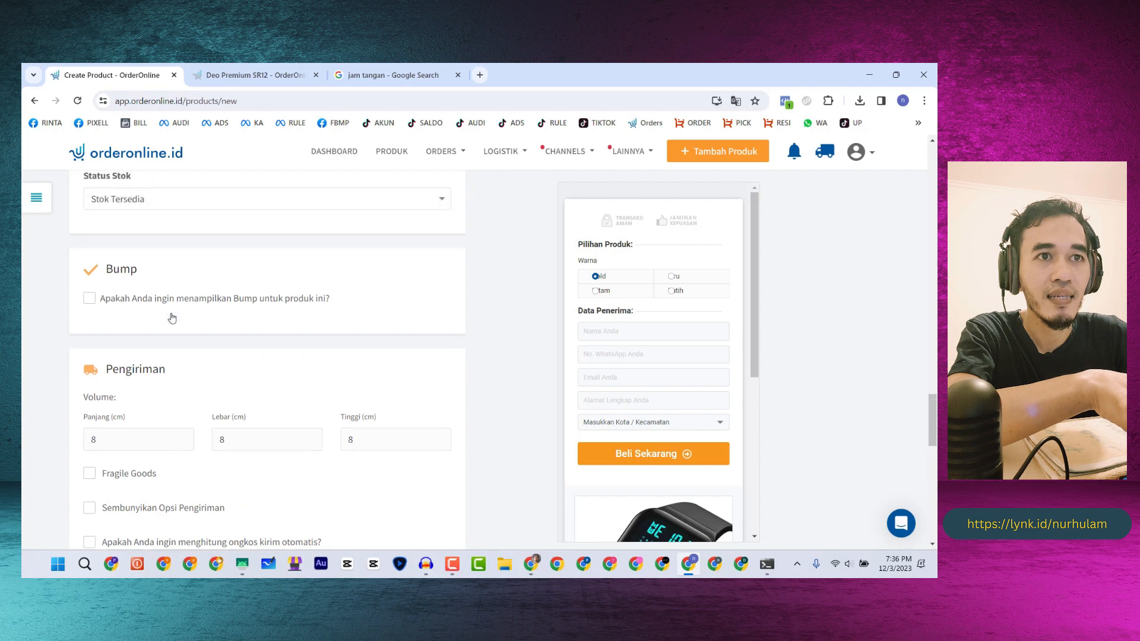
scroll(174, 308, down, 10)
scroll(178, 302, up, 2)
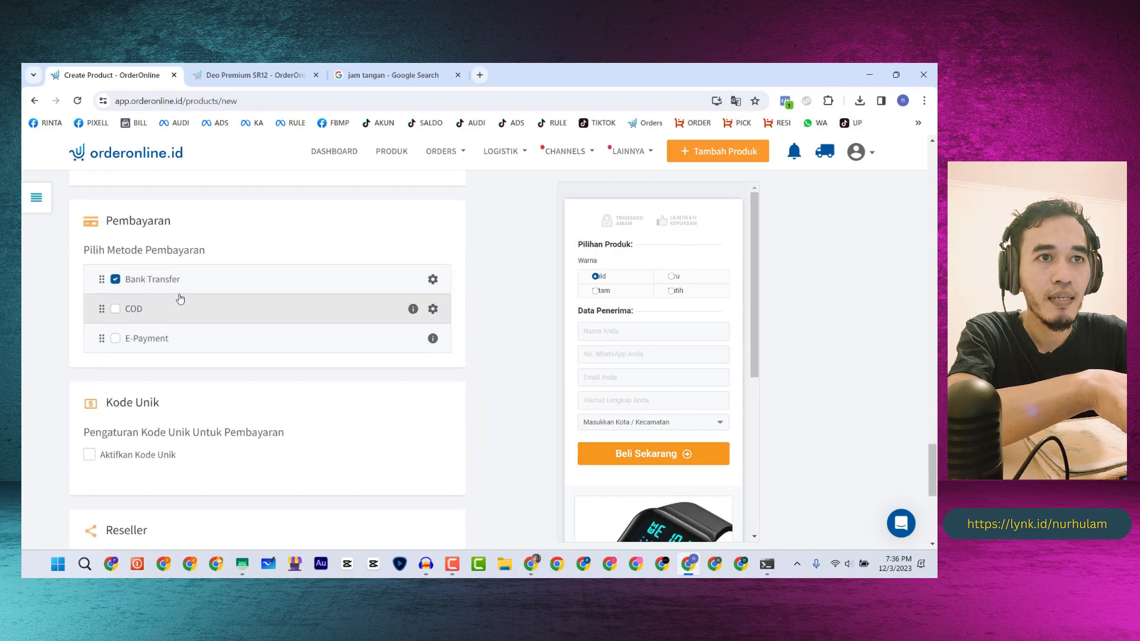
click(91, 228)
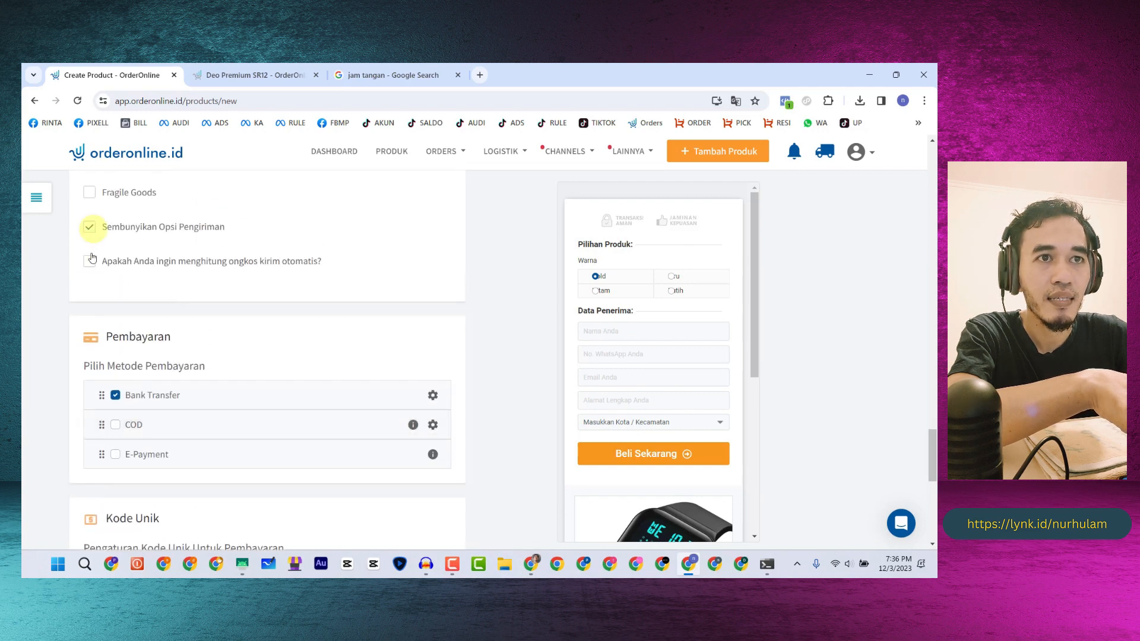
click(89, 262)
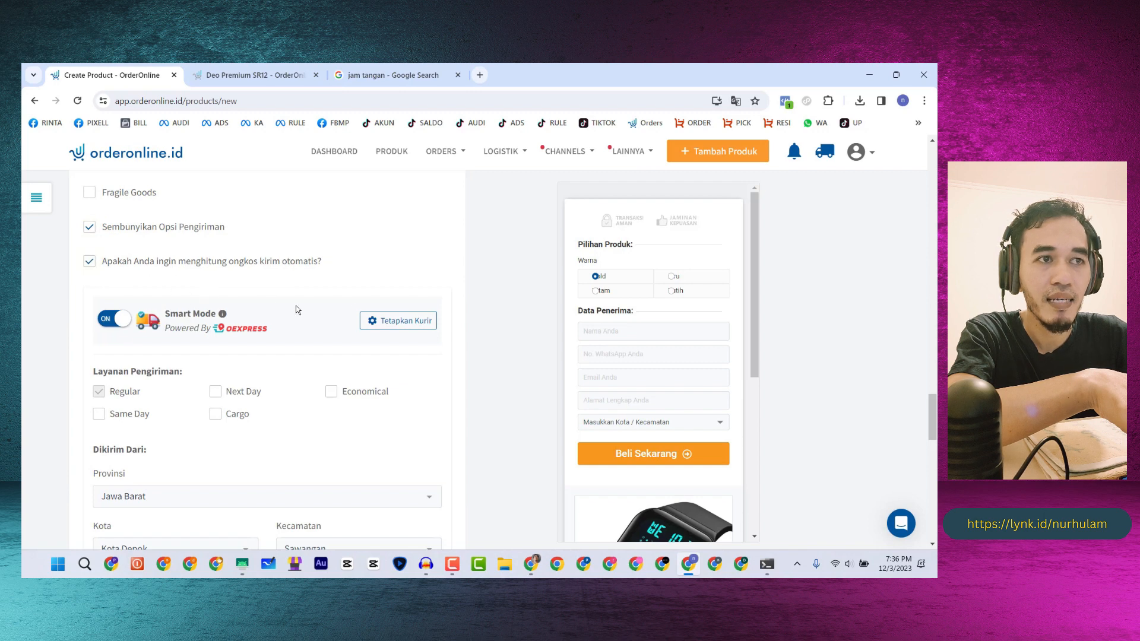
- Check the Tetapkan Kurir settings, then untick automatic shipping cost and Sembunyikan Opsi Pengiriman
click(428, 333)
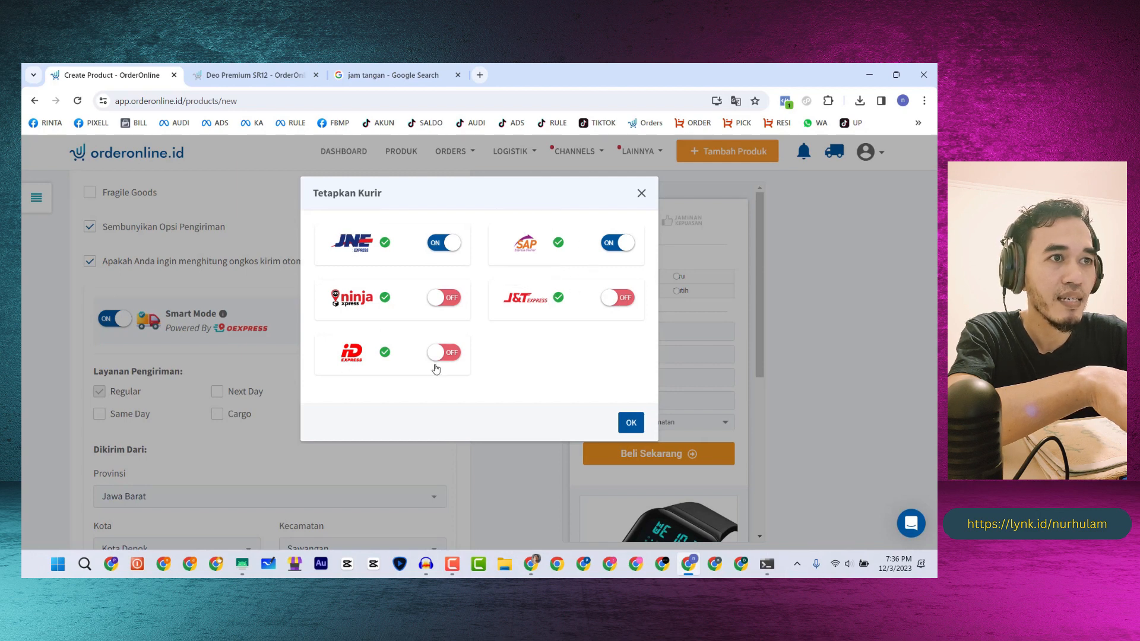
click(642, 193)
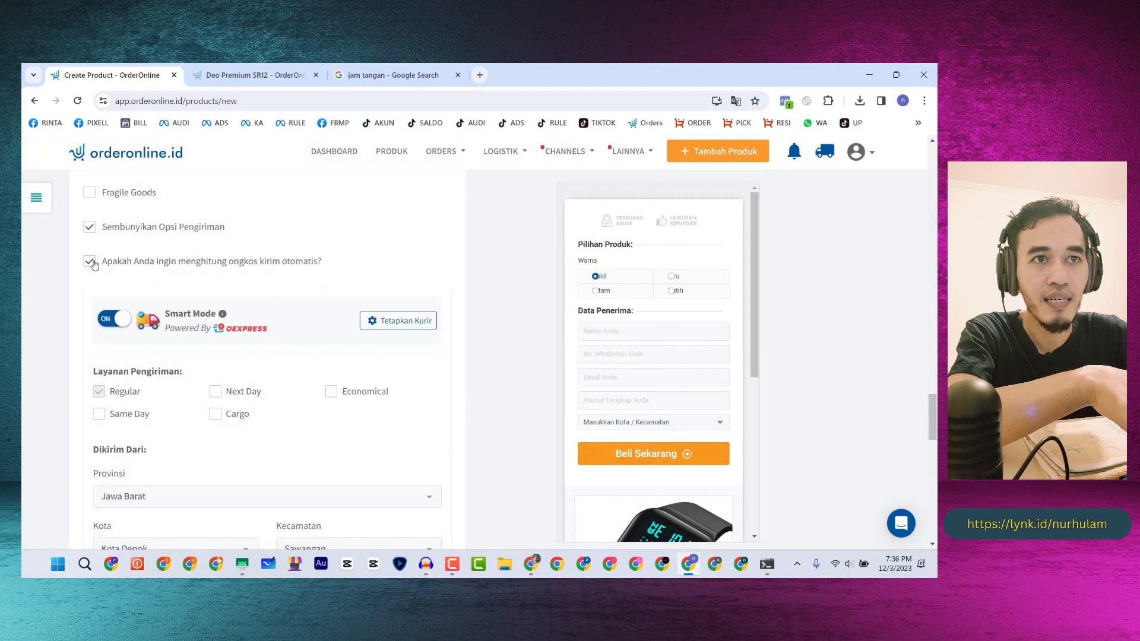
click(89, 262)
click(89, 227)
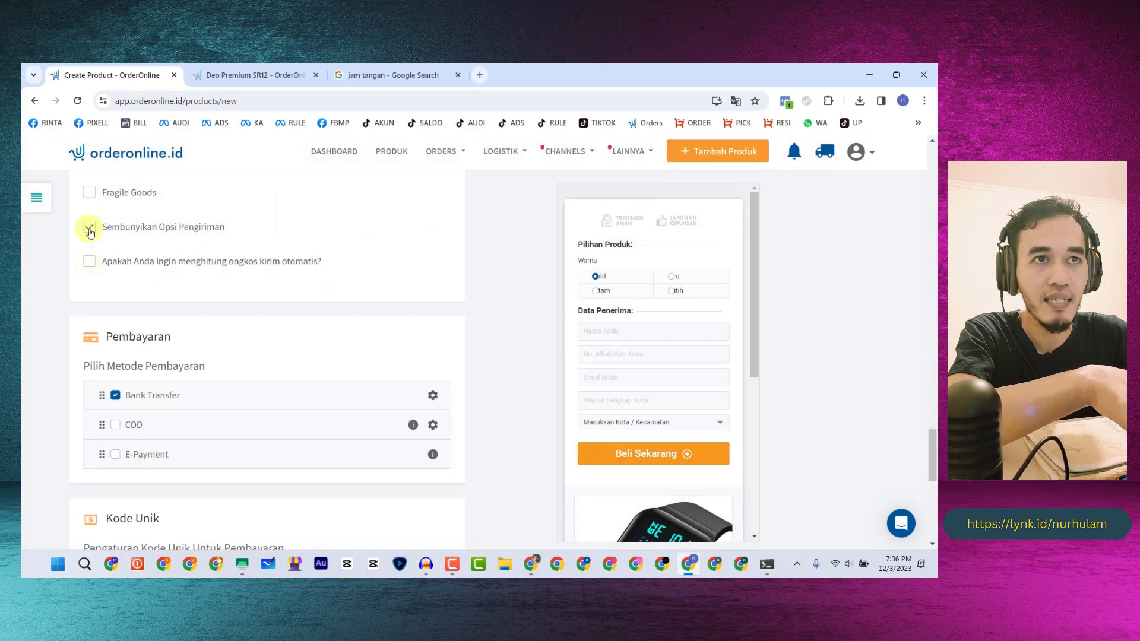
- Enable COD payment with a 0% courier fee and a minimum courier fee of 0
scroll(187, 291, down, 2)
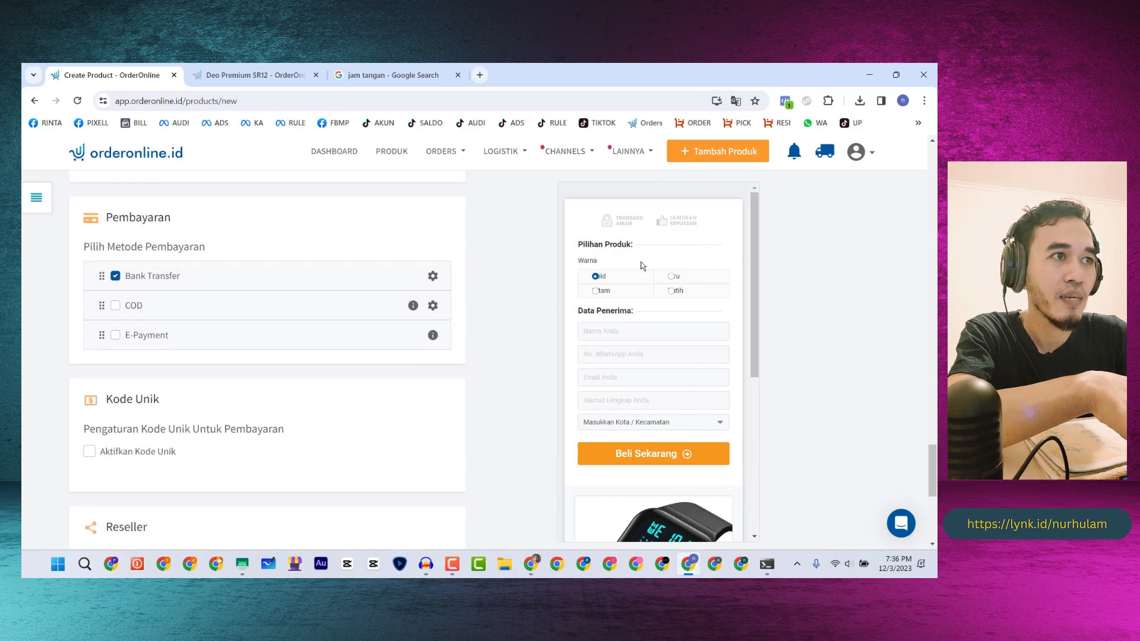
scroll(638, 270, down, 2)
scroll(636, 273, down, 1)
scroll(633, 280, up, 1)
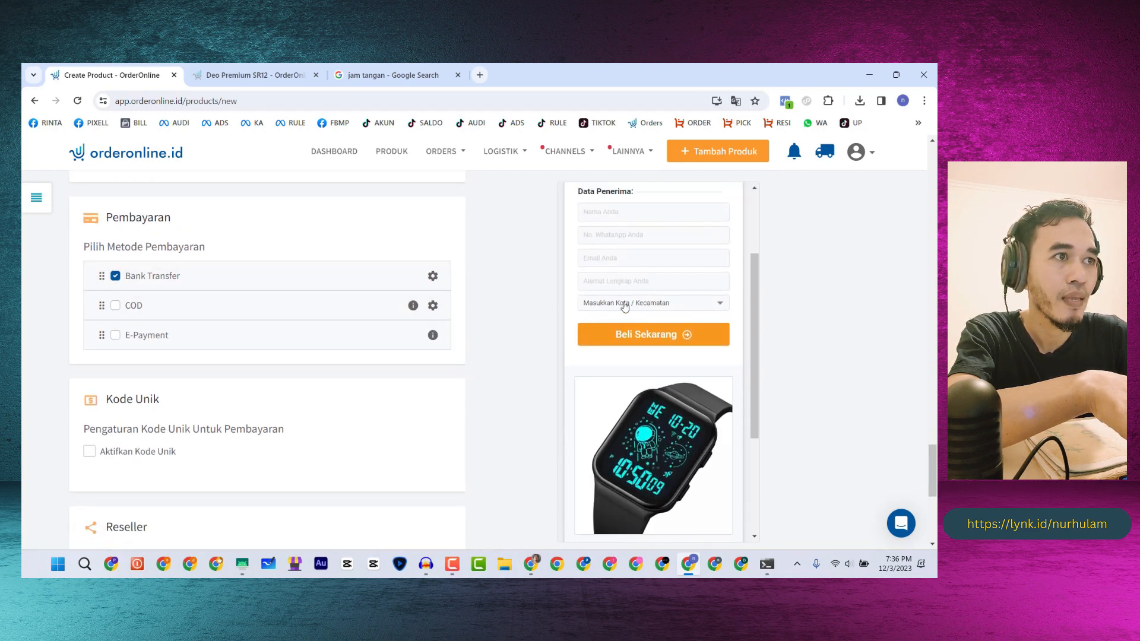
scroll(597, 276, up, 2)
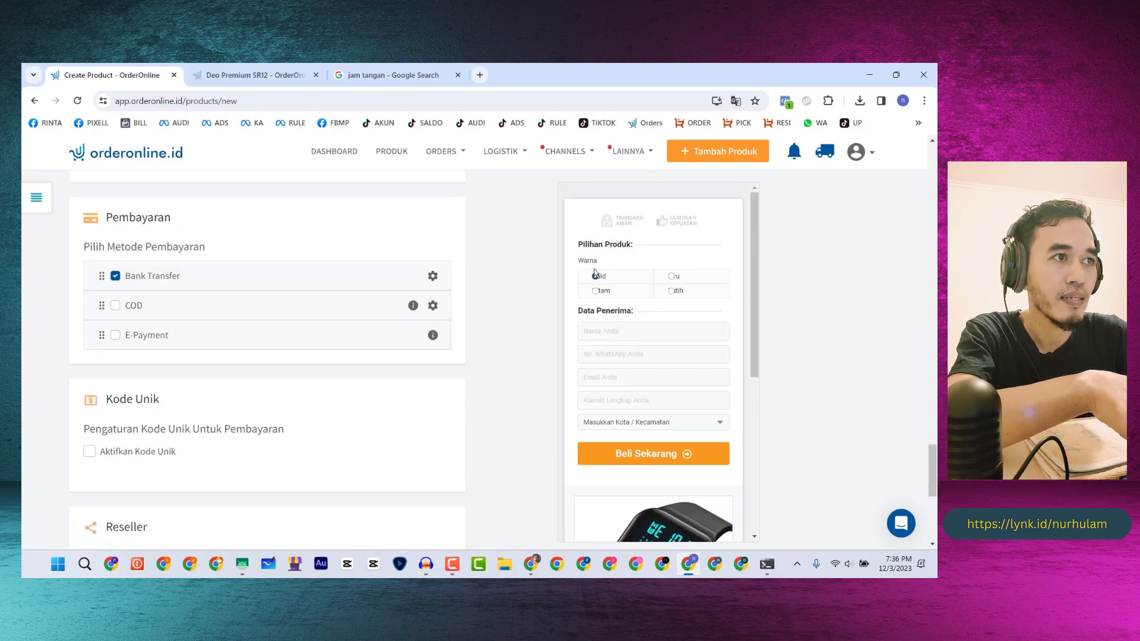
scroll(597, 276, down, 2)
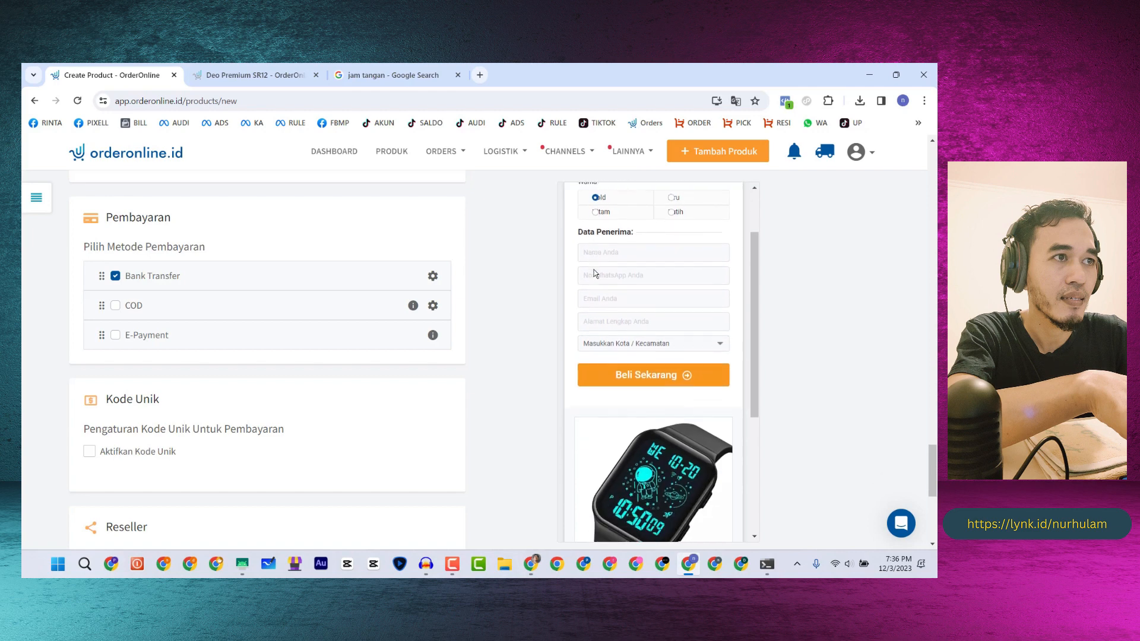
click(114, 306)
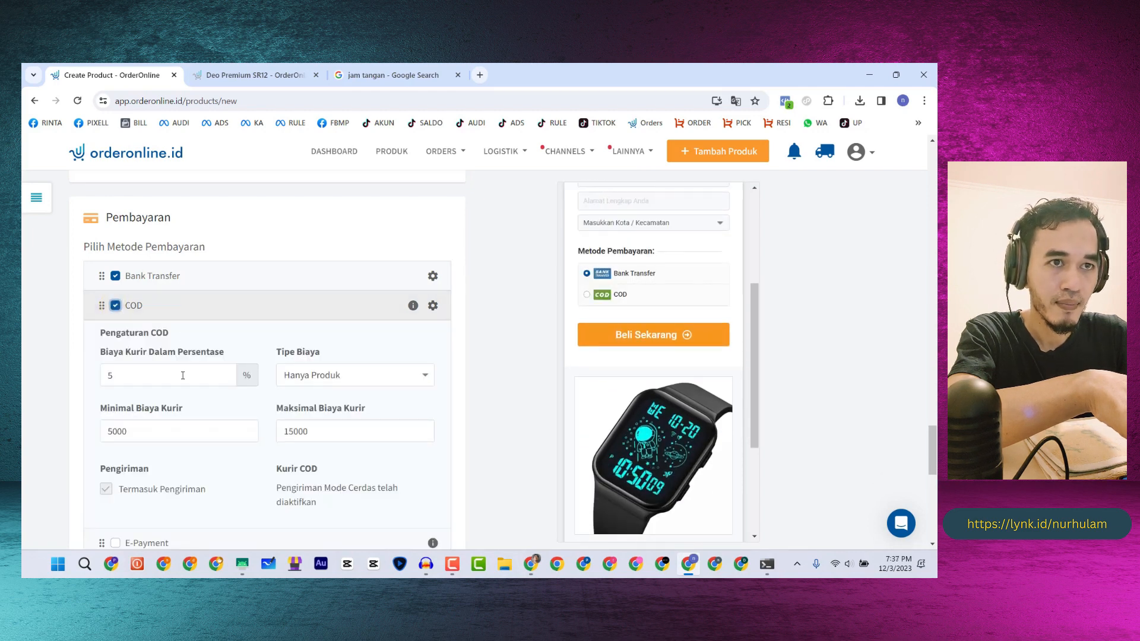
drag(134, 376, 107, 375)
text(0)
drag(203, 433, 101, 433)
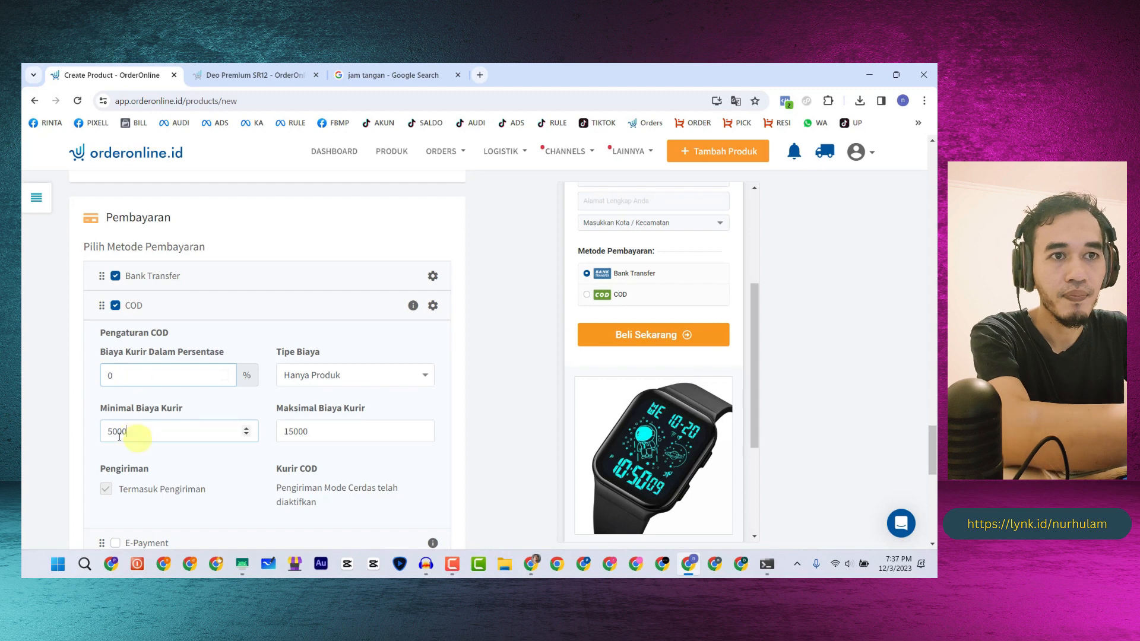
text(0)
- Set the maximum COD courier fee to 0 and keep the fee type as Hanya Produk
click(349, 378)
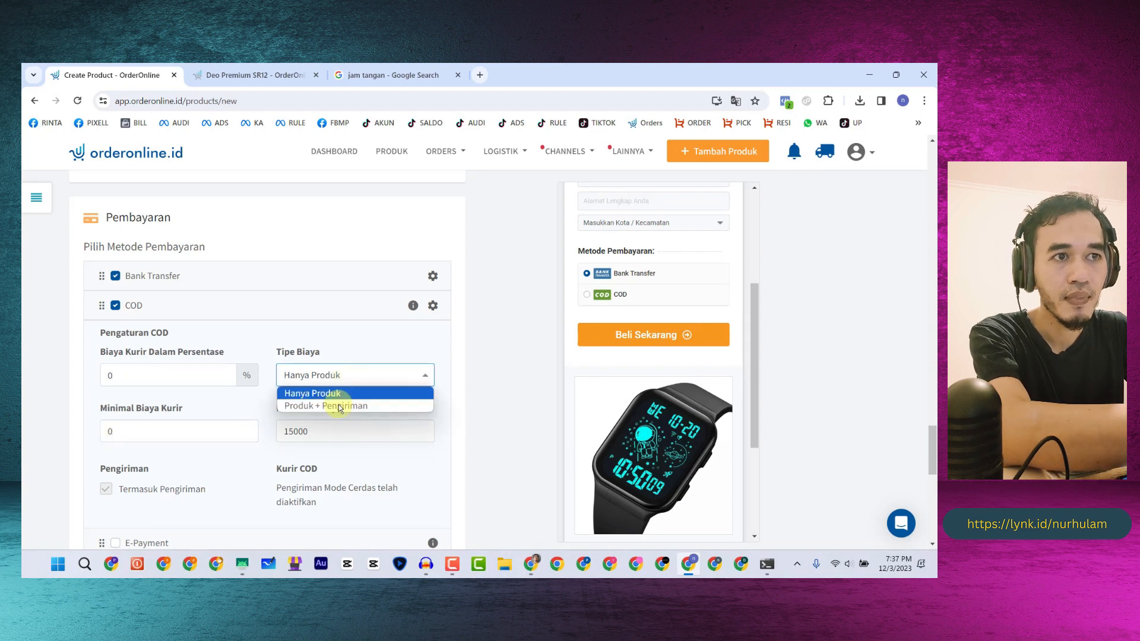
click(323, 374)
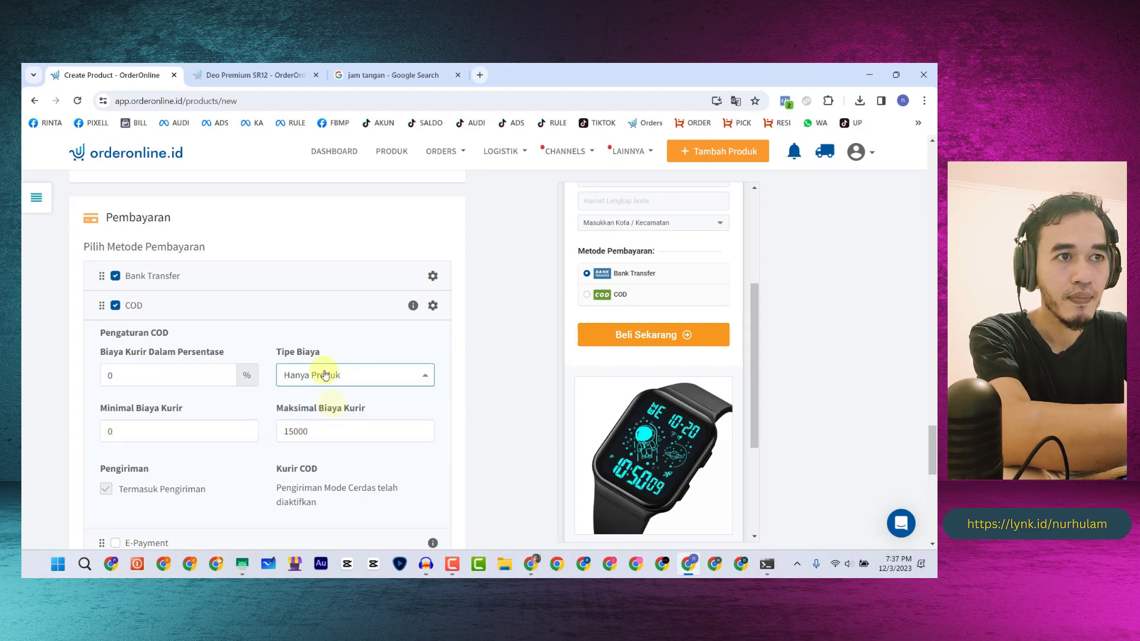
click(321, 375)
click(300, 429)
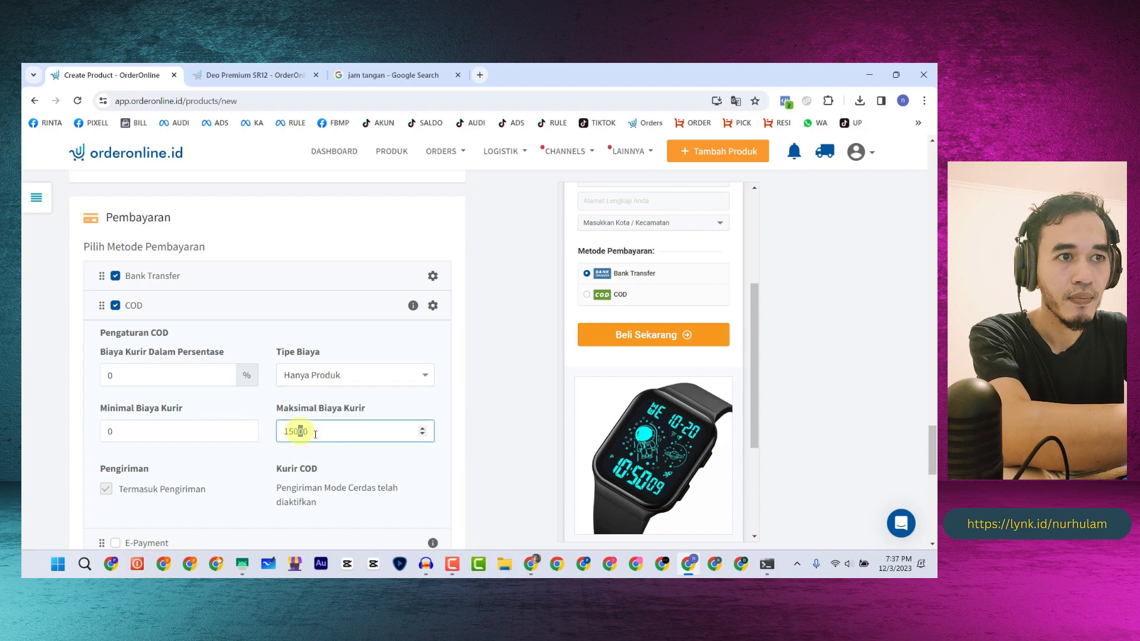
double_click(316, 431)
text(0)
click(315, 379)
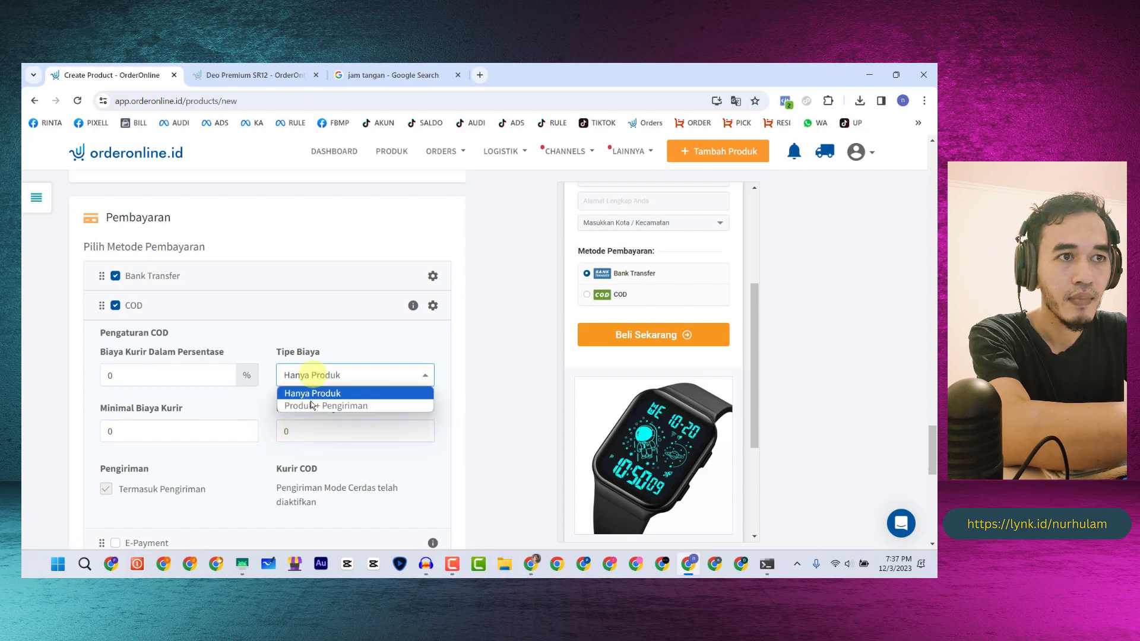
click(314, 389)
click(313, 380)
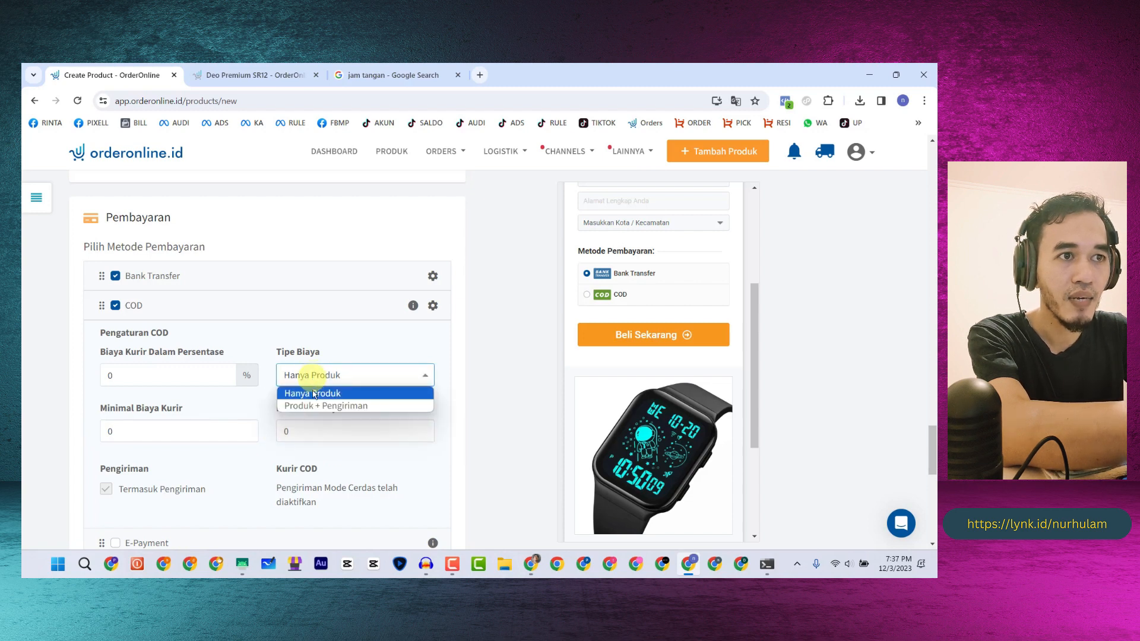
click(314, 375)
click(315, 374)
click(313, 393)
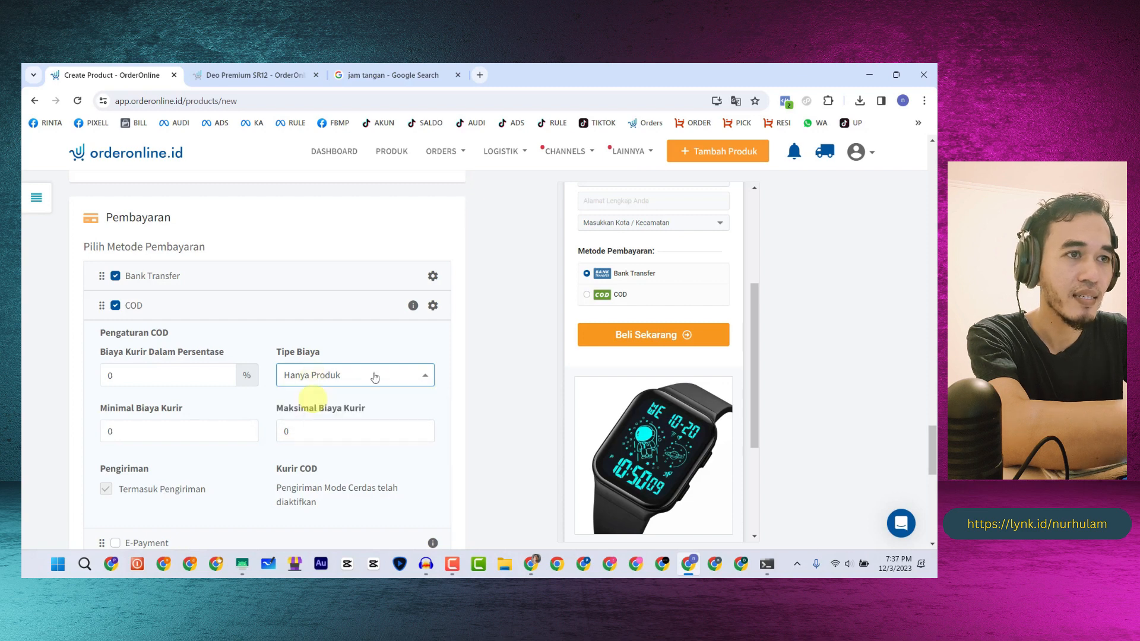
scroll(374, 363, down, 1)
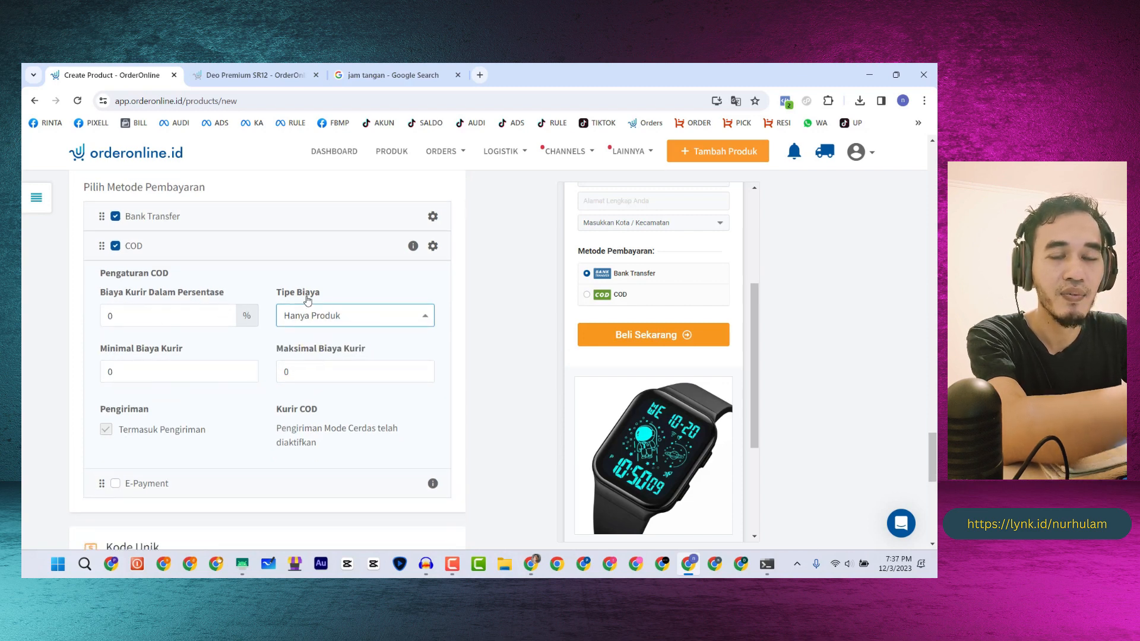
scroll(350, 384, down, 6)
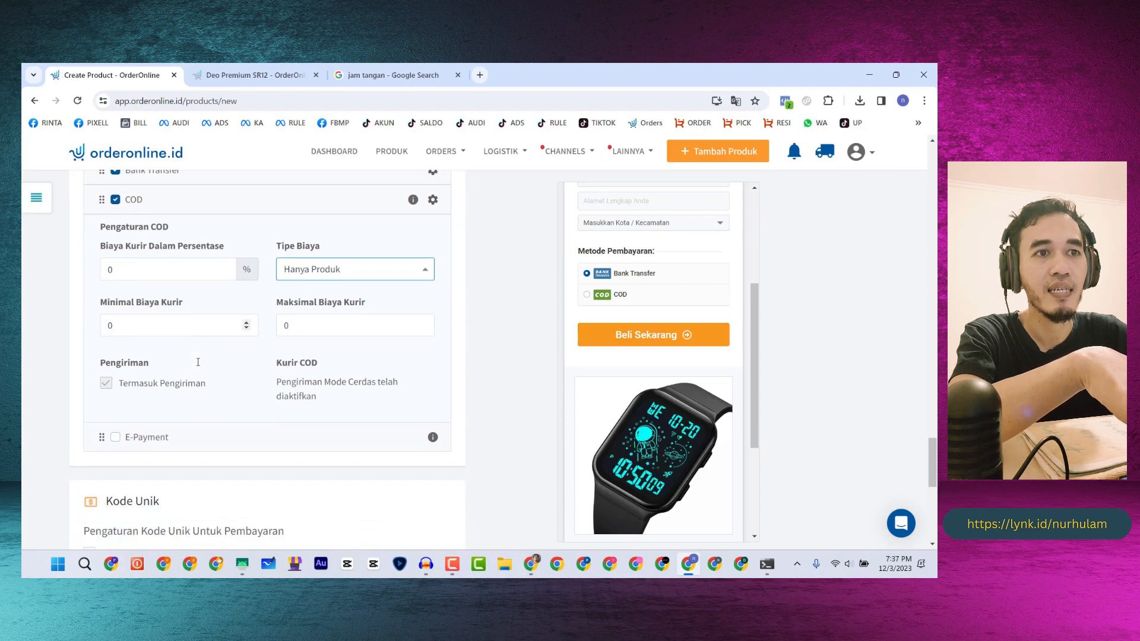
- Assign two customer service agents to the product's order rotator
scroll(202, 352, down, 2)
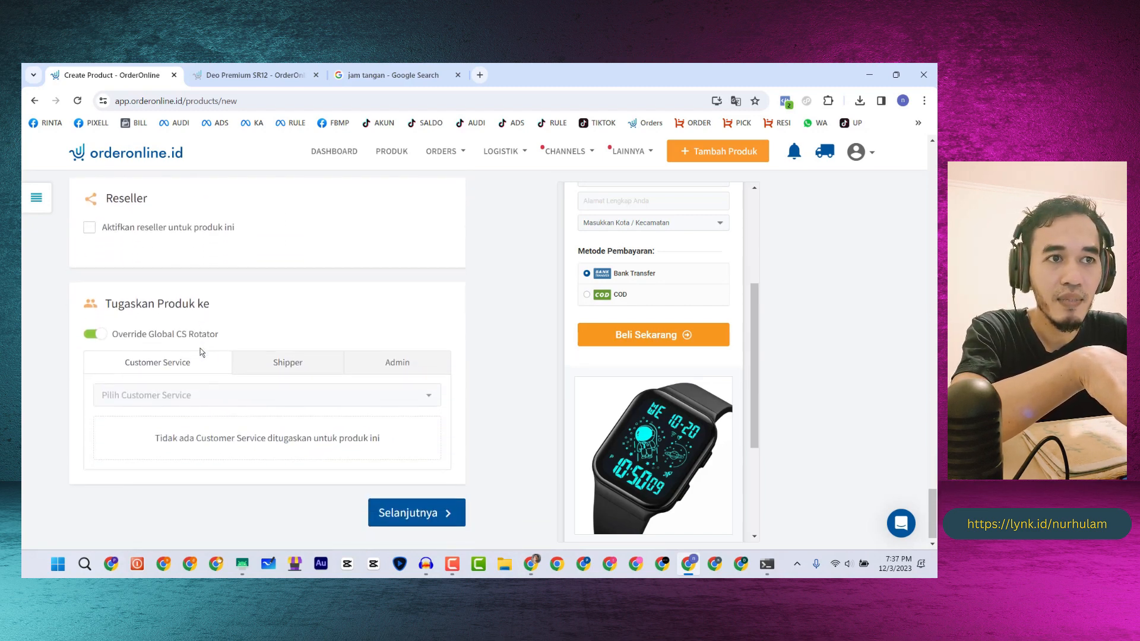
click(178, 399)
click(138, 353)
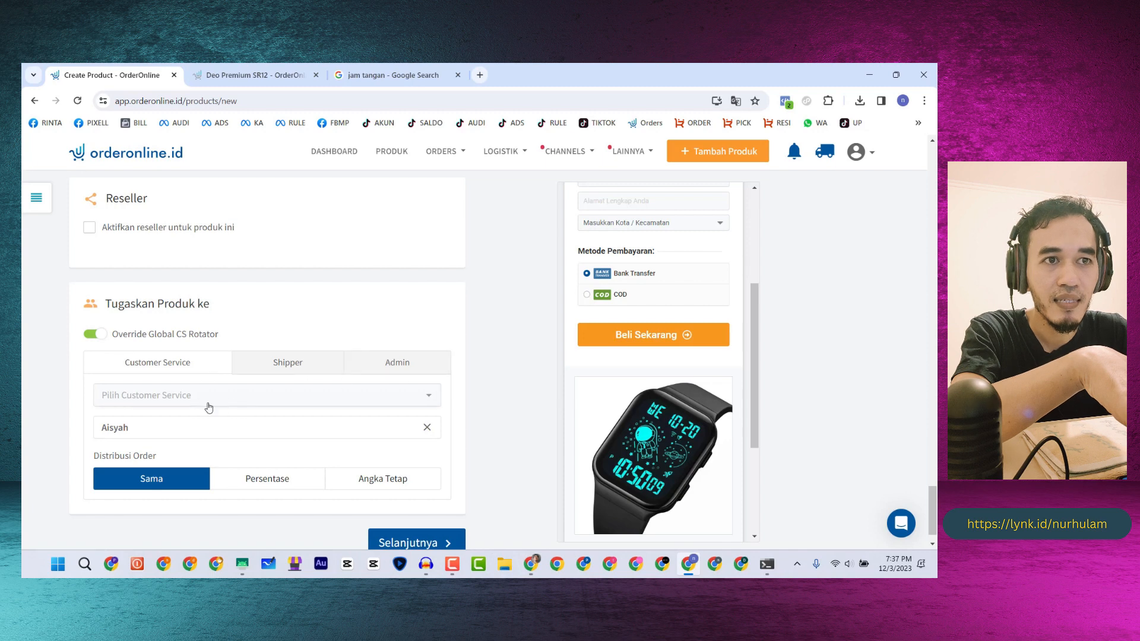
click(192, 395)
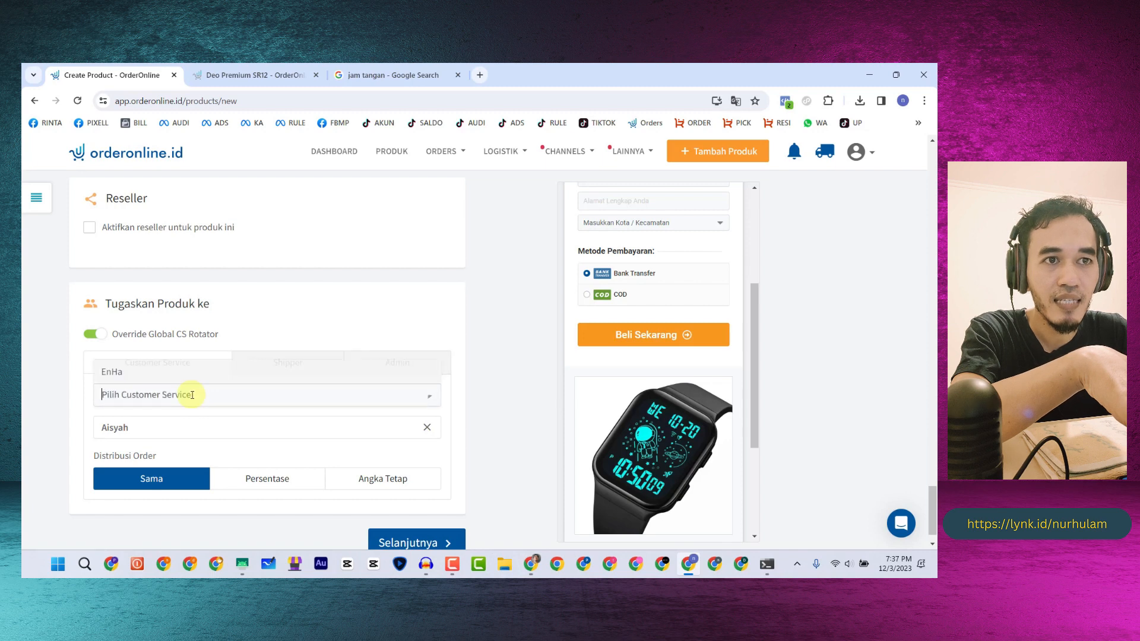
click(142, 380)
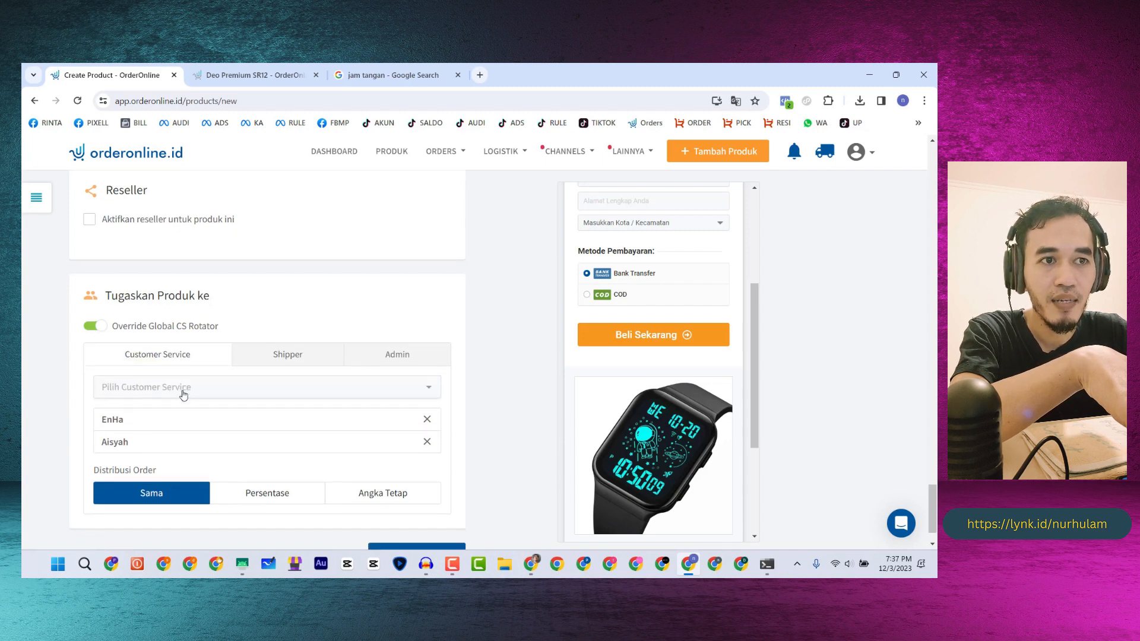
scroll(299, 427, down, 1)
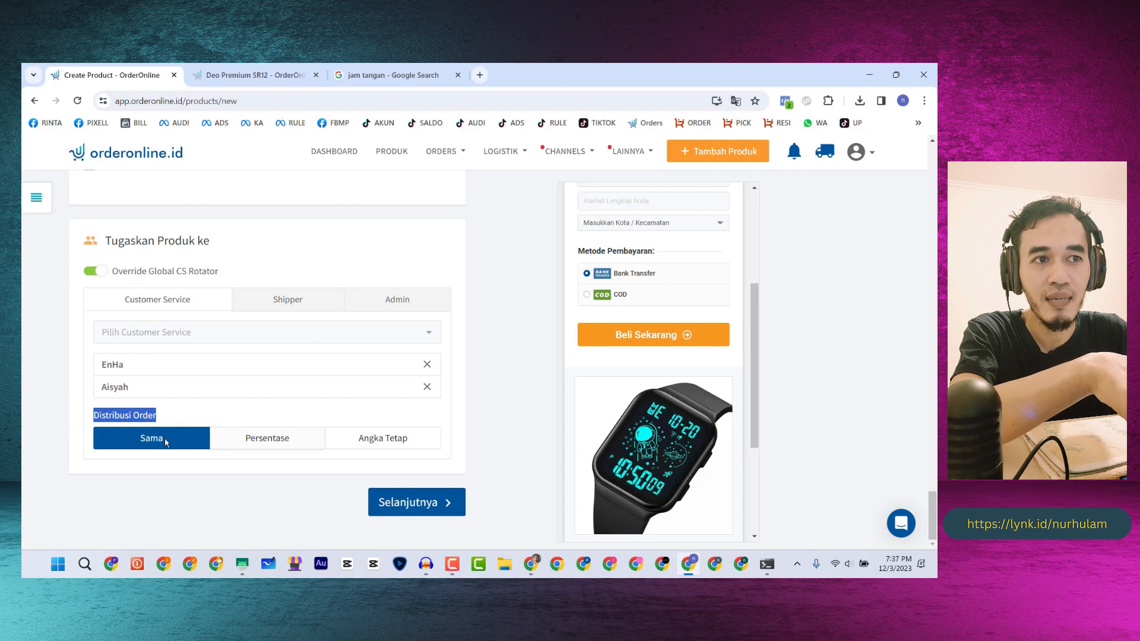
- After trying percentage shares, set Distribusi Order to Sama and continue to Halaman Checkout
click(260, 438)
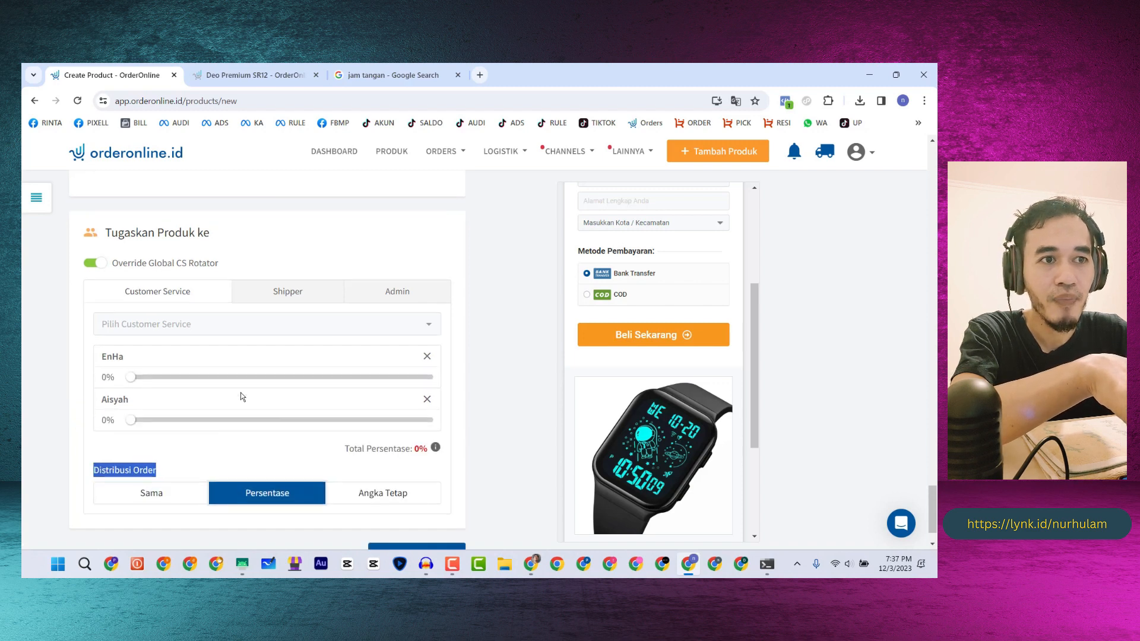
scroll(154, 382, down, 1)
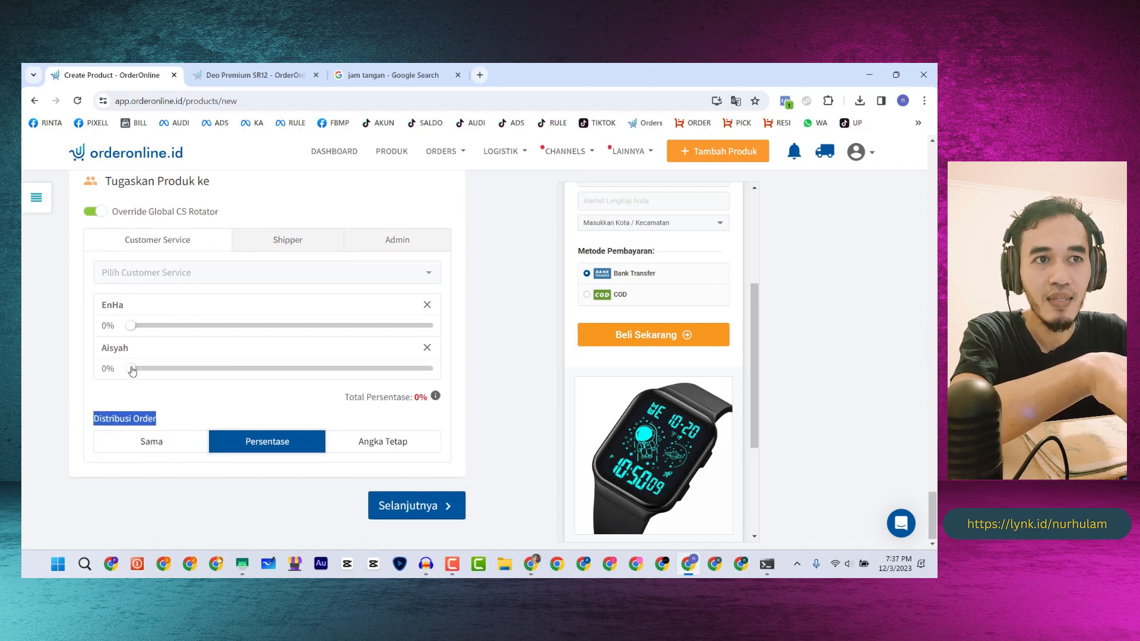
drag(131, 368, 360, 375)
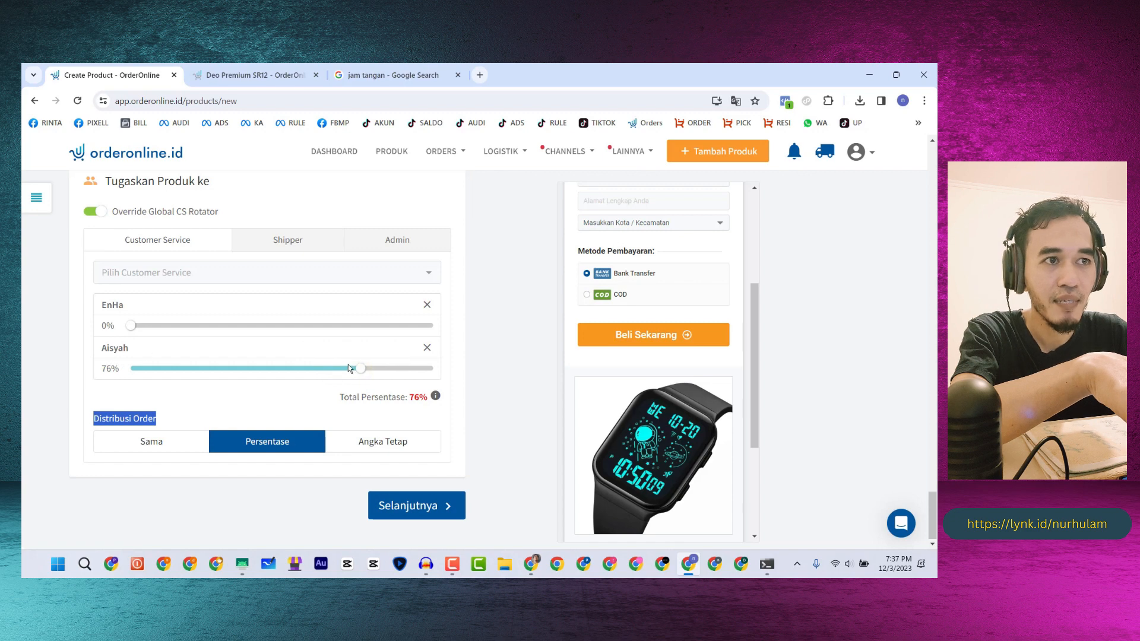
drag(134, 327, 249, 326)
drag(361, 365, 339, 365)
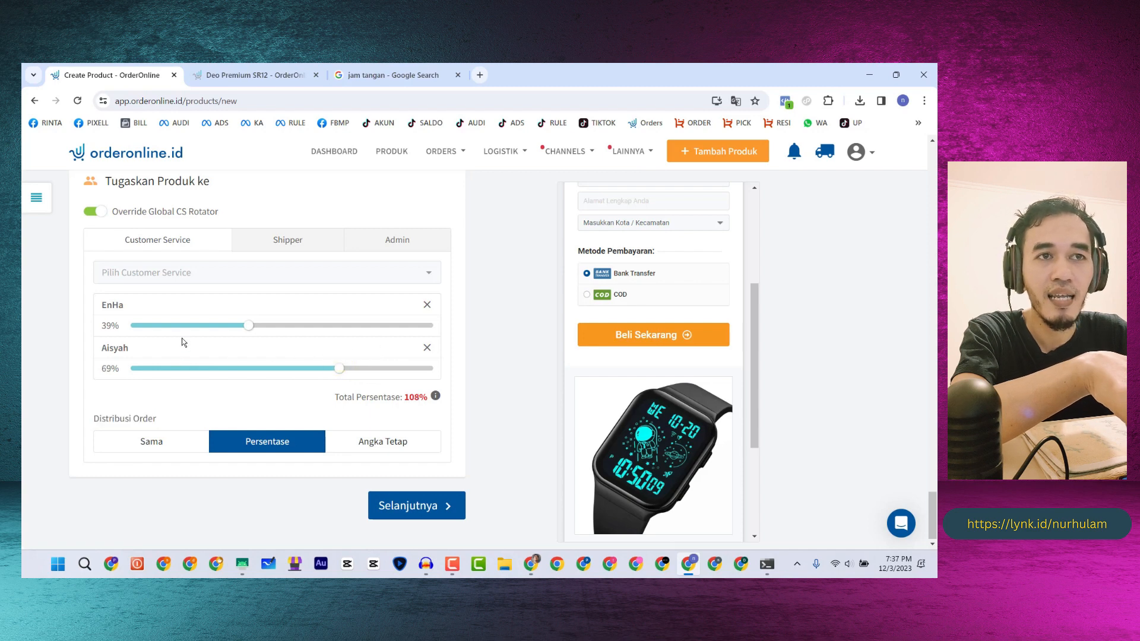
scroll(166, 344, up, 1)
scroll(237, 339, down, 1)
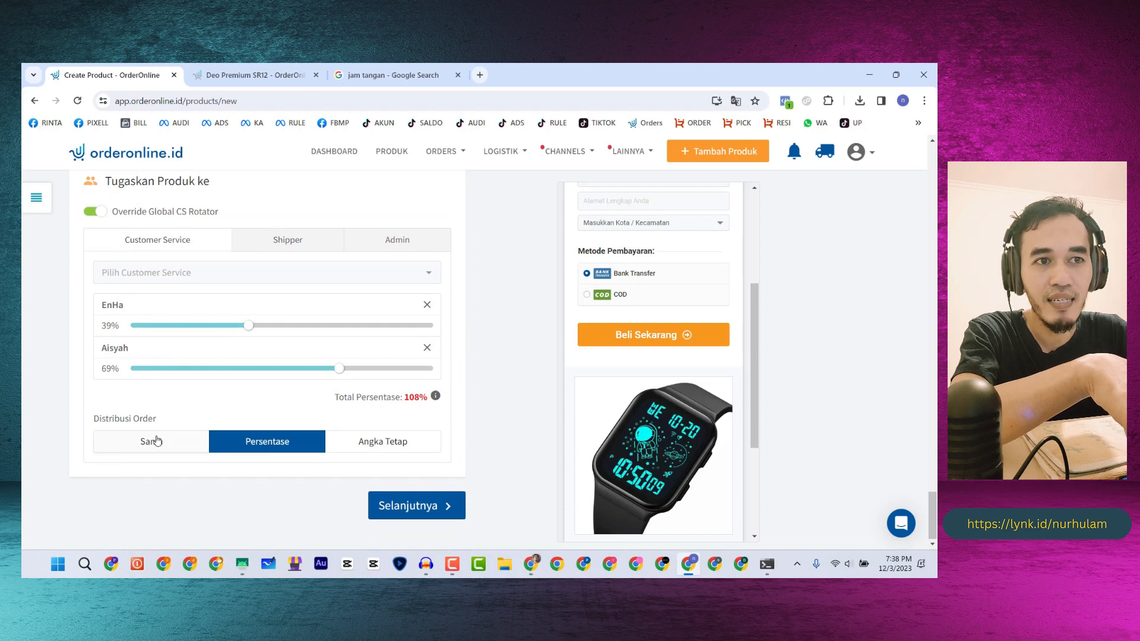
click(152, 440)
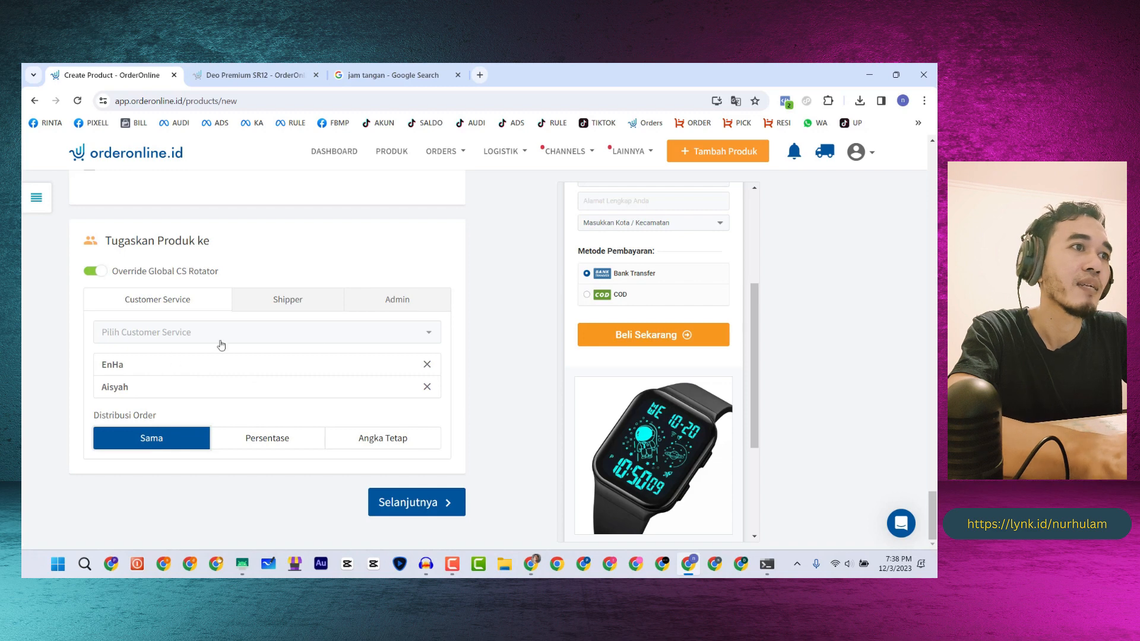
scroll(455, 353, up, 4)
scroll(305, 357, down, 4)
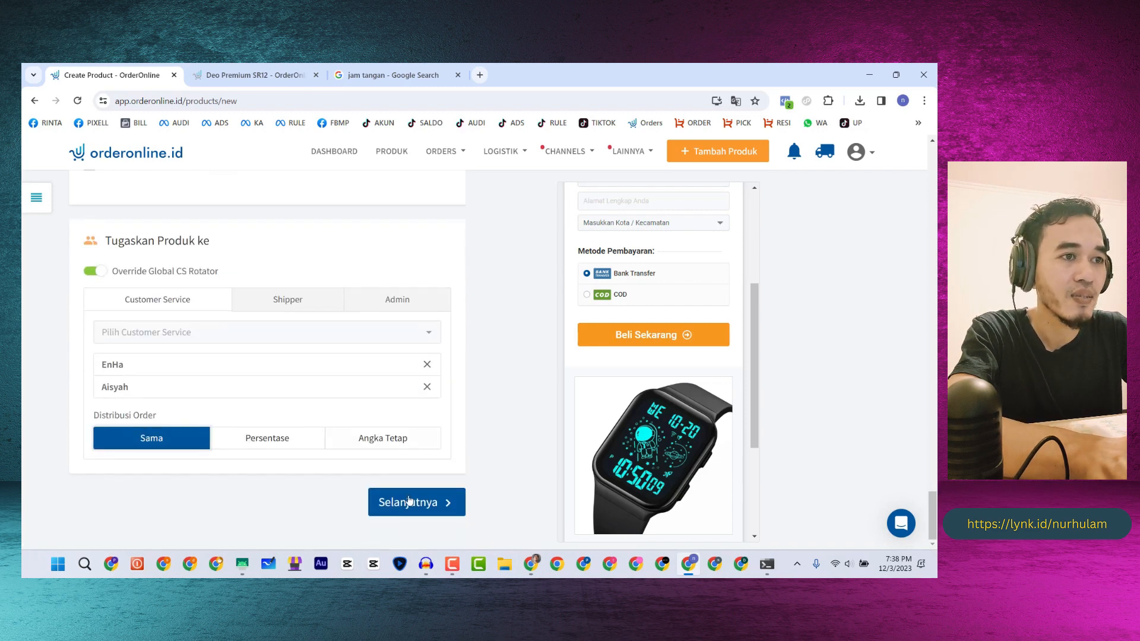
click(408, 502)
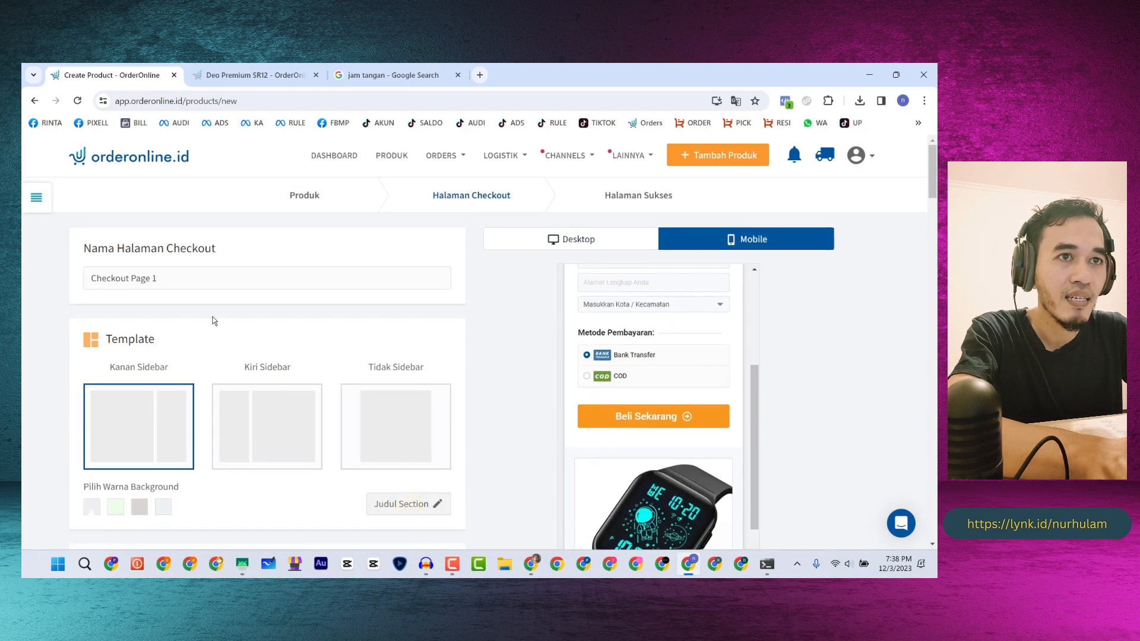
- Choose the Tidak Sidebar layout and rename the checkout page to 'Form Jam Tangan'
scroll(234, 276, down, 2)
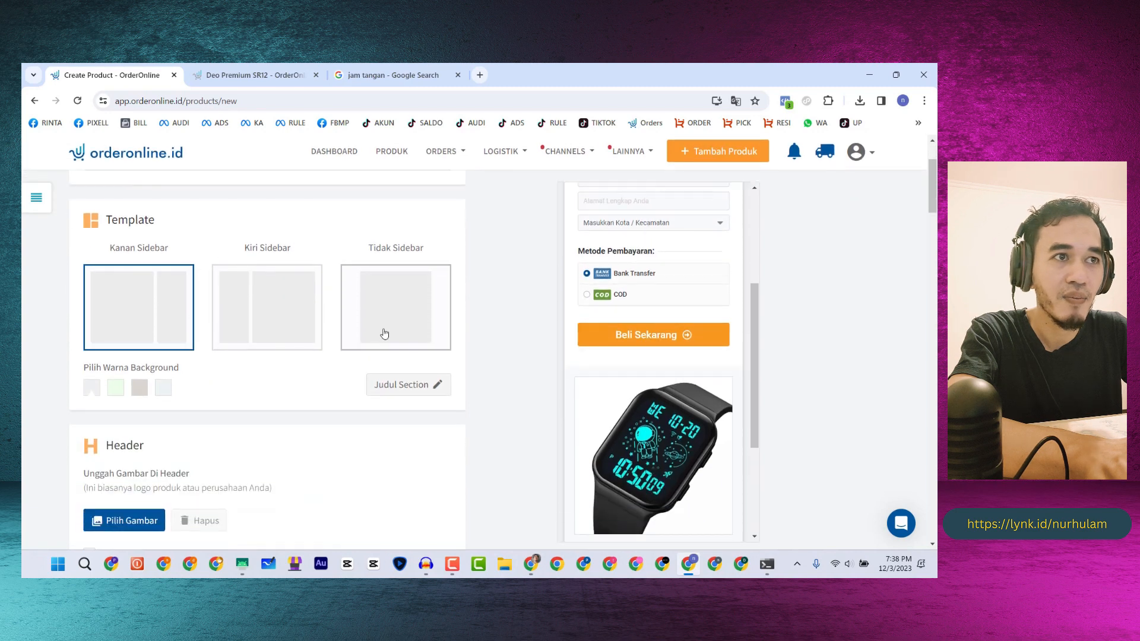
scroll(586, 311, up, 3)
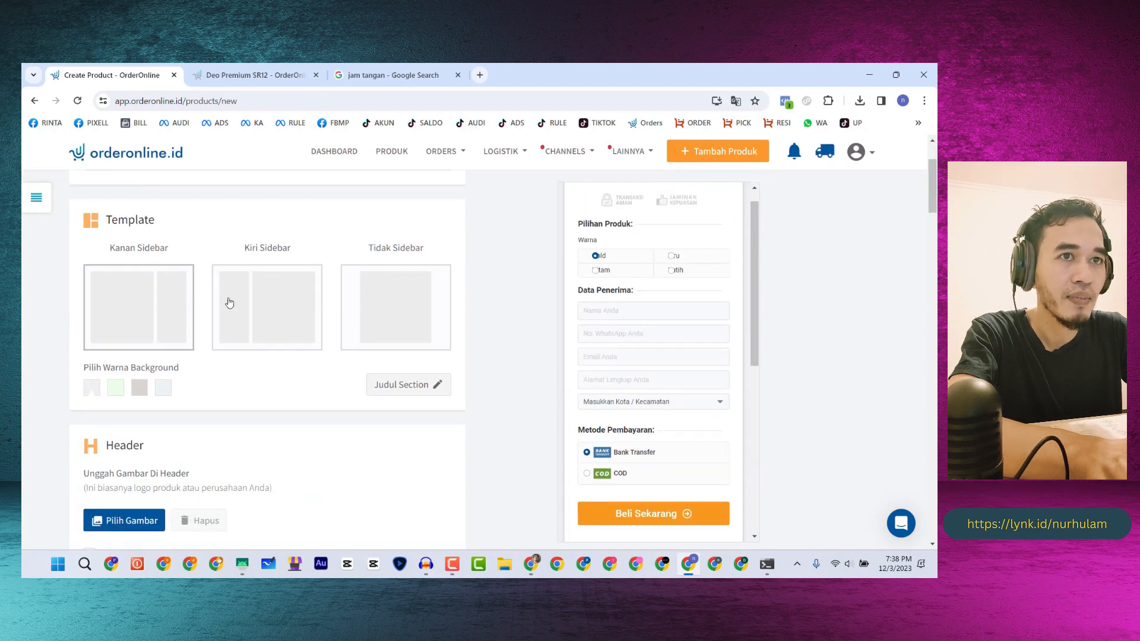
click(397, 313)
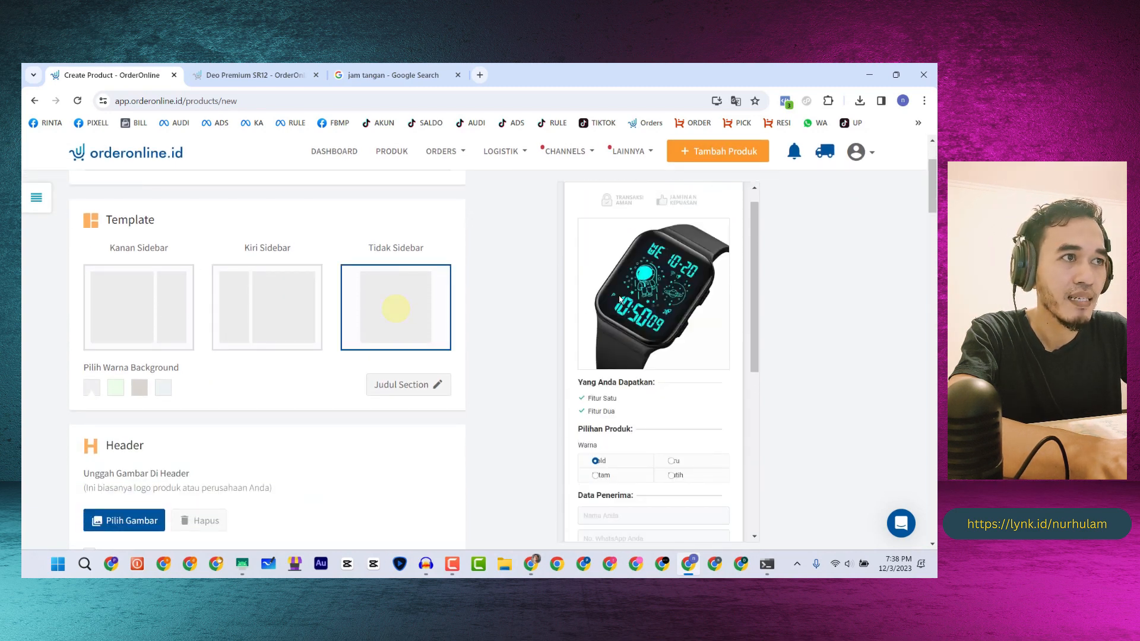
scroll(109, 326, down, 2)
scroll(118, 316, up, 5)
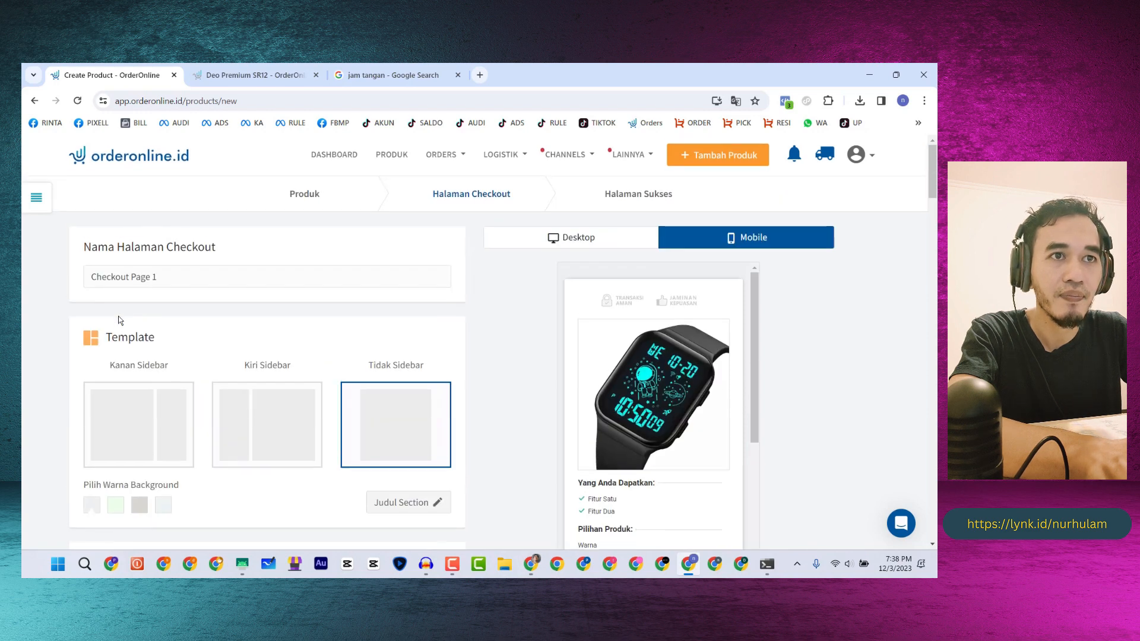
click(156, 279)
key(ctrl+a)
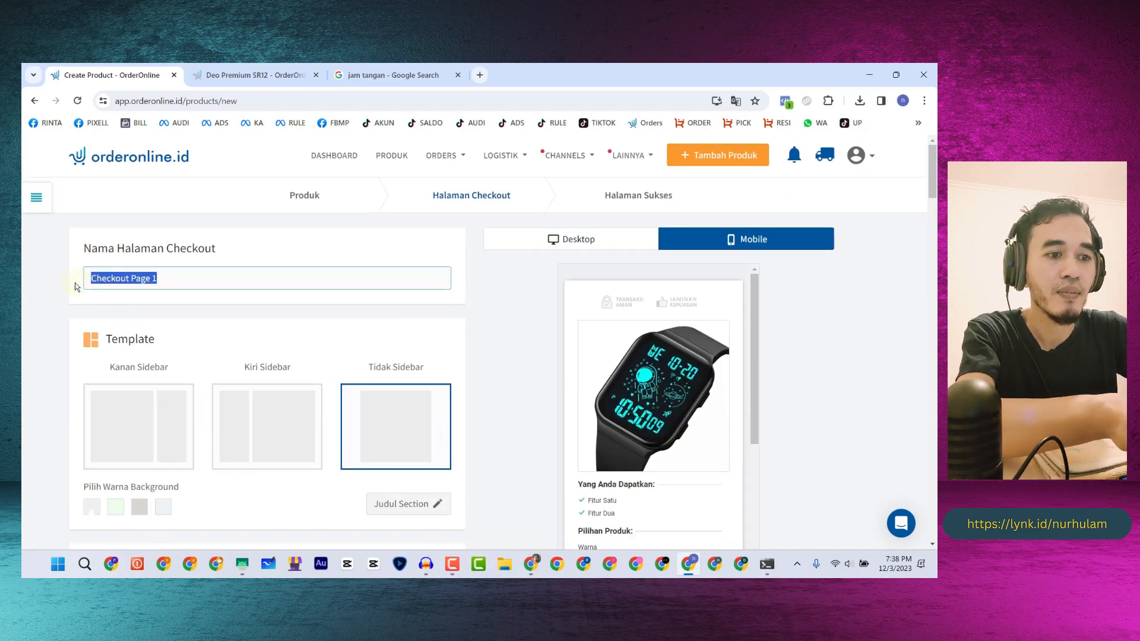
text(Form )
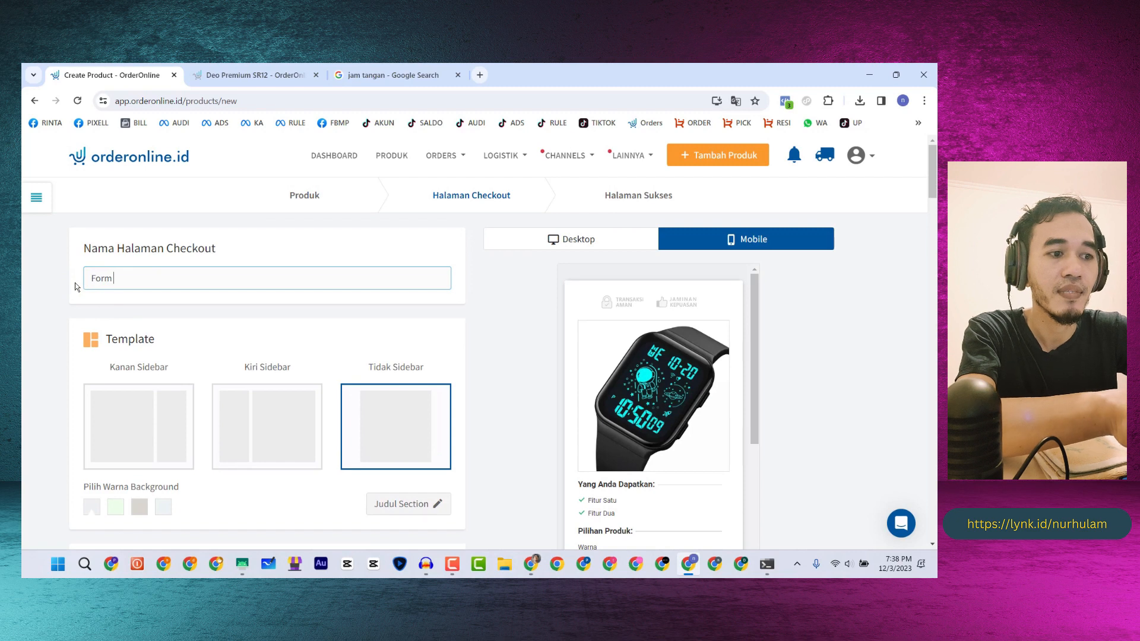
text(Jam Tangan)
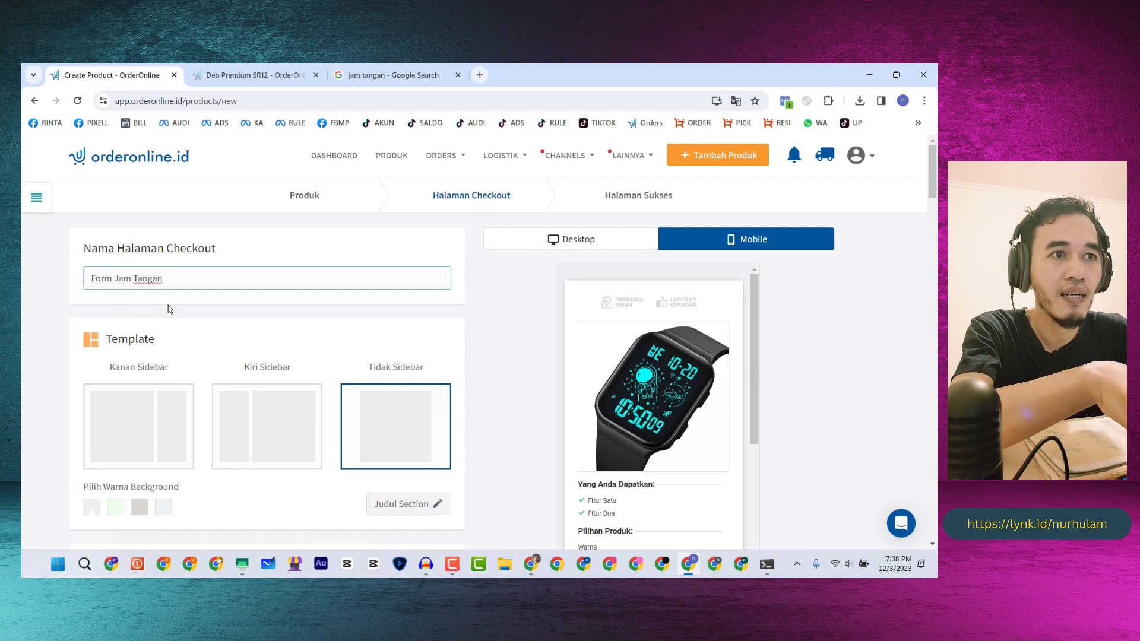
- Untick 'Tampilkan gambar produk di halaman checkout' so the product image is hidden
scroll(267, 314, down, 1)
click(395, 341)
scroll(396, 326, down, 2)
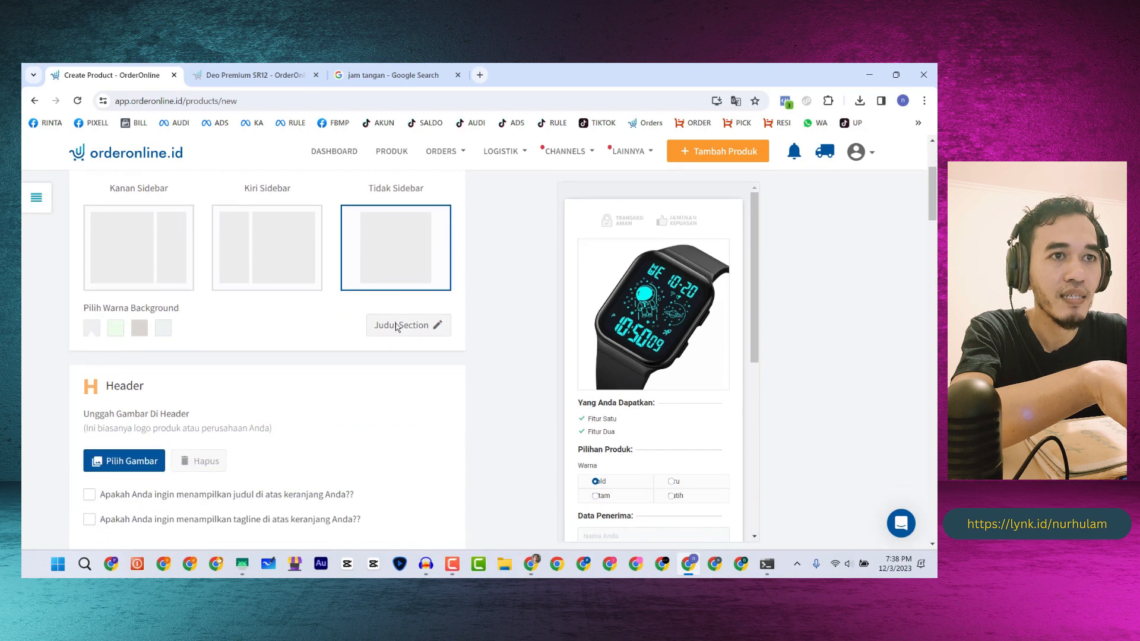
scroll(320, 337, down, 2)
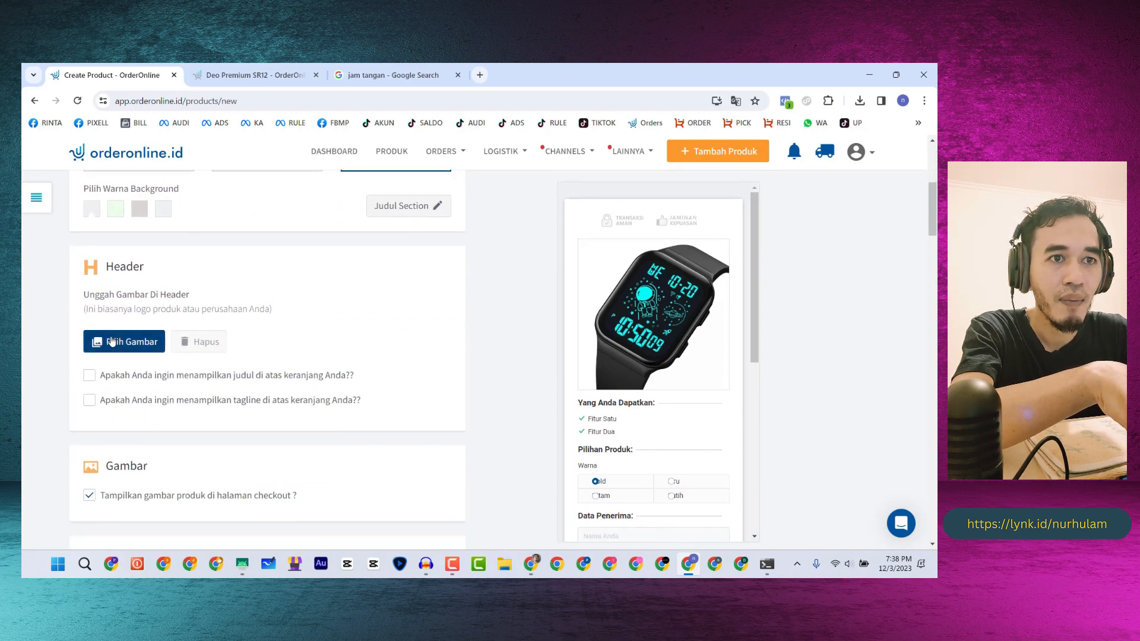
scroll(112, 341, down, 2)
click(89, 376)
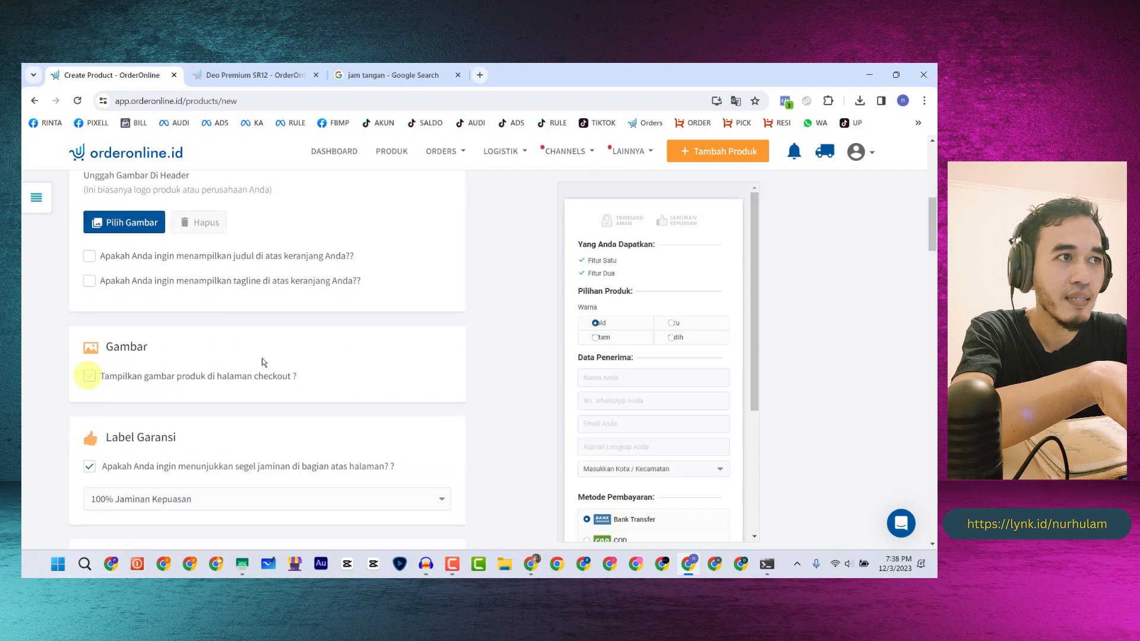
scroll(431, 375, up, 2)
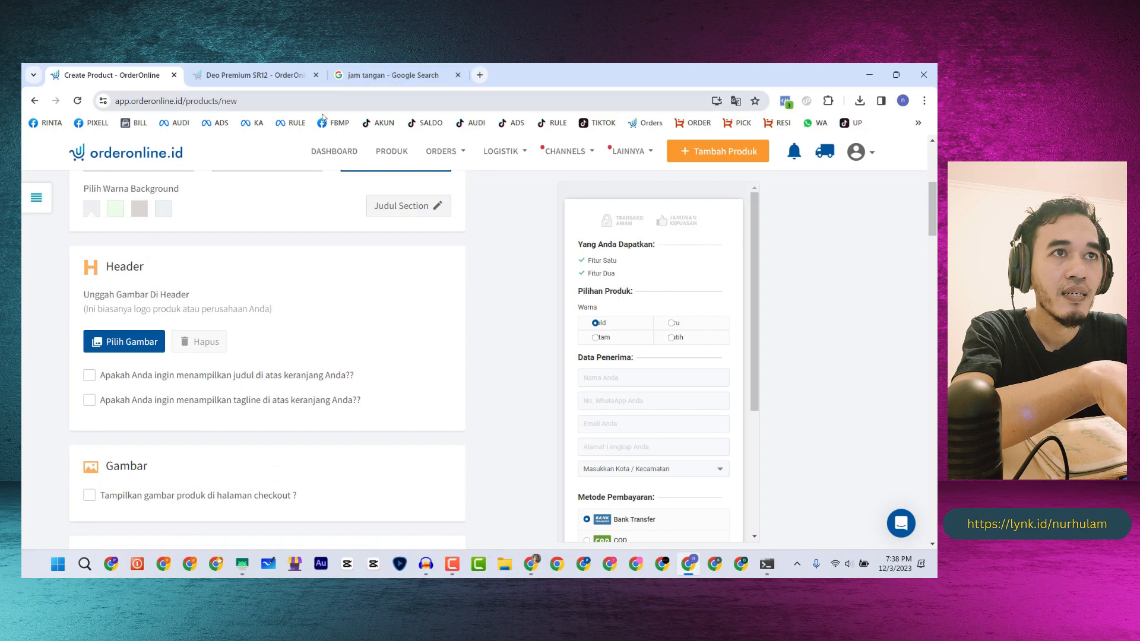
click(262, 74)
- Close the Google search tab and enable the Header title checkbox on the checkout form
click(457, 75)
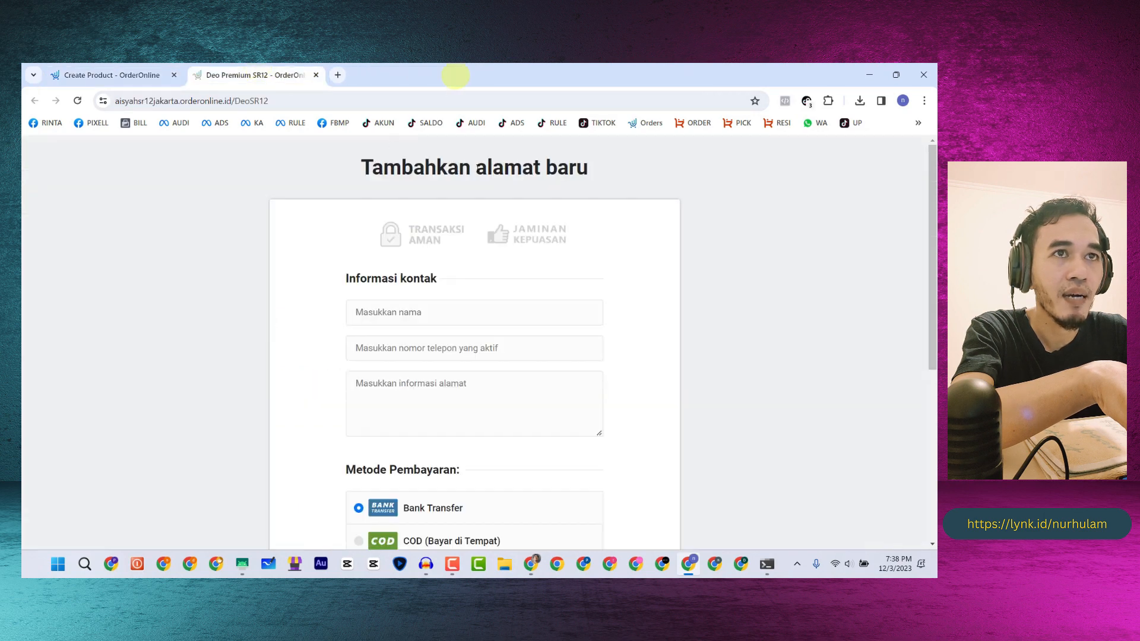
click(101, 75)
scroll(229, 322, down, 1)
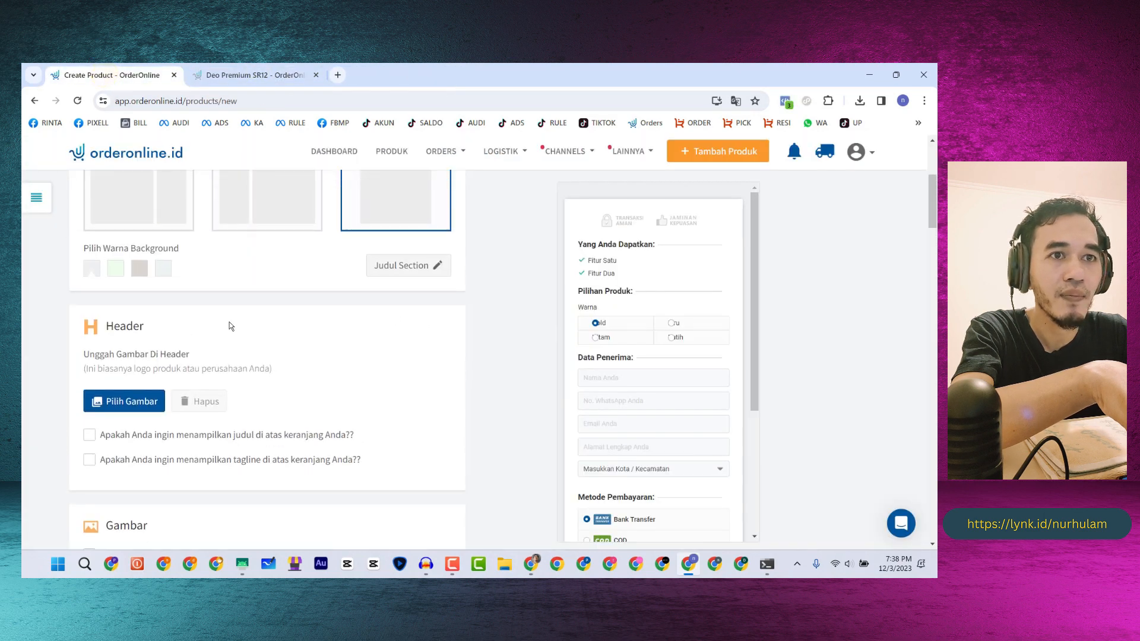
click(90, 377)
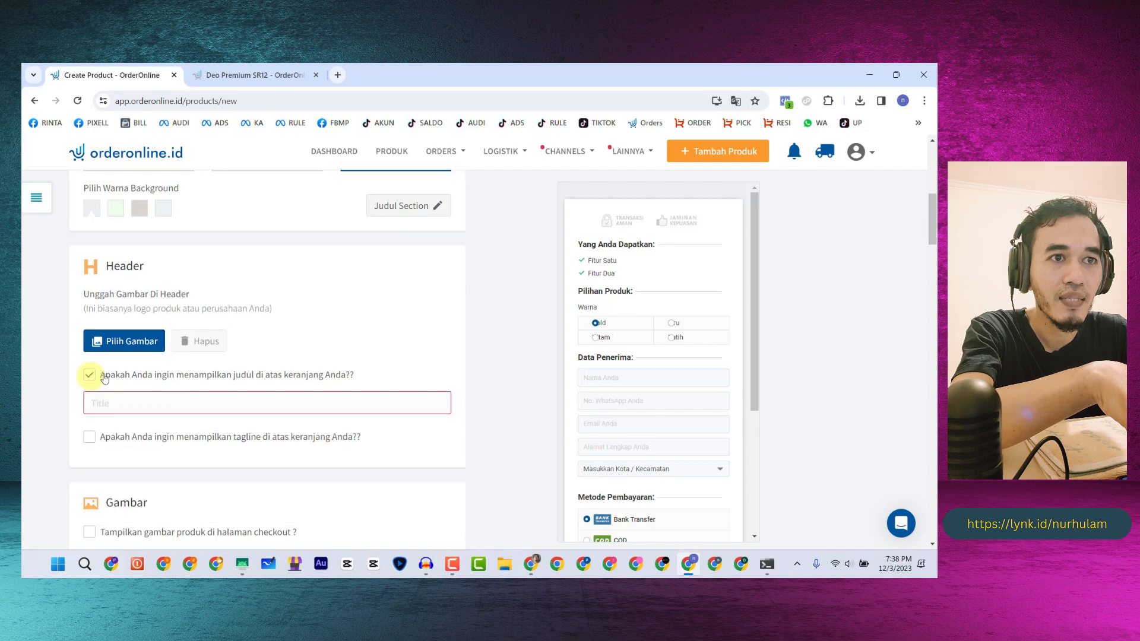
- Set the header title to 'Tambahkan alamat baru', copied from the reference page's heading
click(141, 397)
text(Ta)
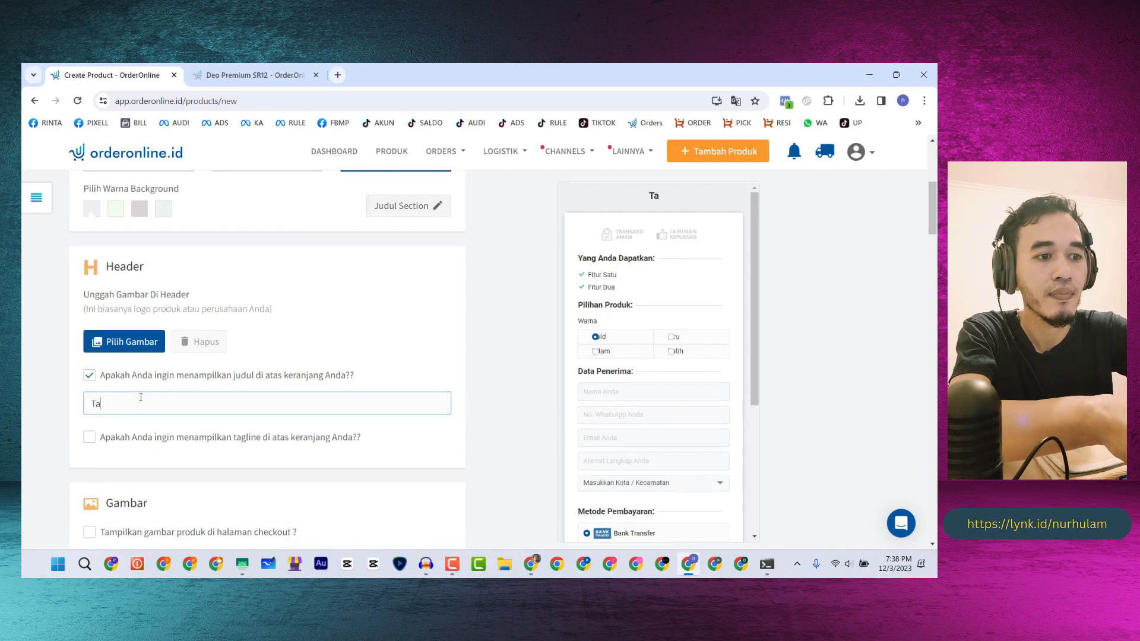
text(mbahkan)
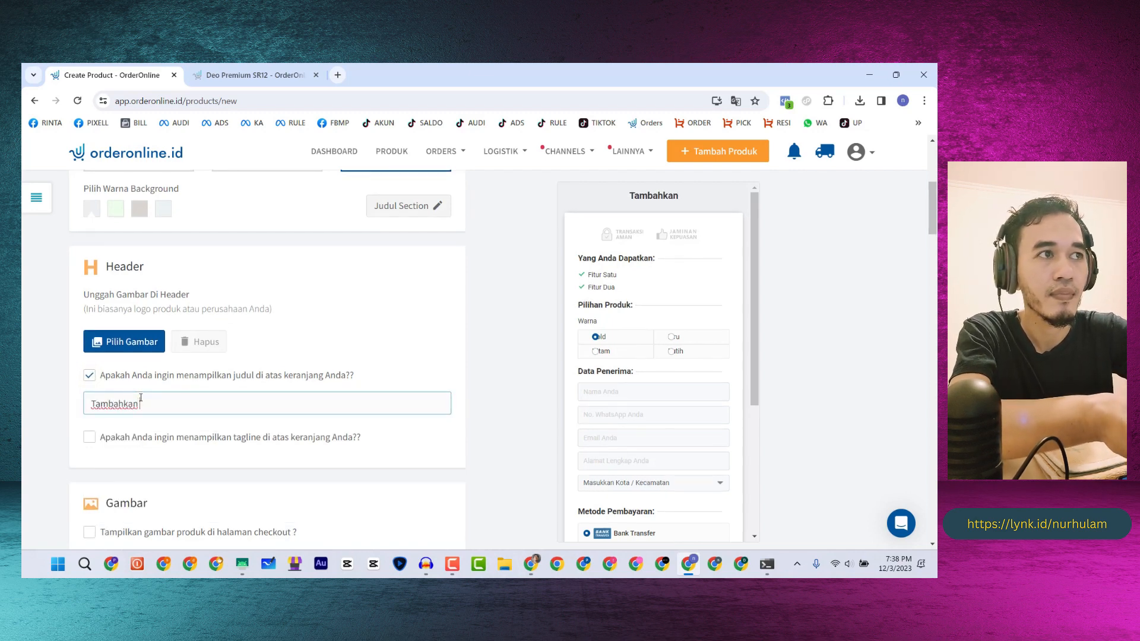
text( Alama)
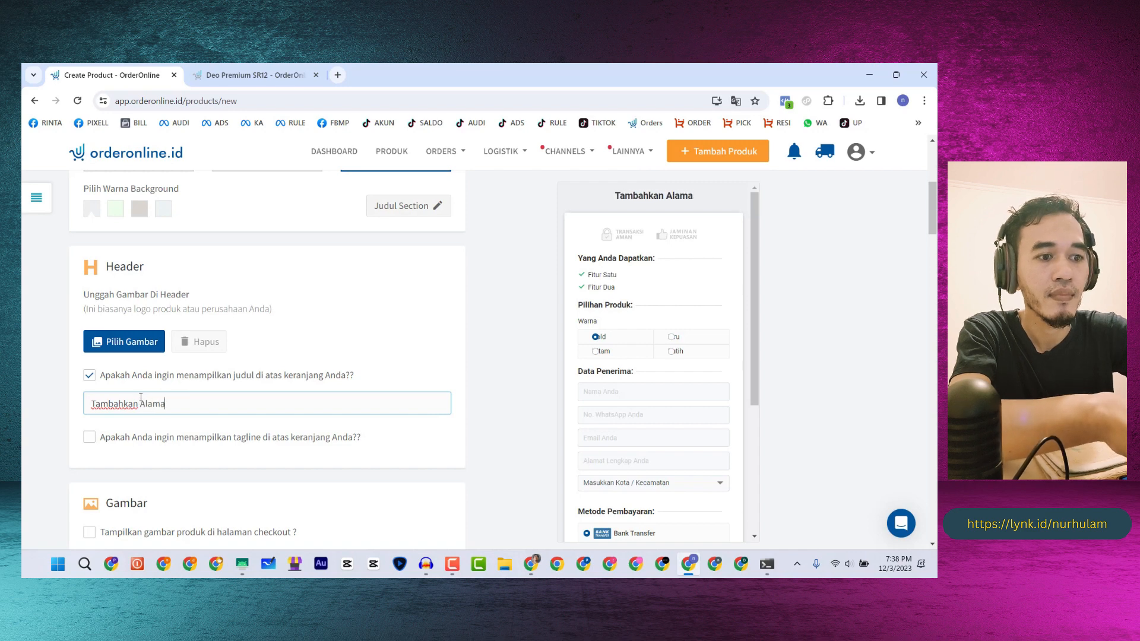
text(t bBa)
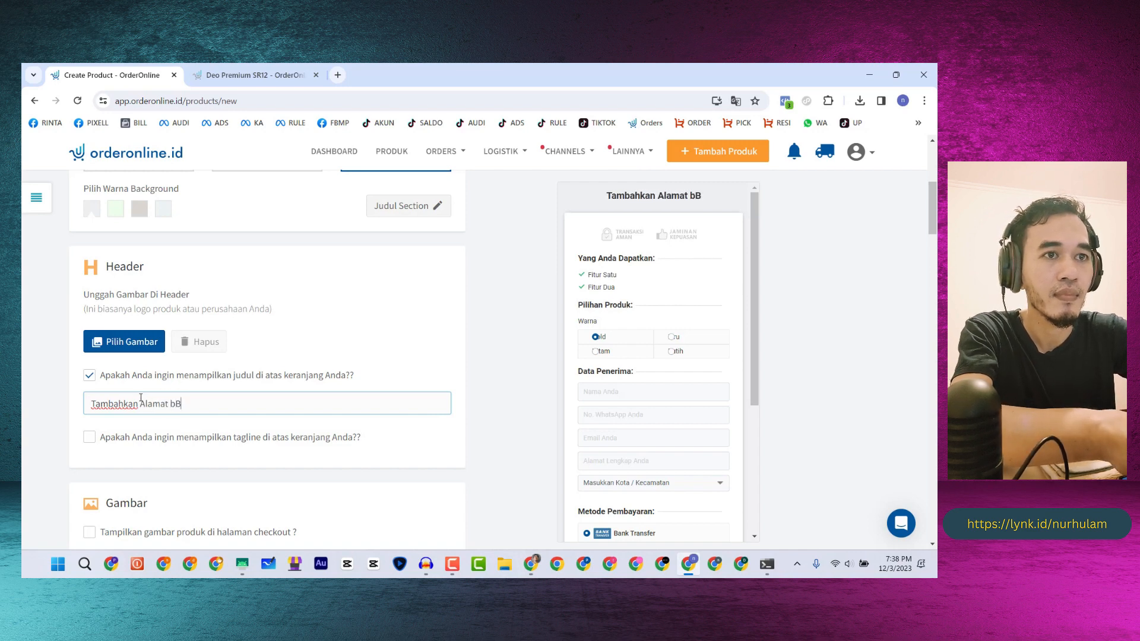
click(230, 76)
drag(596, 167, 357, 166)
key(ctrl+c)
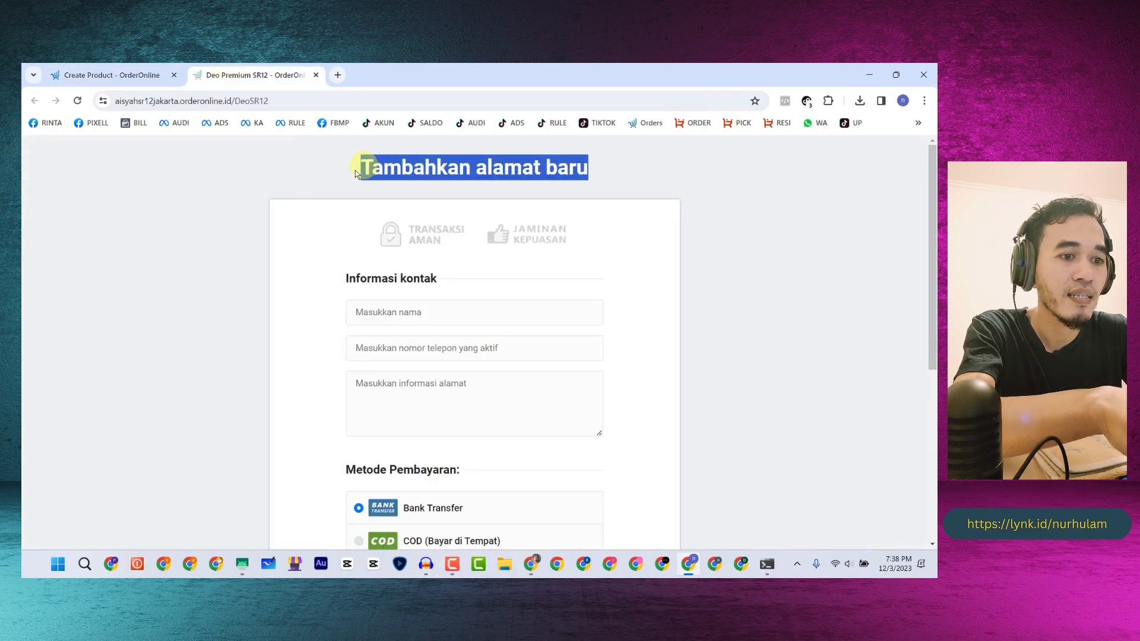
click(95, 75)
drag(193, 404, 86, 404)
key(ctrl+v)
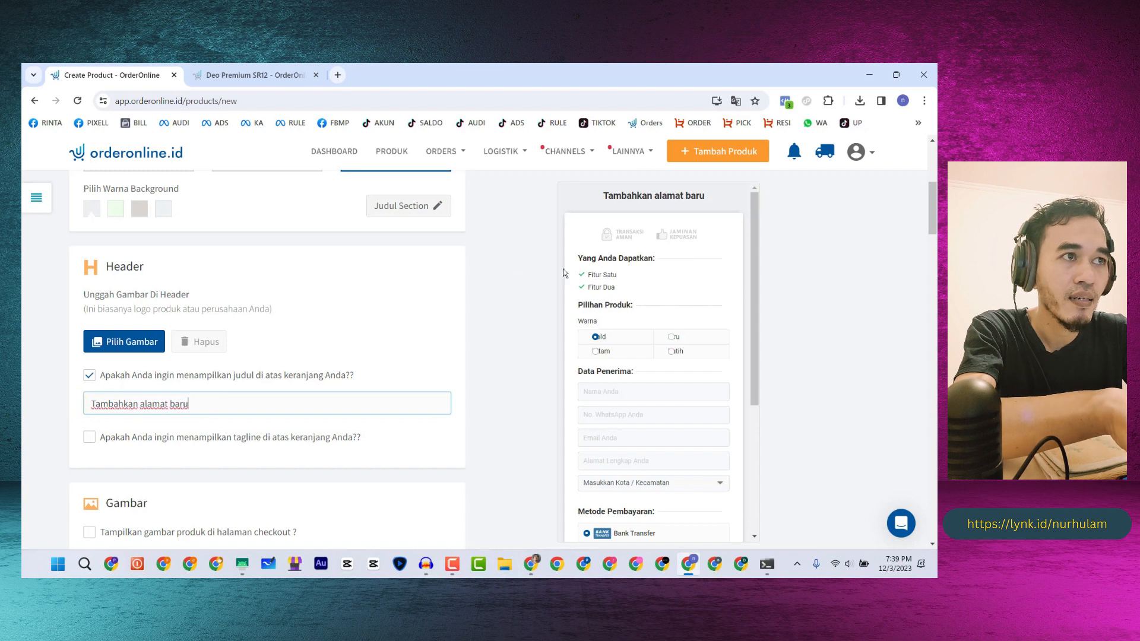
scroll(222, 326, down, 4)
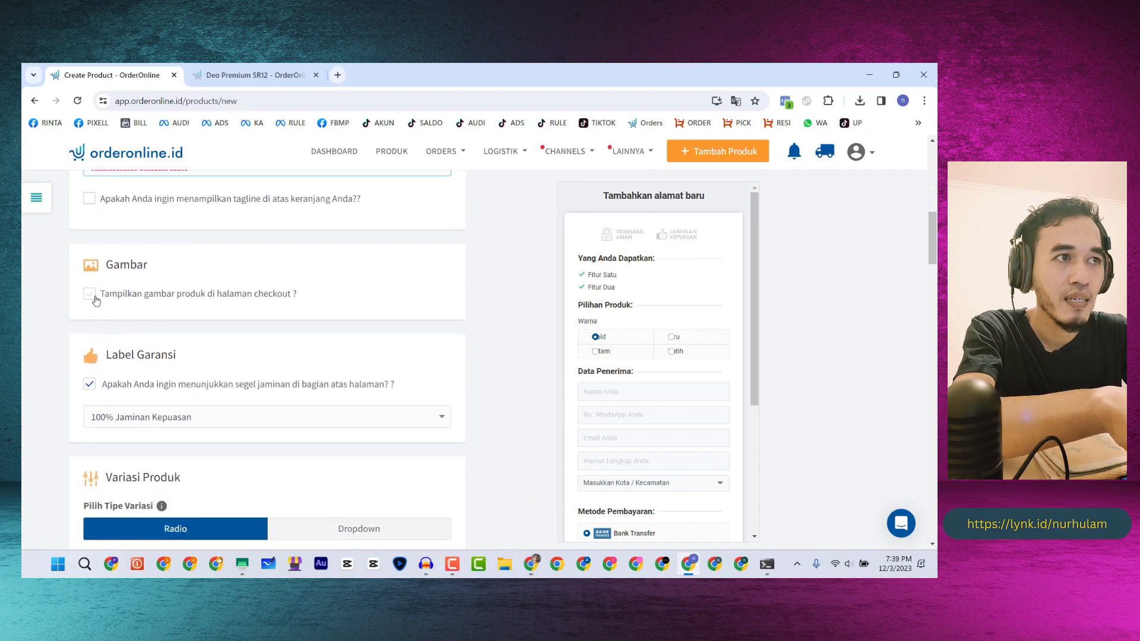
click(89, 294)
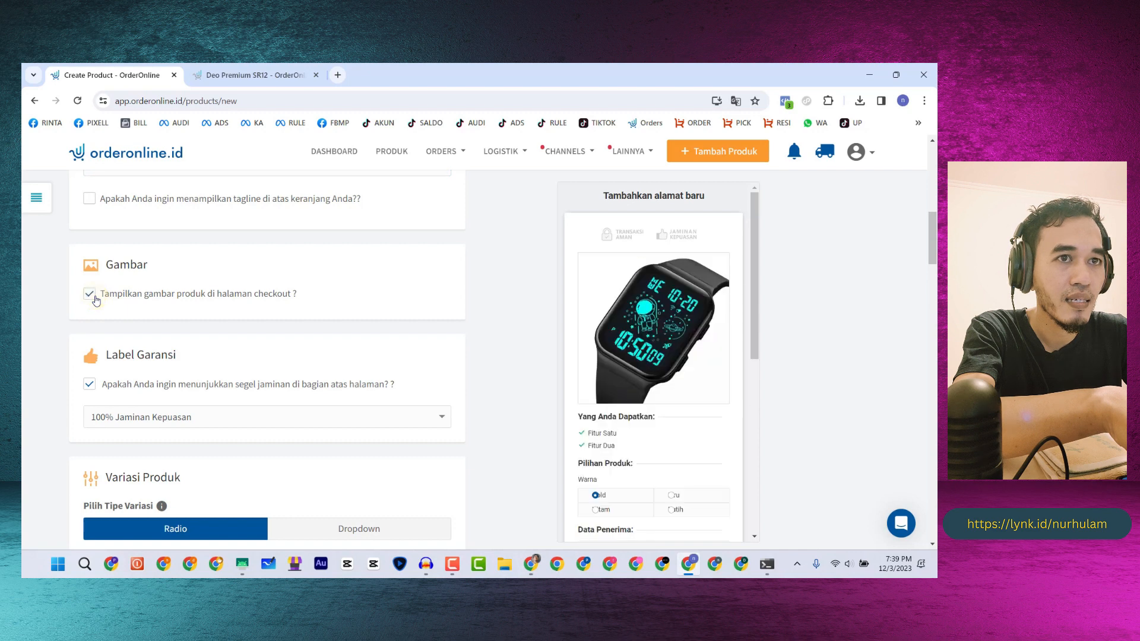
click(94, 298)
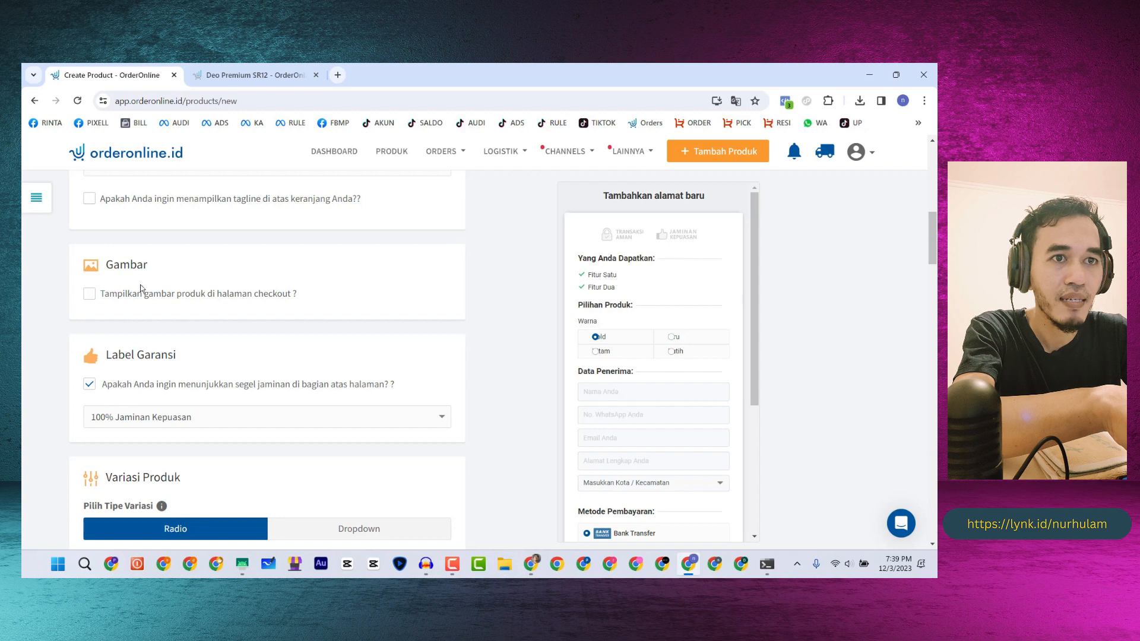
scroll(136, 297, down, 2)
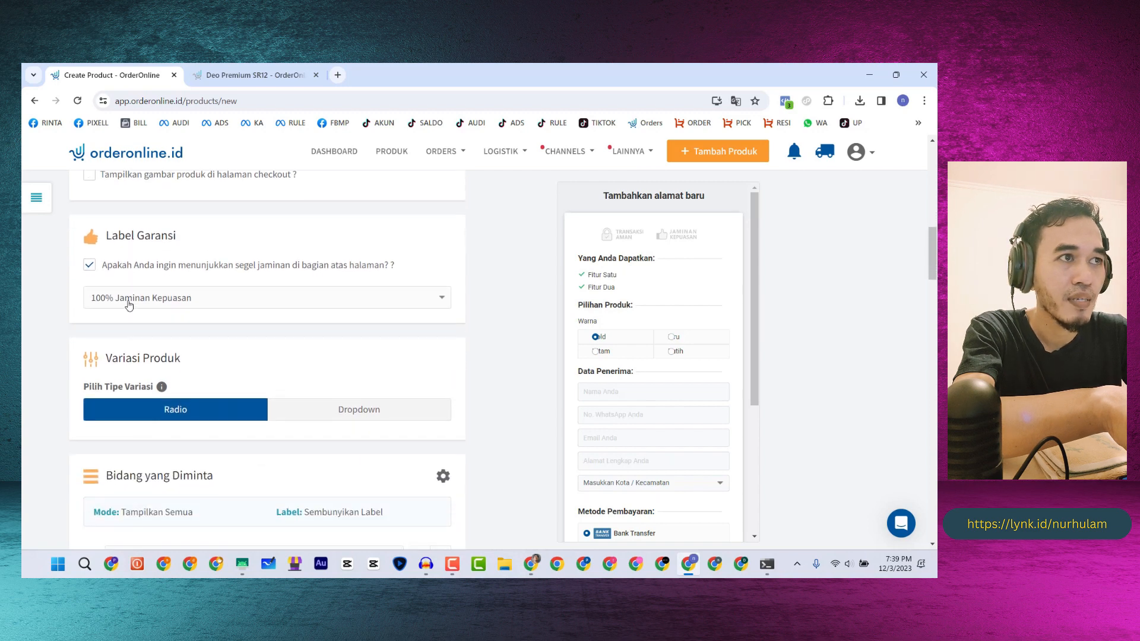
click(129, 305)
click(129, 304)
click(129, 304)
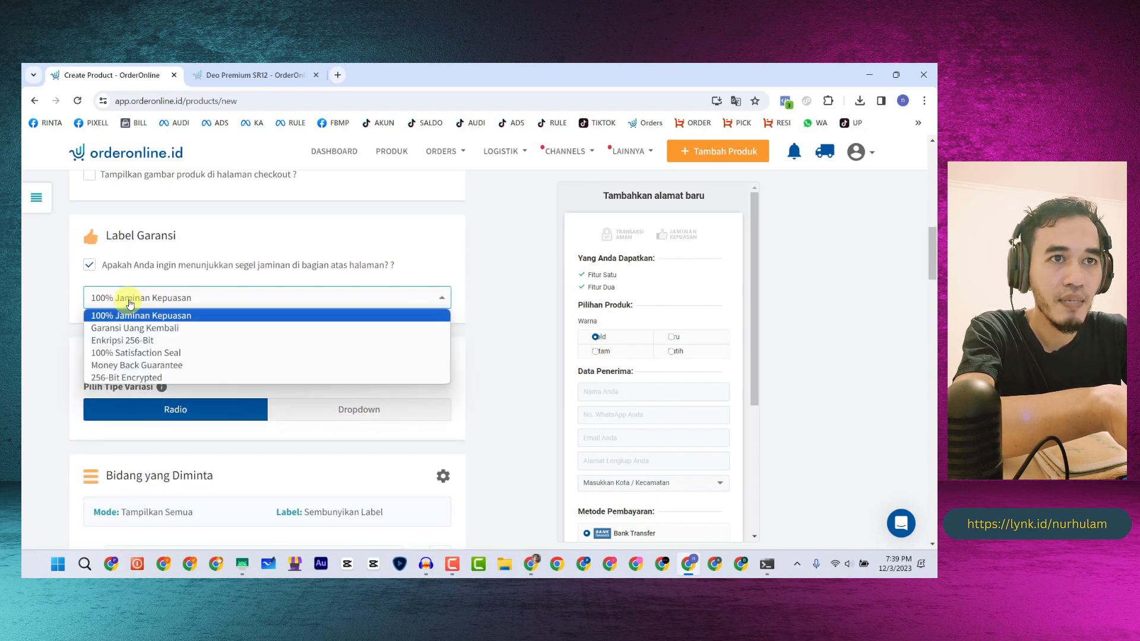
click(129, 305)
scroll(123, 307, down, 1)
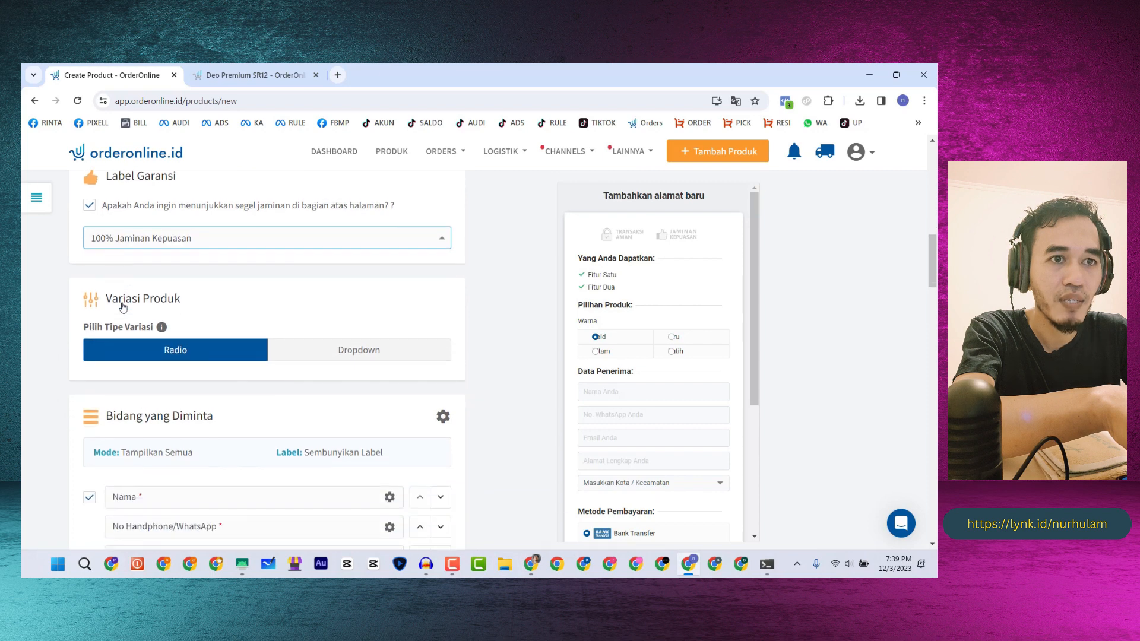
scroll(123, 307, down, 3)
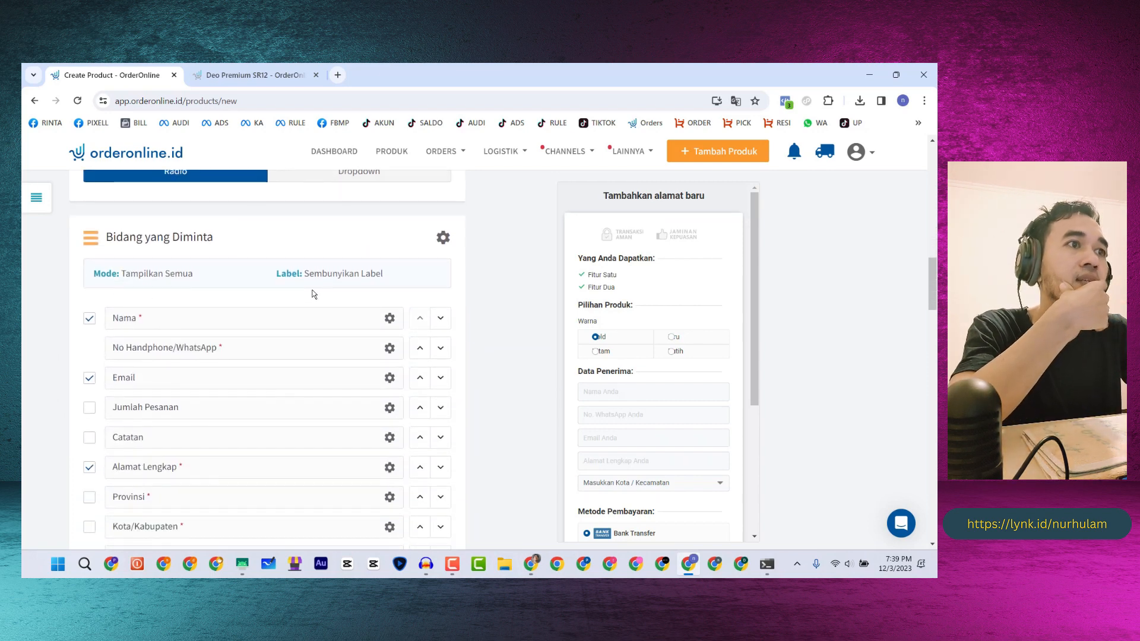
click(443, 238)
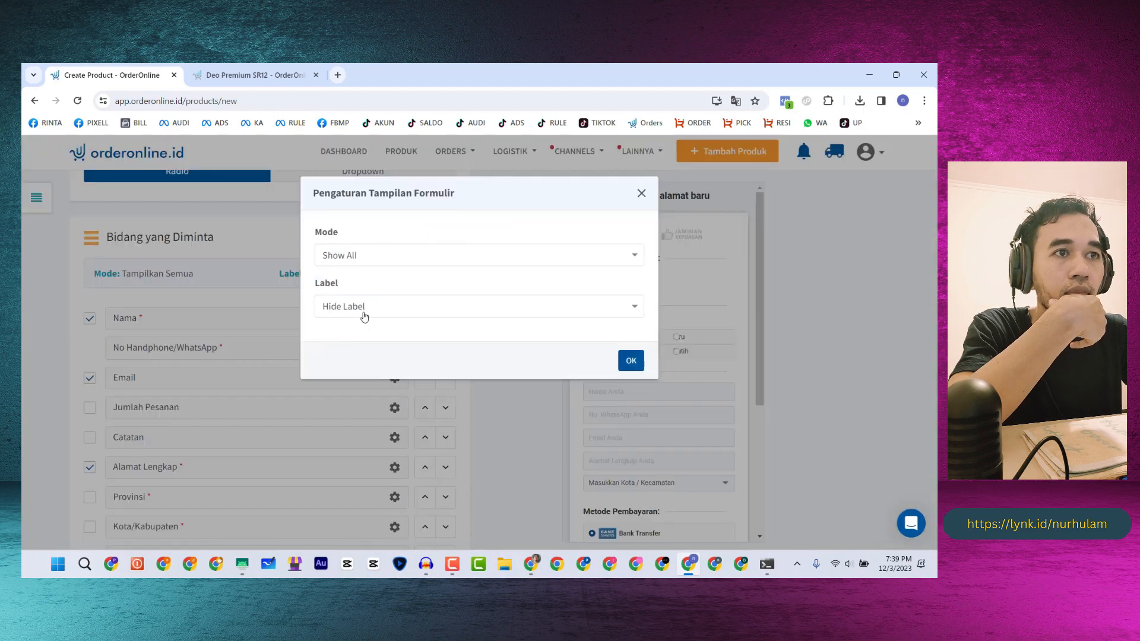
click(642, 193)
scroll(205, 320, up, 9)
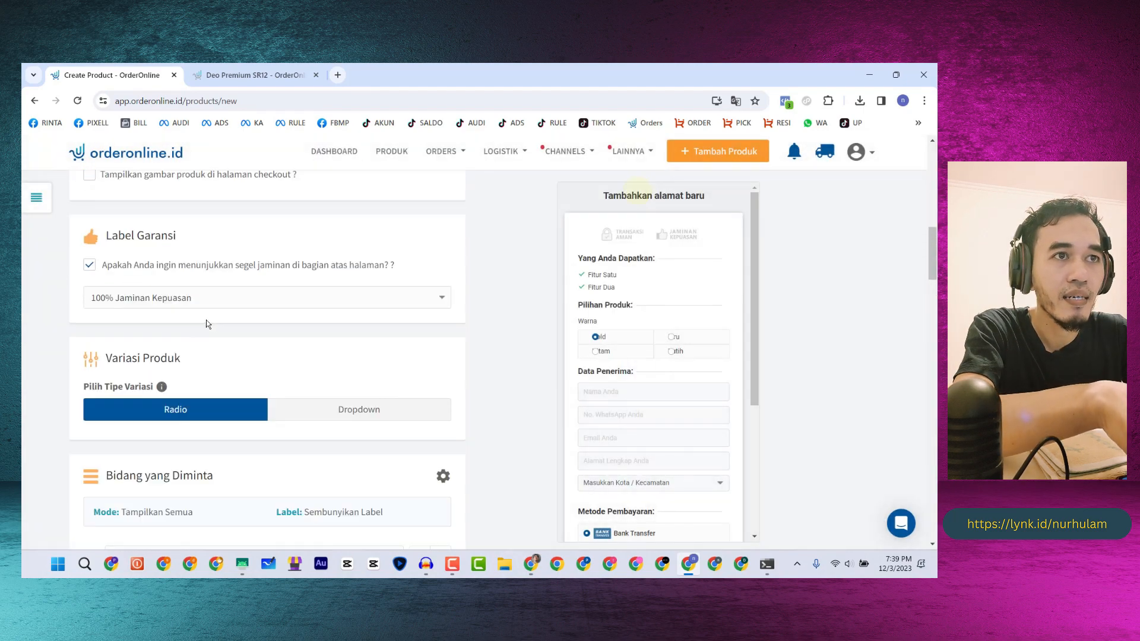
scroll(215, 325, up, 7)
- Replace the 'Data Penerima:' section title with 'Informasi kontak' copied from the reference, and confirm
scroll(234, 318, down, 3)
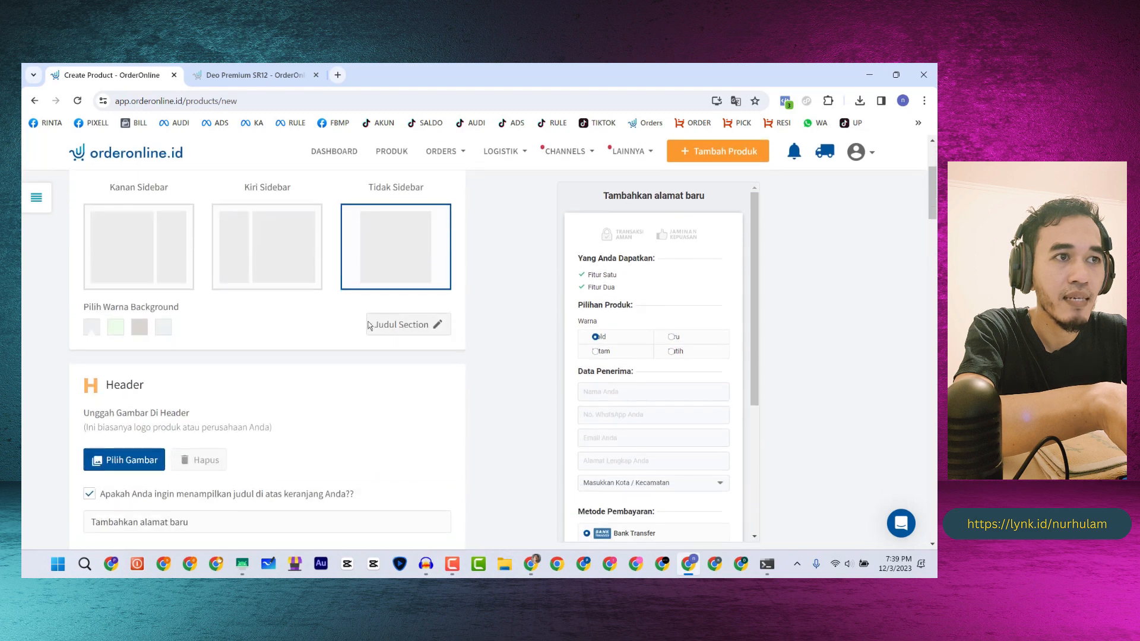
click(427, 326)
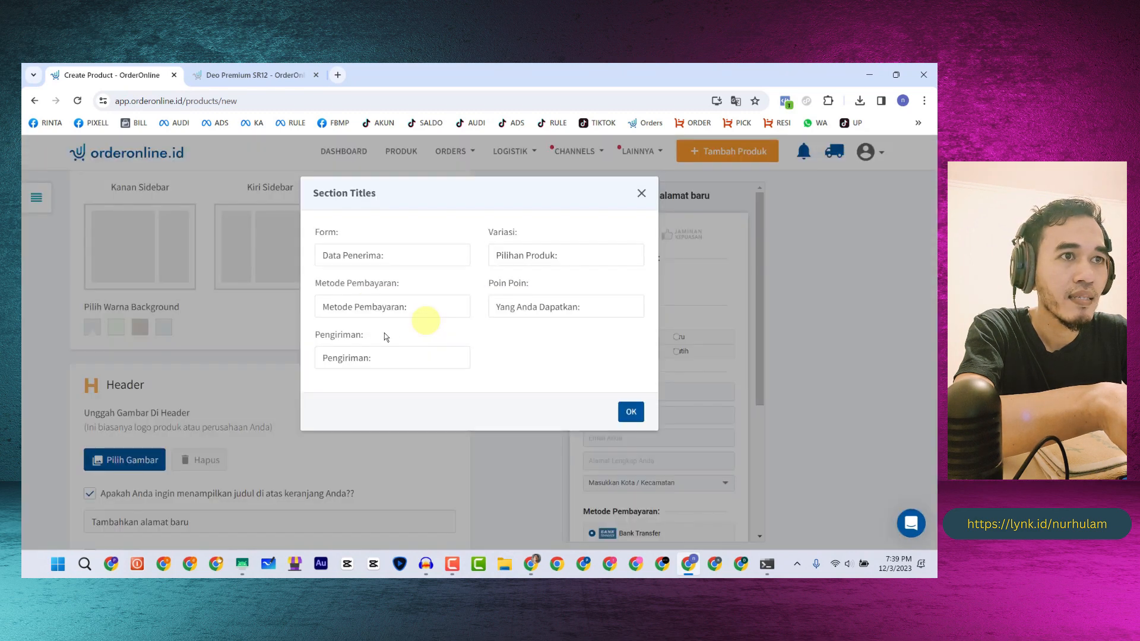
click(232, 75)
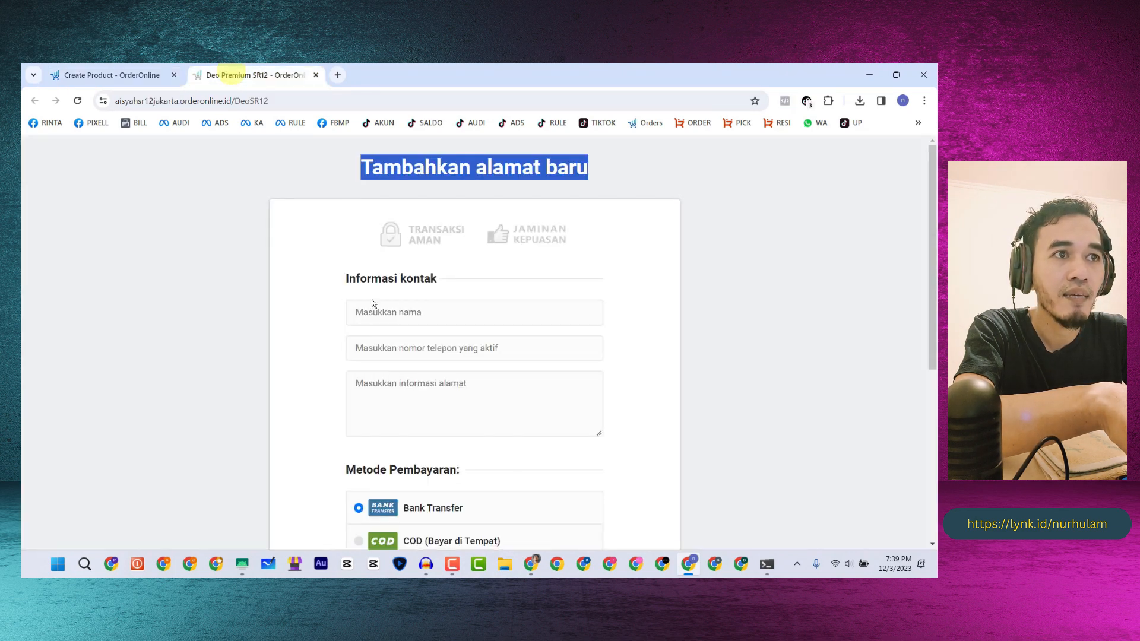
drag(446, 283, 346, 279)
key(ctrl+c)
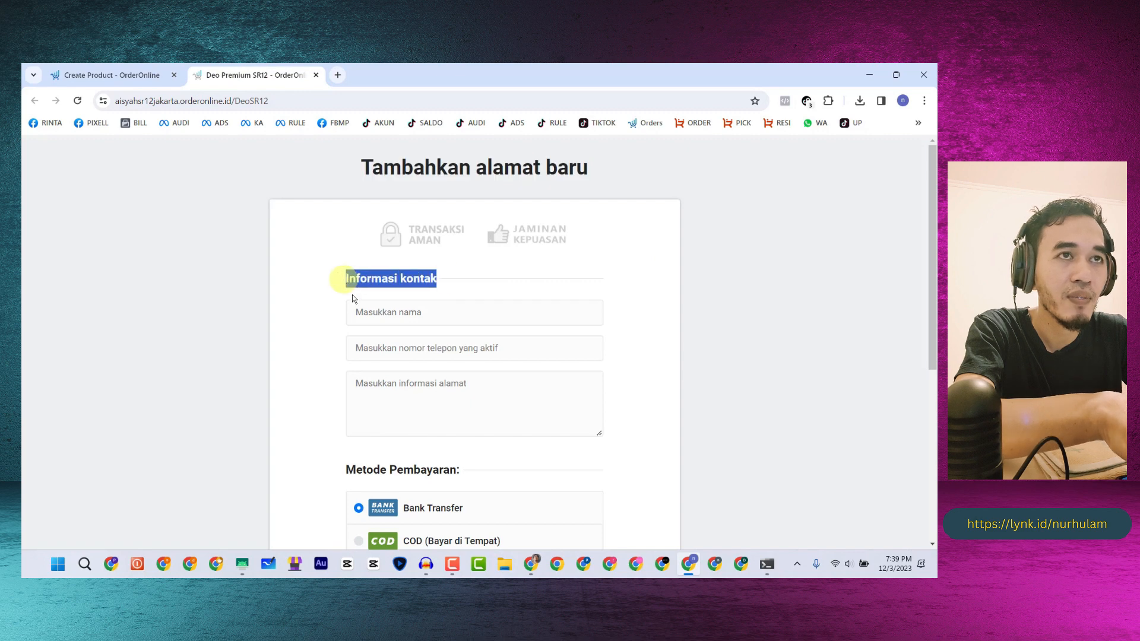
click(133, 75)
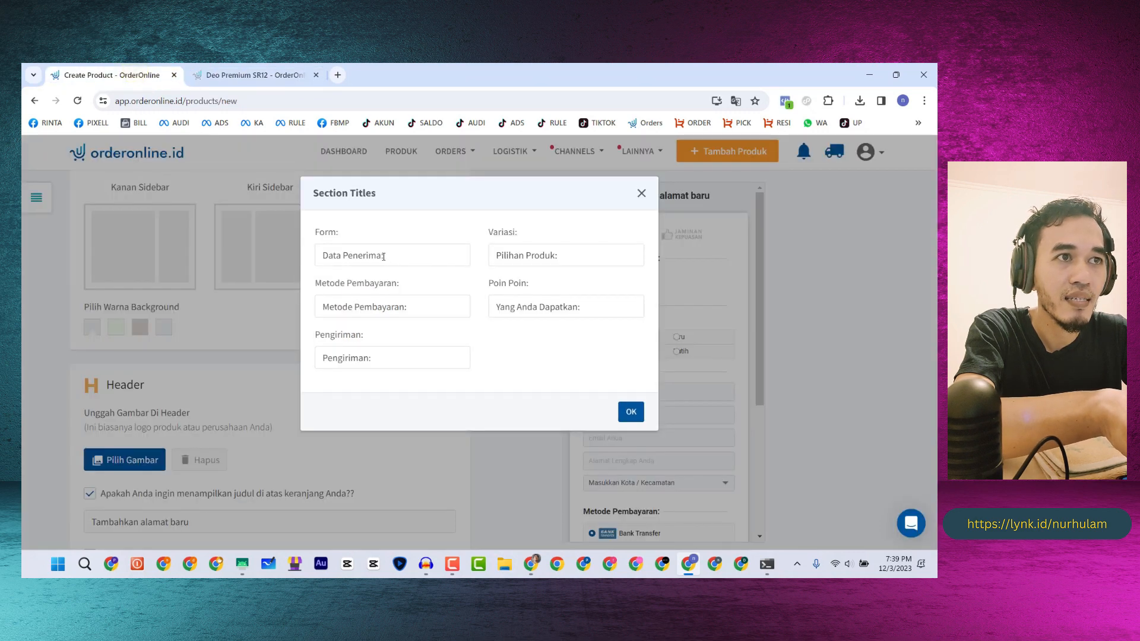
drag(386, 254, 311, 254)
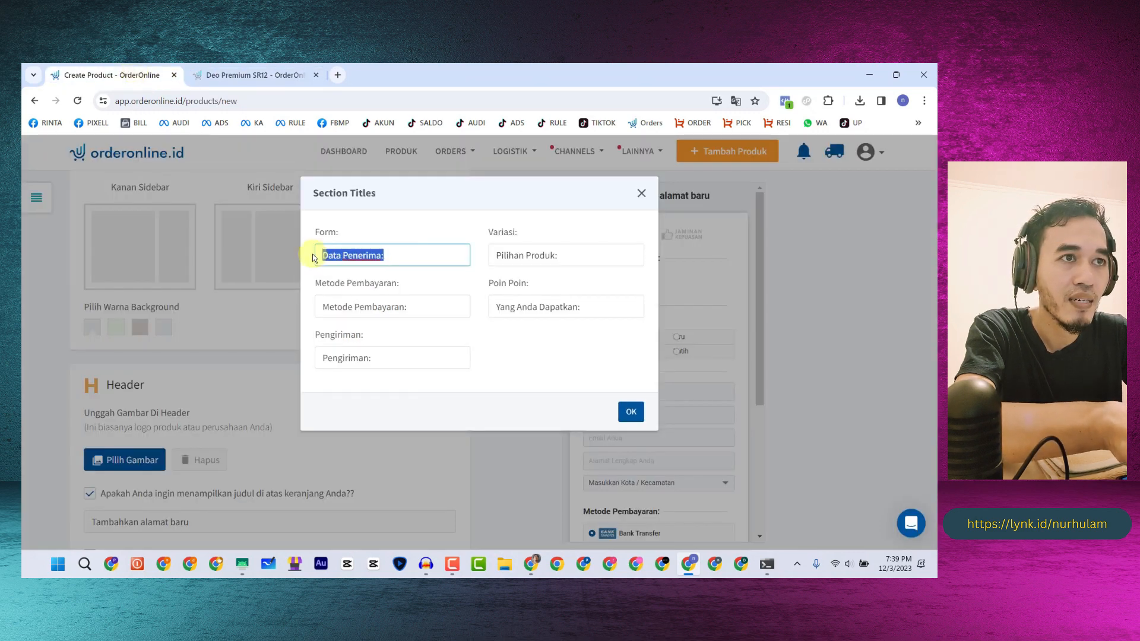
key(ctrl+v)
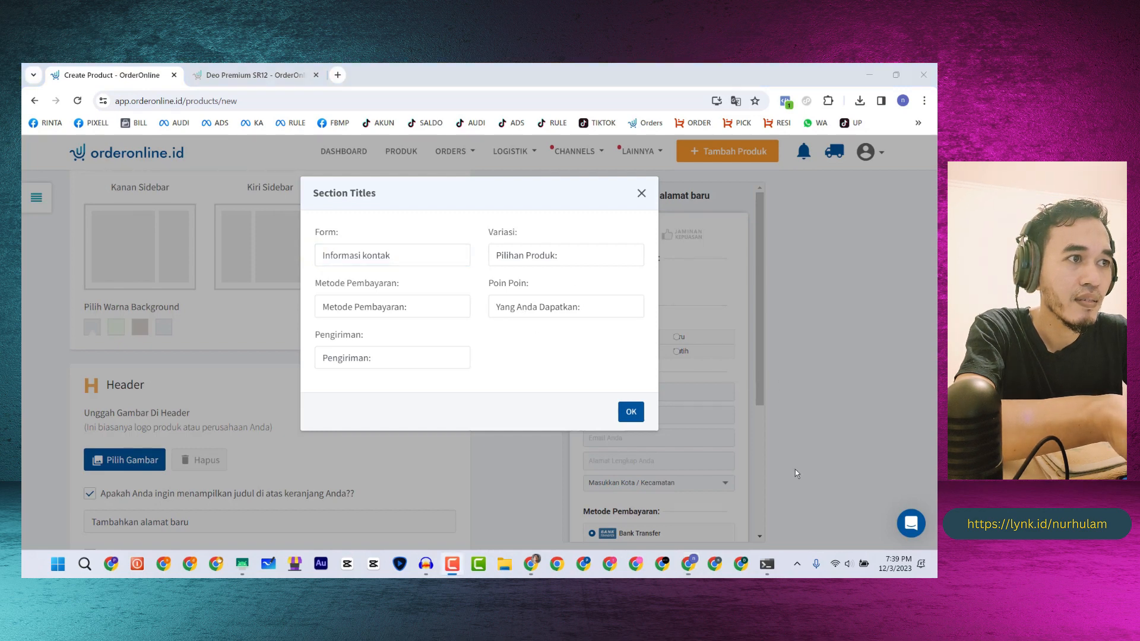
click(629, 413)
scroll(599, 270, down, 3)
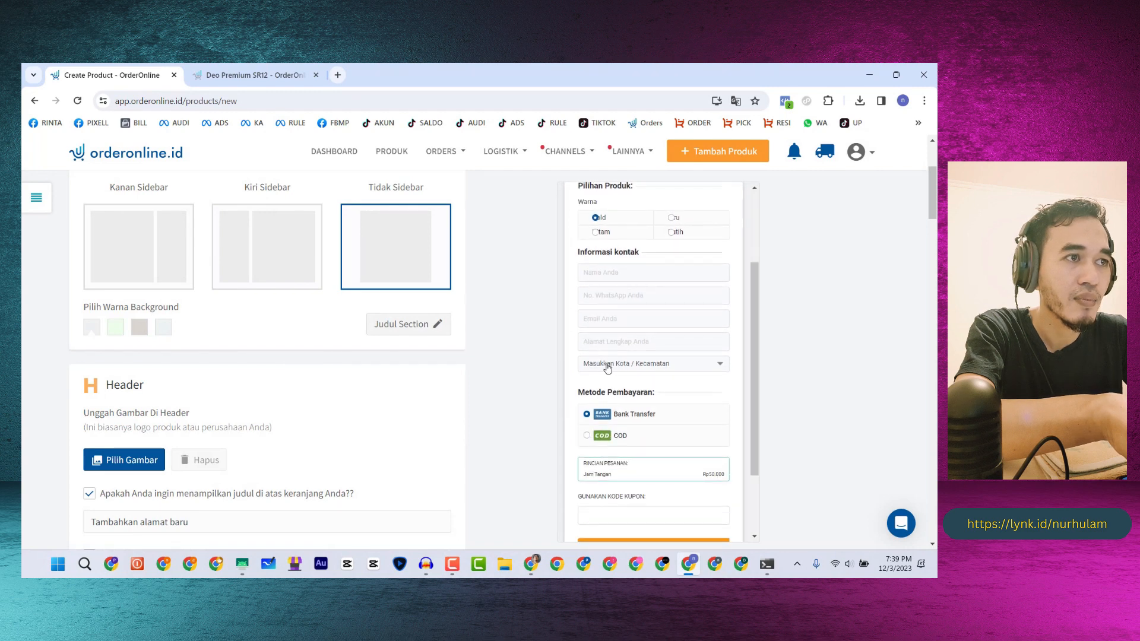
click(249, 75)
scroll(350, 372, down, 3)
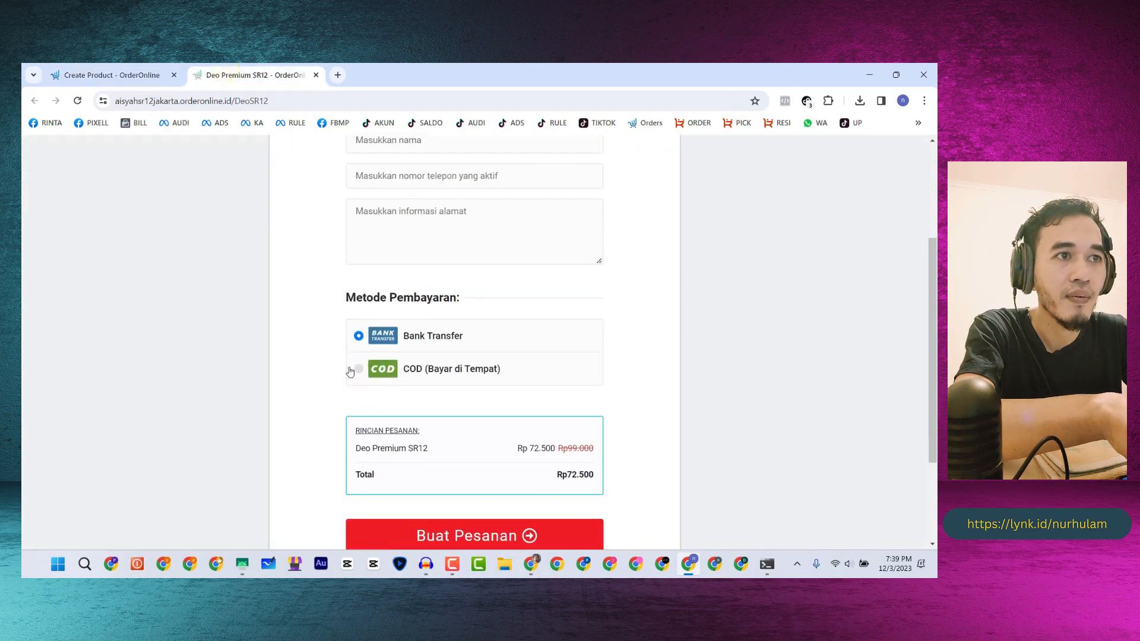
scroll(445, 305, down, 2)
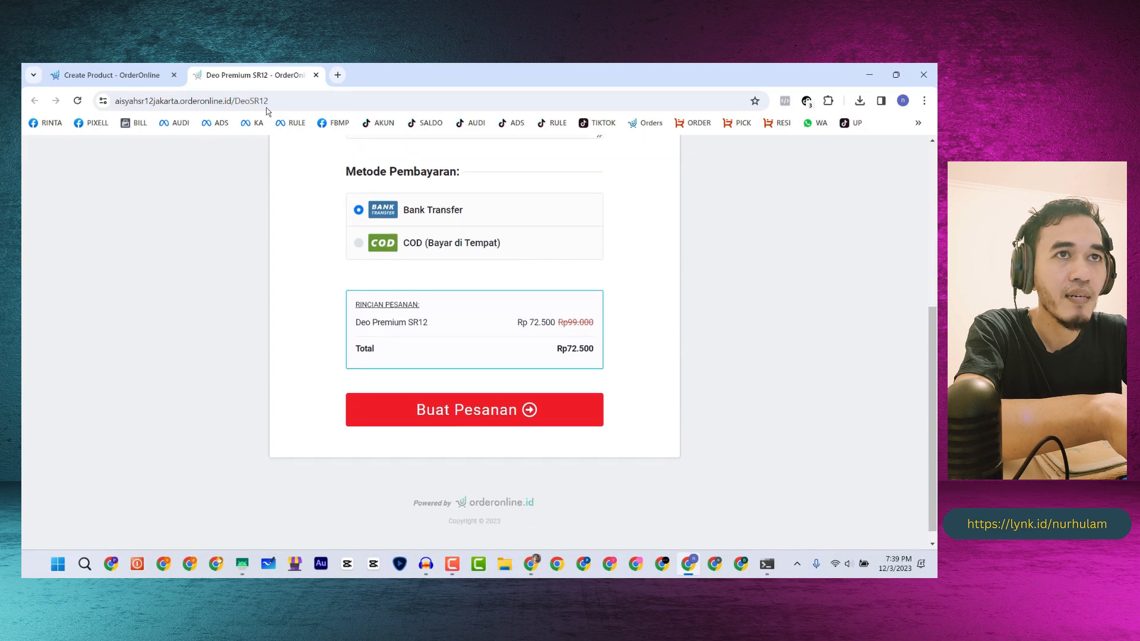
click(116, 74)
scroll(140, 357, down, 2)
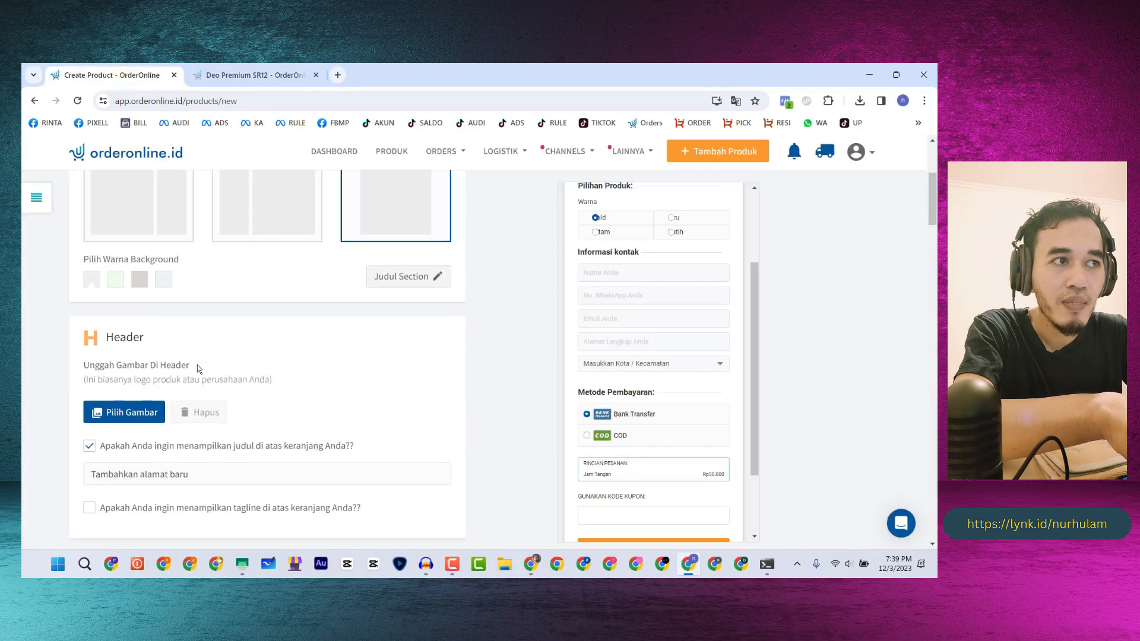
scroll(200, 370, down, 1)
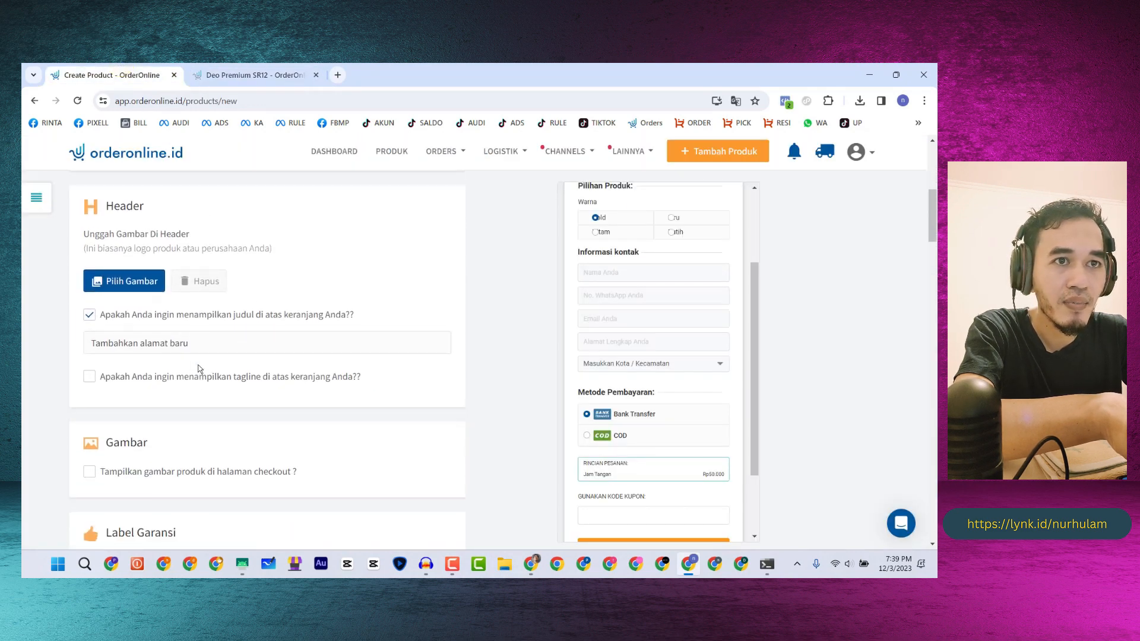
scroll(199, 369, down, 6)
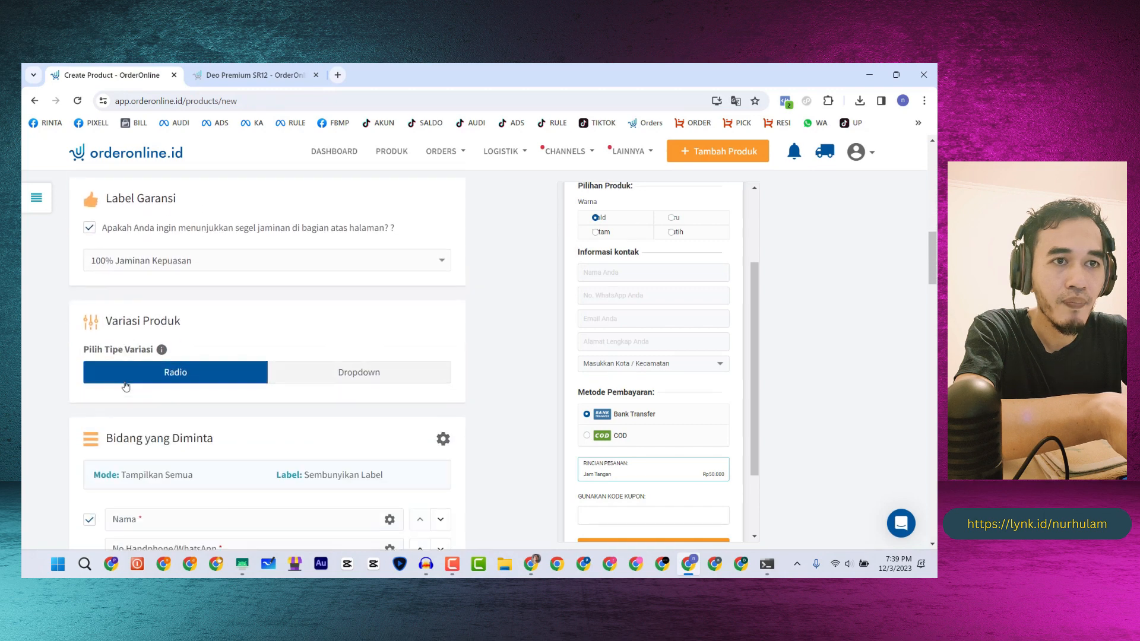
scroll(126, 387, down, 4)
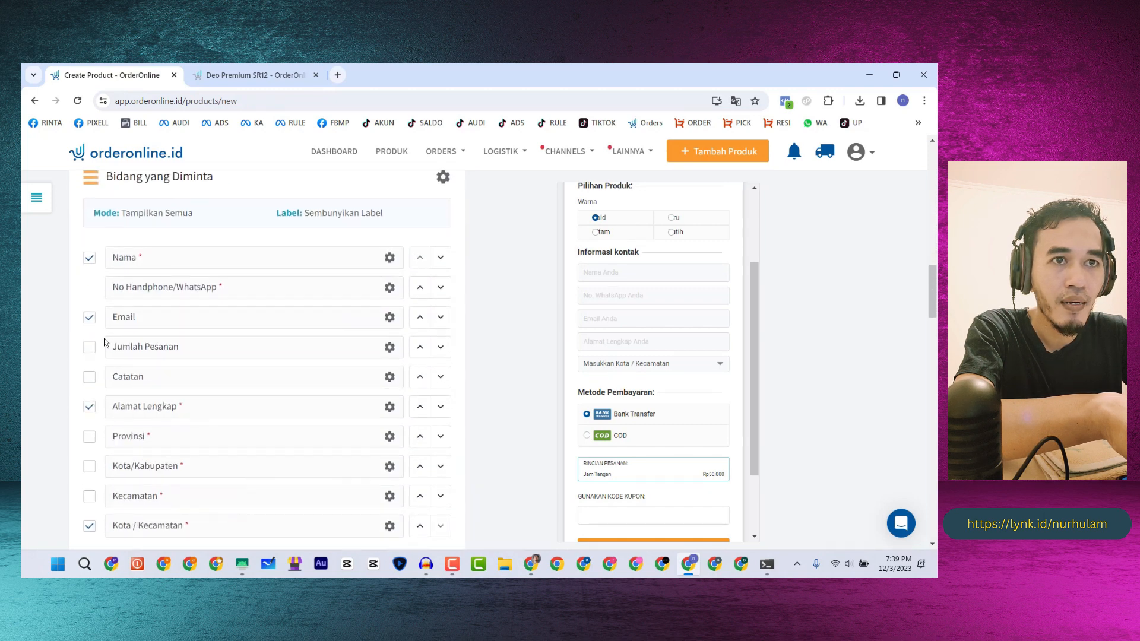
- Remove the Email and Kota / Kecamatan fields from the checkout form
click(89, 317)
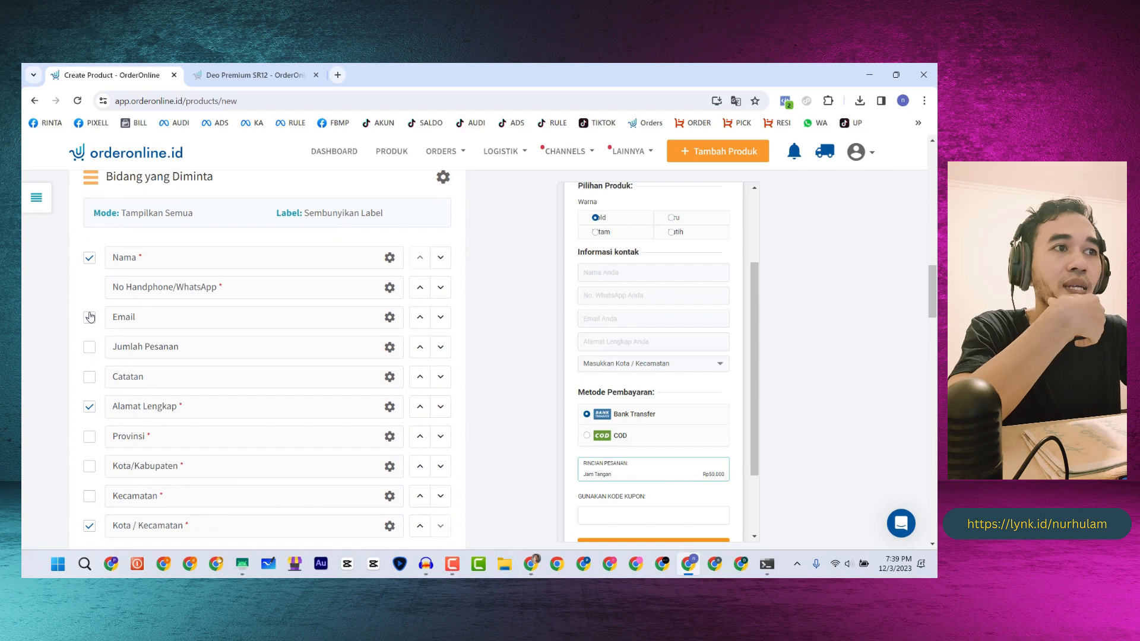
click(90, 317)
click(258, 74)
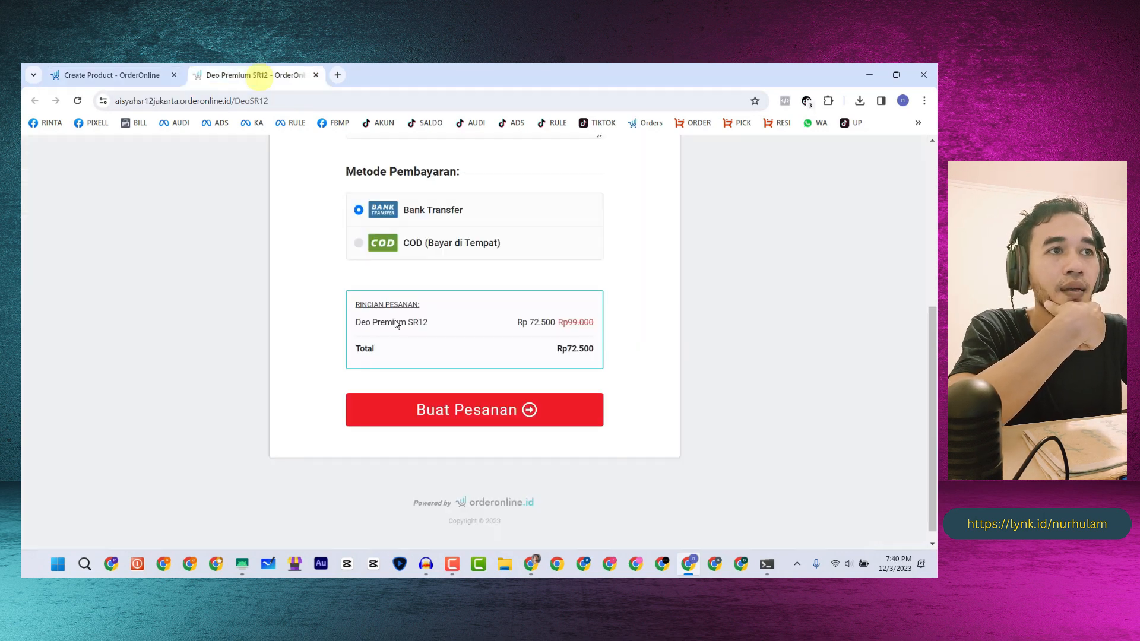
scroll(397, 325, up, 3)
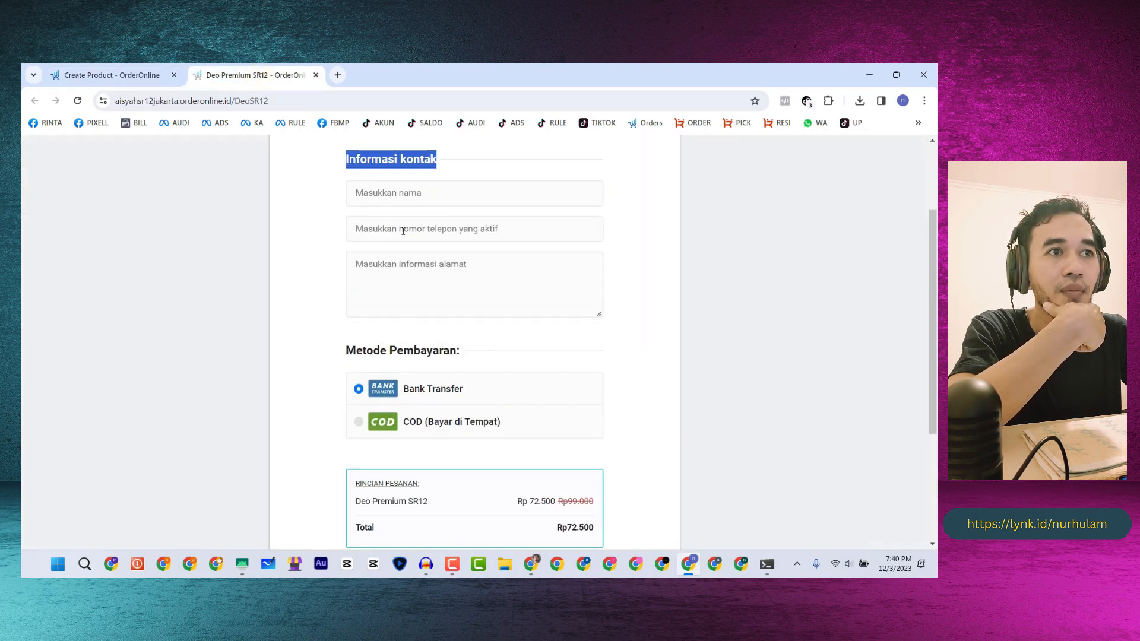
click(112, 75)
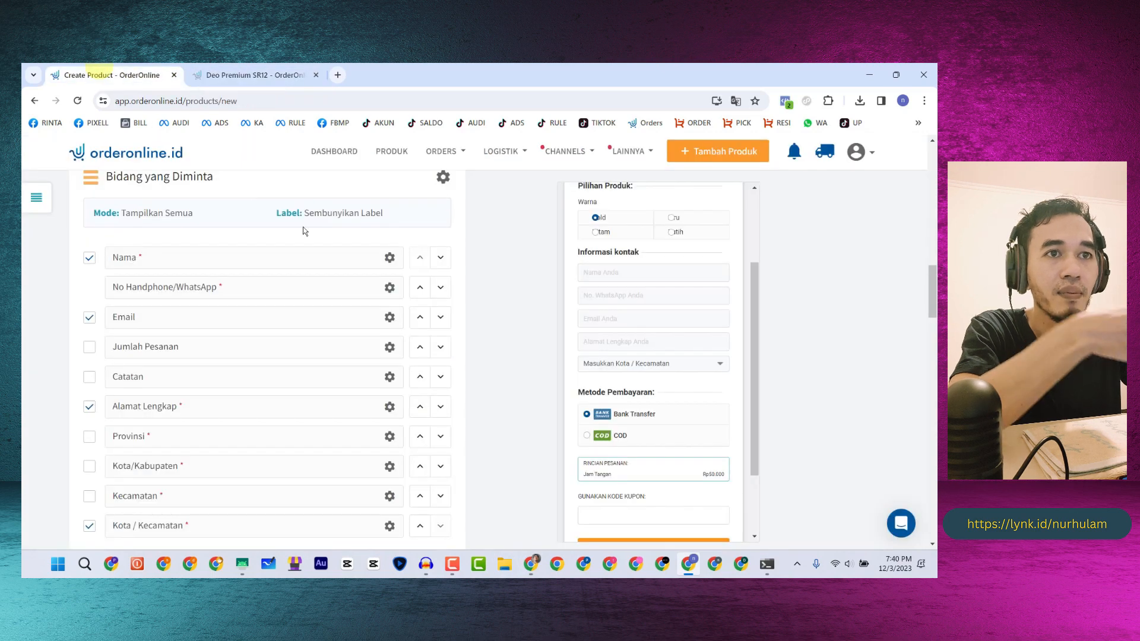
click(89, 318)
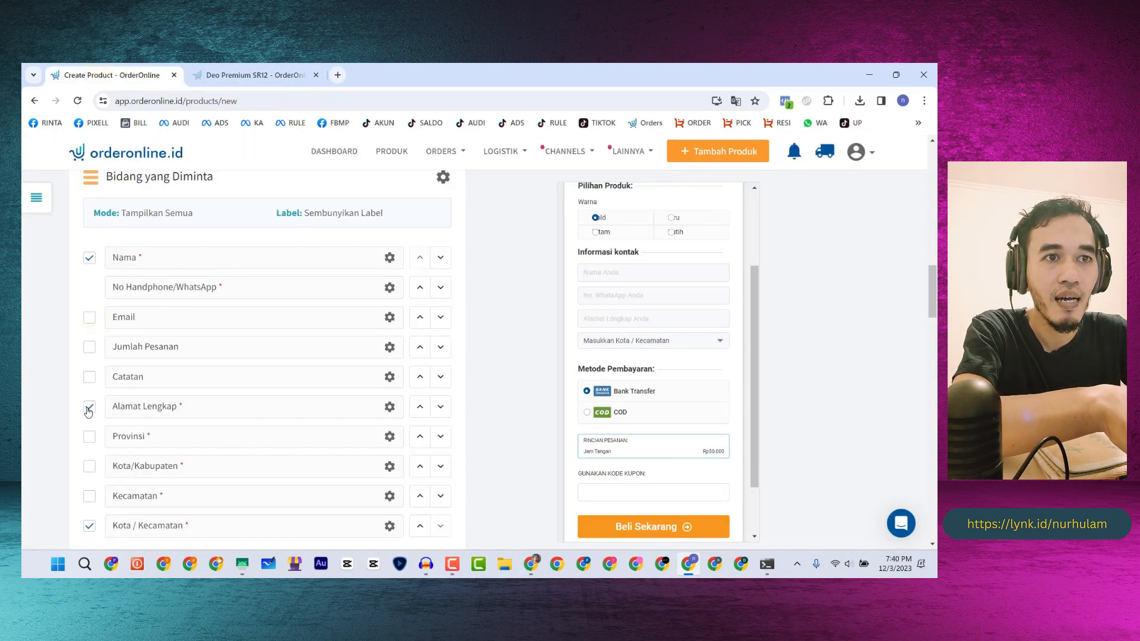
scroll(91, 415, down, 1)
click(90, 468)
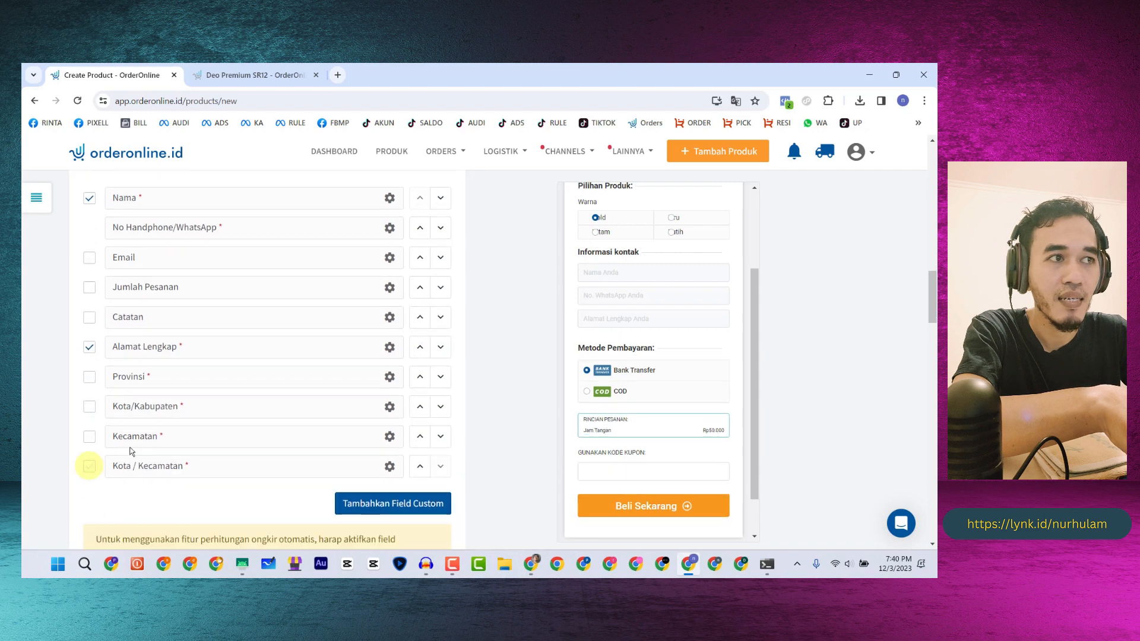
- Compare the preview's name, WhatsApp and address fields with the reference page's address box
click(611, 272)
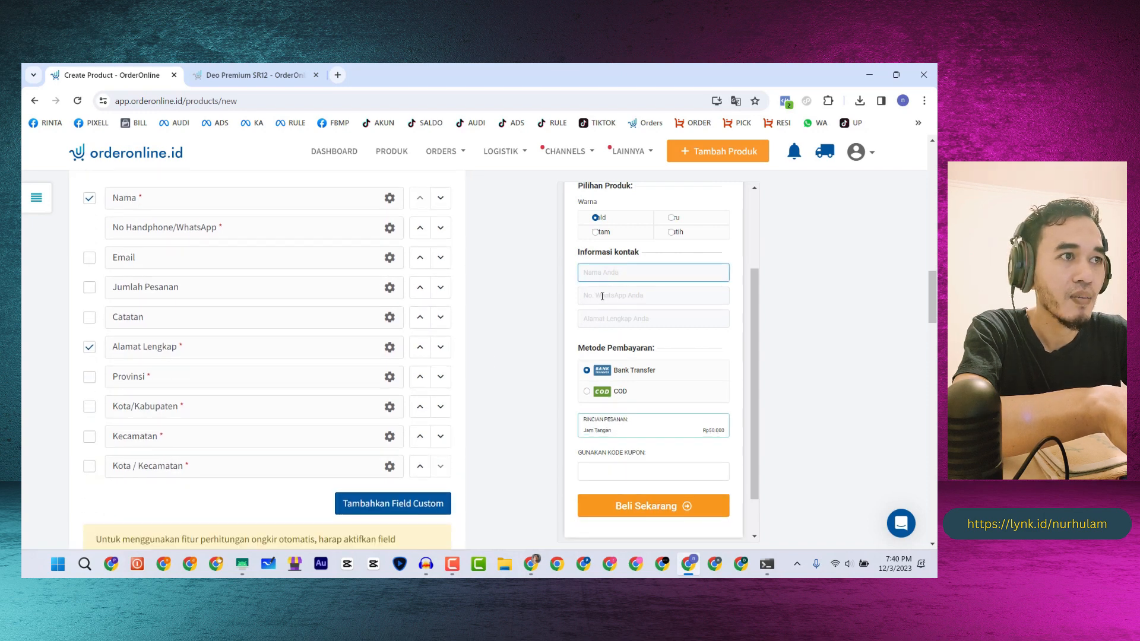
click(602, 296)
click(612, 319)
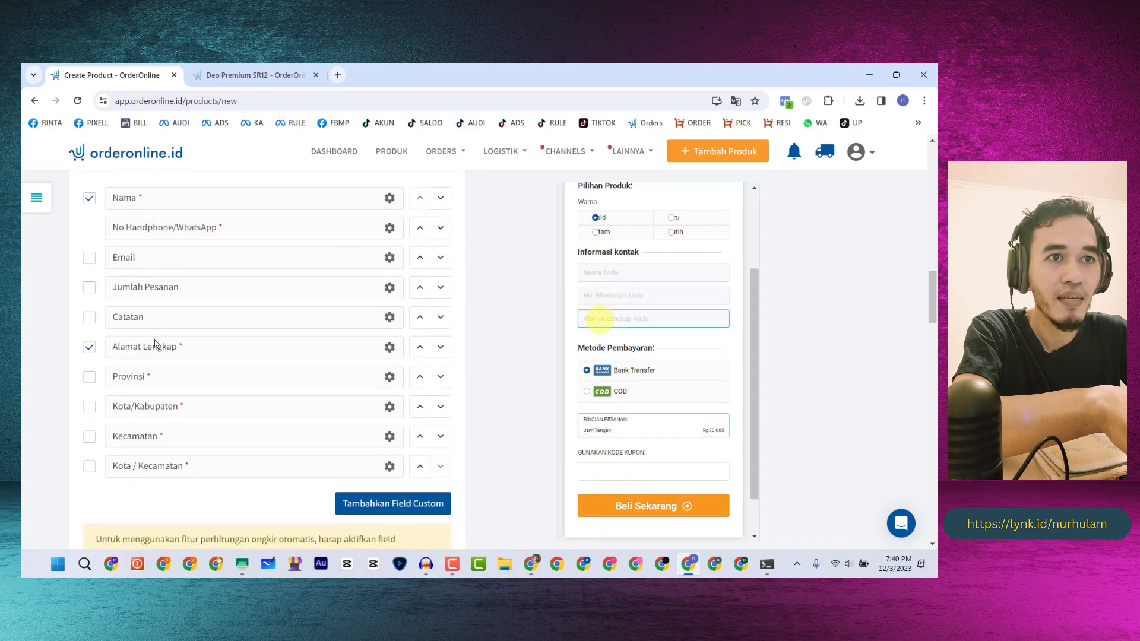
click(390, 348)
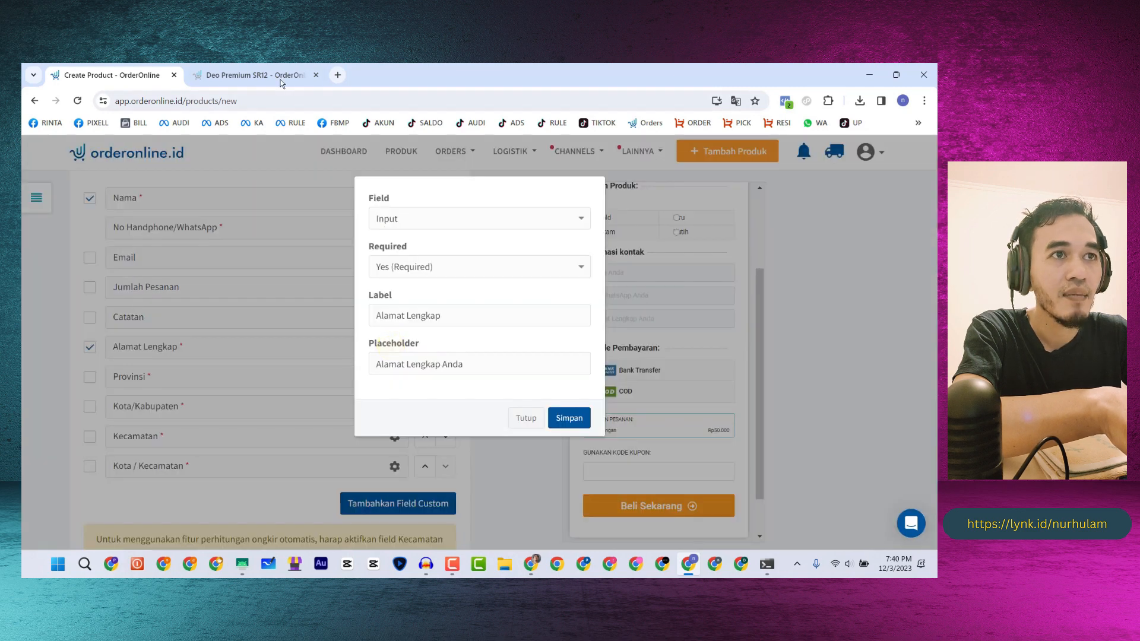
click(252, 75)
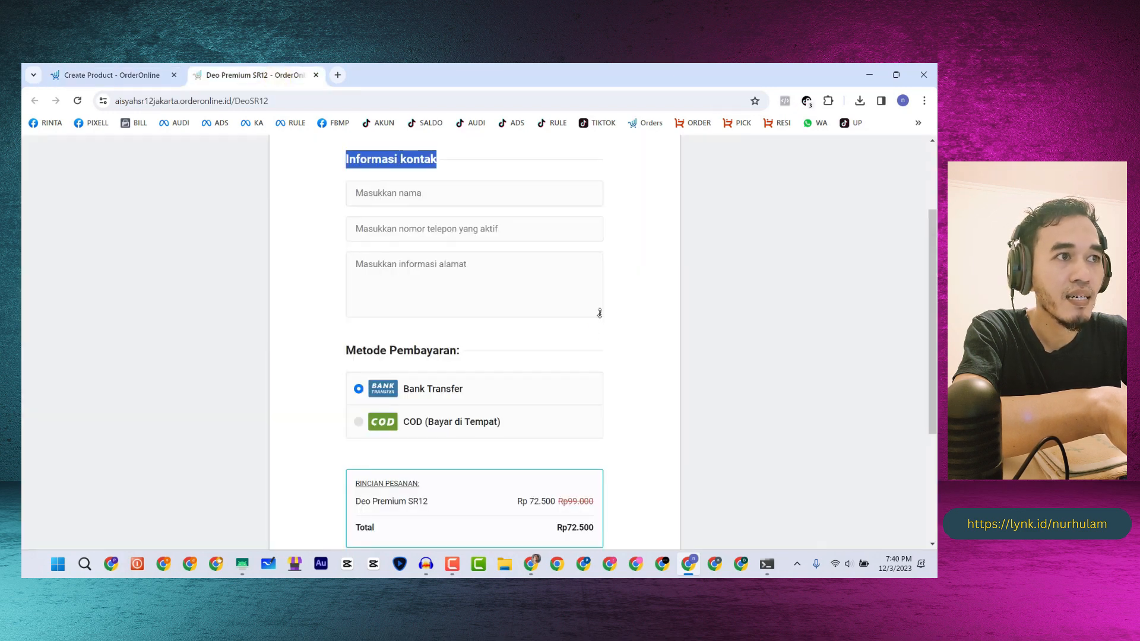
drag(600, 313, 601, 402)
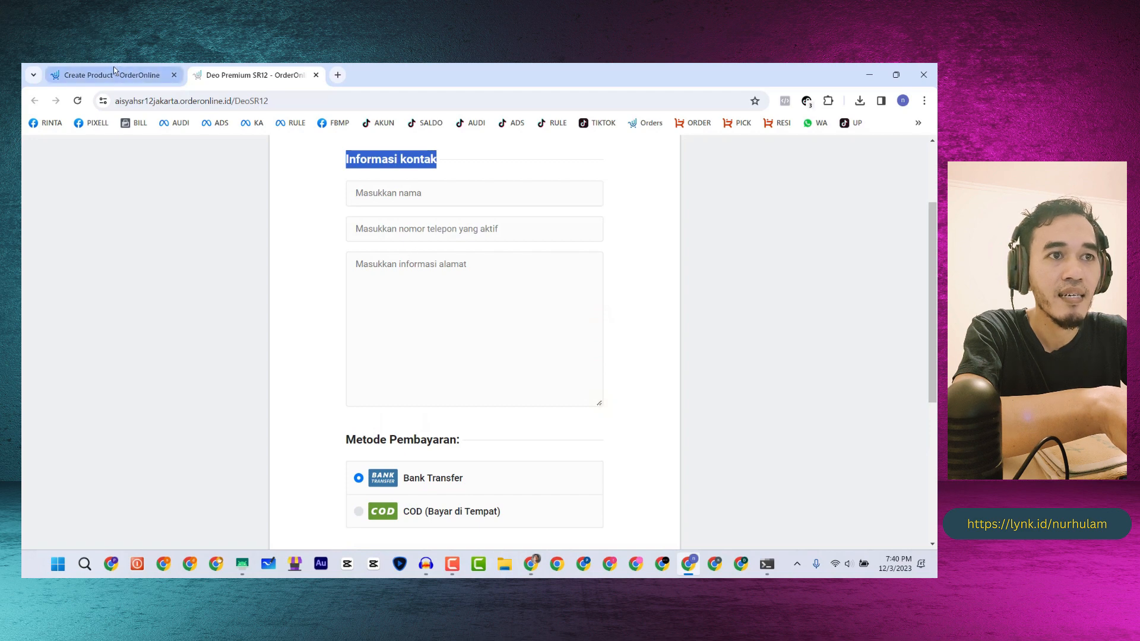
click(151, 70)
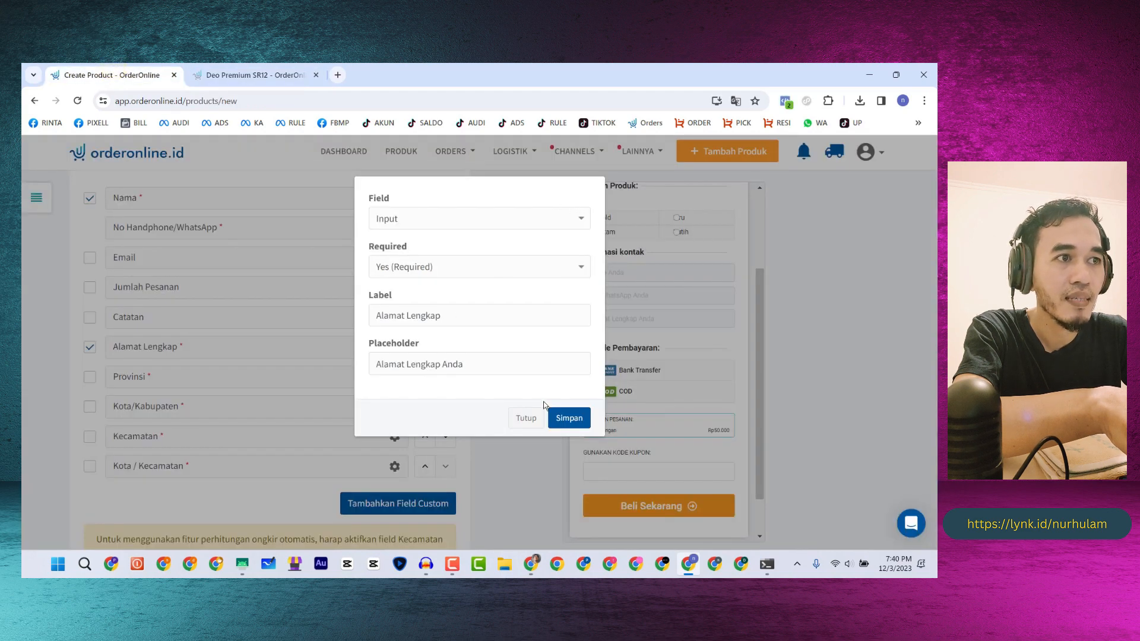
click(530, 418)
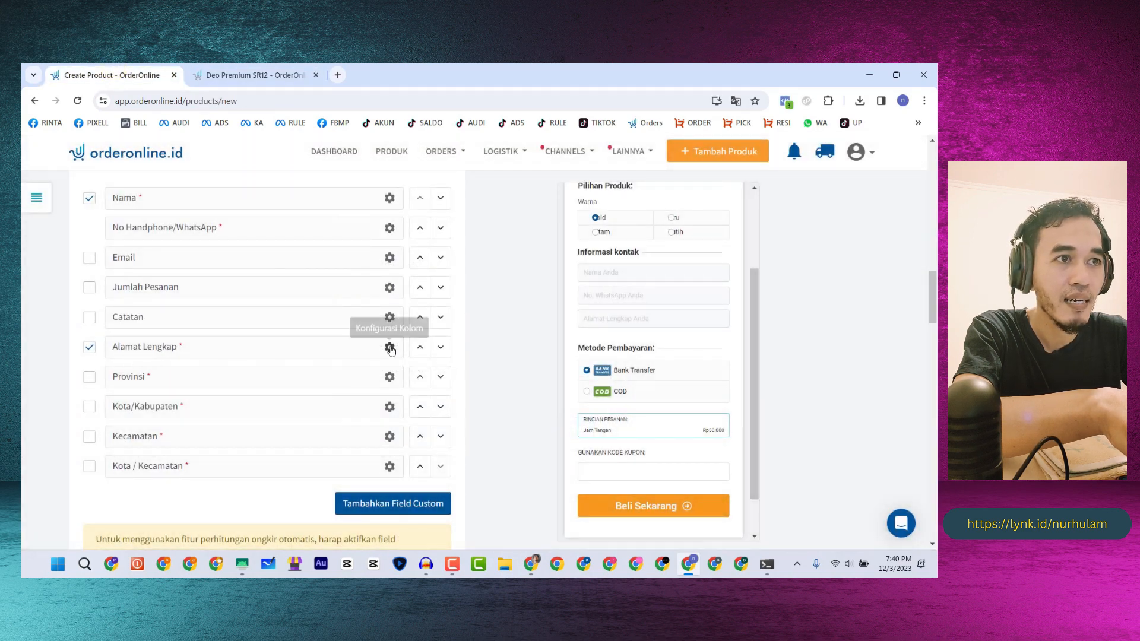
- Make Alamat Lengkap a Textarea with placeholder 'Masukkan informasi alamat' and save it
click(389, 346)
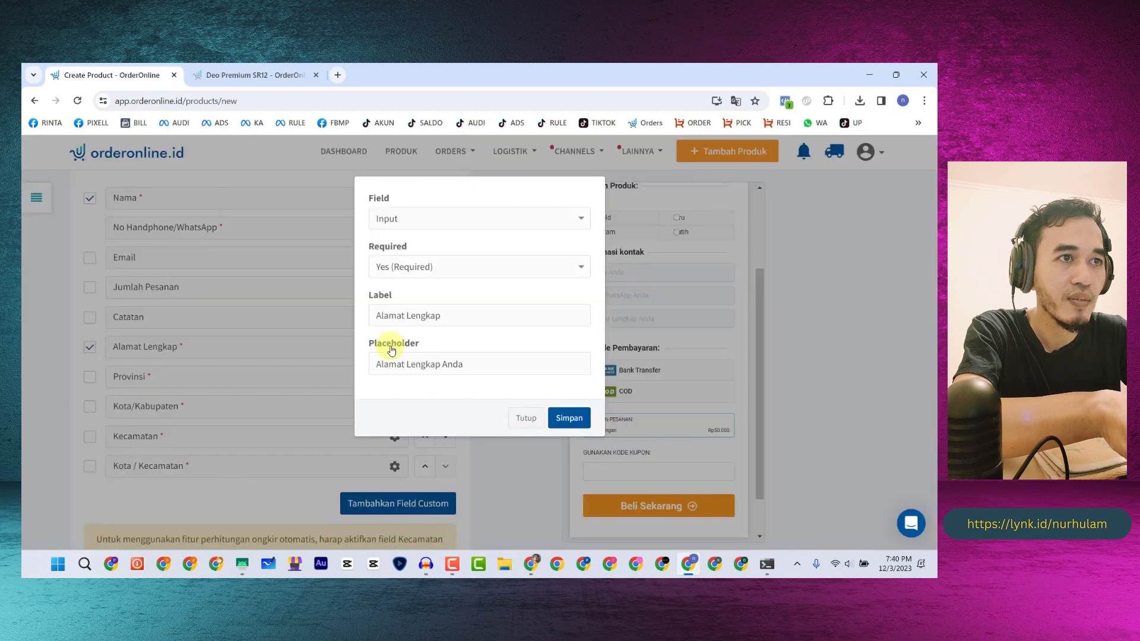
click(416, 225)
click(409, 248)
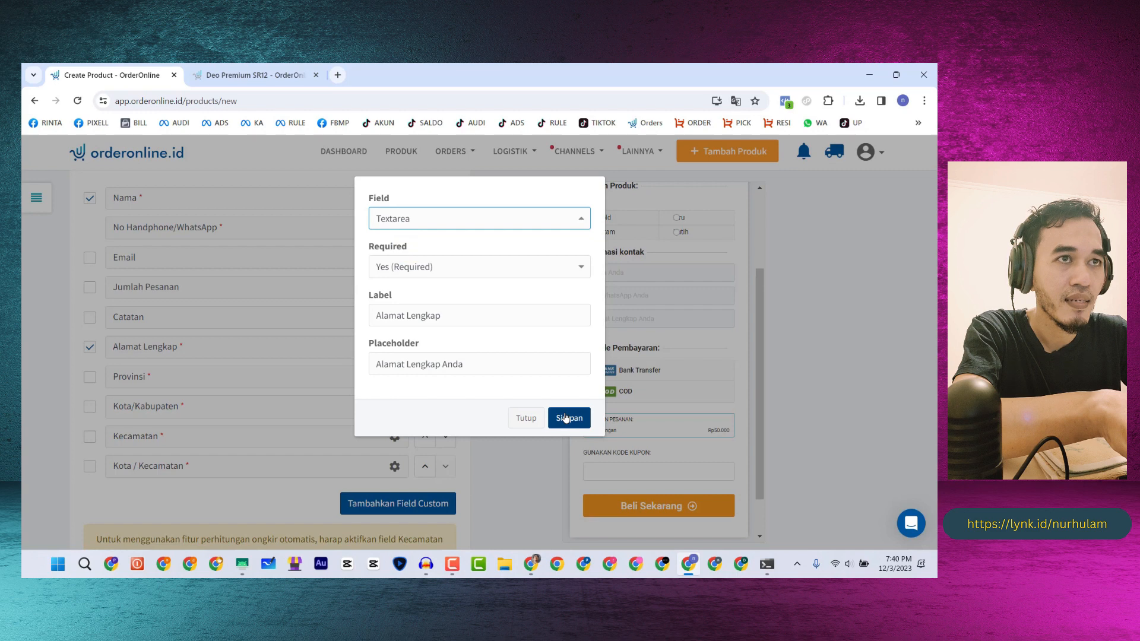
click(219, 72)
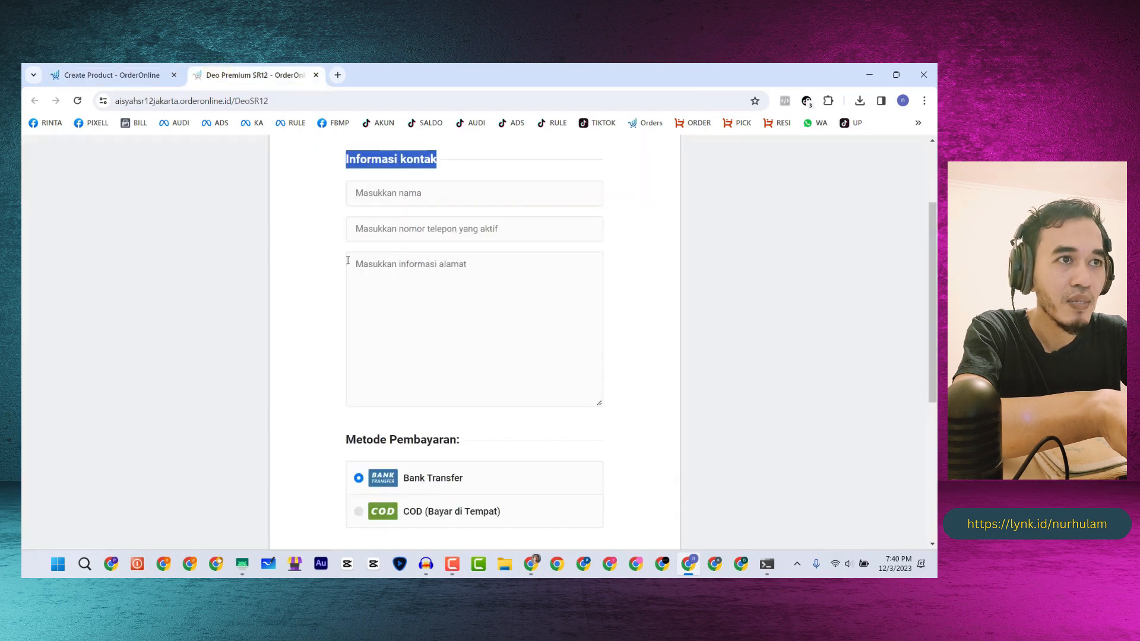
click(113, 74)
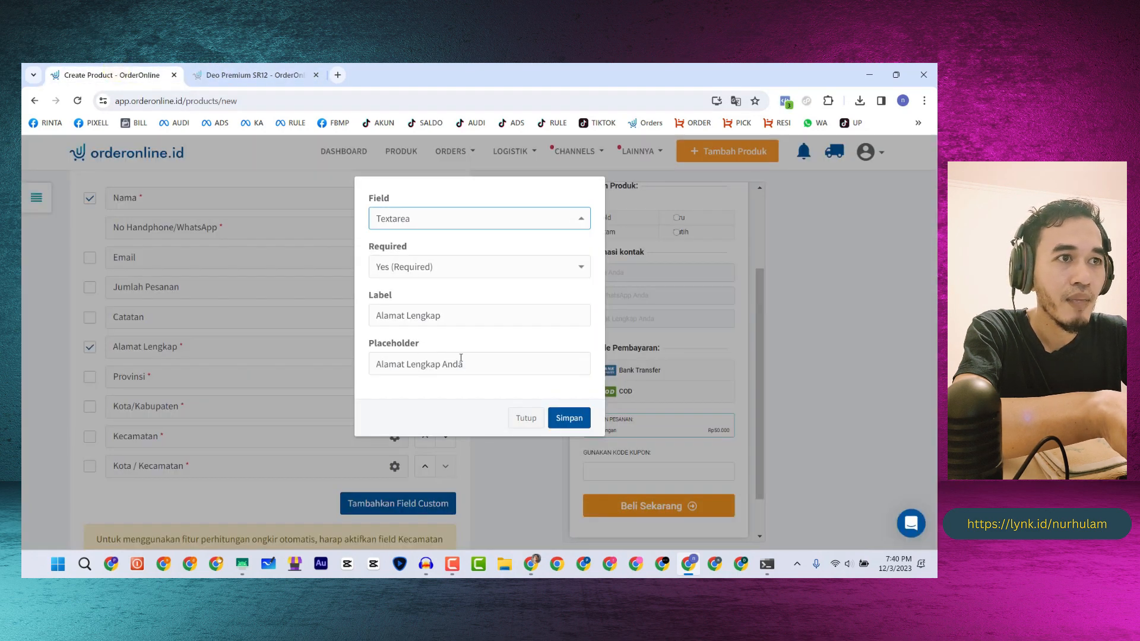
double_click(386, 364)
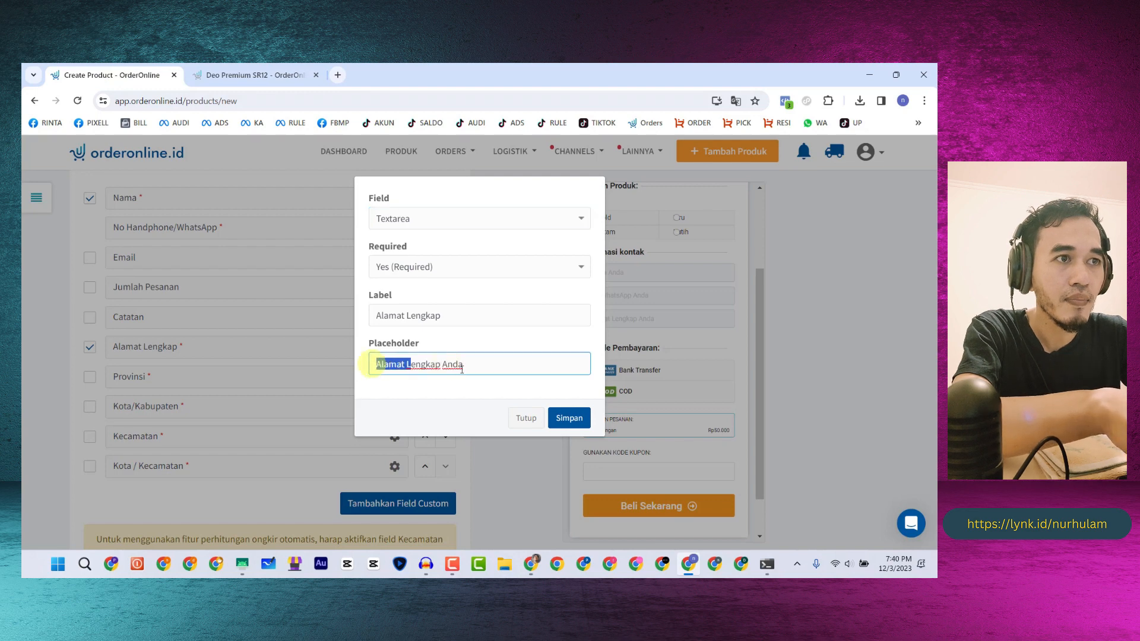
click(464, 366)
triple_click(464, 367)
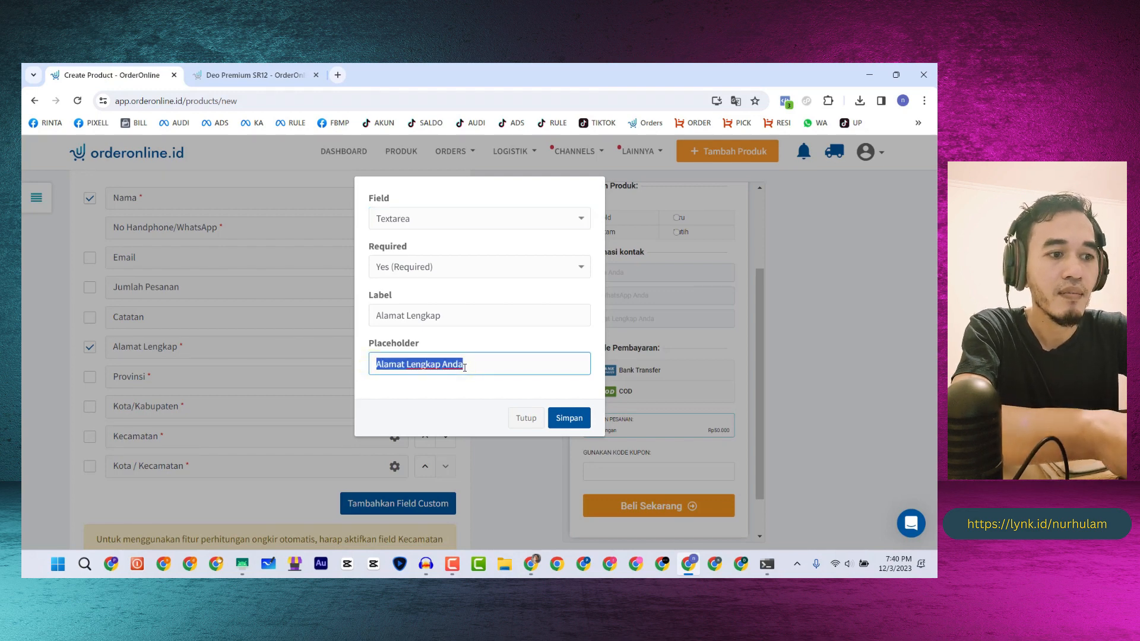
text(Masukkan in)
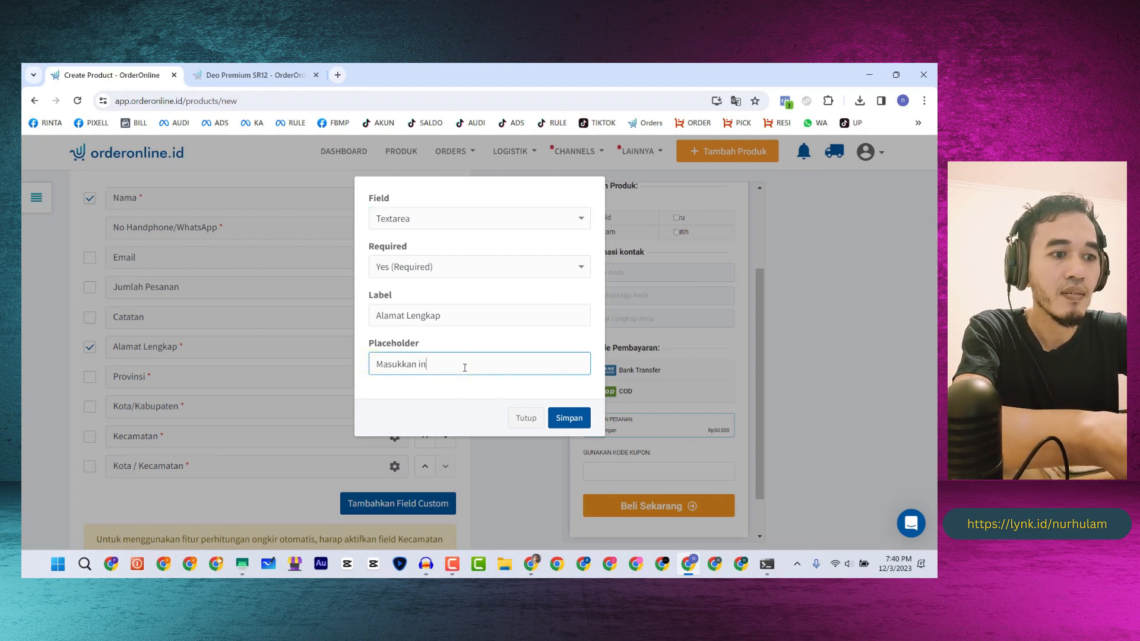
text(formasi alama)
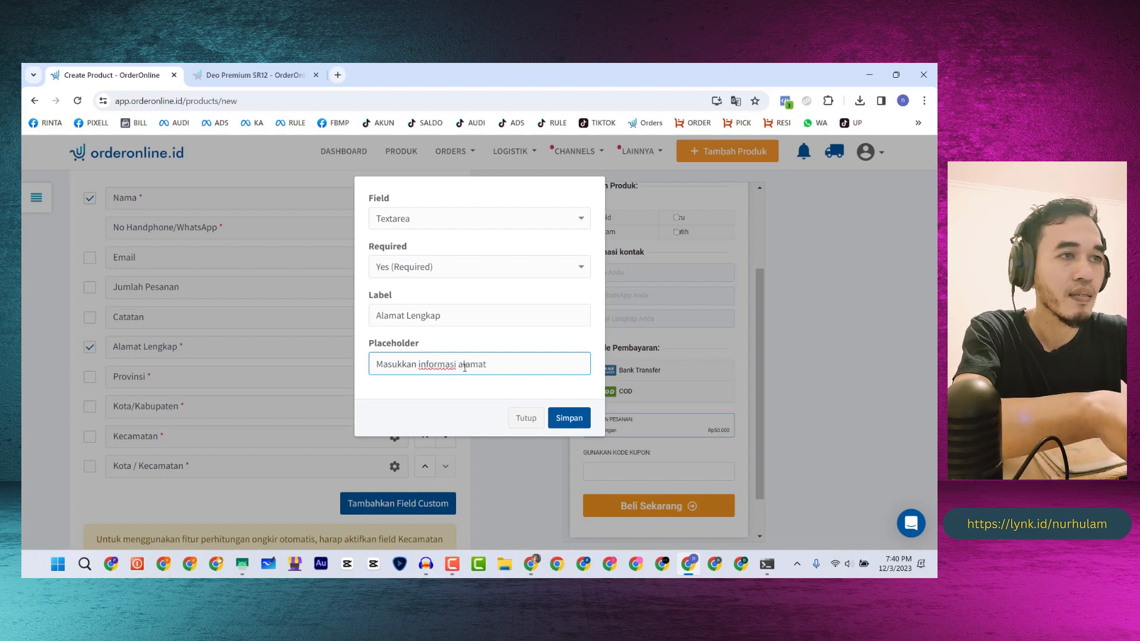
text(t)
click(561, 418)
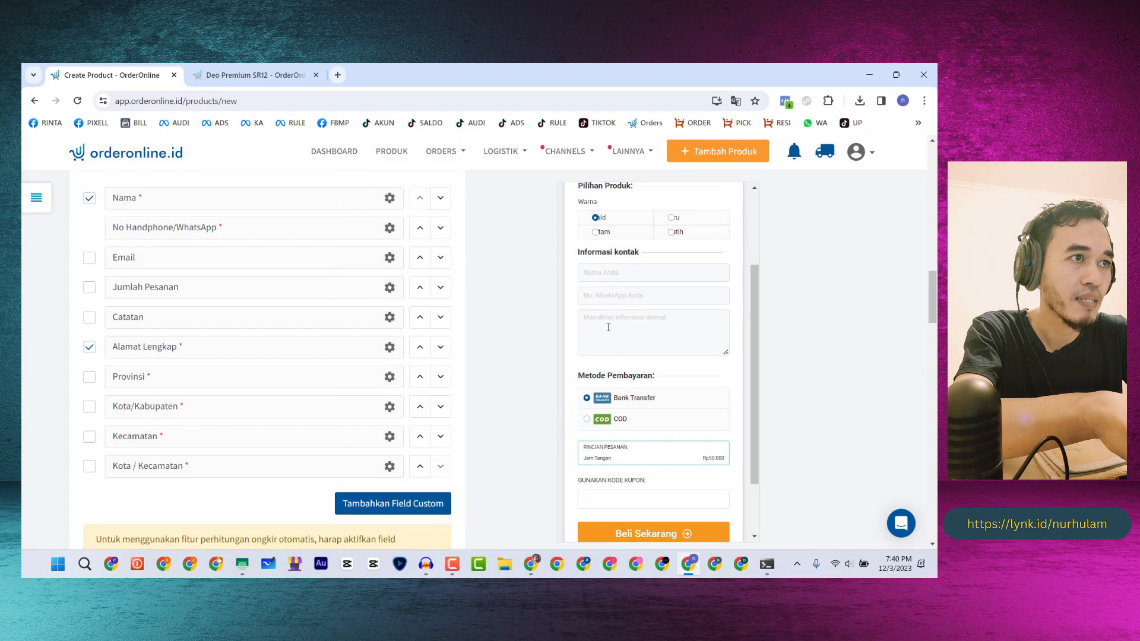
click(237, 77)
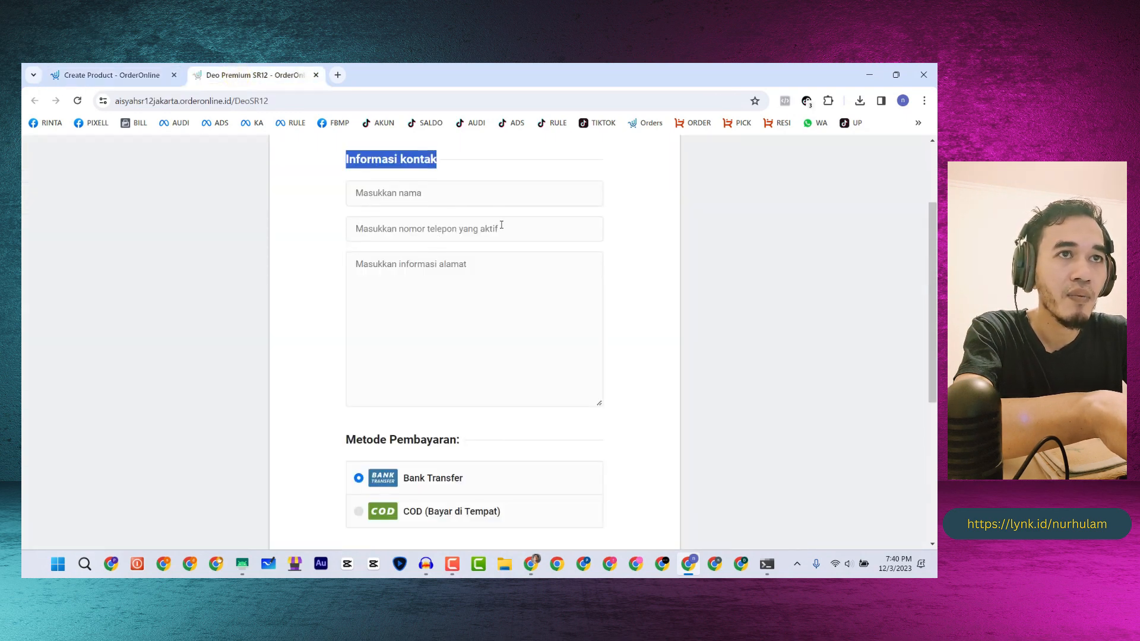
click(75, 75)
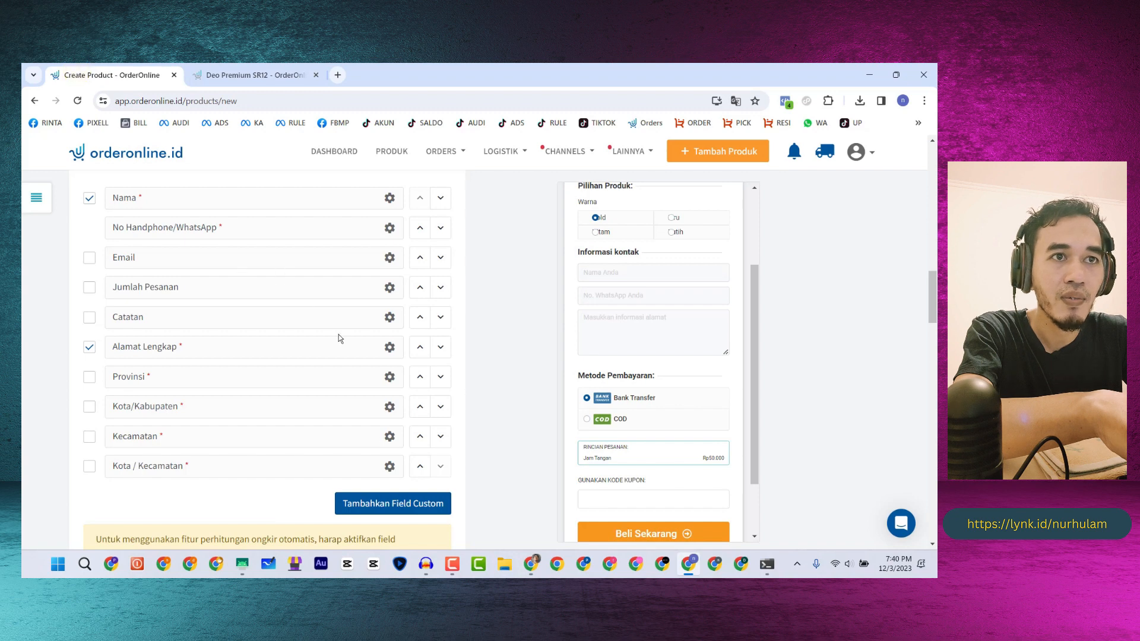
- Set the No Handphone/WhatsApp placeholder to 'Masukkan nomor telepon yang aktif' and save
scroll(337, 286, up, 1)
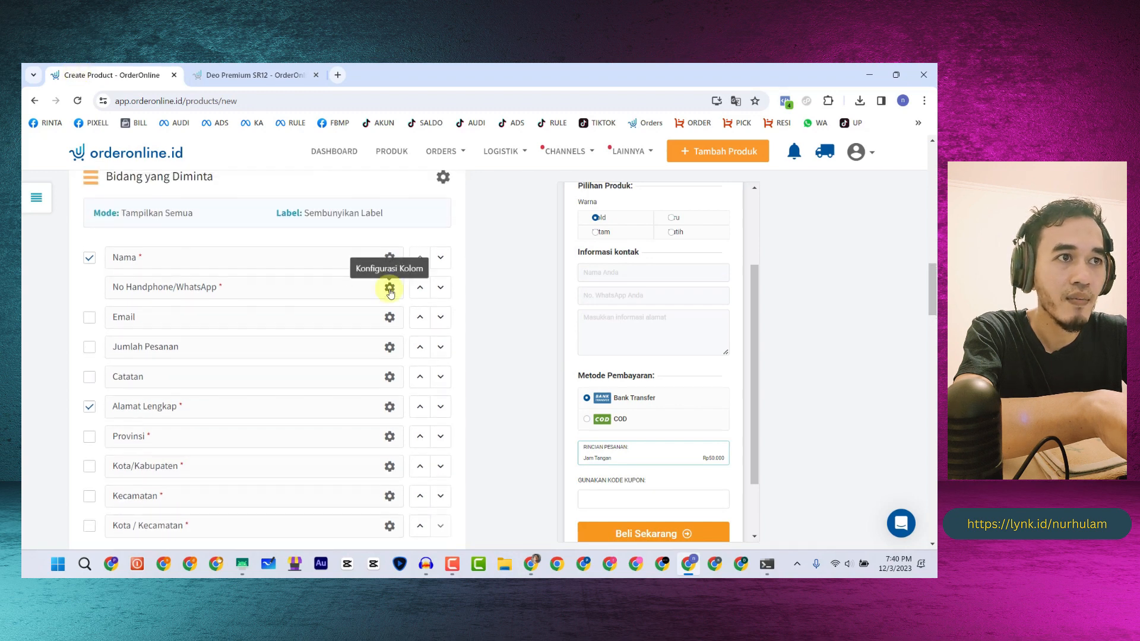
click(392, 287)
drag(455, 267, 349, 271)
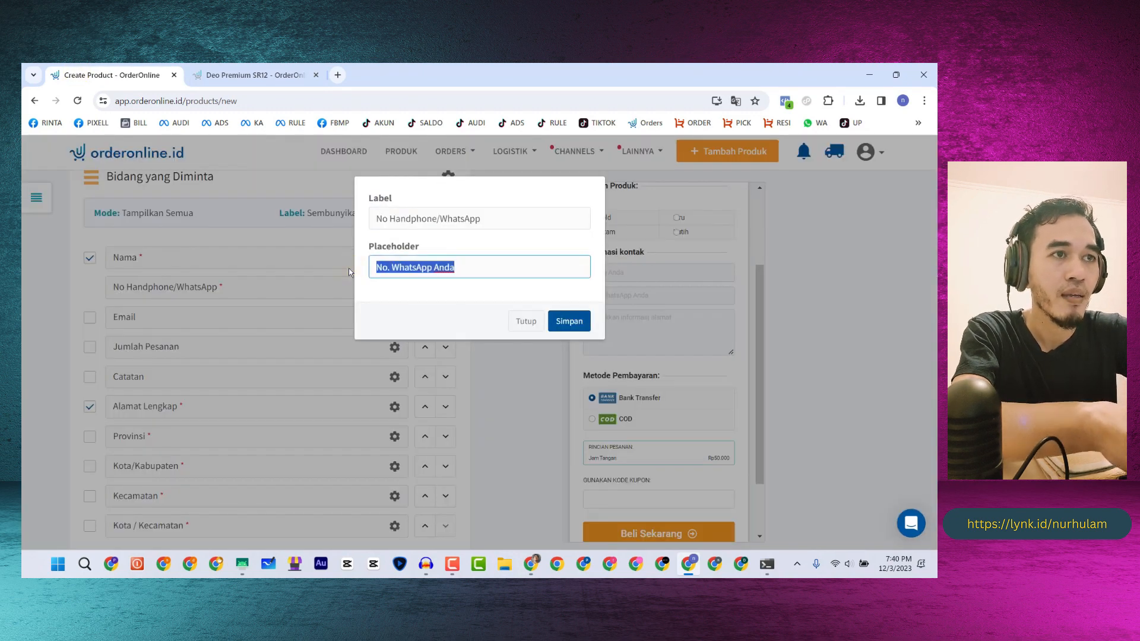
text(Masukkan )
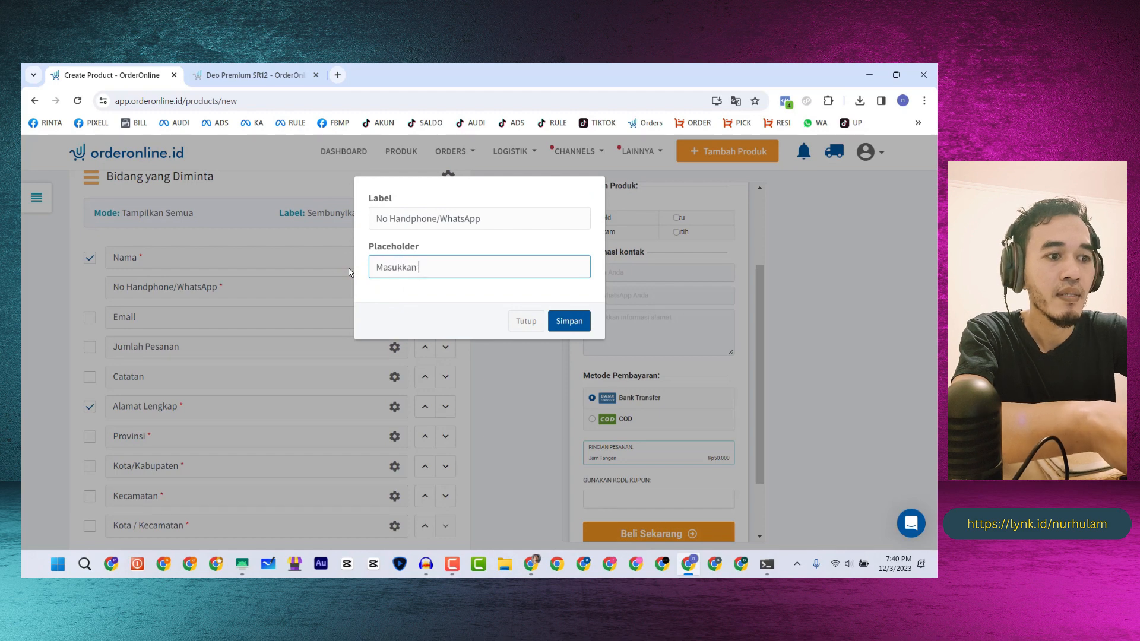
text(nomor t)
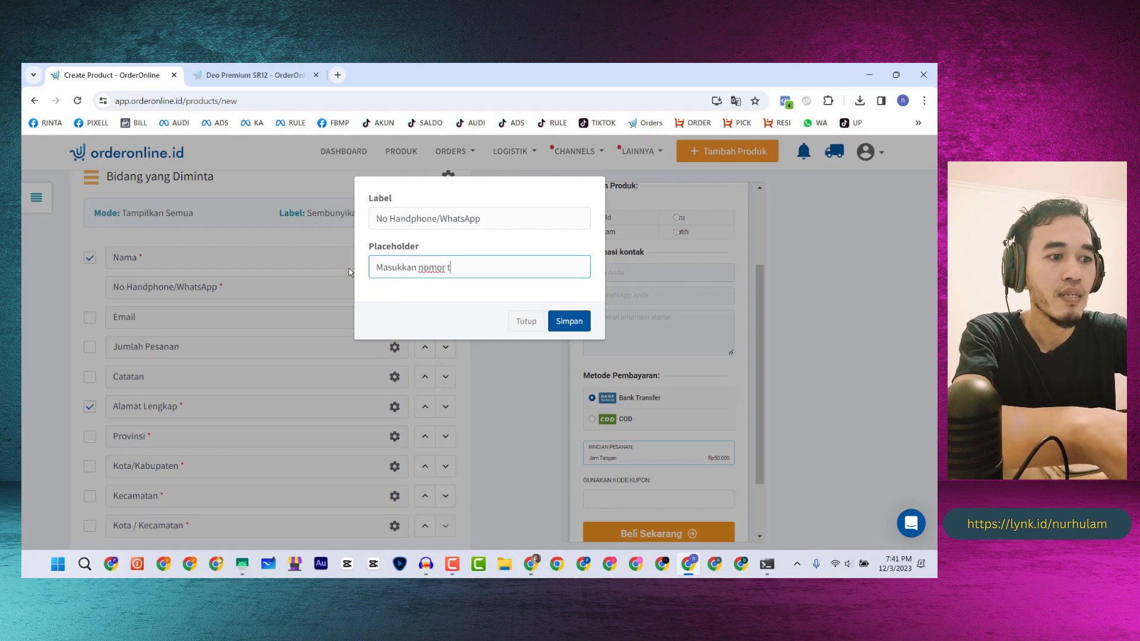
text(lp)
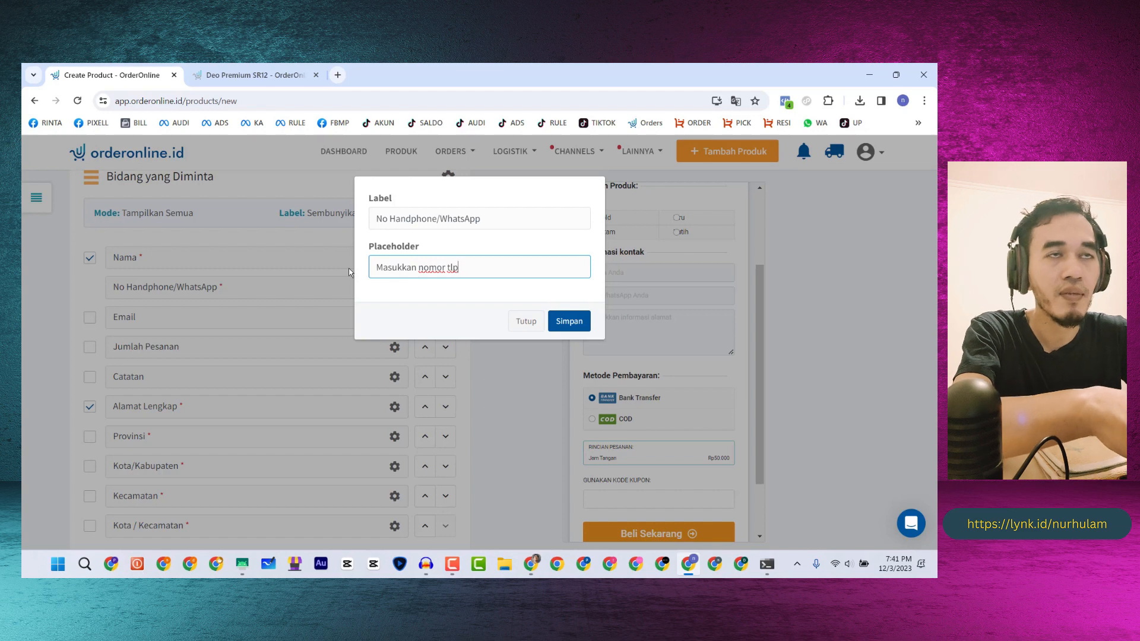
click(228, 74)
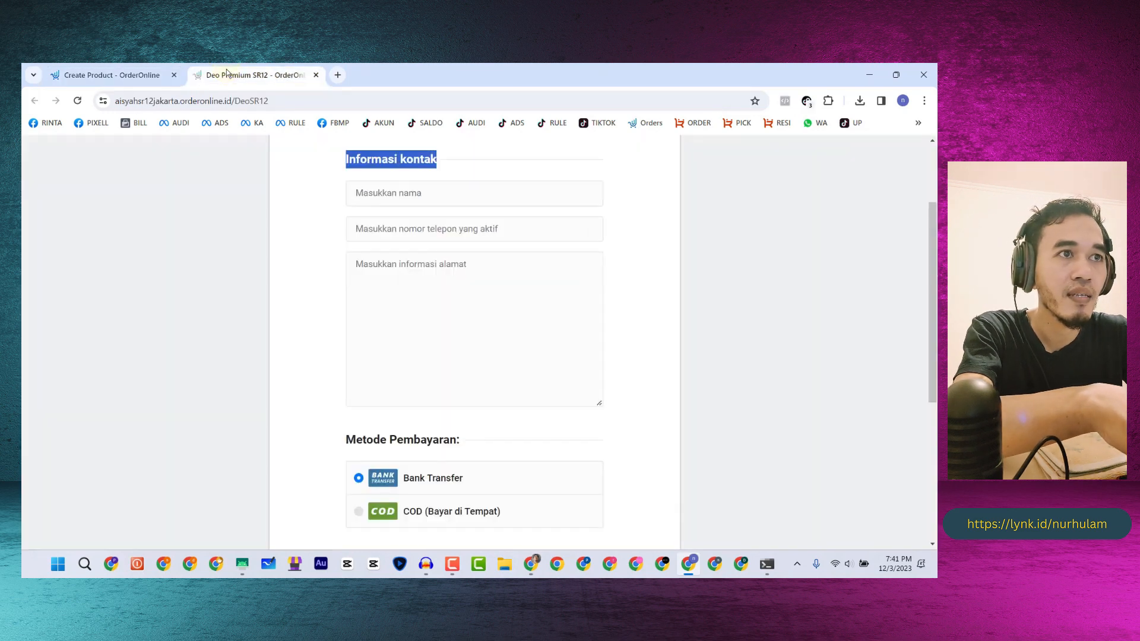
click(107, 75)
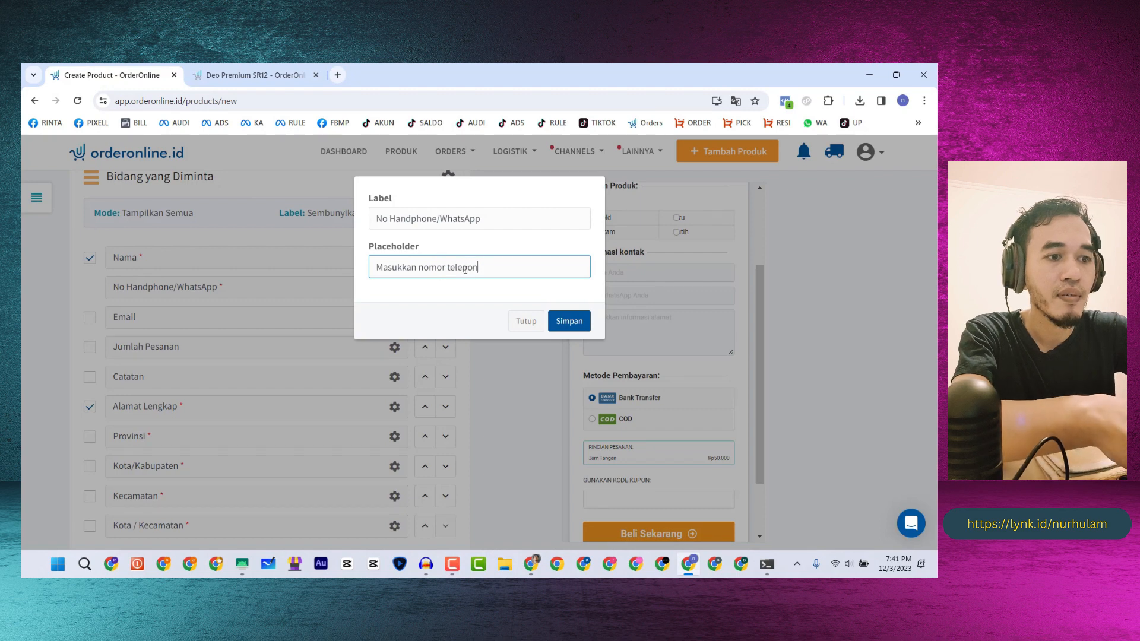
text(yang aktif)
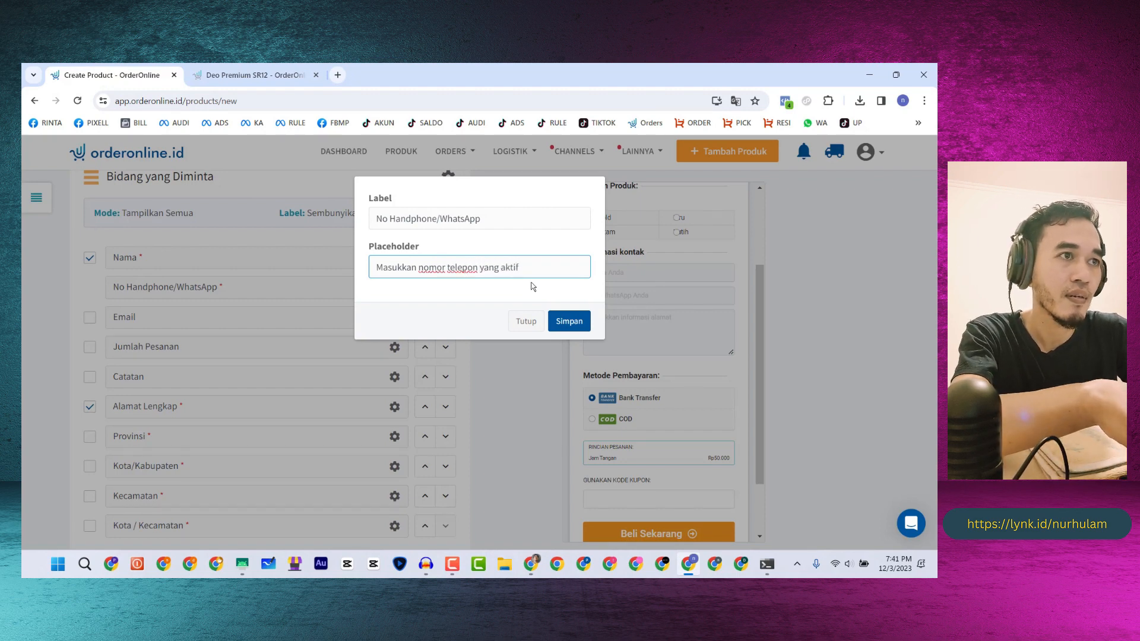
click(567, 321)
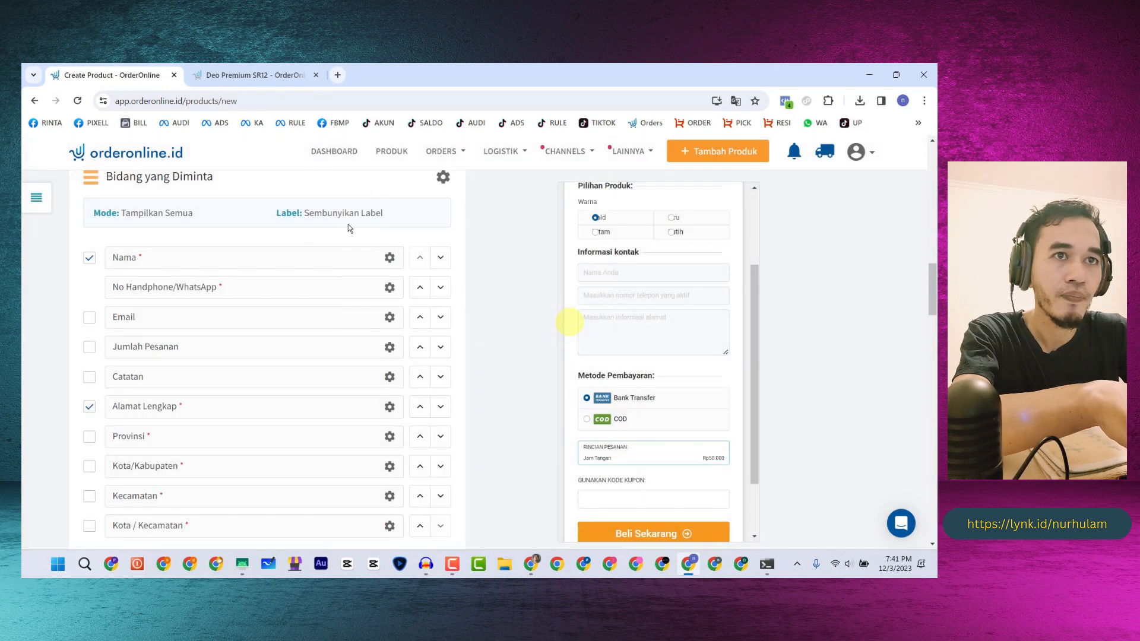
click(389, 257)
click(260, 74)
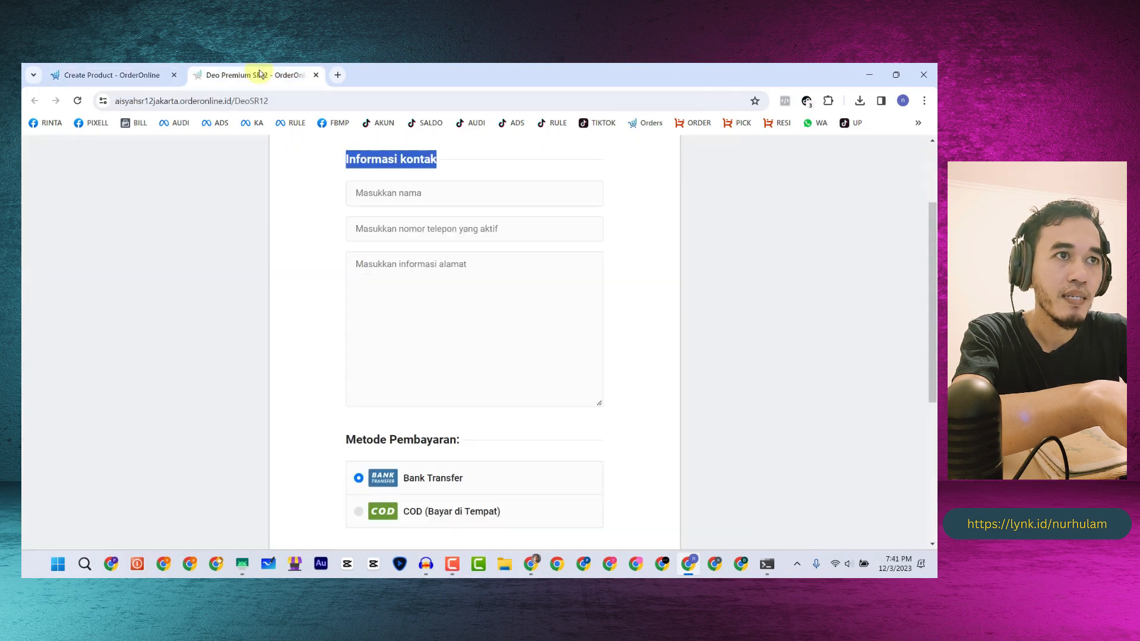
- Replace the Nama placeholder 'Nama Anda' with 'Masukkan nama' and save
click(97, 77)
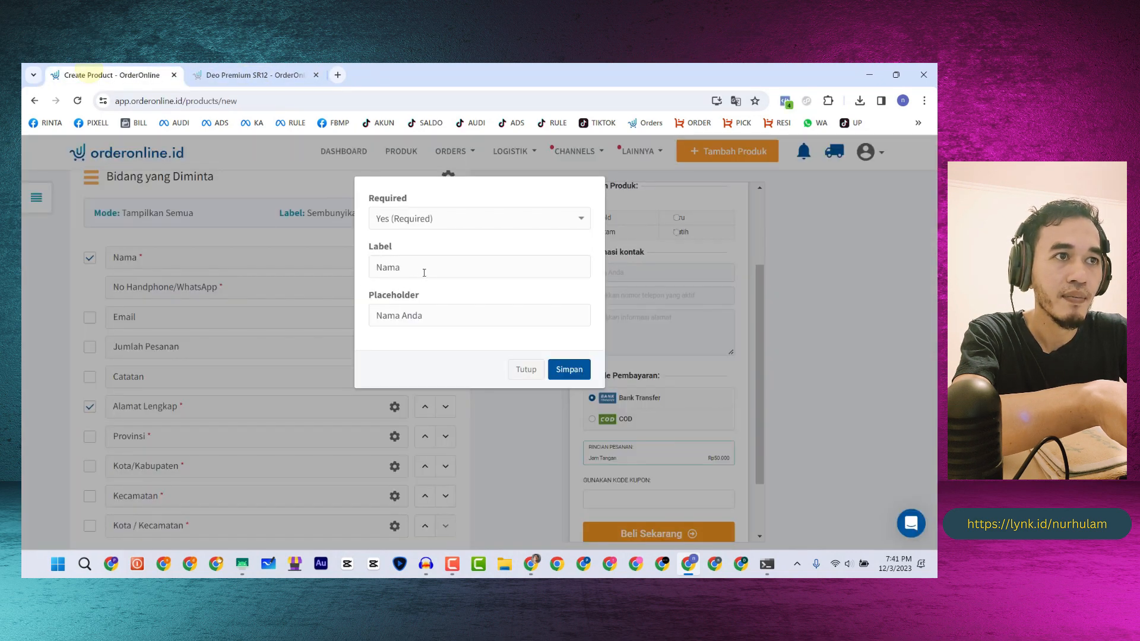
drag(433, 313, 372, 316)
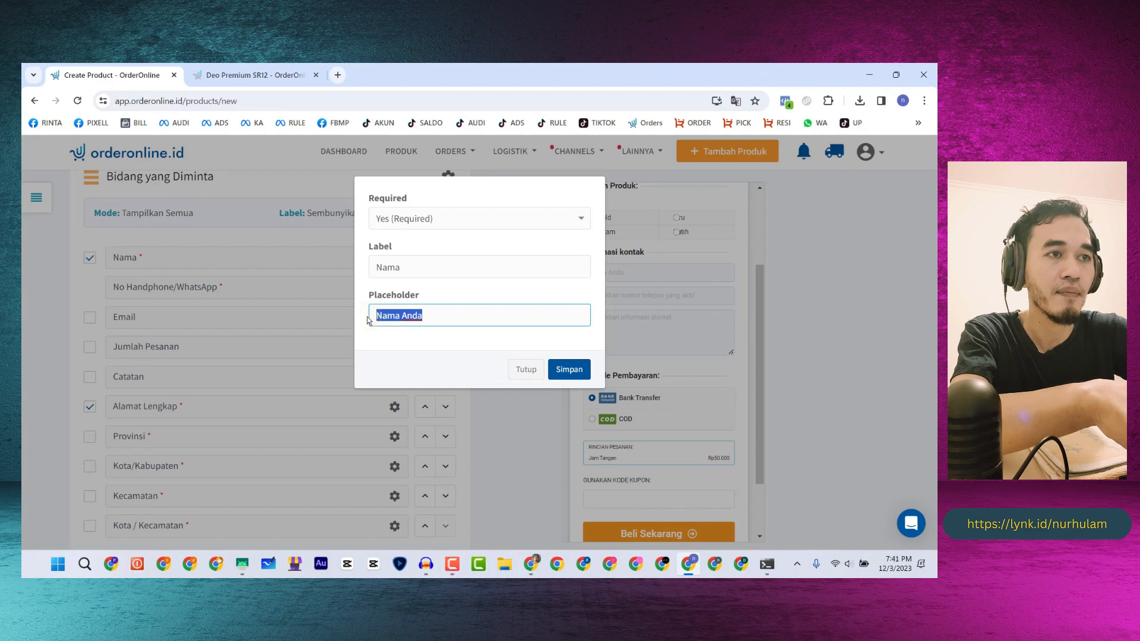
drag(367, 296, 428, 297)
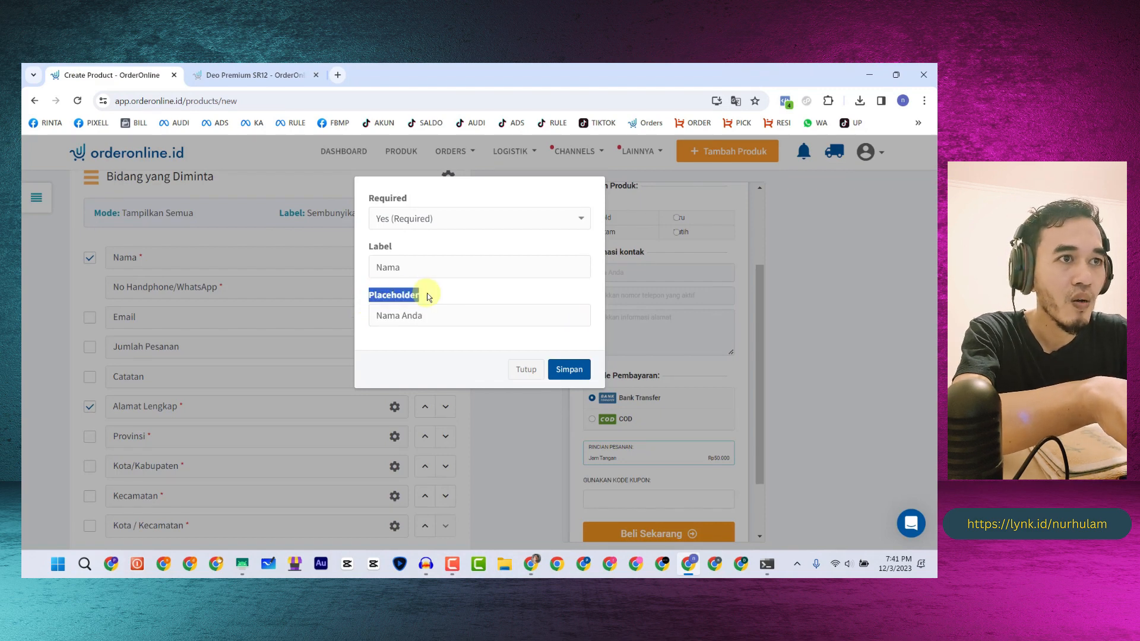
click(429, 320)
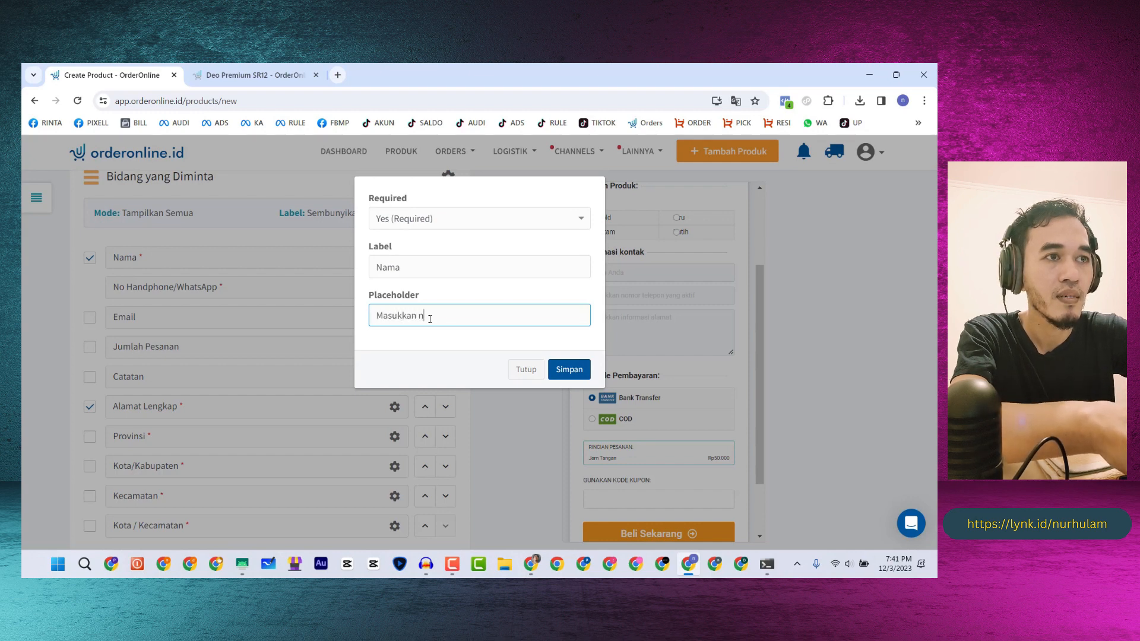
click(569, 370)
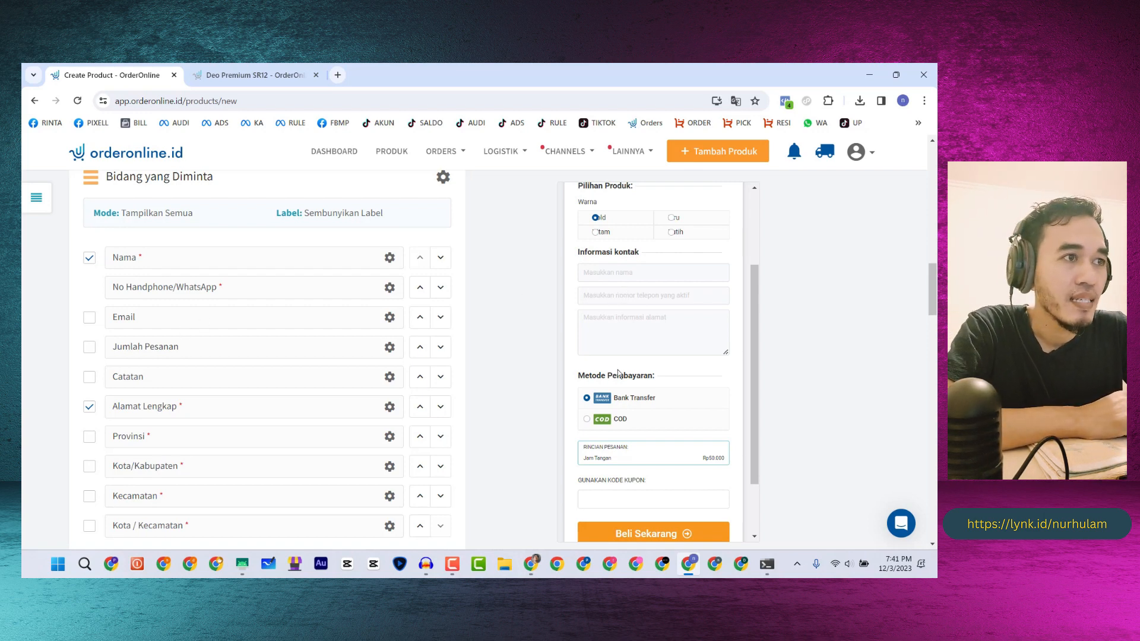
- Pick the red swatch for the Tombol Beli buy button
scroll(618, 373, down, 2)
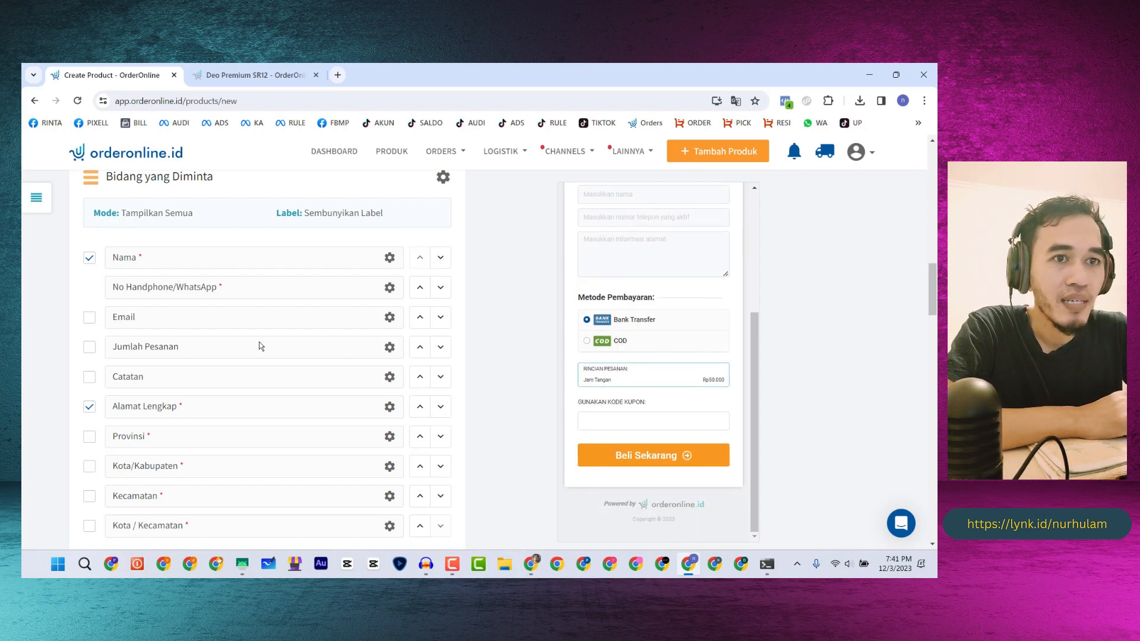
scroll(259, 346, down, 10)
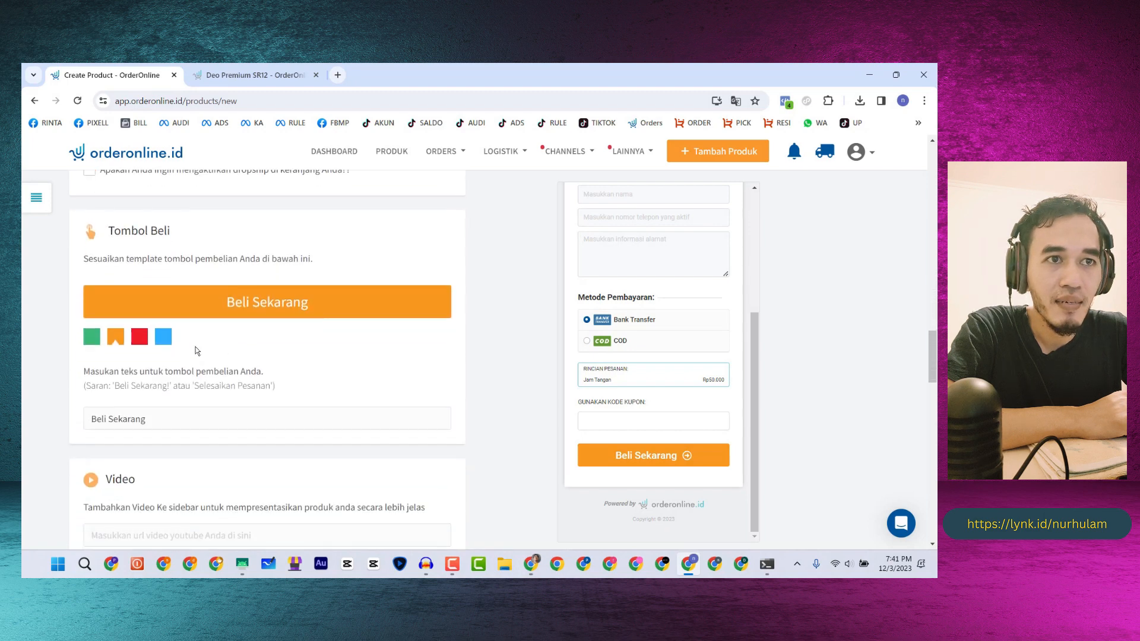
click(247, 76)
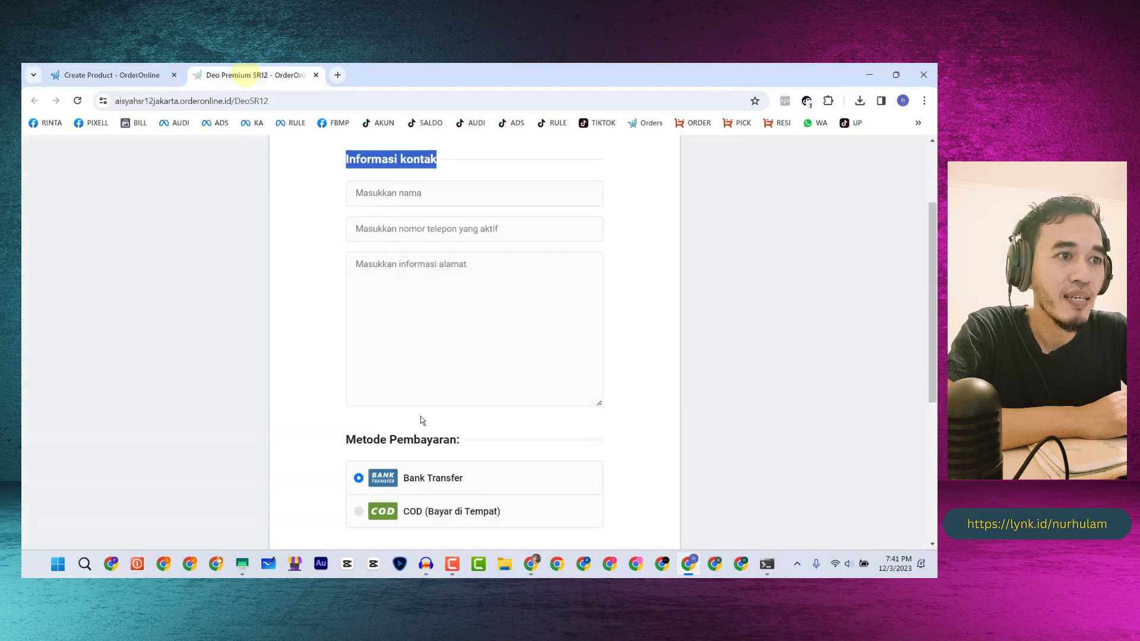
scroll(420, 416, down, 5)
click(114, 73)
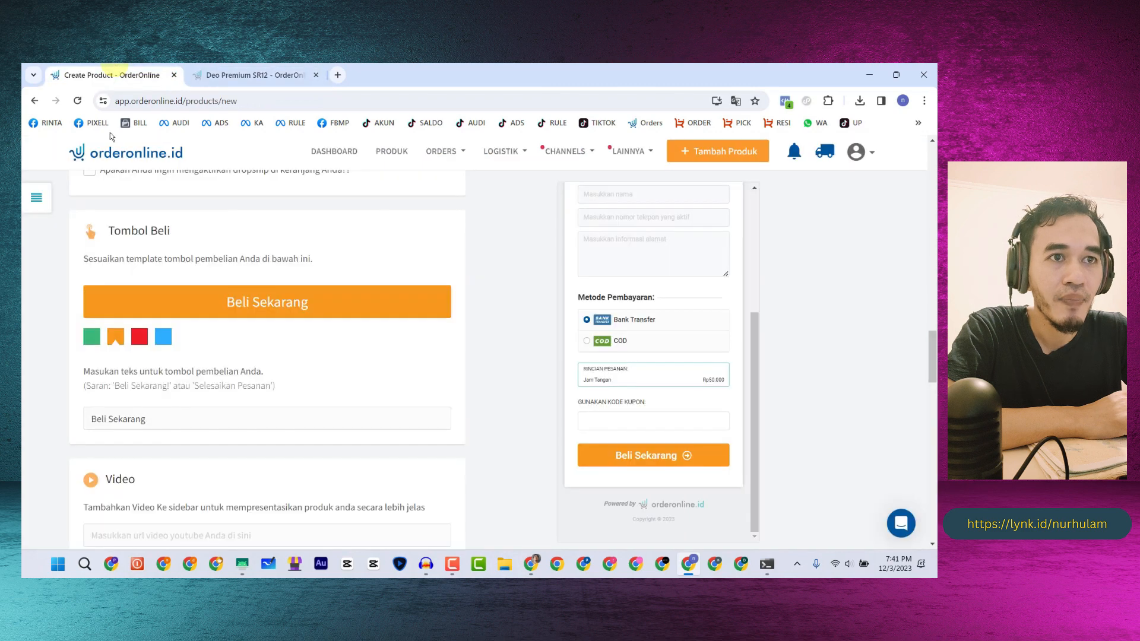
click(139, 339)
- Change the button label from 'Beli Sekarang' to 'Buat Pesanan', matching the reference page
scroll(162, 320, up, 3)
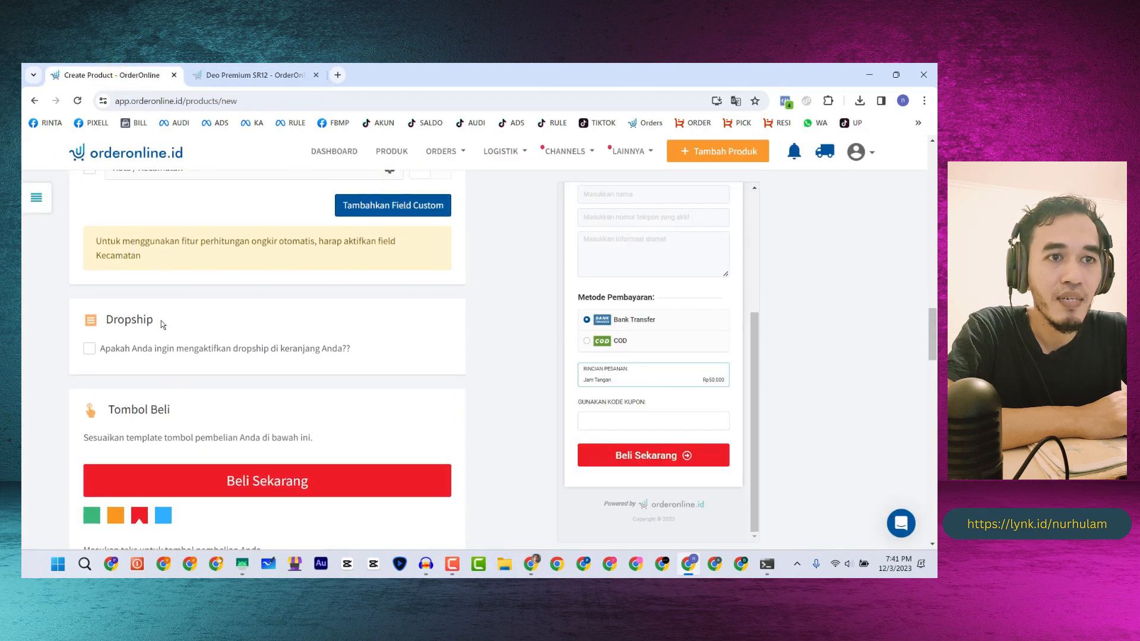
scroll(161, 321, down, 4)
drag(129, 360, 82, 363)
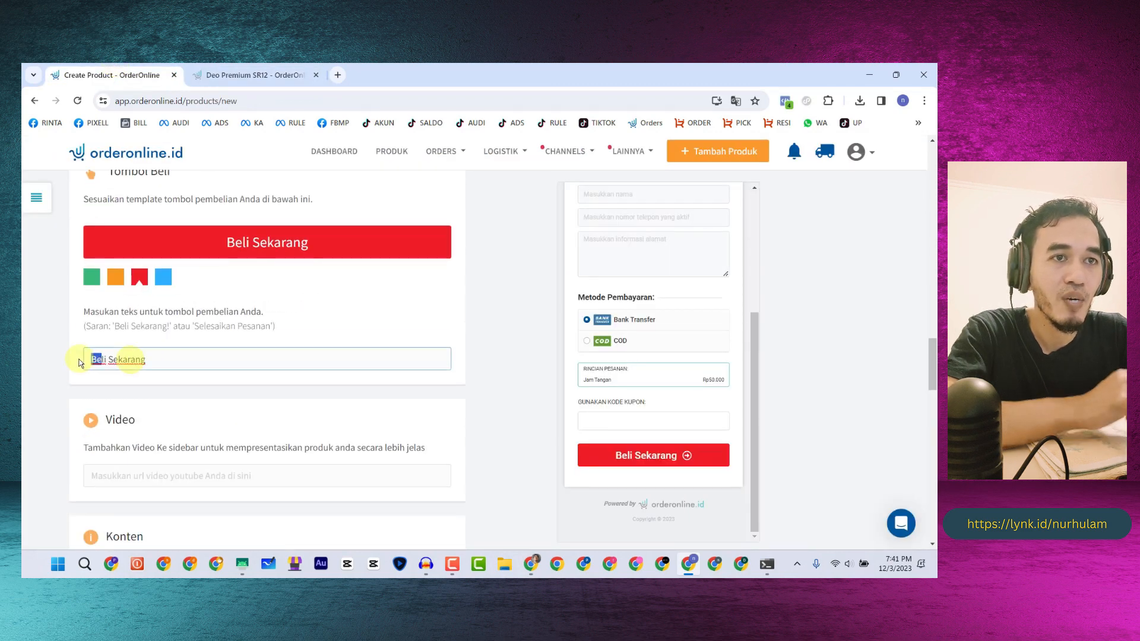
click(157, 359)
key(ctrl+a)
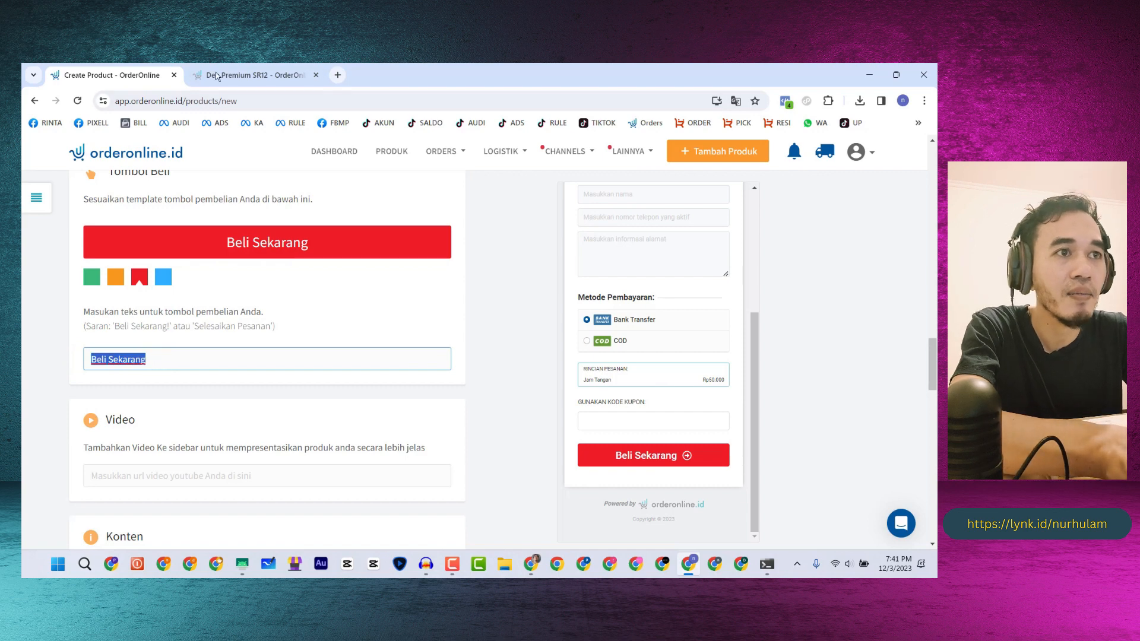
click(249, 75)
click(107, 76)
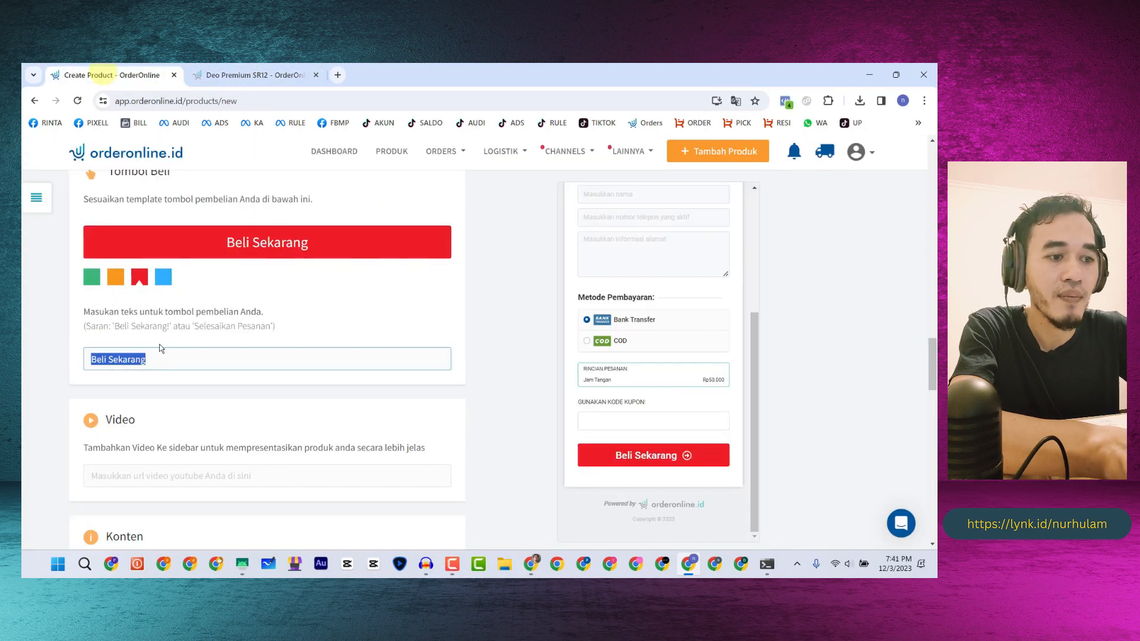
text(Buat Pesa)
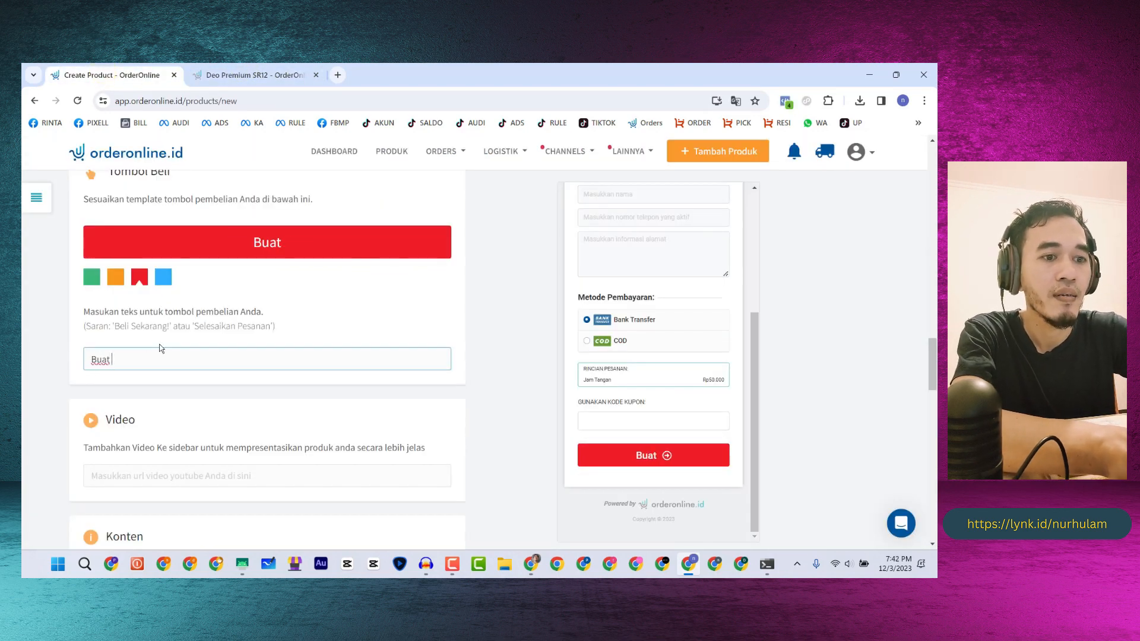
text(m=)
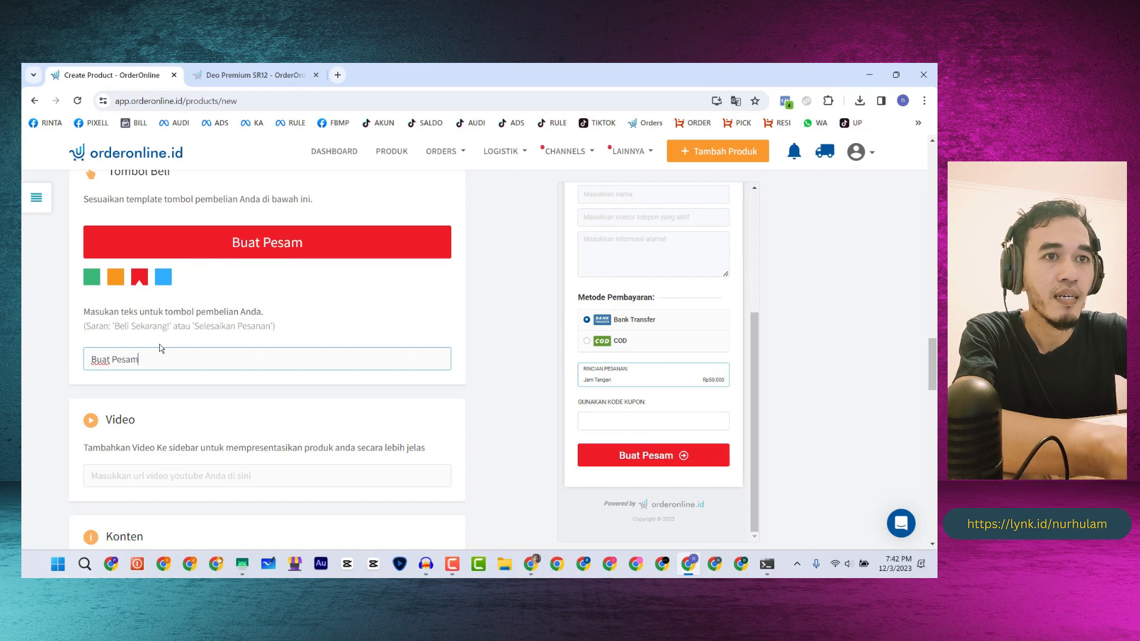
key(BackSpace)
key(BackSpace)
text(nan)
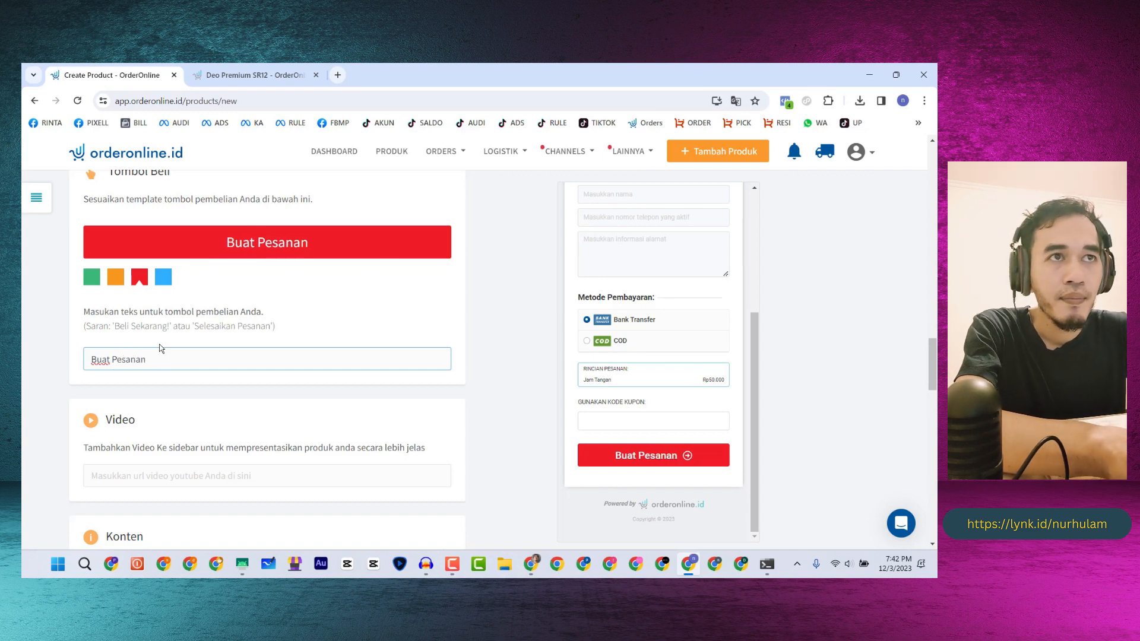
click(244, 72)
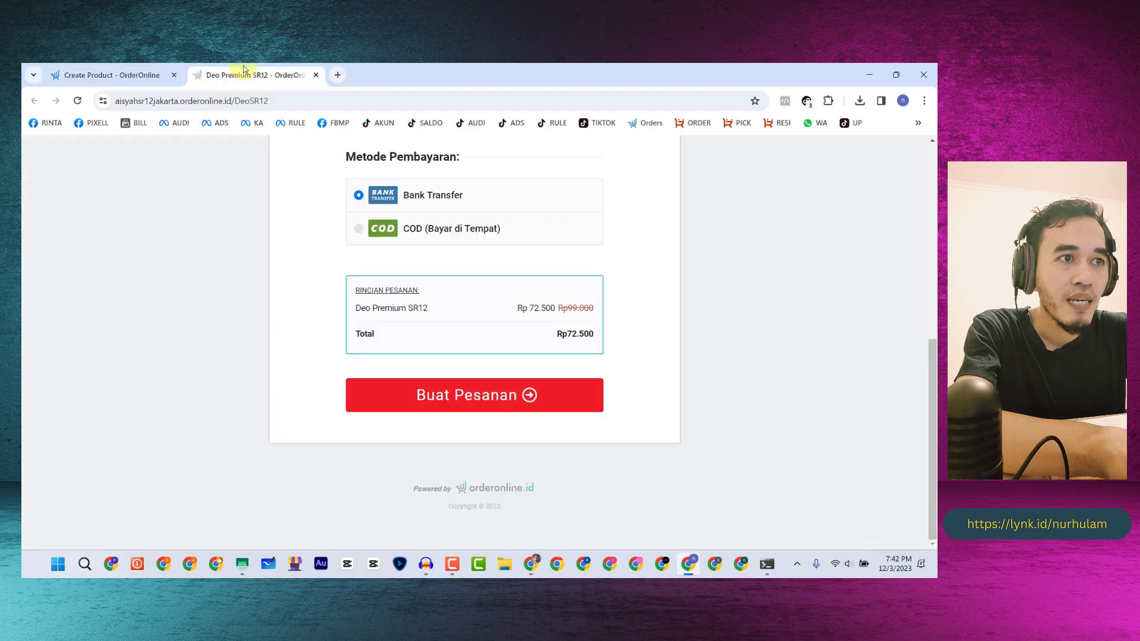
click(107, 76)
scroll(189, 280, down, 4)
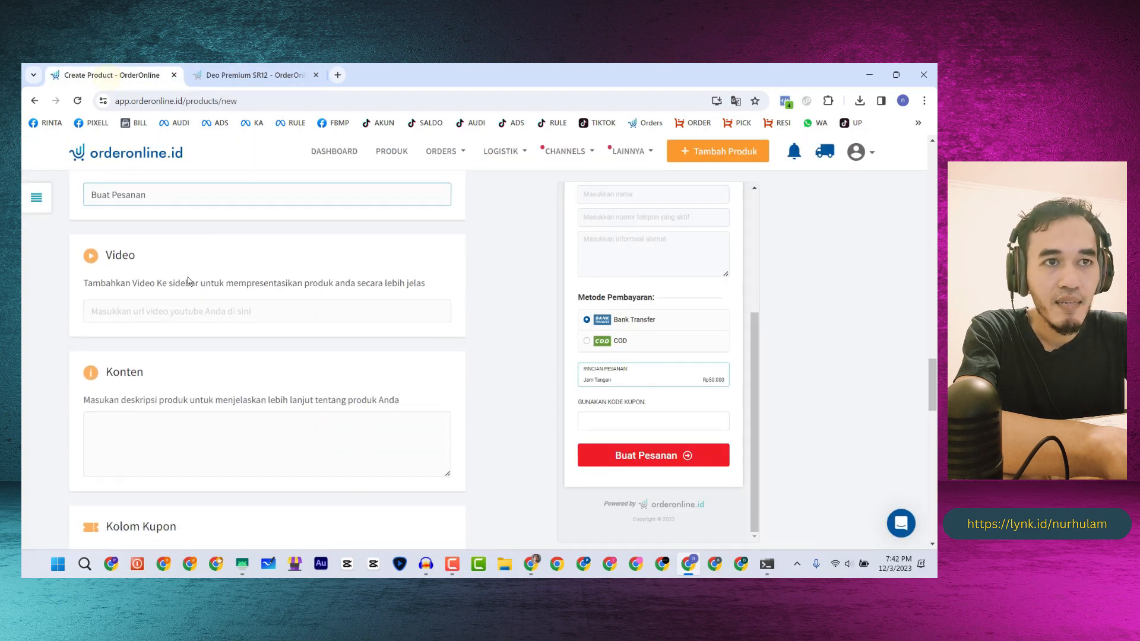
scroll(185, 283, down, 2)
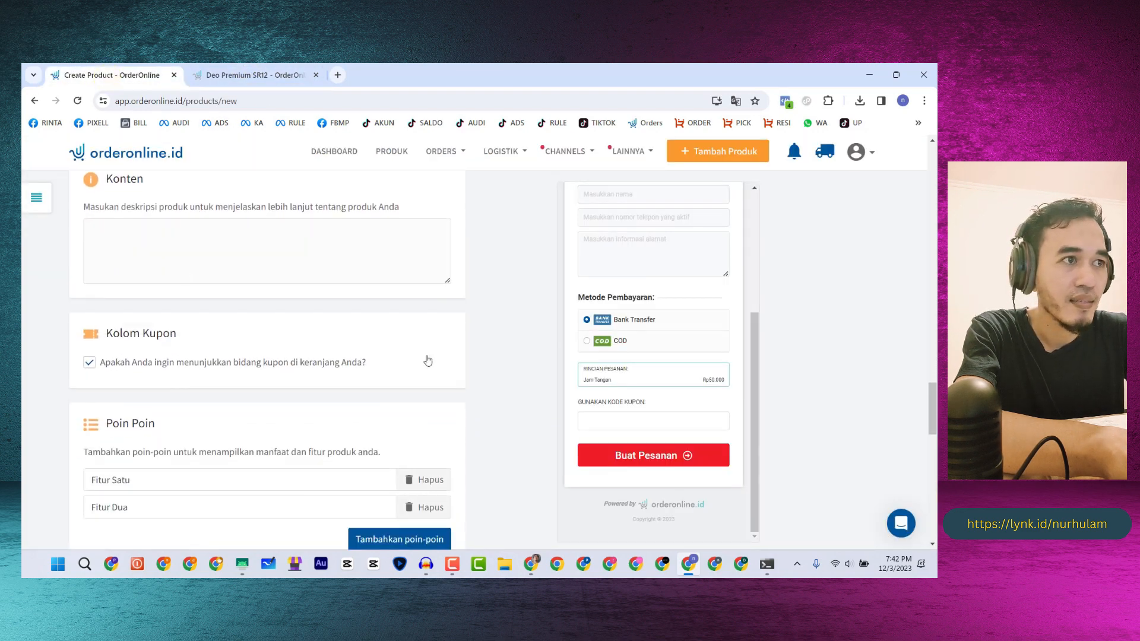
- Untick Kolom Kupon and delete the Fitur Satu and Fitur Dua feature points
scroll(633, 356, down, 2)
click(90, 245)
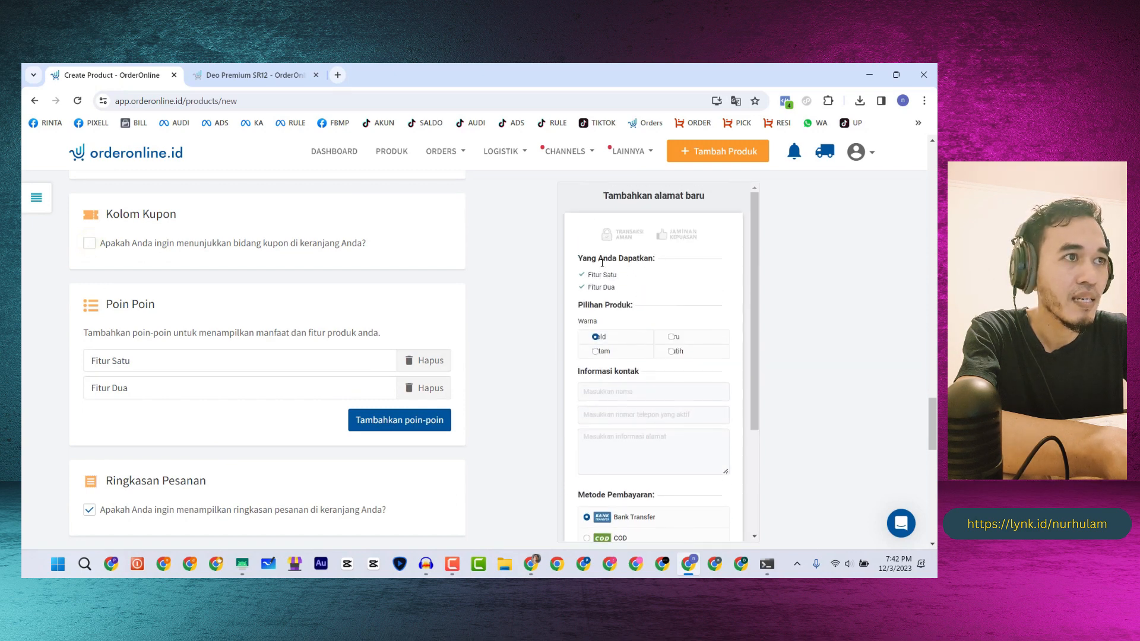
click(424, 360)
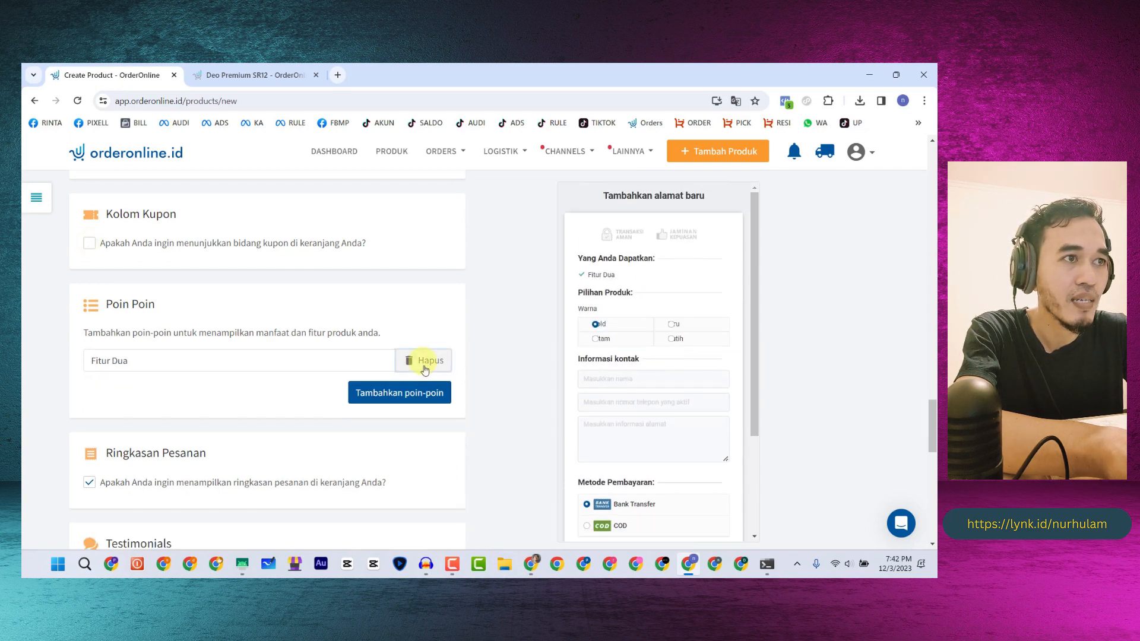
click(425, 361)
scroll(640, 273, down, 1)
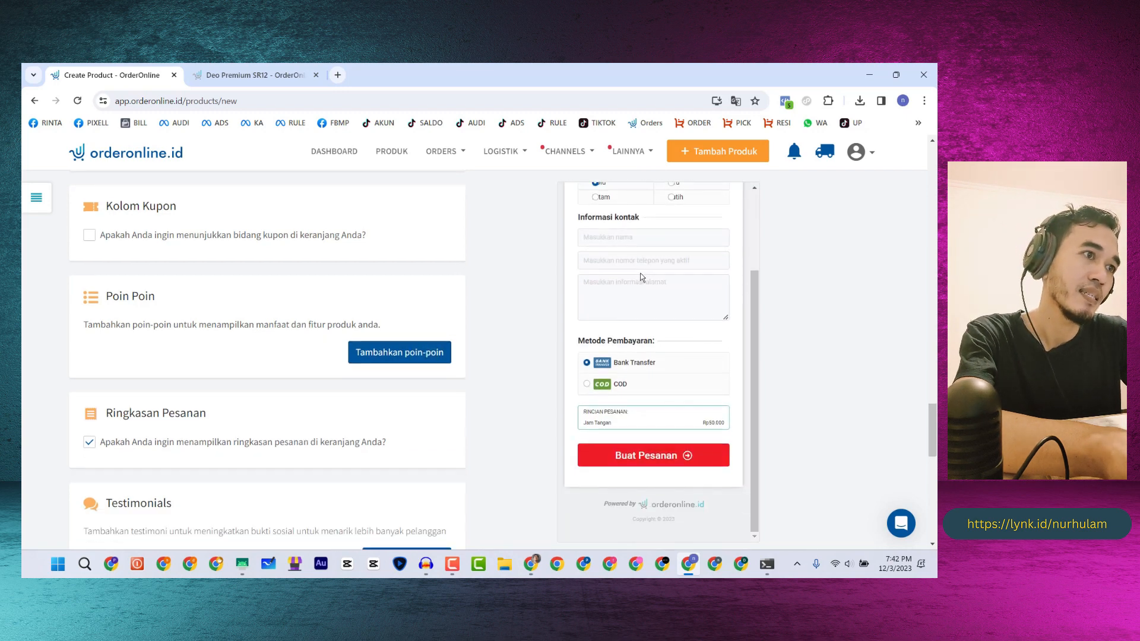
scroll(640, 279, down, 2)
scroll(639, 280, up, 2)
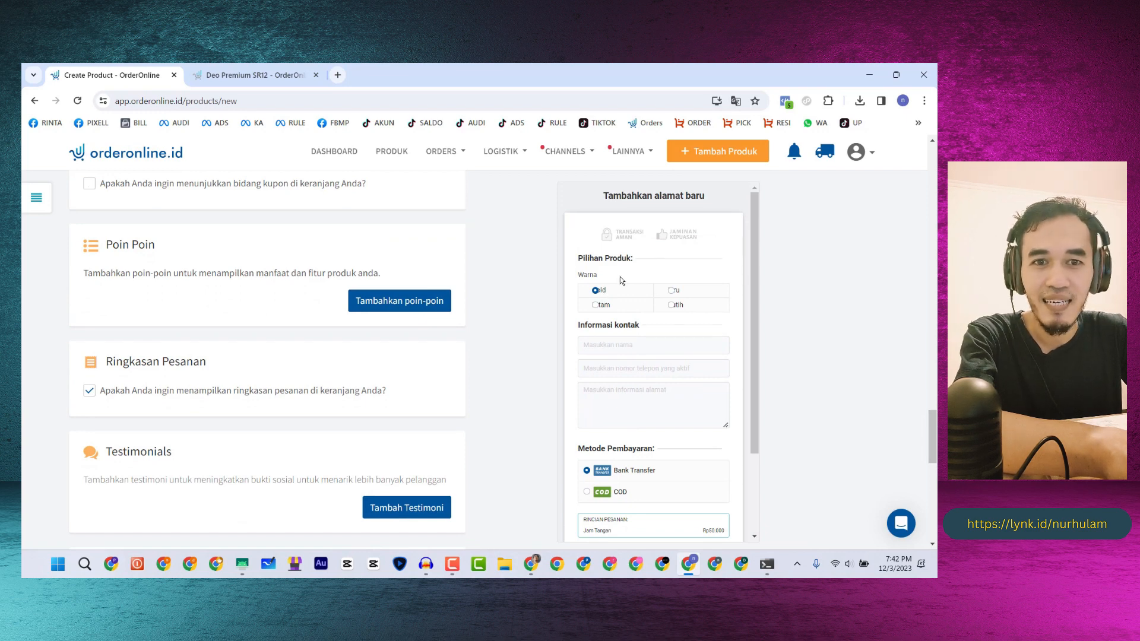
scroll(623, 294, down, 1)
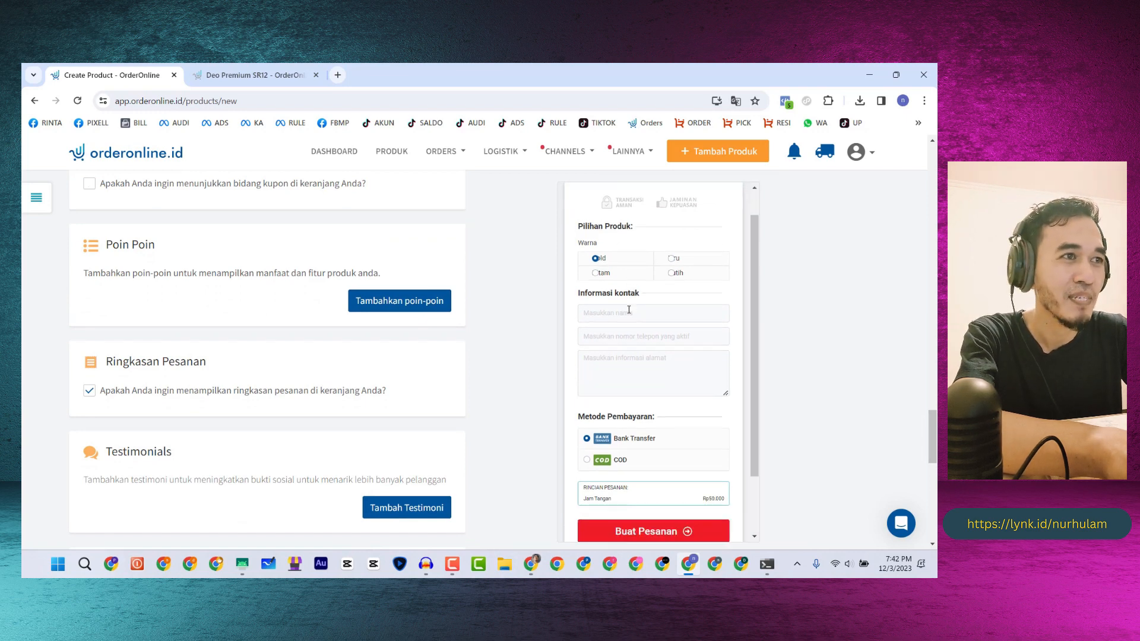
scroll(650, 305, up, 1)
scroll(661, 303, down, 2)
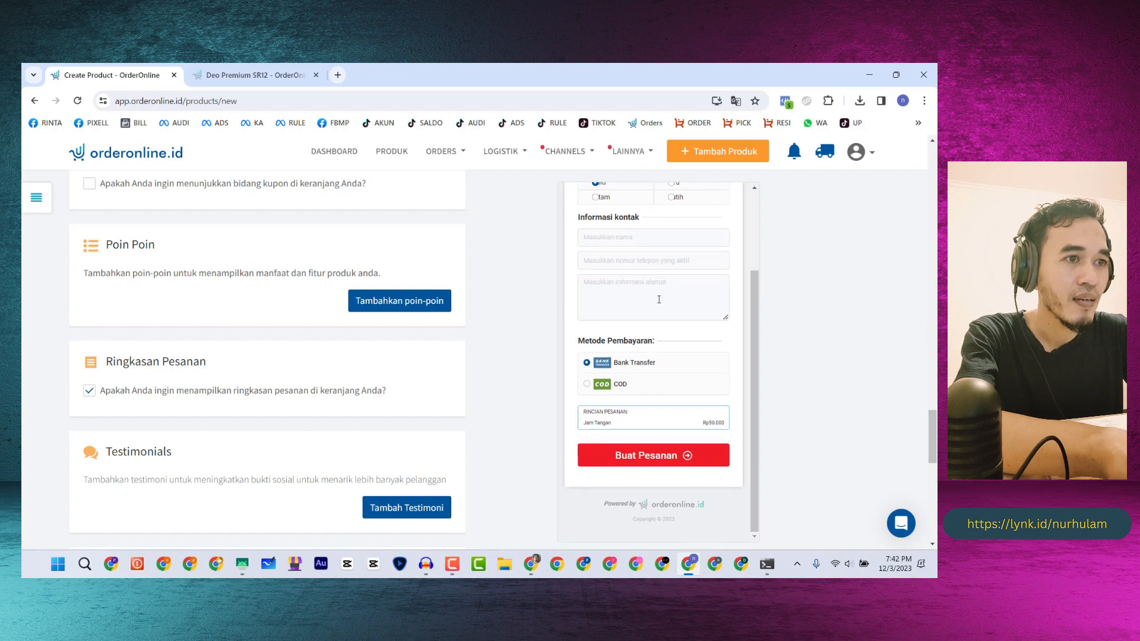
scroll(232, 379, down, 7)
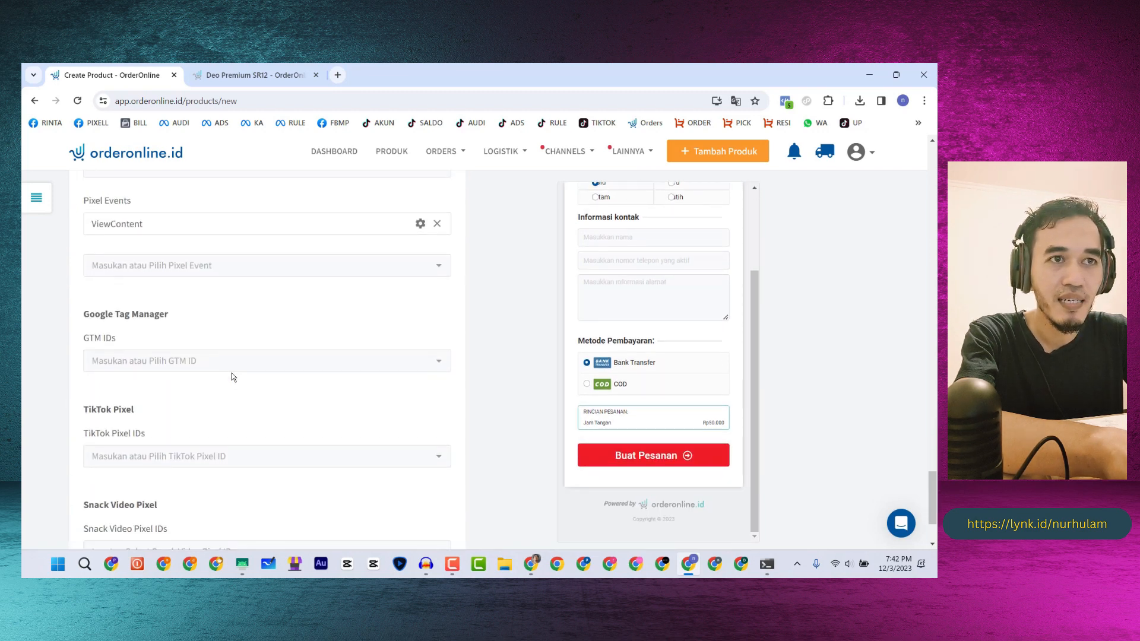
- Scroll down to the Tracking section and open the empty TikTok Pixel IDs dropdown
scroll(232, 377, up, 3)
scroll(232, 373, up, 12)
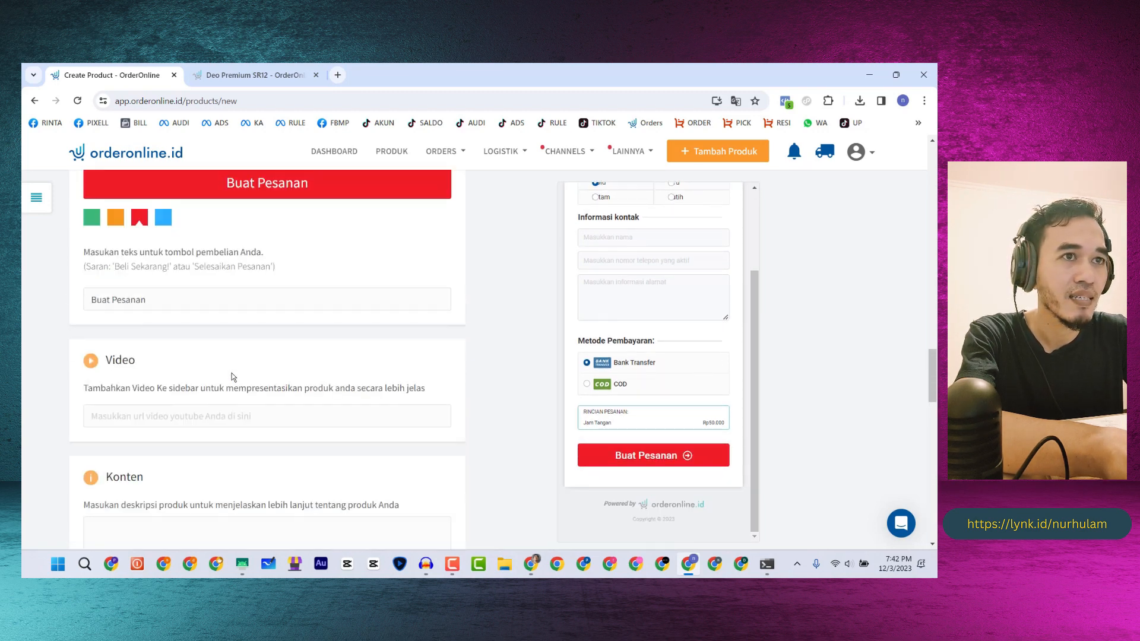
scroll(232, 373, down, 4)
scroll(231, 375, down, 7)
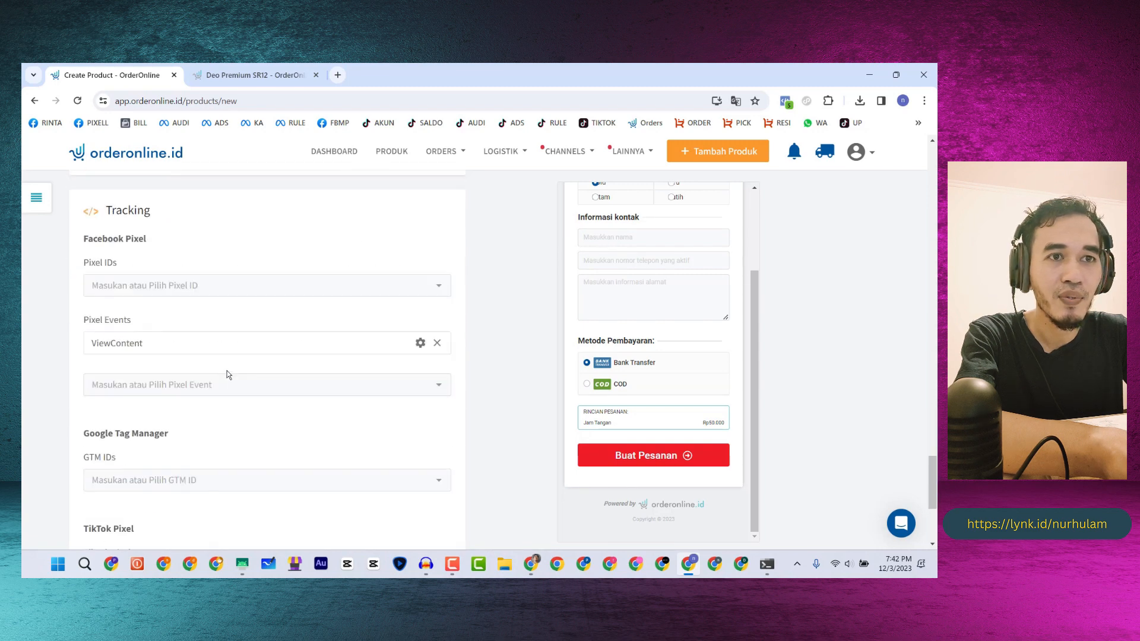
scroll(226, 372, up, 1)
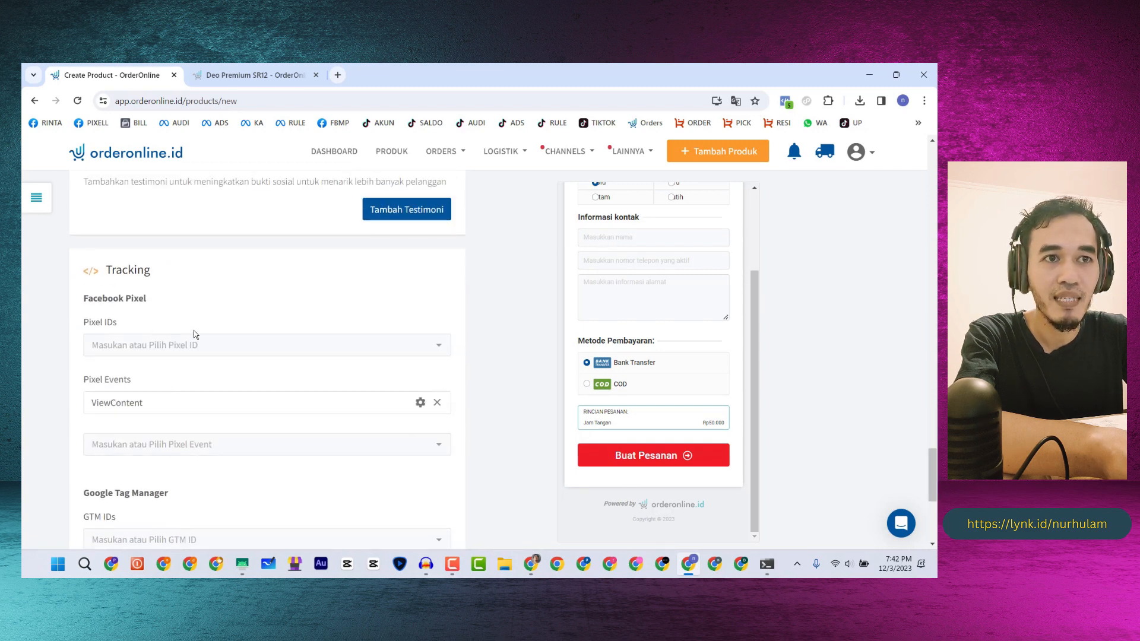
scroll(190, 336, down, 4)
scroll(115, 315, down, 1)
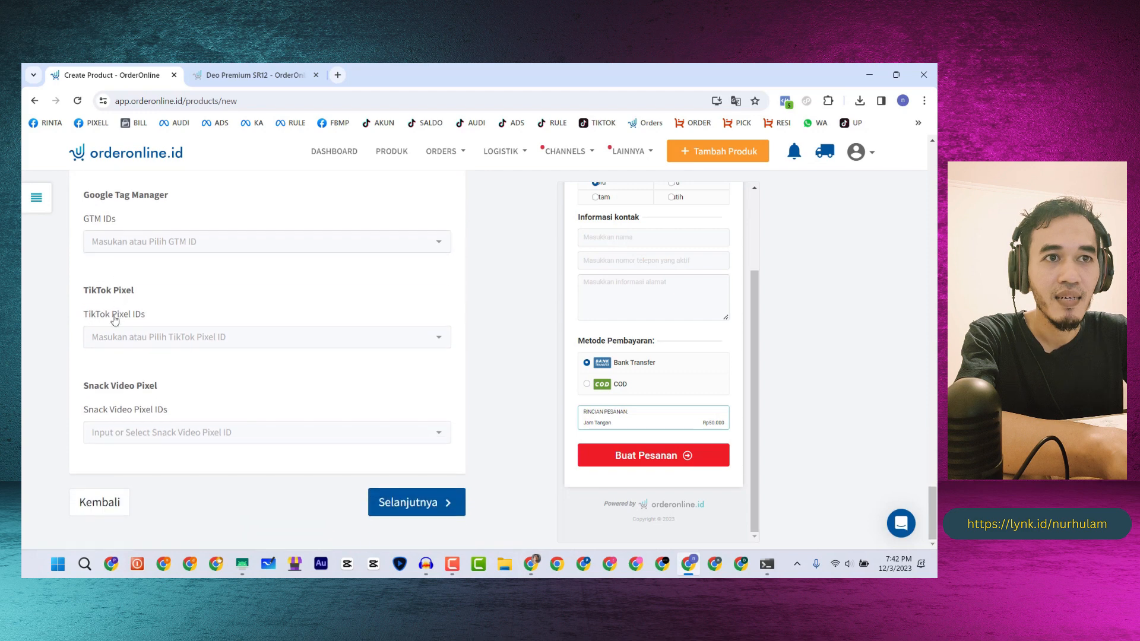
click(127, 339)
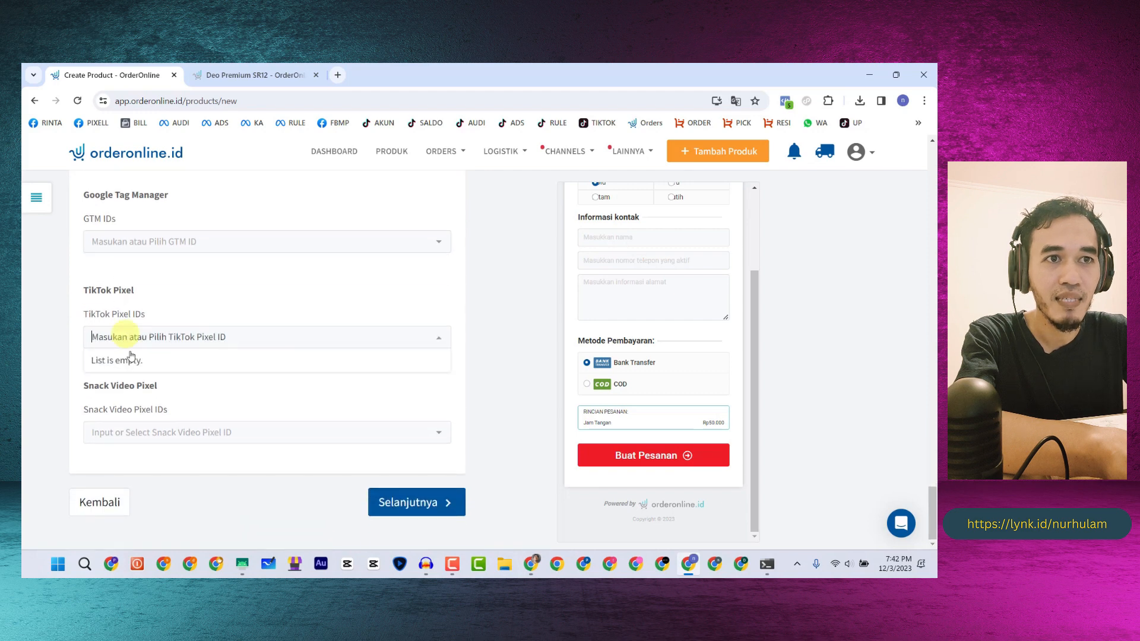
click(279, 75)
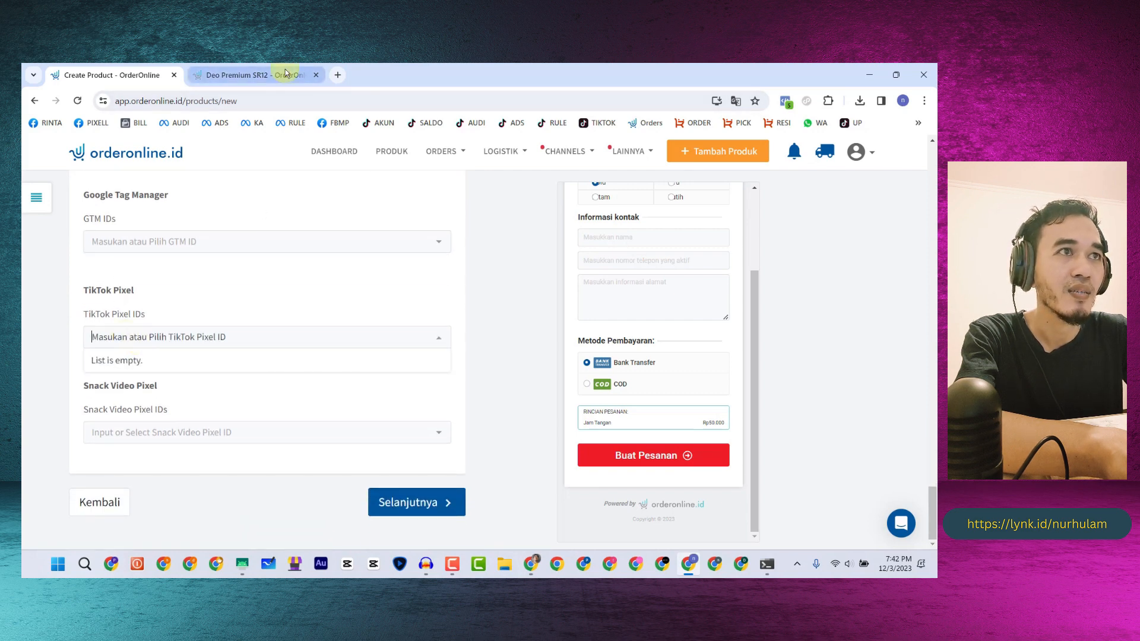
- Copy the reference page's TikTok pixel ID, add it to TikTok Pixel IDs, and continue
click(807, 101)
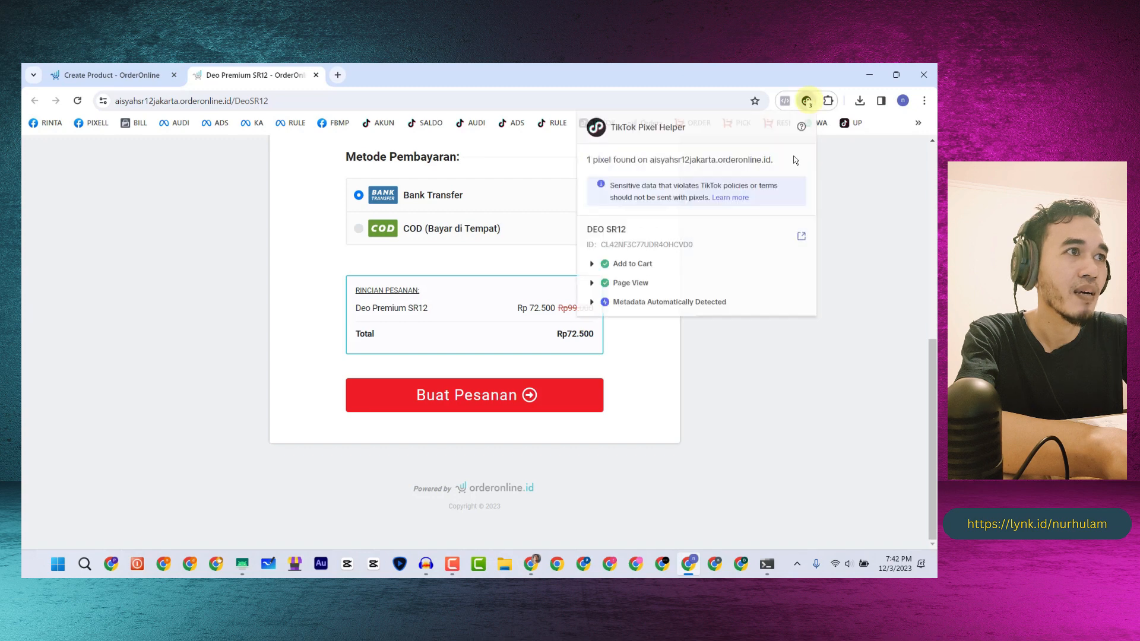
click(704, 247)
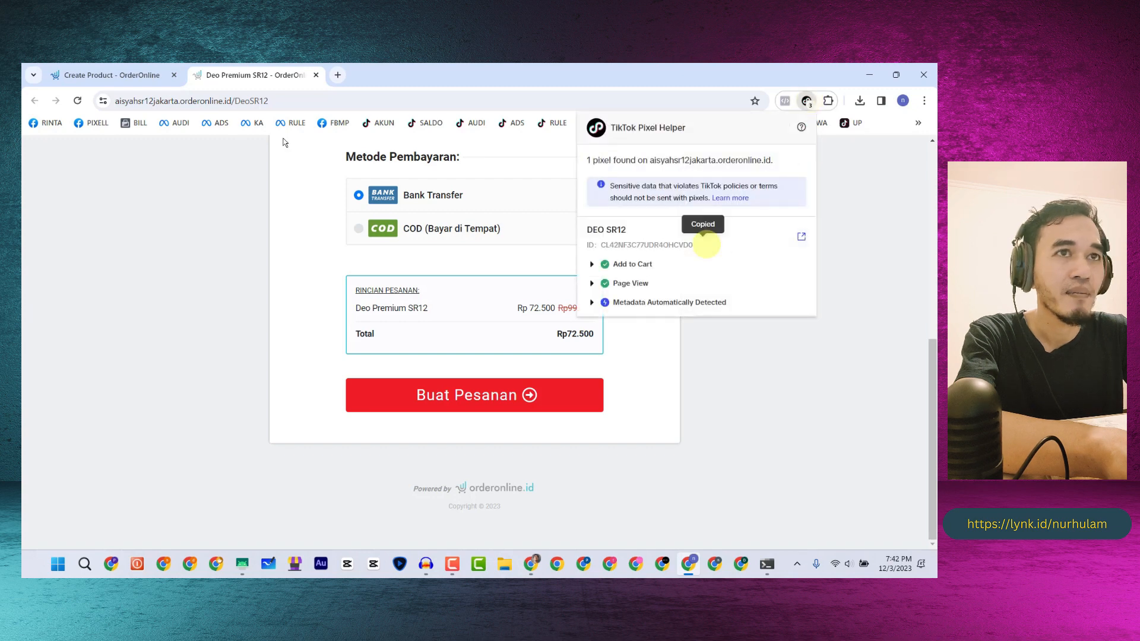
click(161, 75)
click(149, 344)
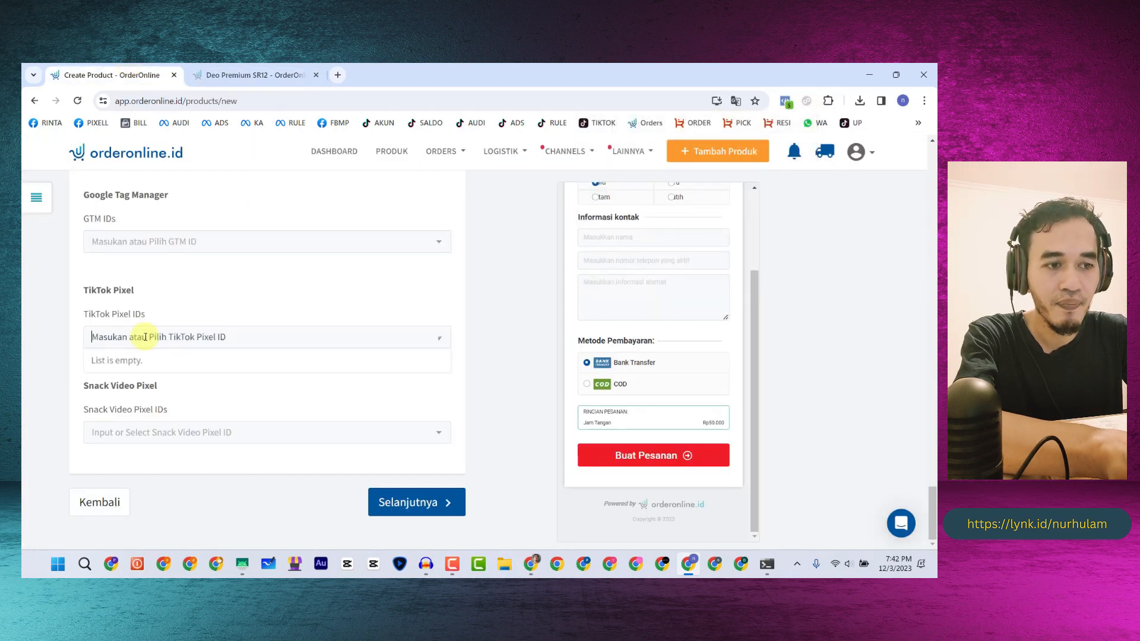
key(ctrl+v)
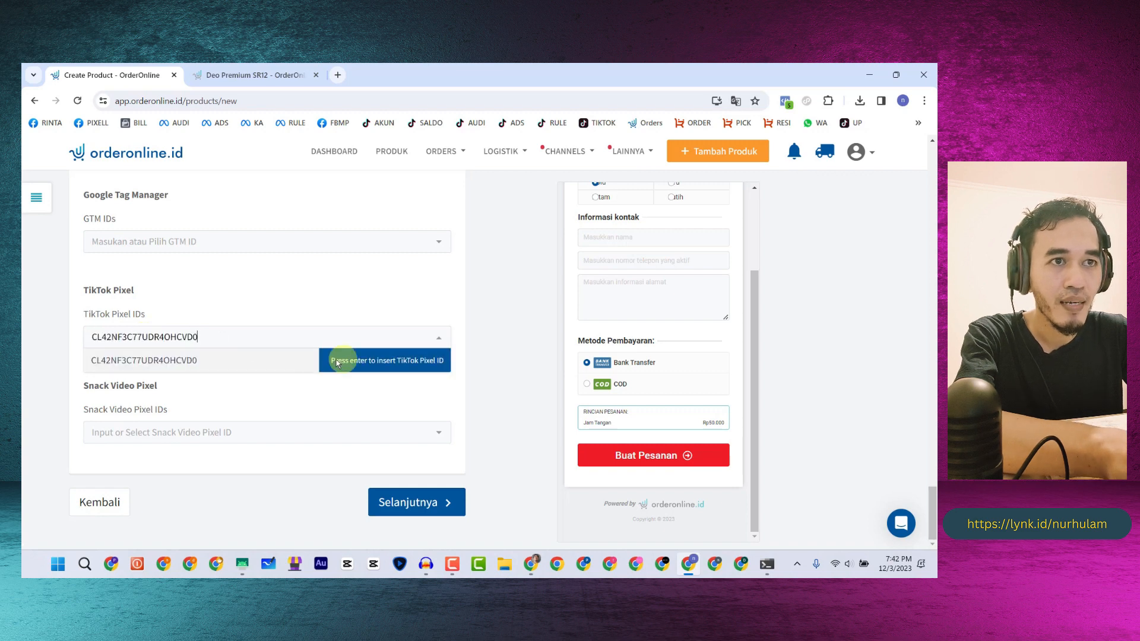
click(341, 360)
scroll(237, 374, down, 1)
click(430, 503)
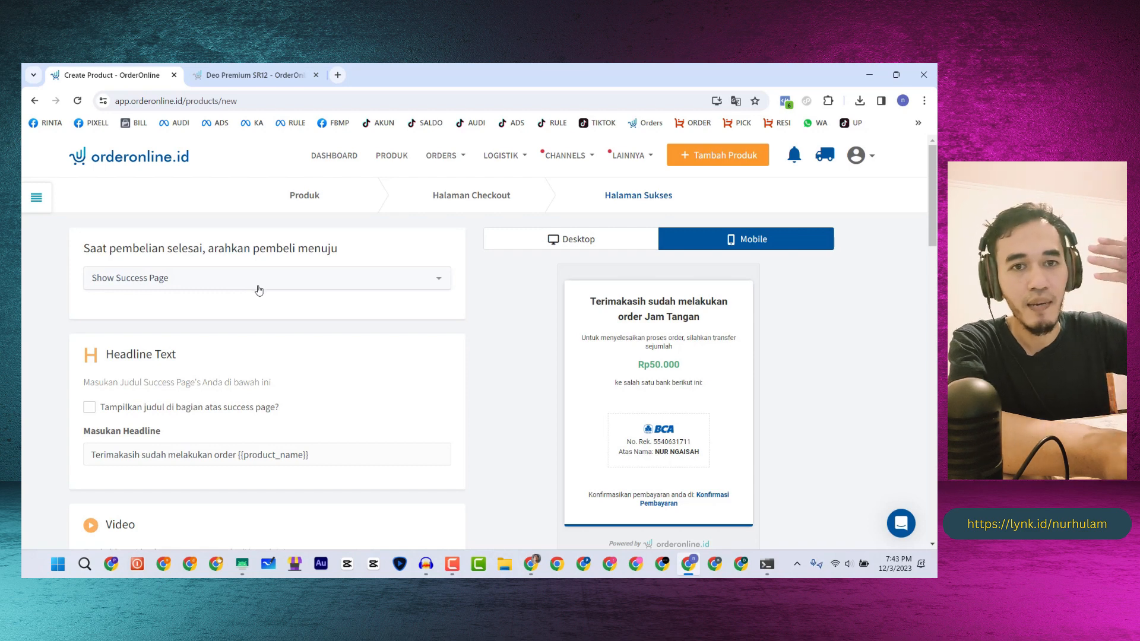
click(257, 70)
scroll(392, 237, up, 5)
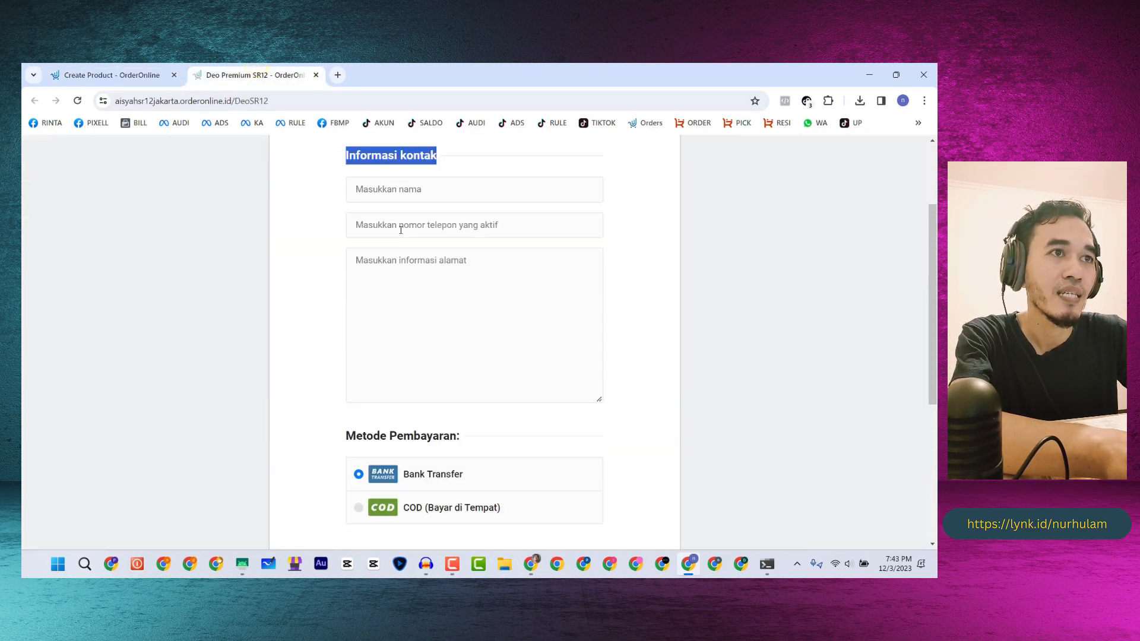
scroll(401, 230, up, 2)
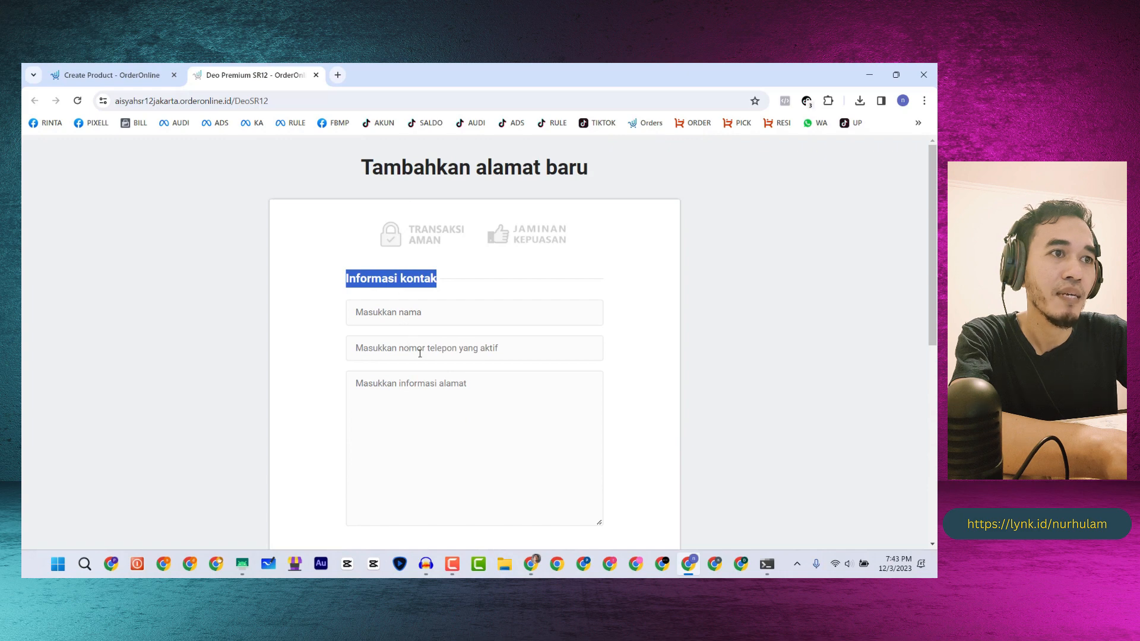
scroll(402, 386, down, 7)
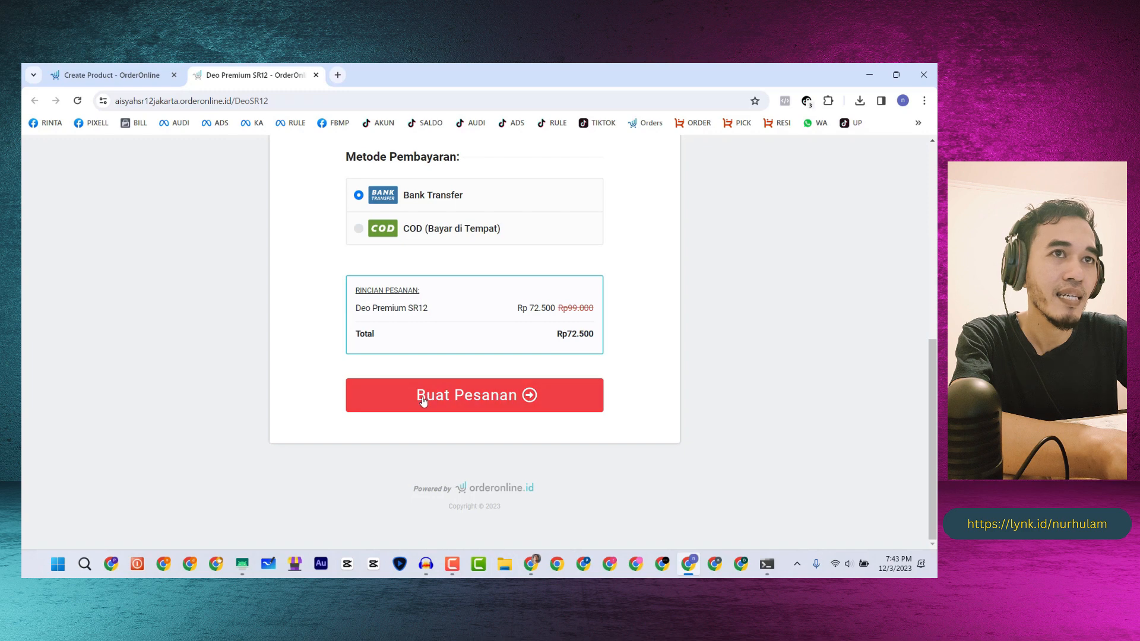
click(123, 76)
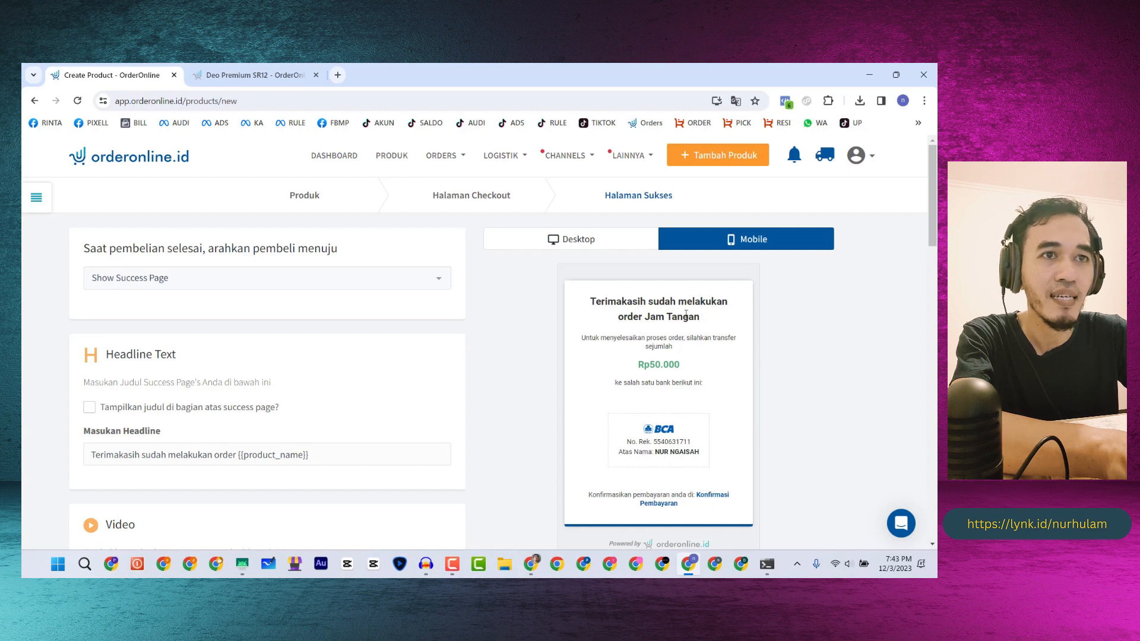
- Try WhatsApp (CS Number), then restore Show Success Page and return to the Deo Premium SR12 tab
click(214, 281)
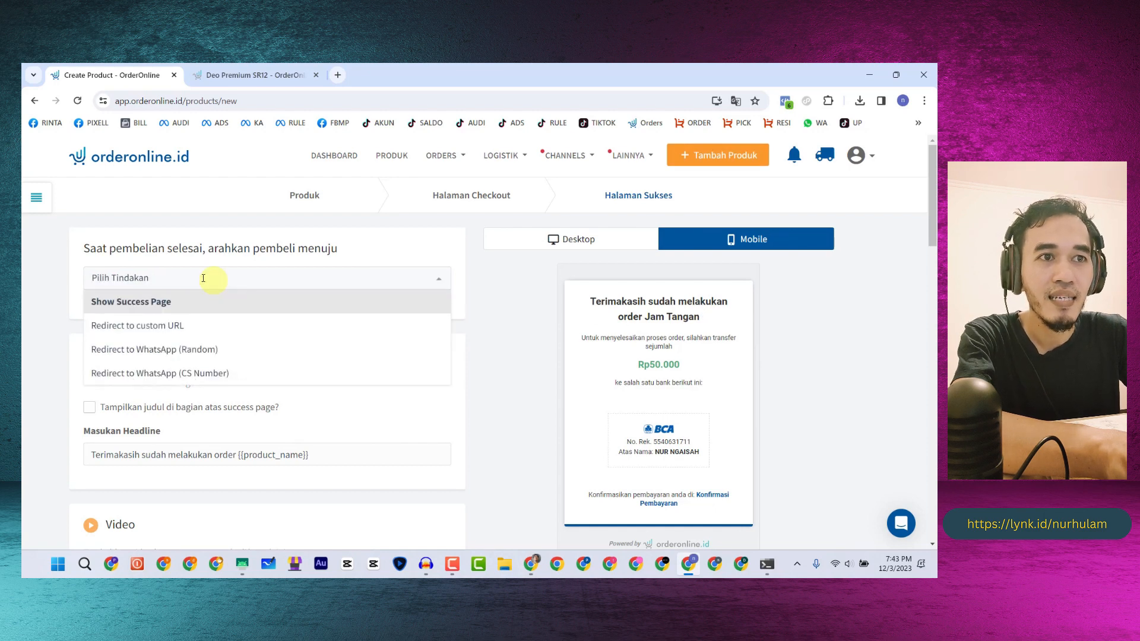
click(183, 374)
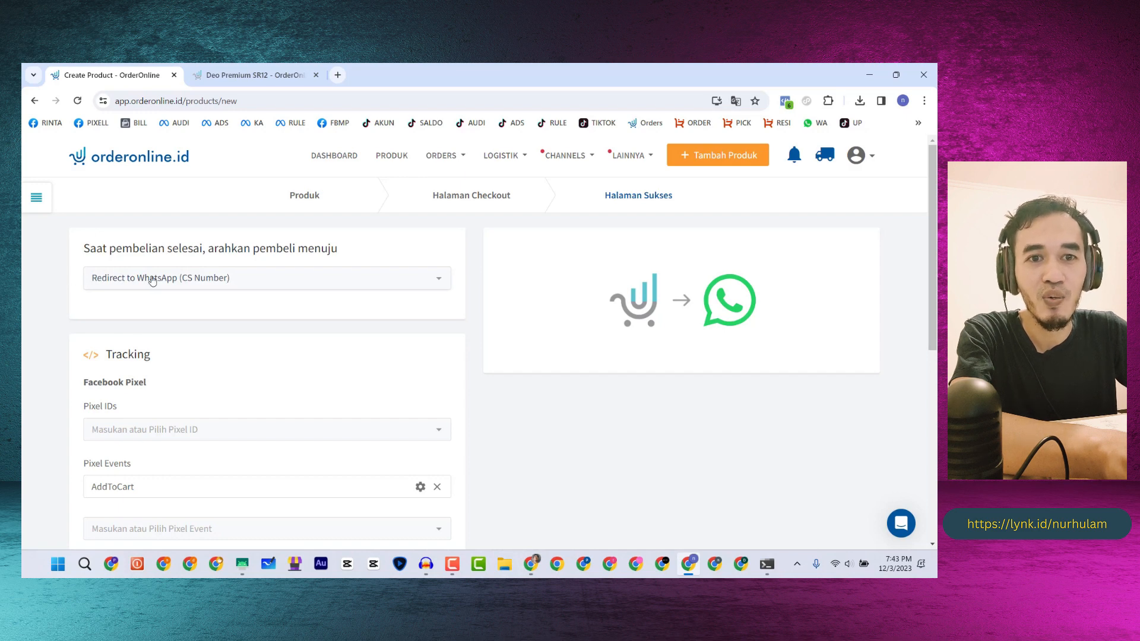
click(247, 281)
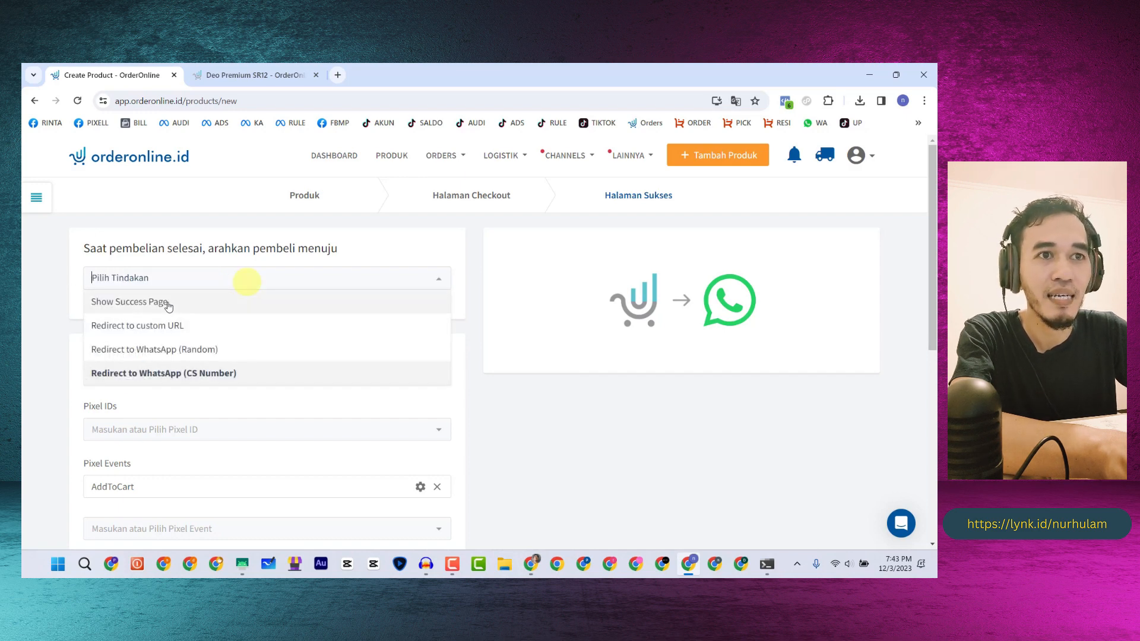
click(171, 303)
scroll(171, 304, down, 3)
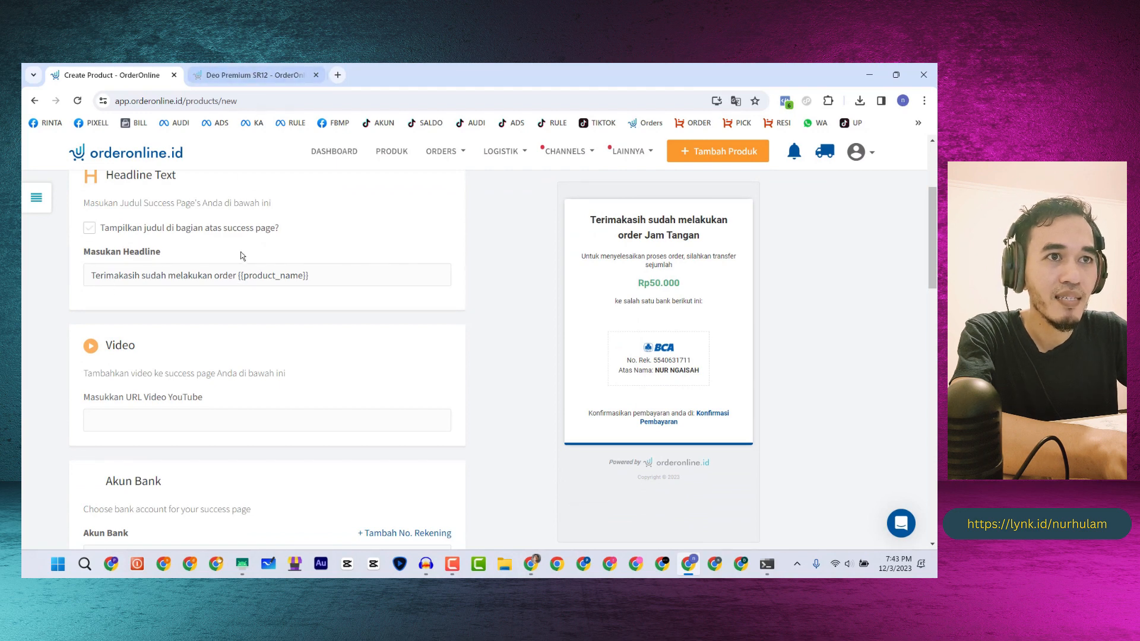
click(229, 76)
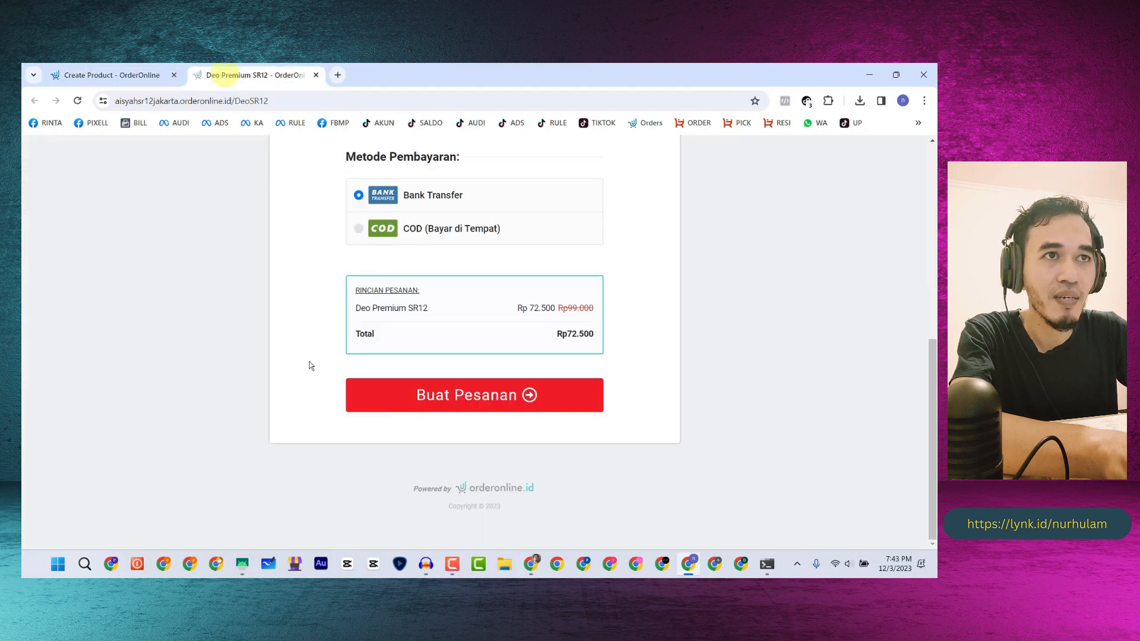
- In a new tab, open the Deo Premium SR12 product from the PRODUK list
click(336, 76)
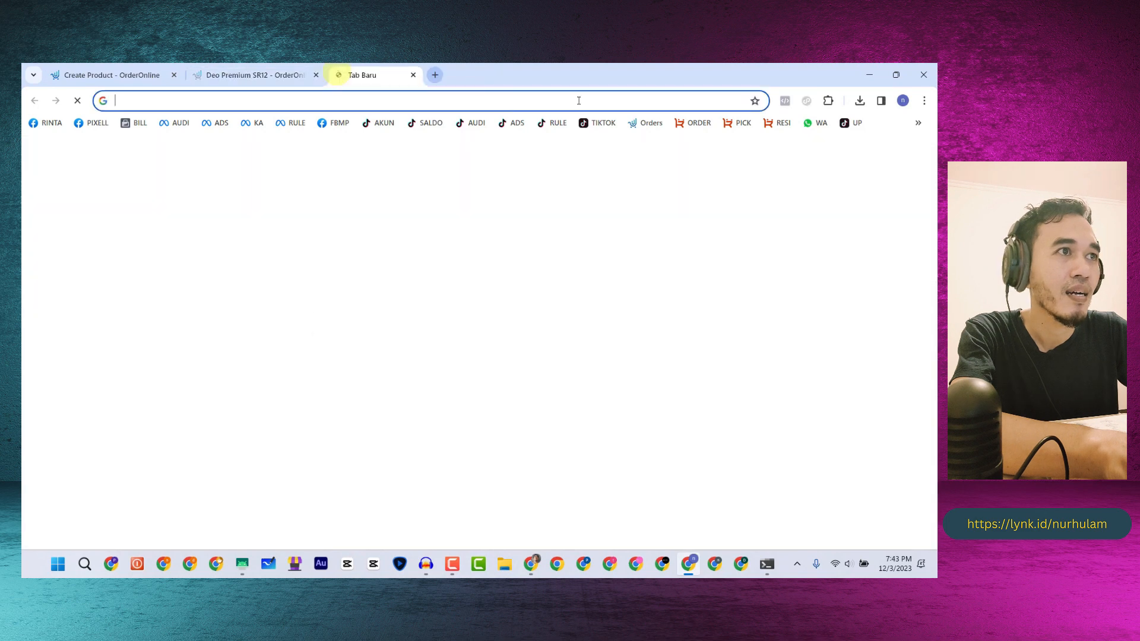
click(646, 123)
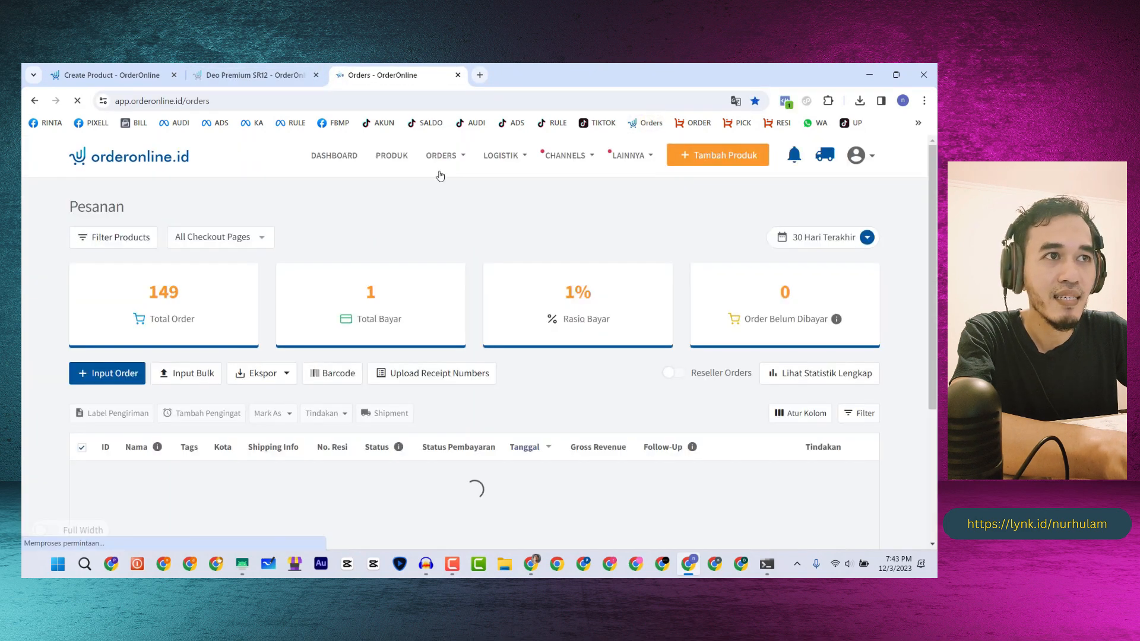
click(392, 155)
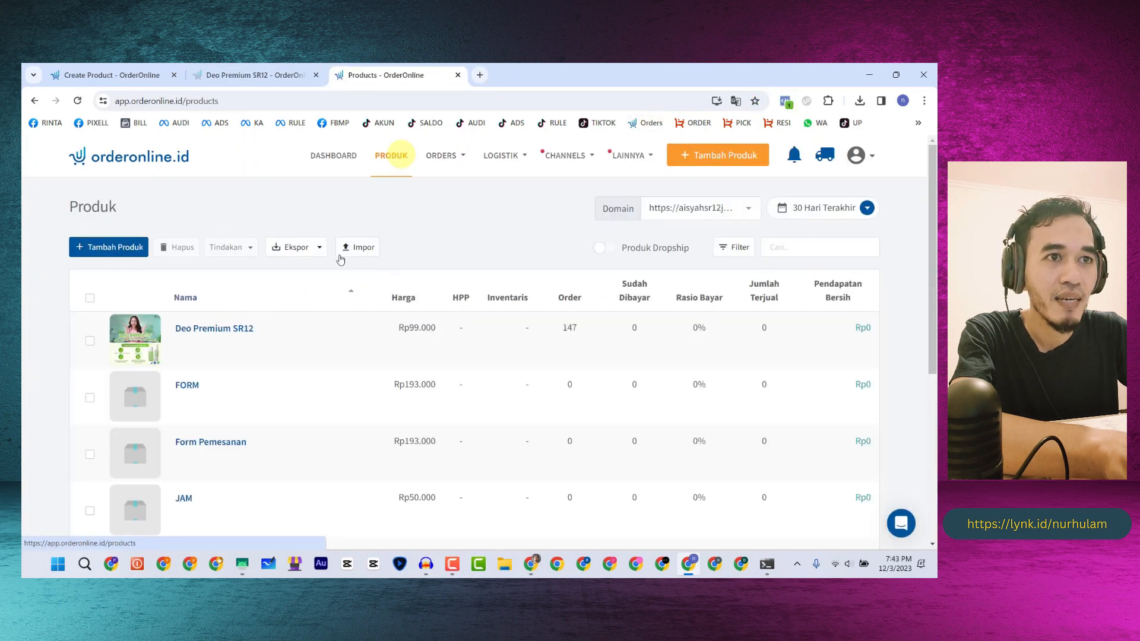
click(190, 331)
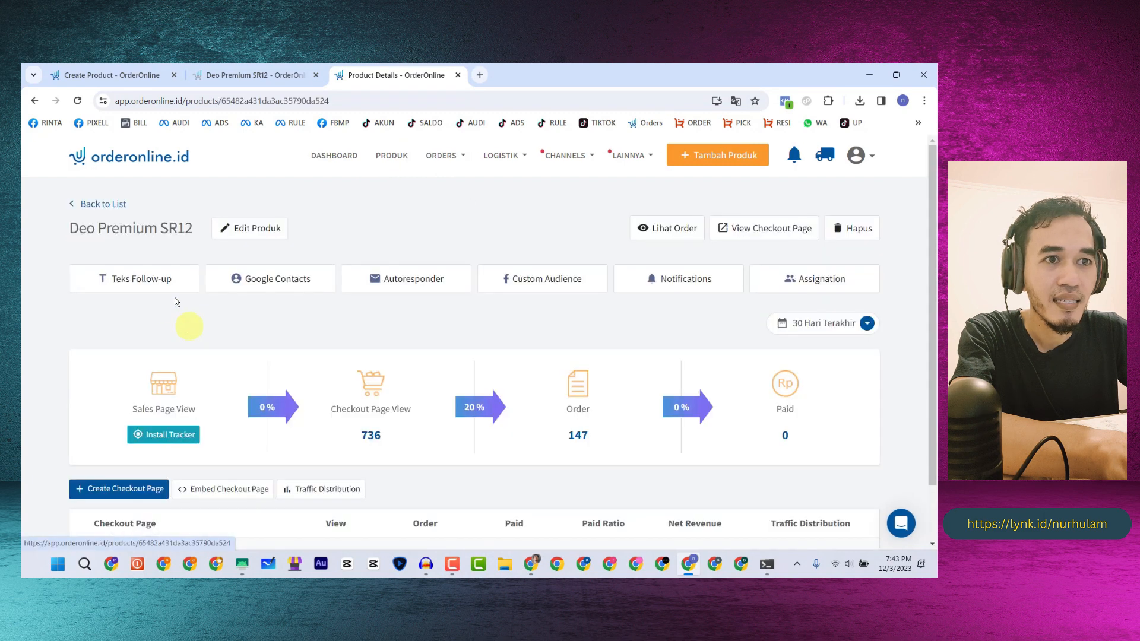
scroll(122, 454, down, 1)
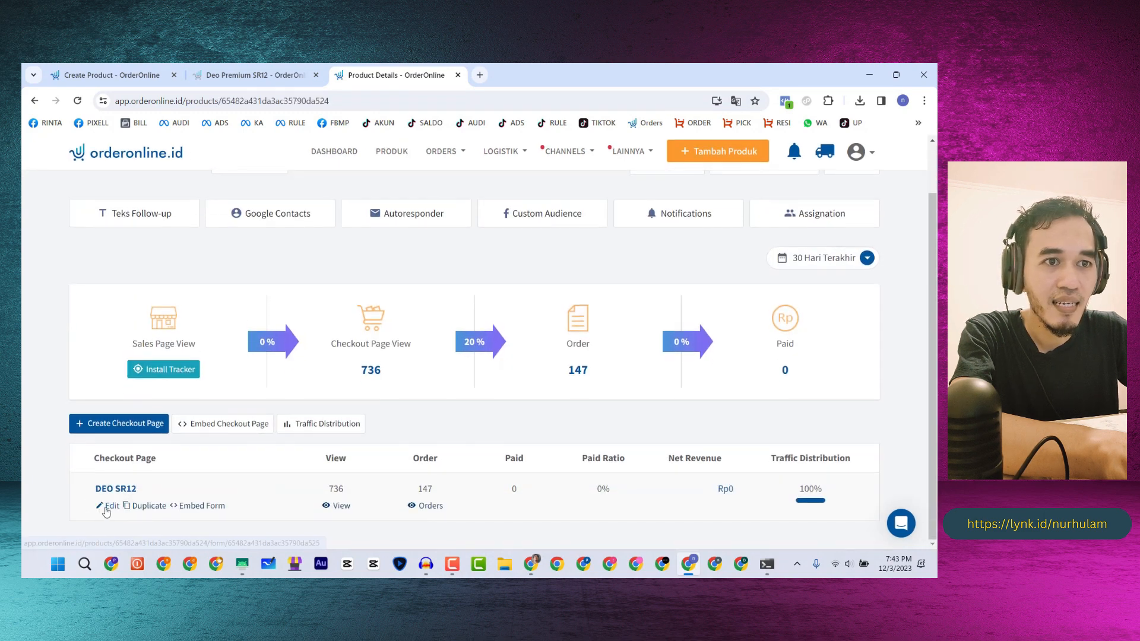
- Edit the DEO SR12 checkout and advance to its Halaman Sukses settings
click(108, 506)
scroll(130, 397, down, 3)
scroll(132, 400, down, 20)
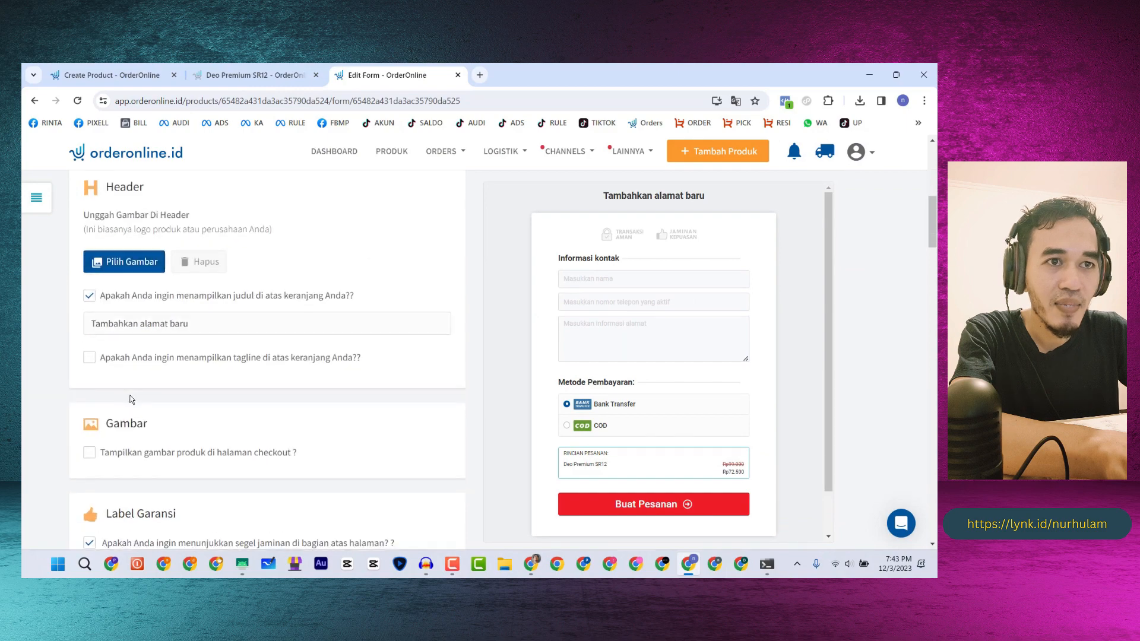
scroll(279, 425, down, 12)
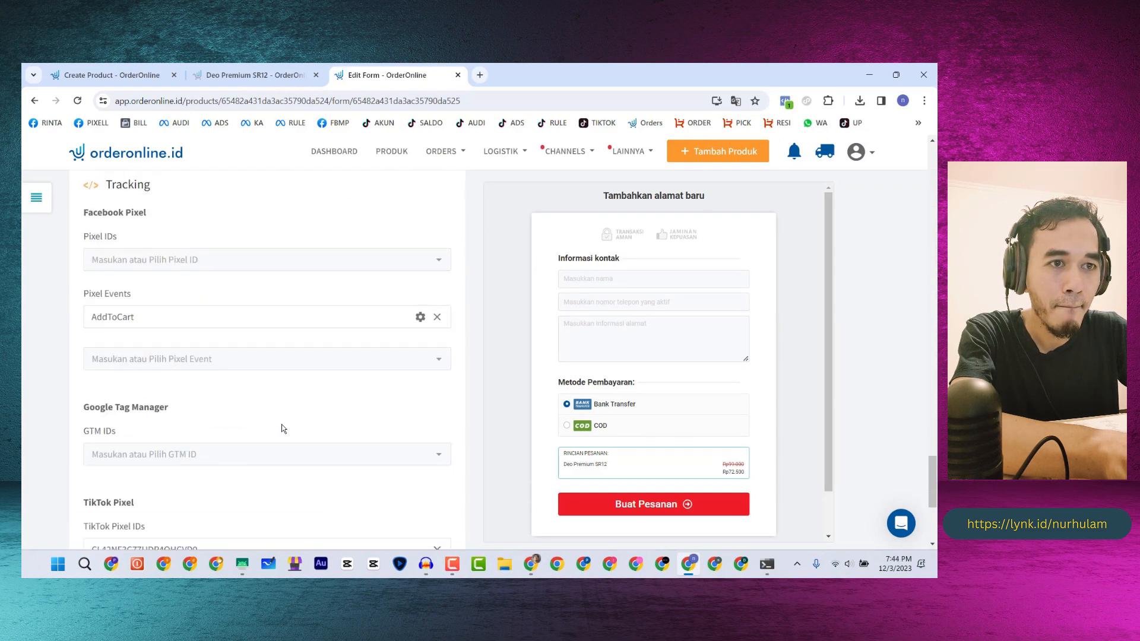
click(387, 502)
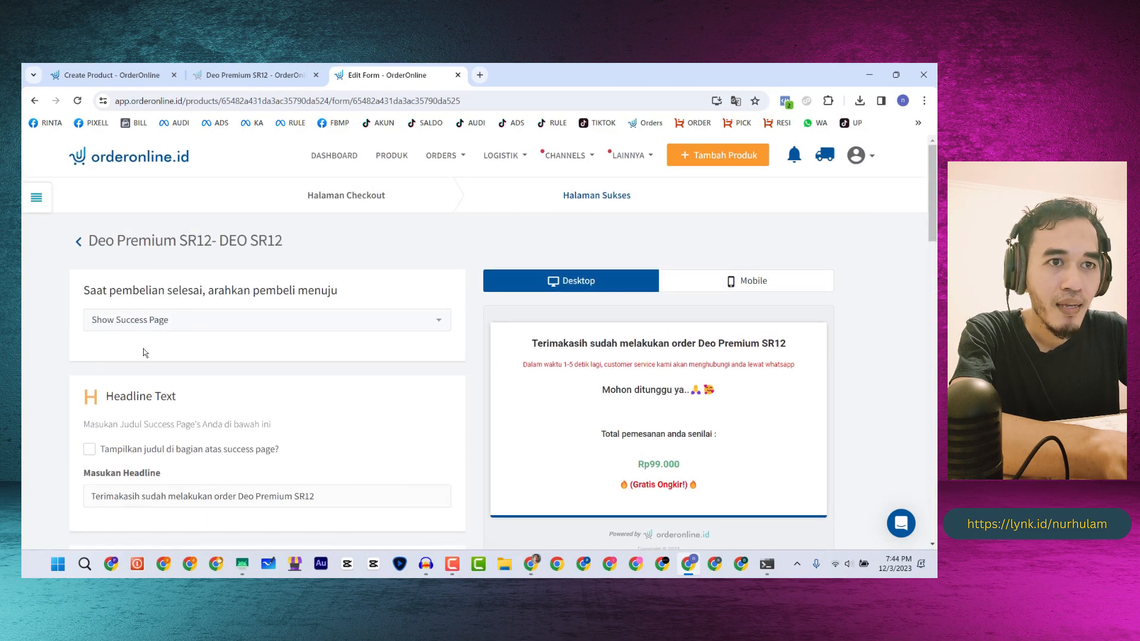
- Check the success page preview in mobile and desktop views, inspecting the red waiting message
scroll(143, 350, down, 2)
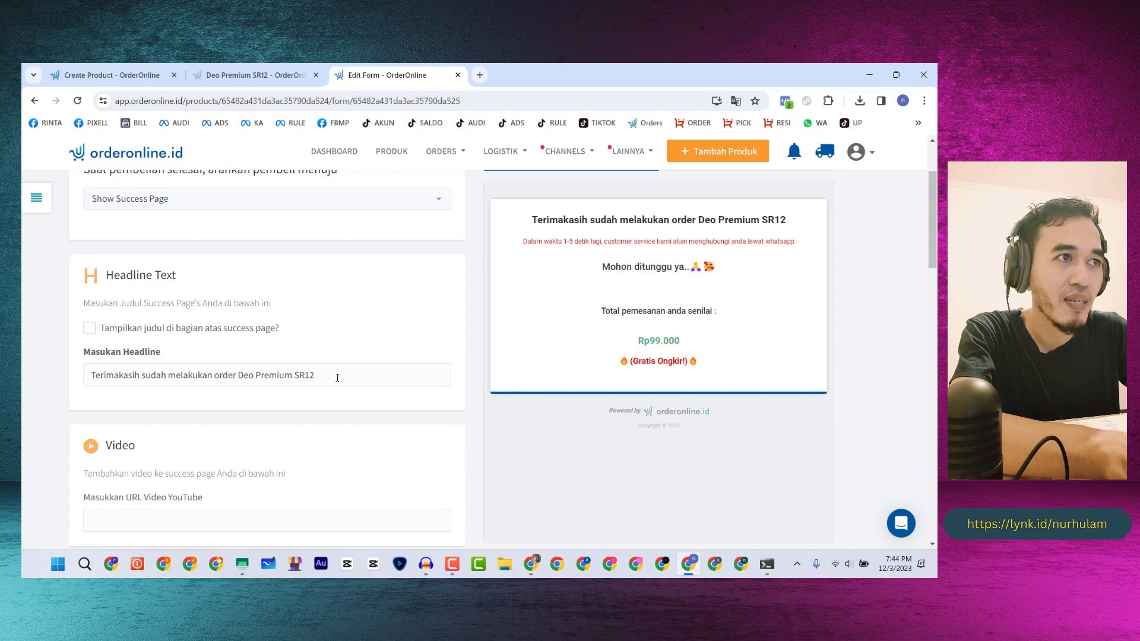
scroll(559, 226, up, 2)
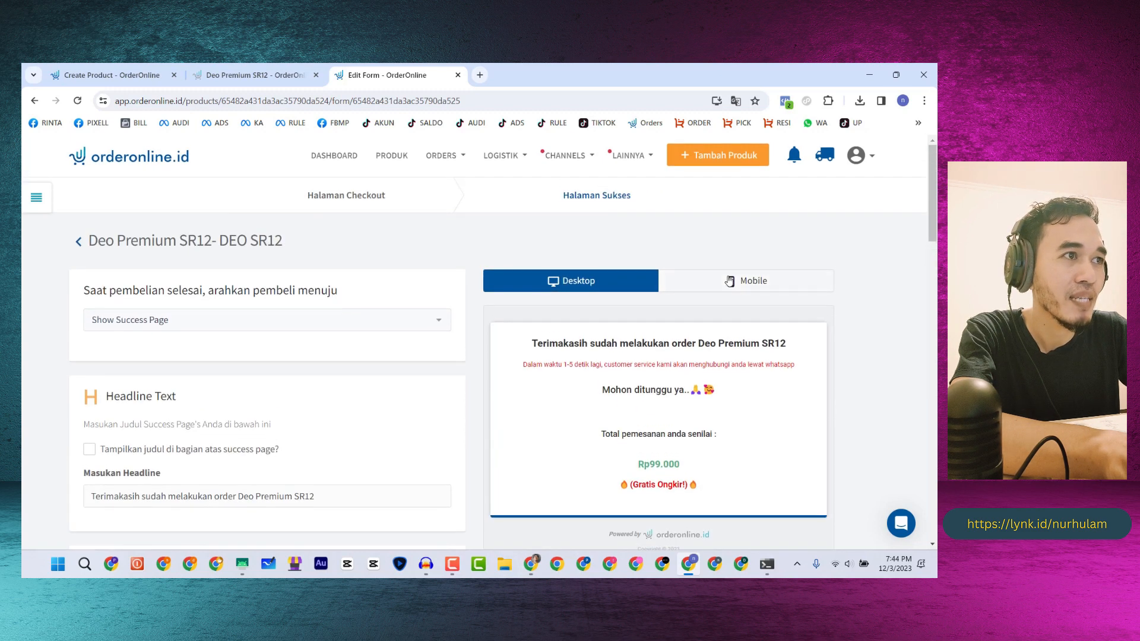
click(729, 281)
click(599, 281)
scroll(534, 297, down, 1)
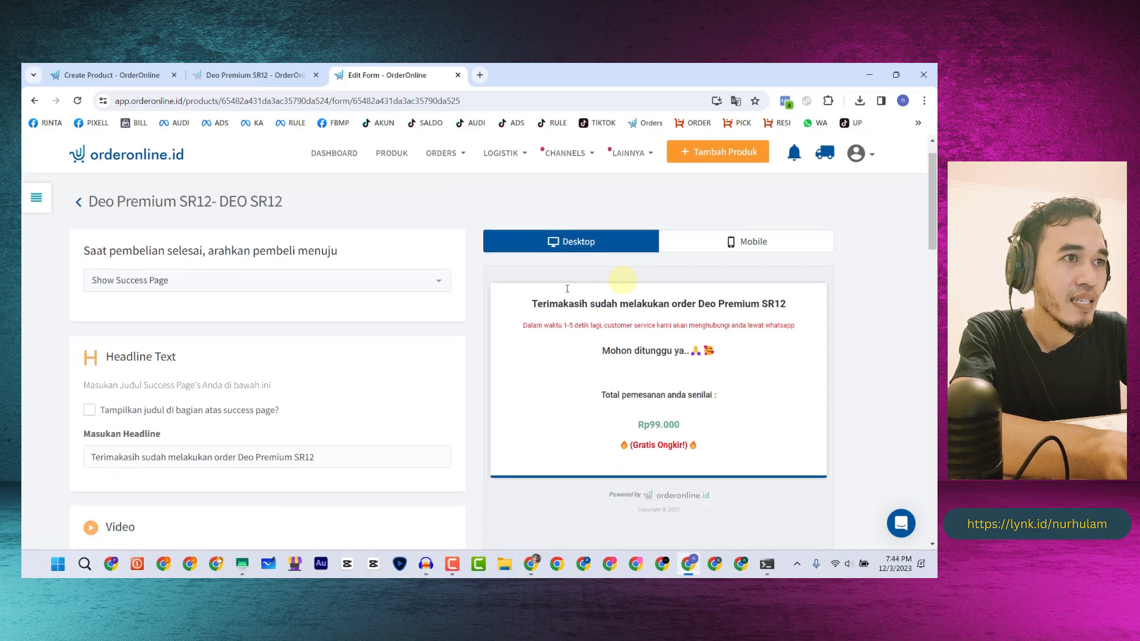
drag(523, 304, 803, 308)
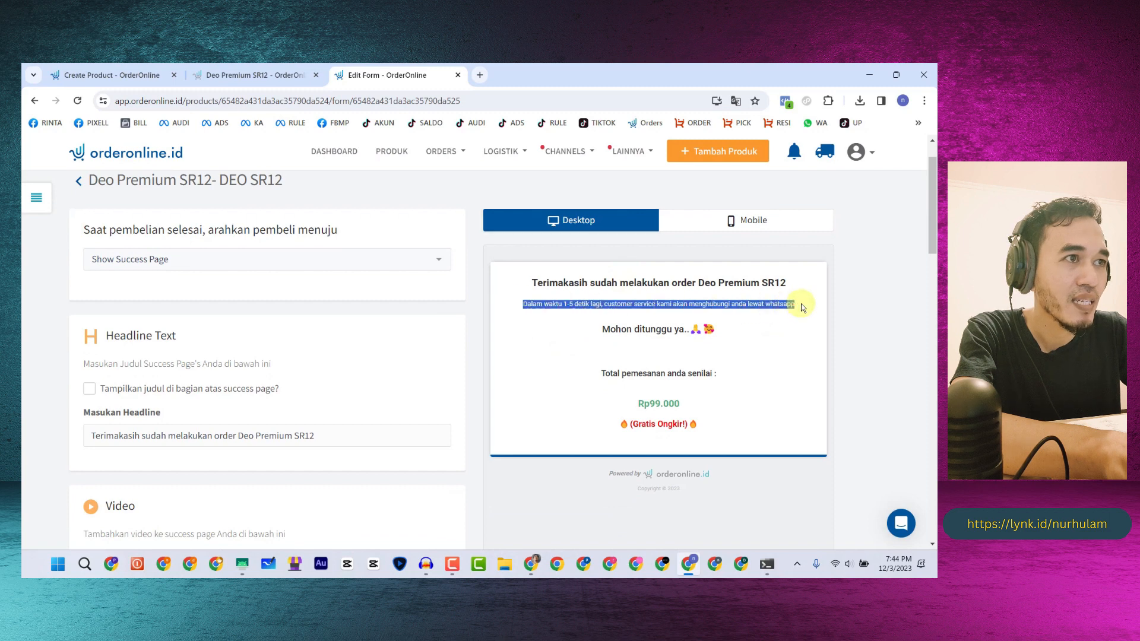
click(547, 304)
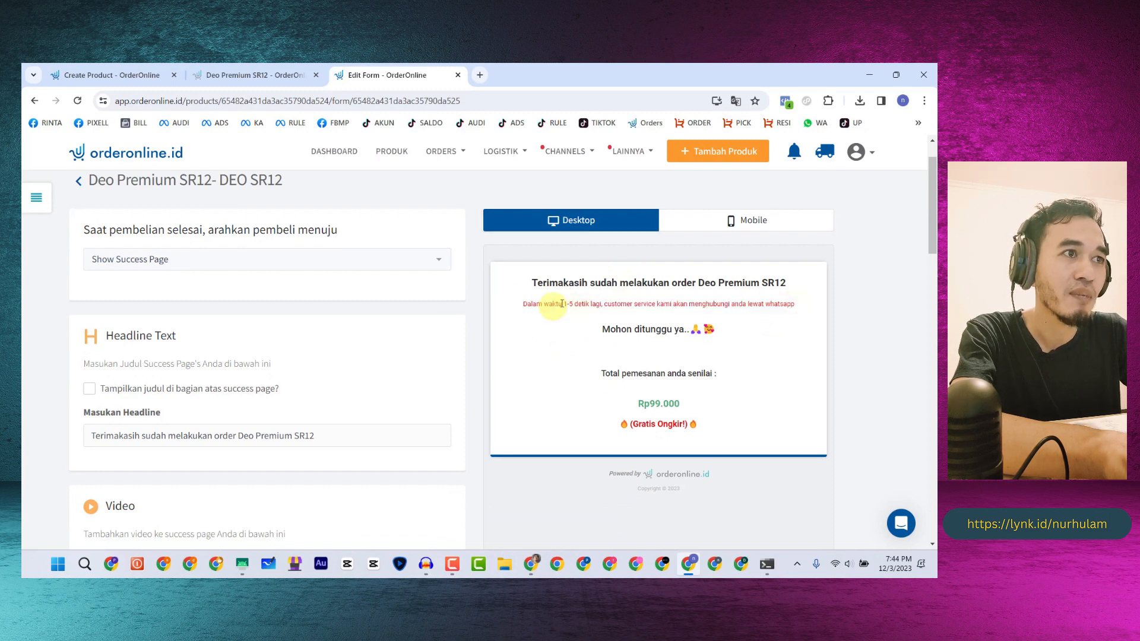
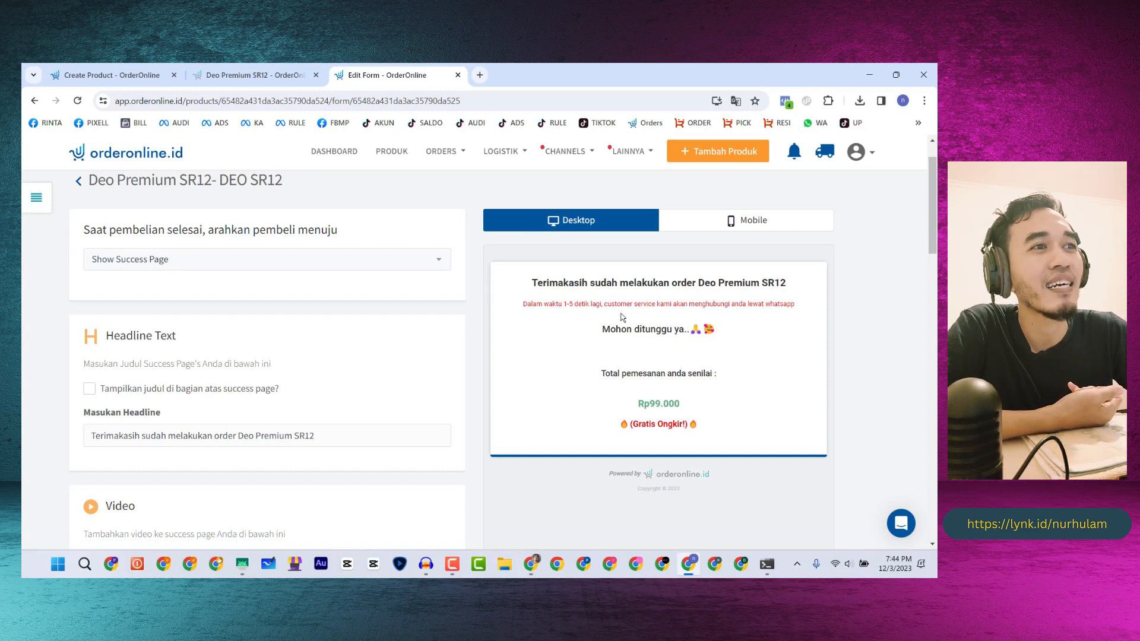
- Highlight the red waiting notice in the Deo preview, then return to the Jam Tangan product form
drag(524, 304, 629, 305)
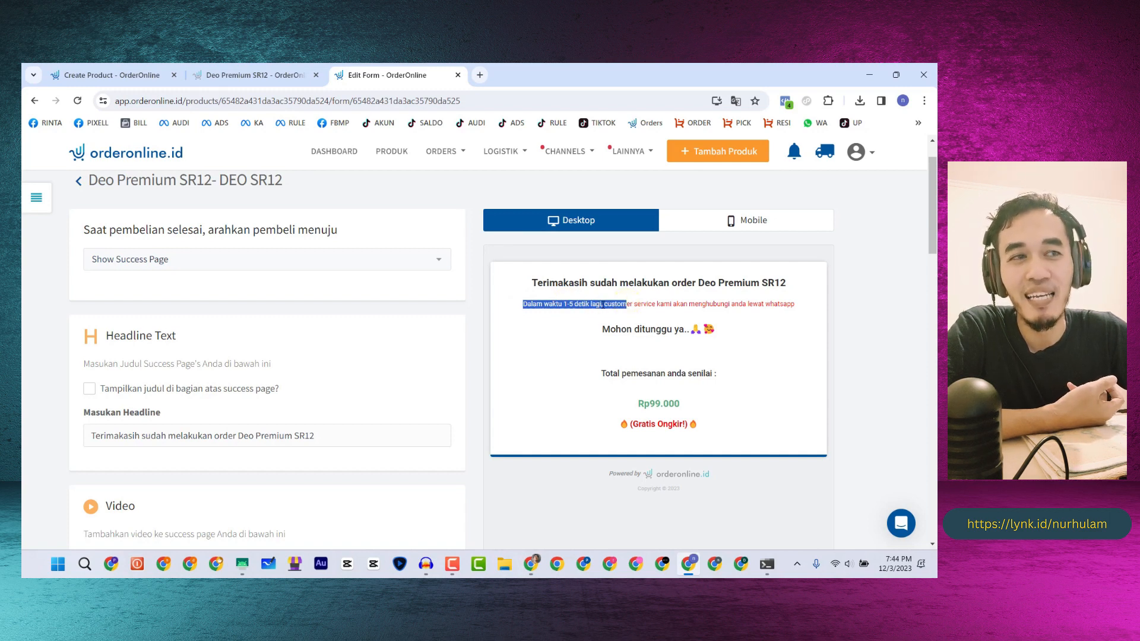
click(755, 305)
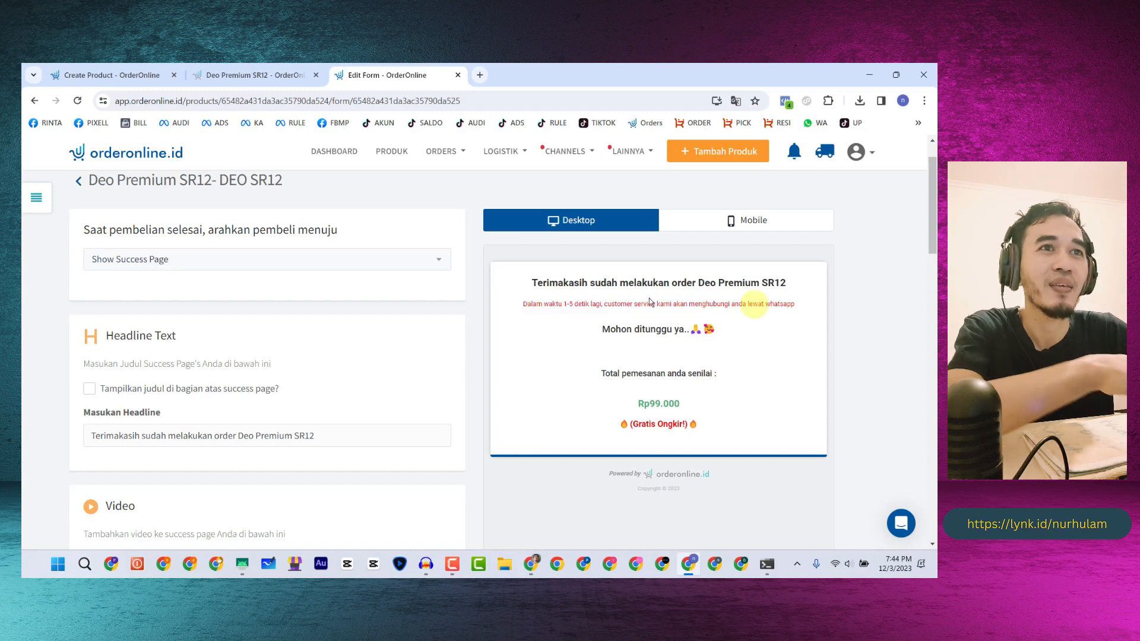
click(119, 76)
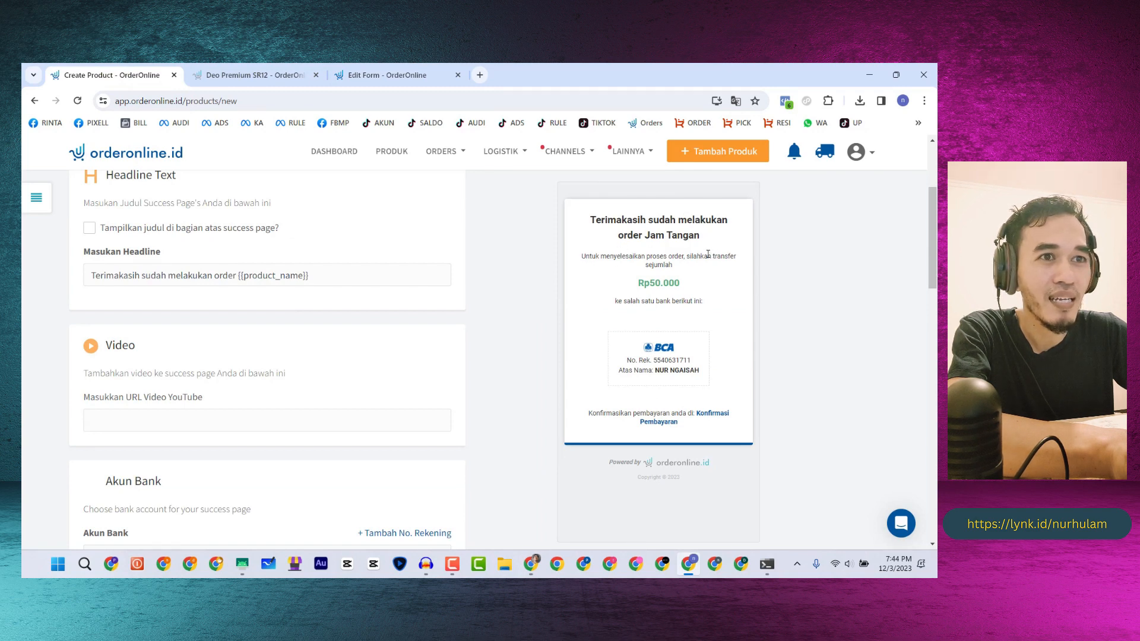
- Copy the Deo SR12 Bank Transfer body text into Jam Tangan's Bank Transfer body
scroll(279, 324, down, 7)
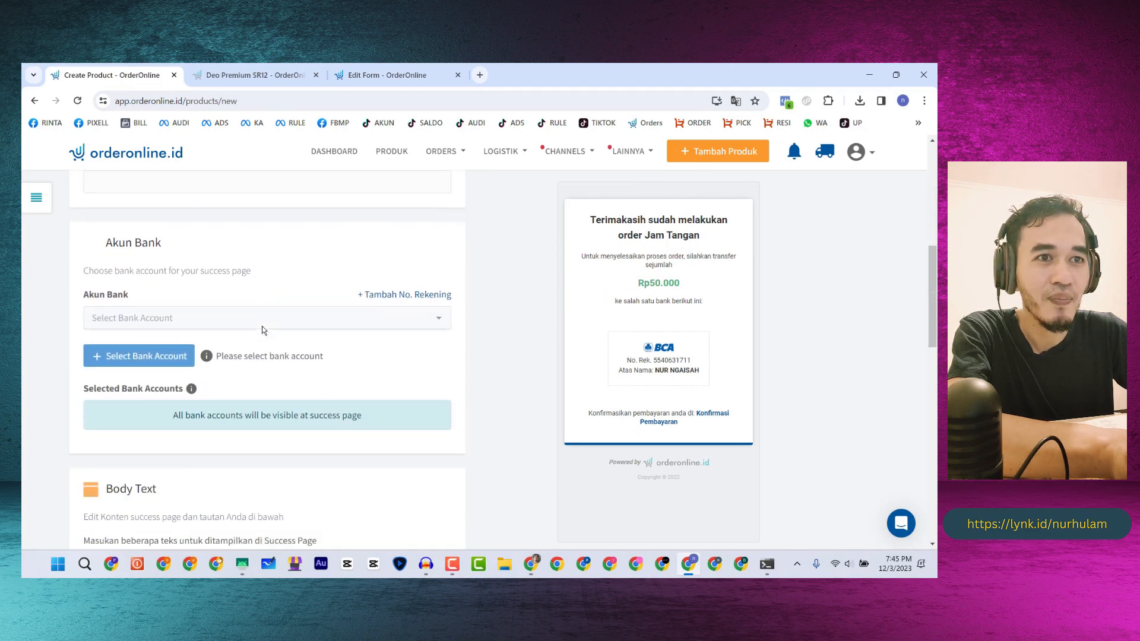
scroll(263, 331, down, 2)
click(177, 339)
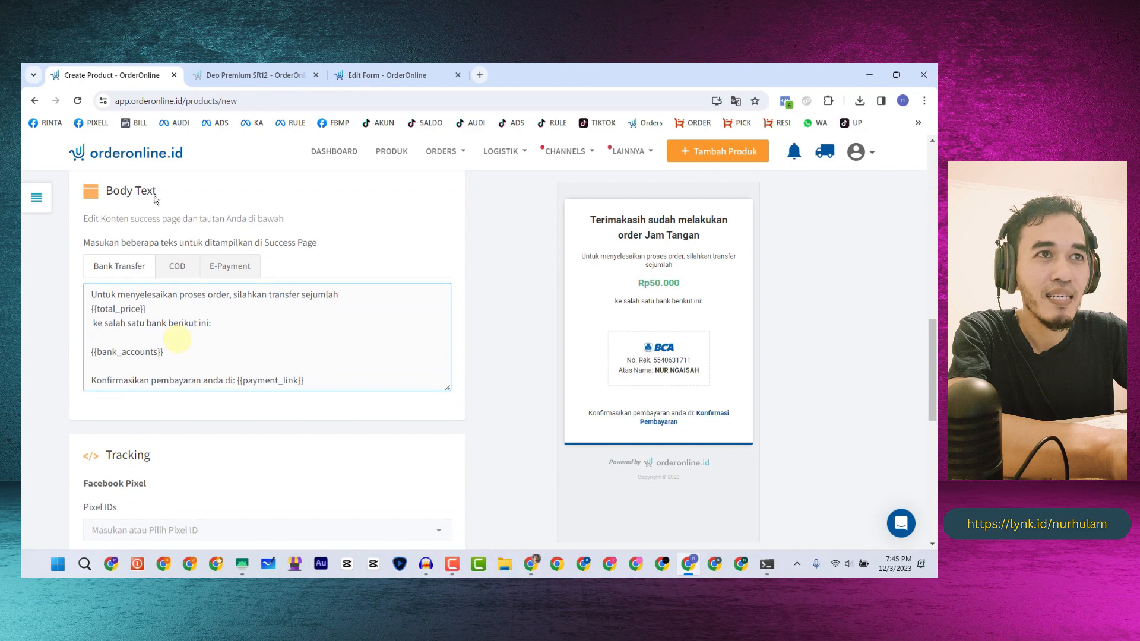
click(239, 75)
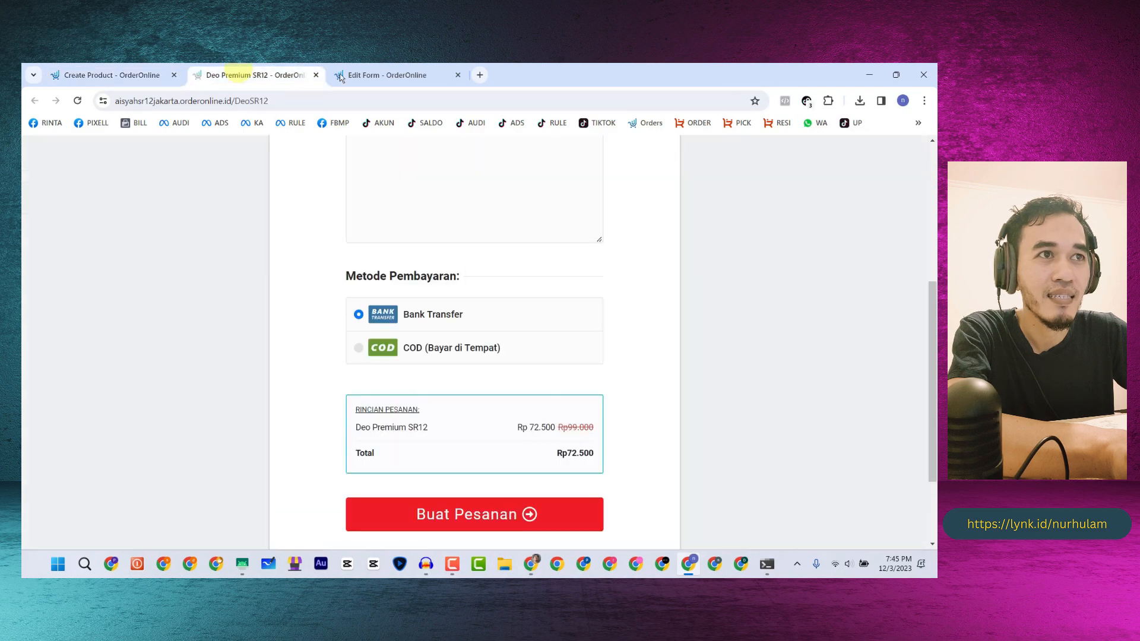
click(395, 75)
scroll(238, 310, down, 10)
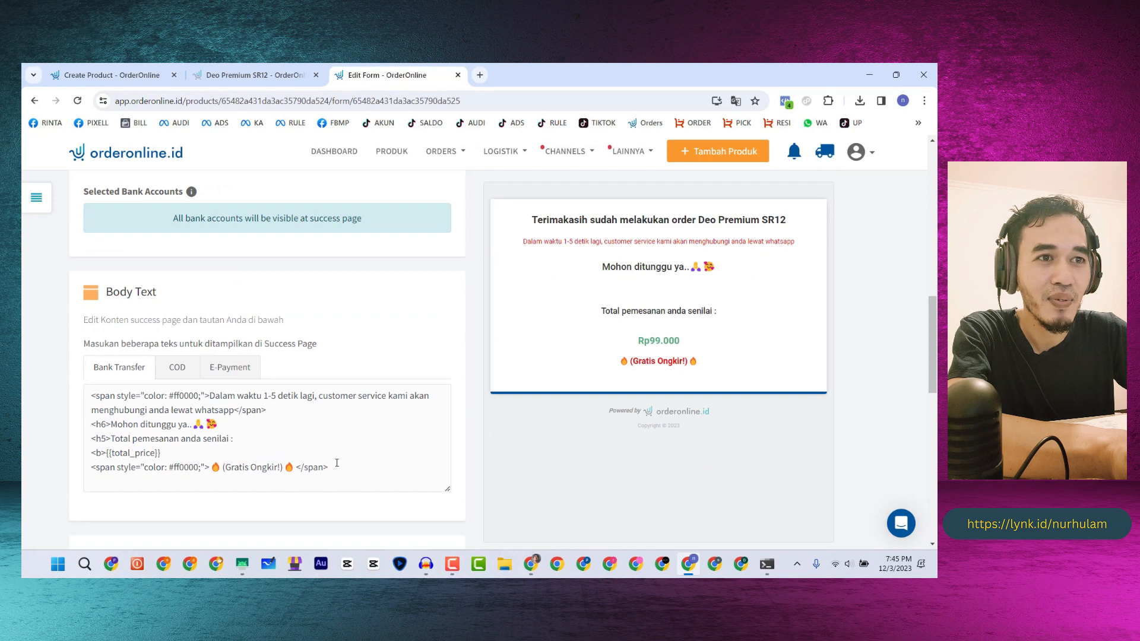
drag(332, 467, 93, 394)
key(ctrl+c)
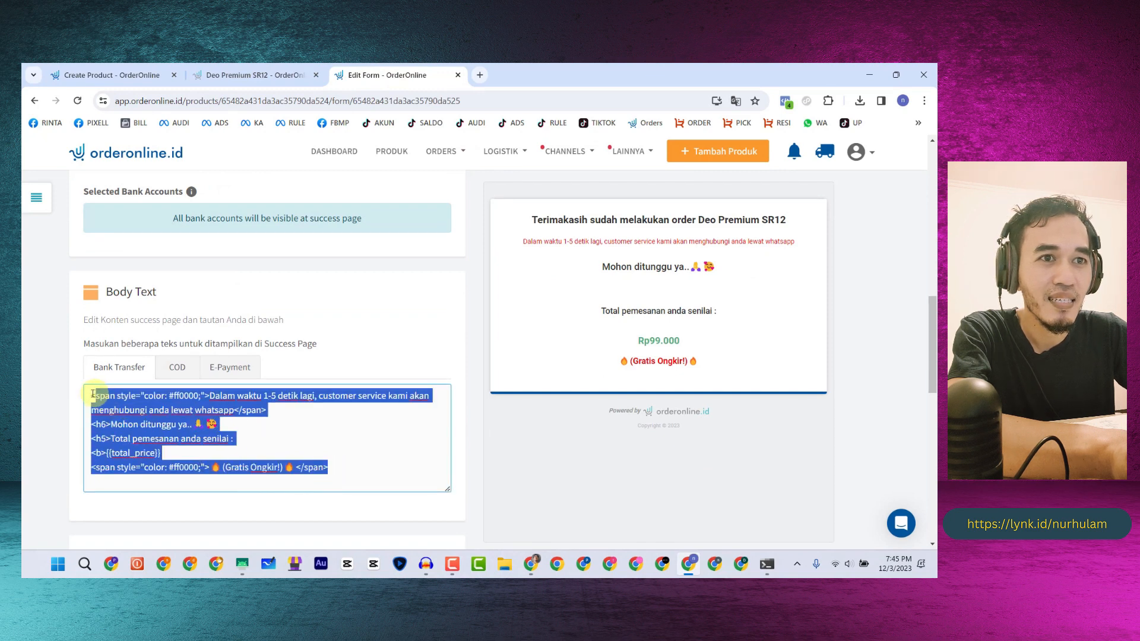
click(112, 80)
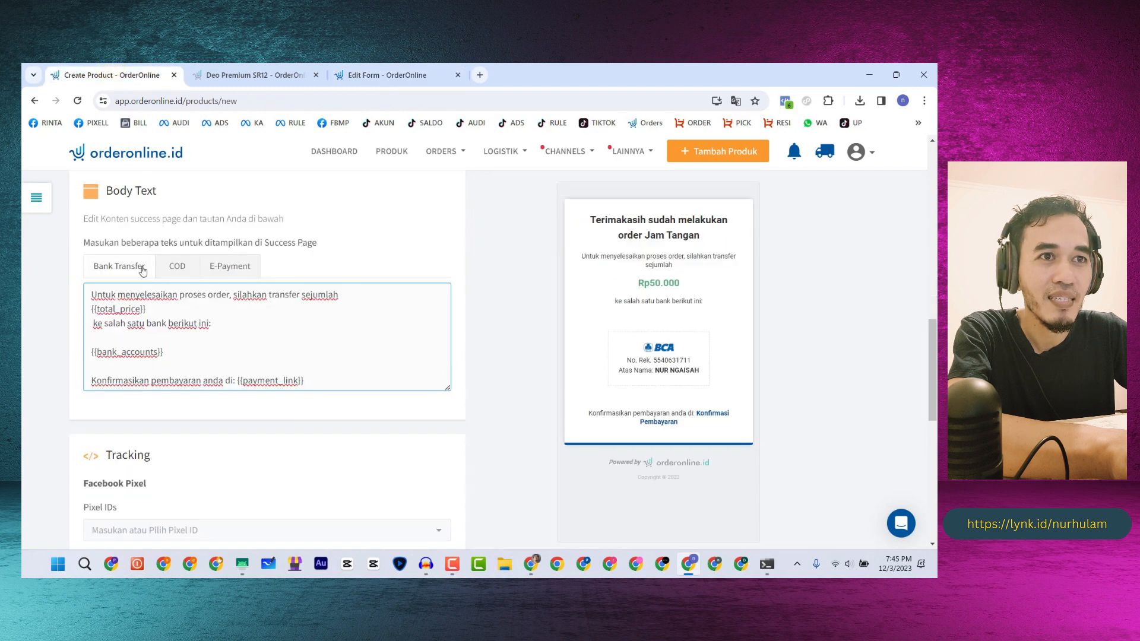
drag(347, 385, 82, 294)
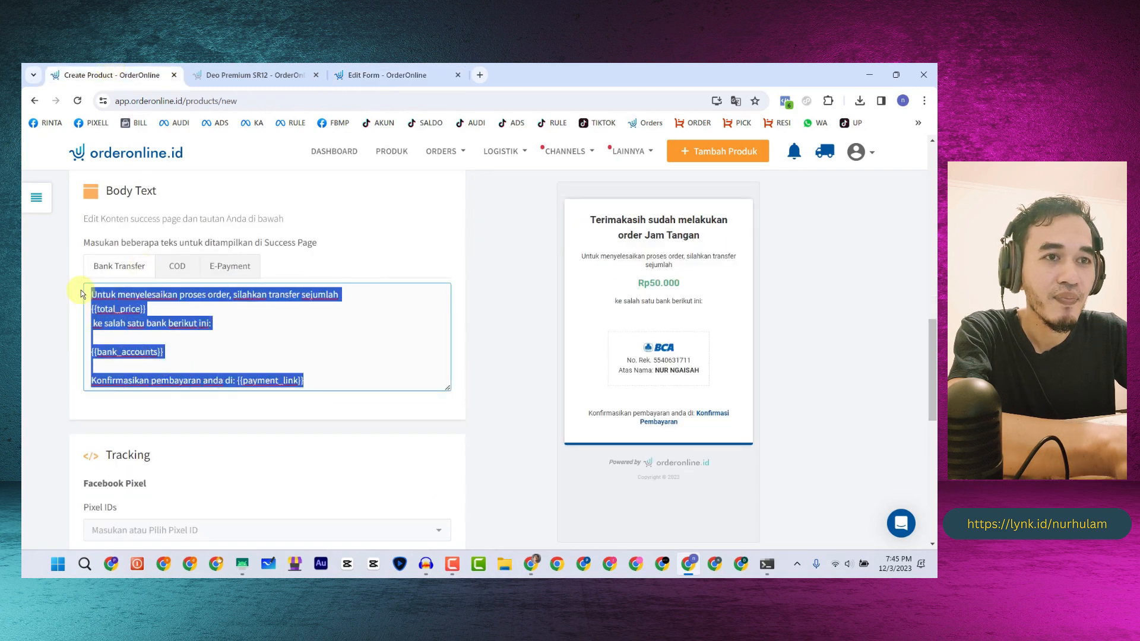
key(ctrl+v)
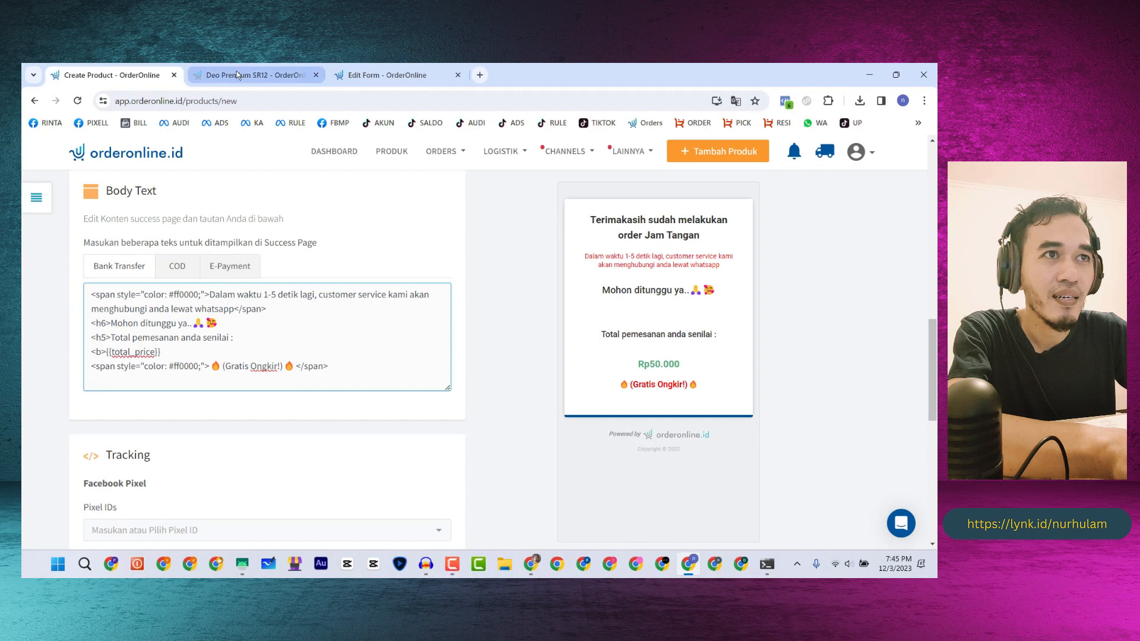
- Copy the Deo SR12 COD body text into Jam Tangan's COD body
click(373, 75)
click(175, 361)
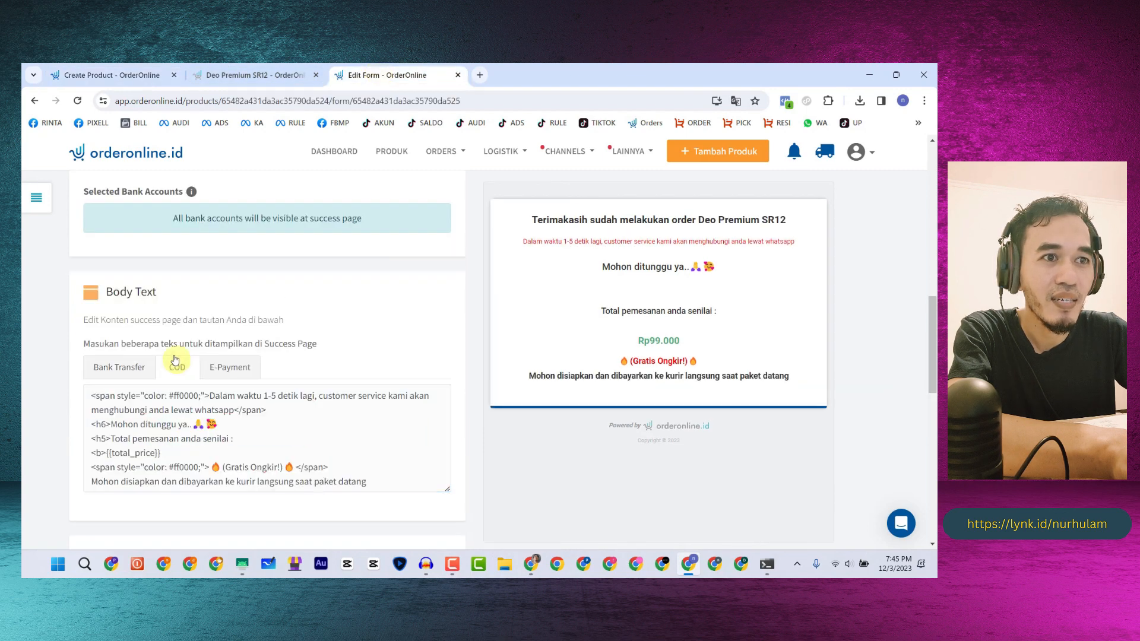
drag(380, 490, 89, 394)
key(ctrl+c)
click(83, 74)
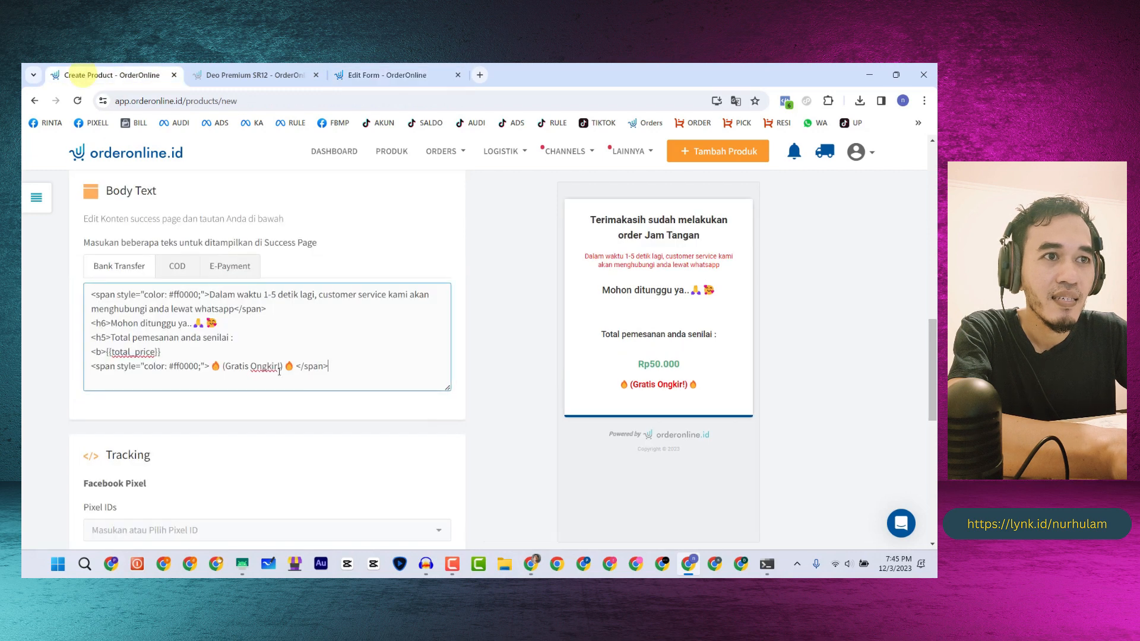
click(177, 266)
drag(275, 353, 87, 292)
key(ctrl+v)
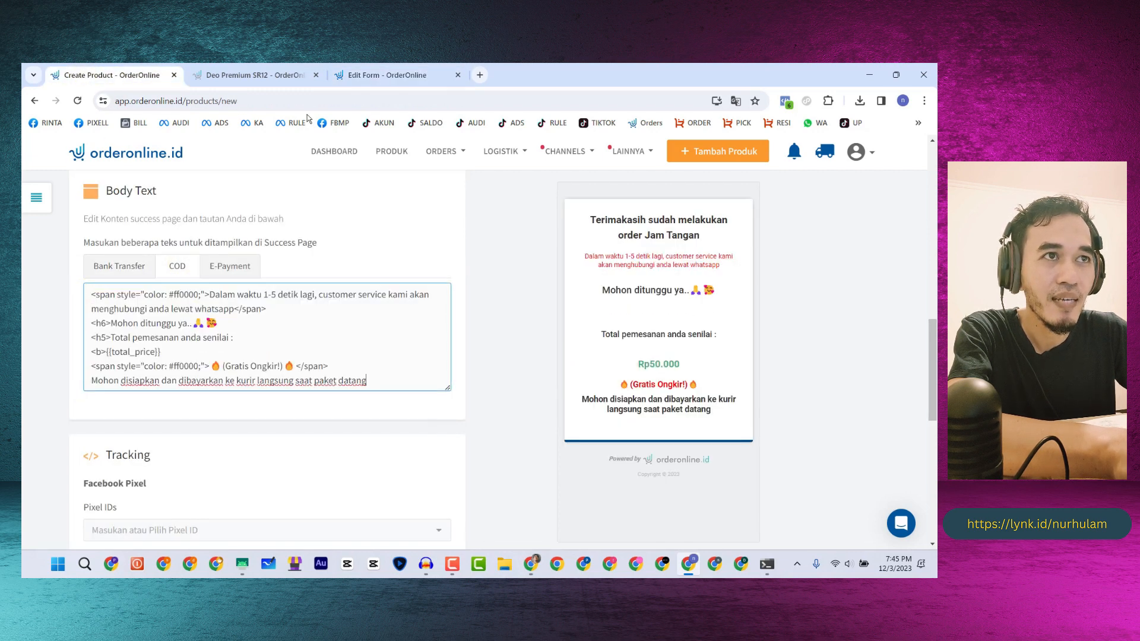
- Copy the Deo SR12 E-Payment body text into Jam Tangan's E-Payment body
click(386, 75)
click(230, 367)
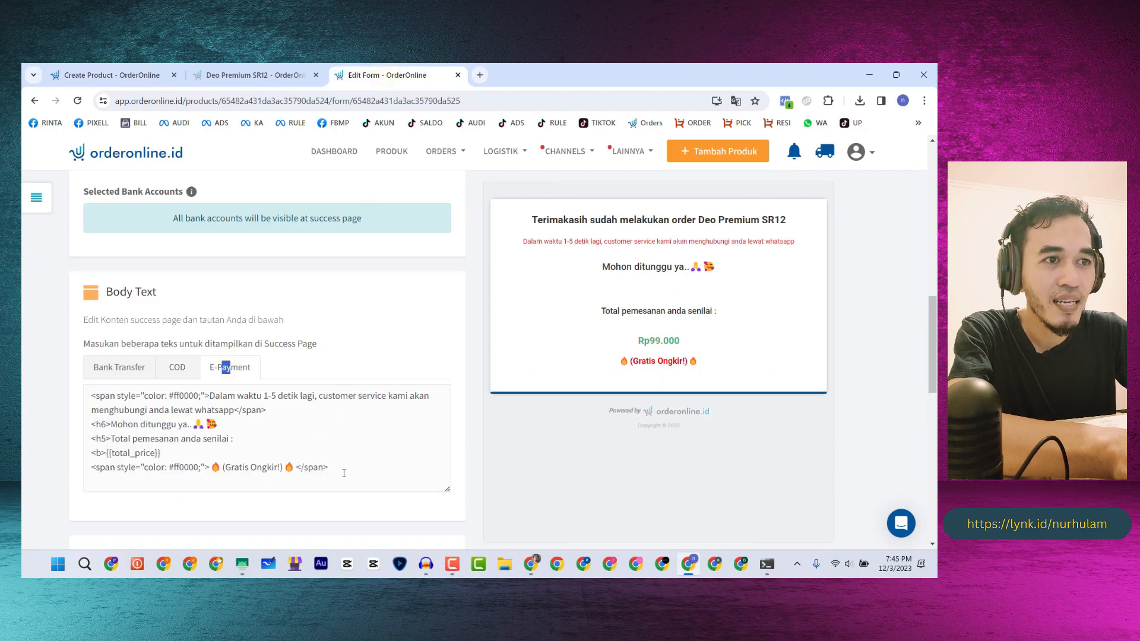
drag(344, 473, 98, 410)
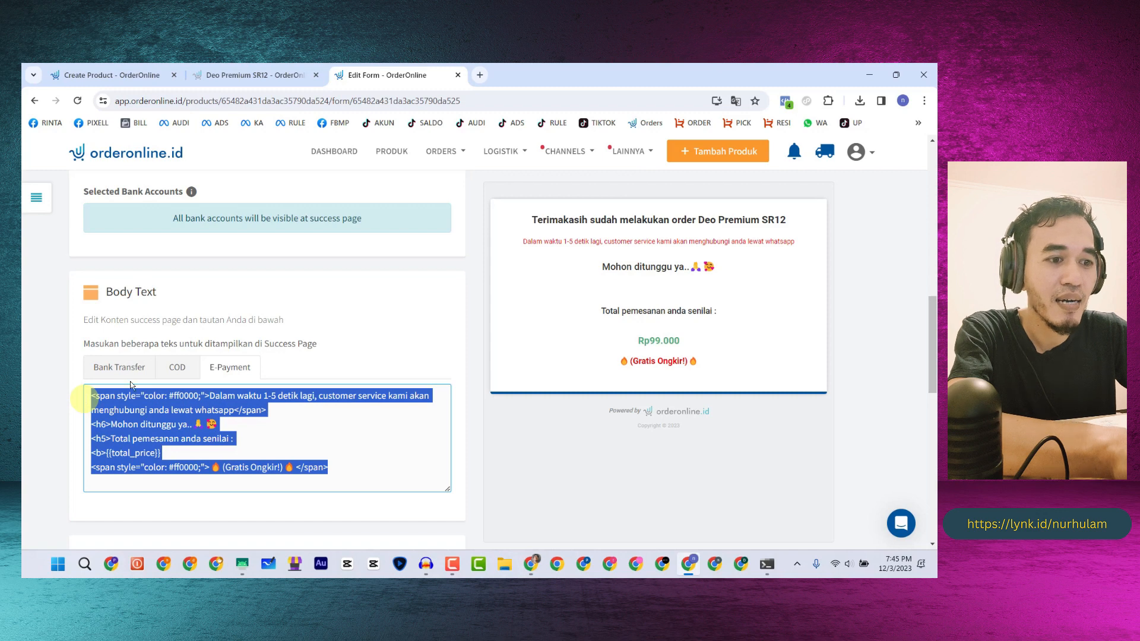
click(109, 74)
click(236, 265)
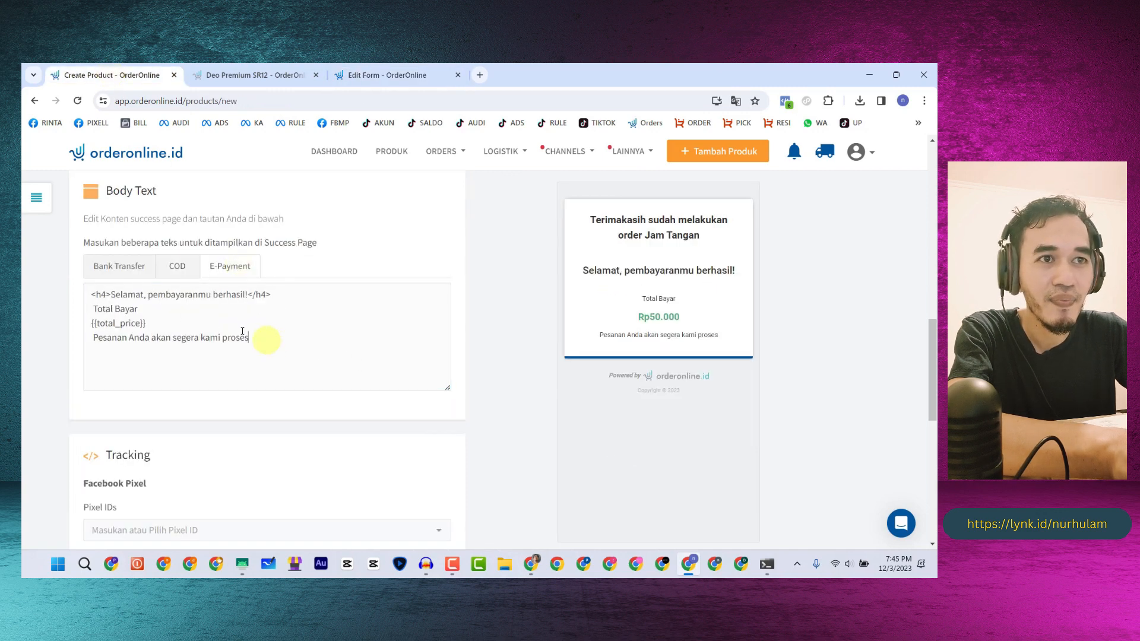
key(ctrl+a)
text(<span style="color: #ff0000;">Dalam waktu 1-5 detik lagi, customer service kami akan menghubungi anda lewat whatsapp</span> <h6>Mohon ditunggu ya..🙏 🥰 <h5>Total pemesanan anda senilai : <b>{{total_price}} <span style="color: #ff0000;">🔥 (Gratis Ongkir!) 🔥 </span>)
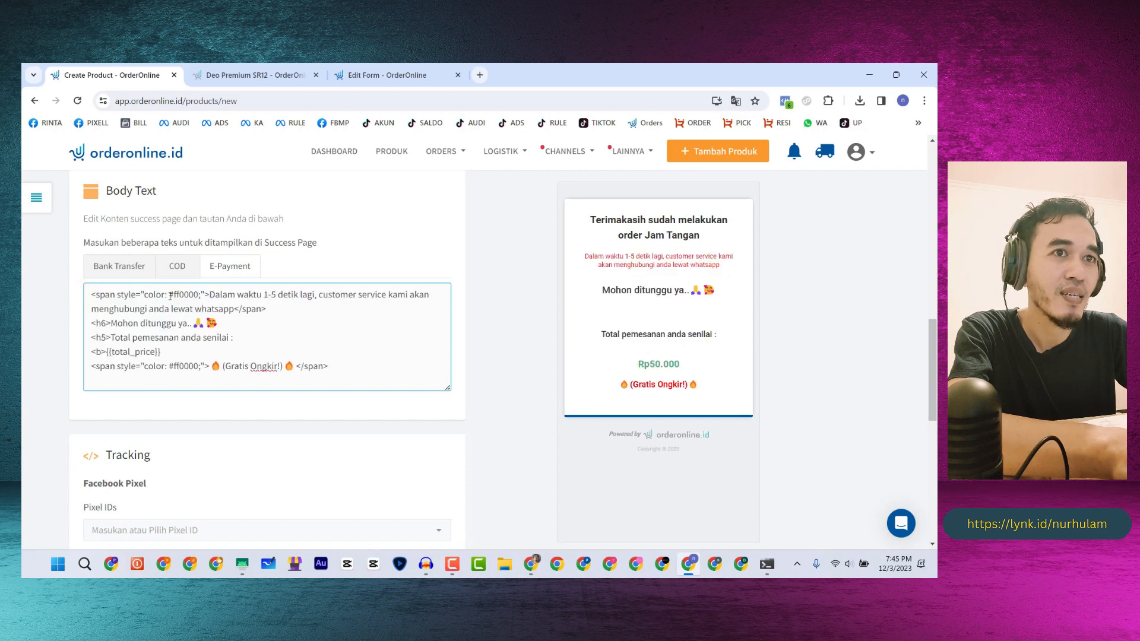
click(121, 265)
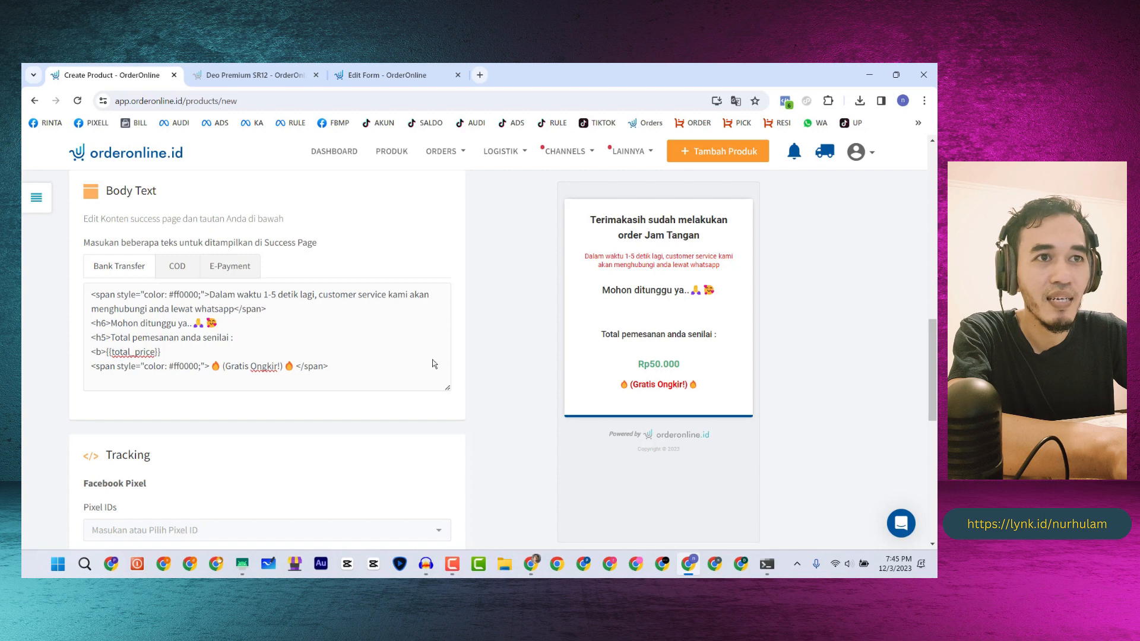
- Review the pasted COD and E-Payment body text in the success-page preview
click(176, 268)
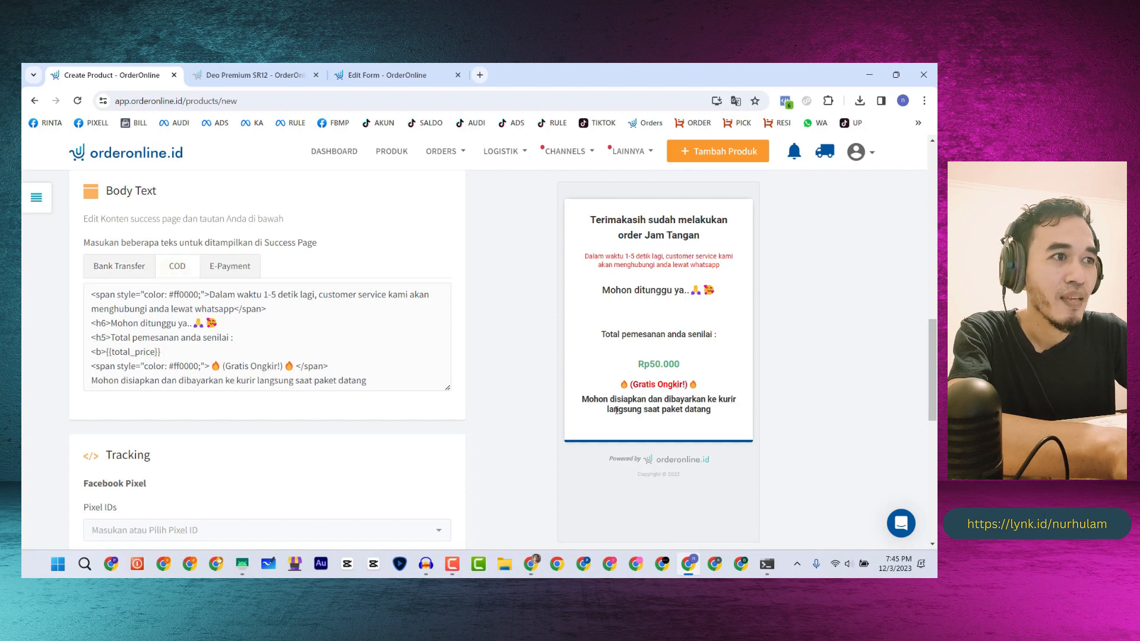
drag(583, 404, 730, 410)
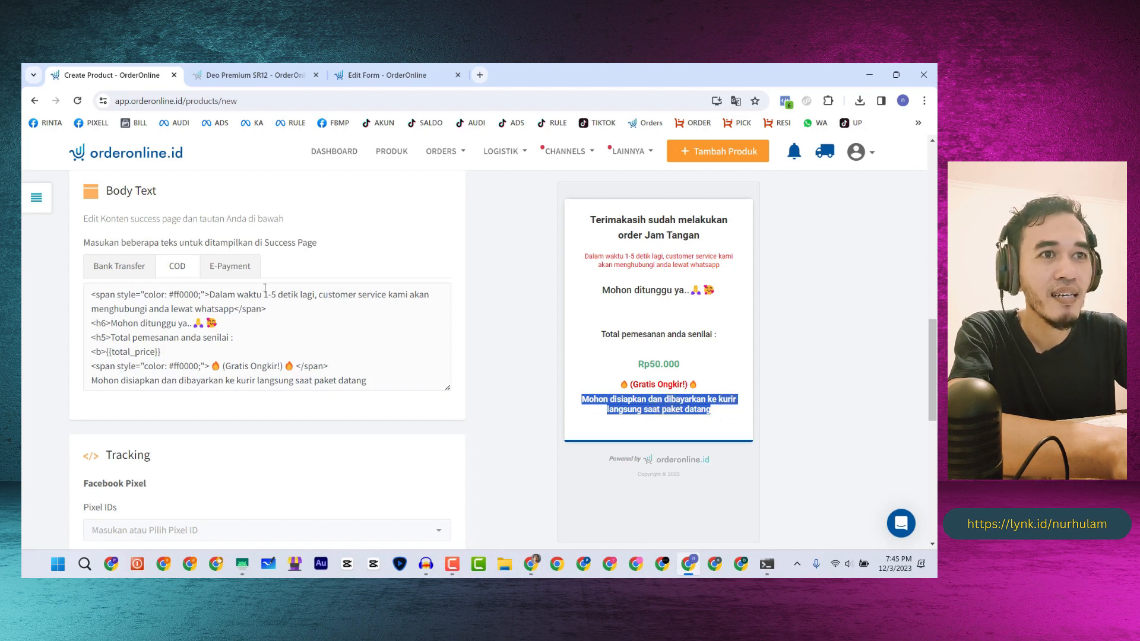
click(233, 267)
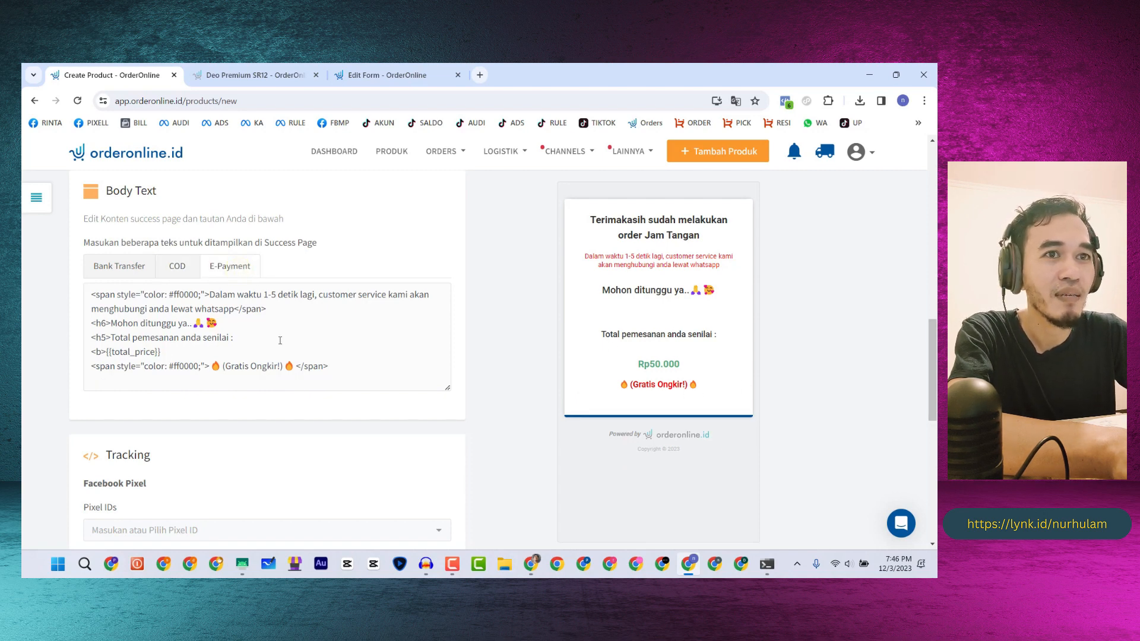
scroll(198, 312, down, 3)
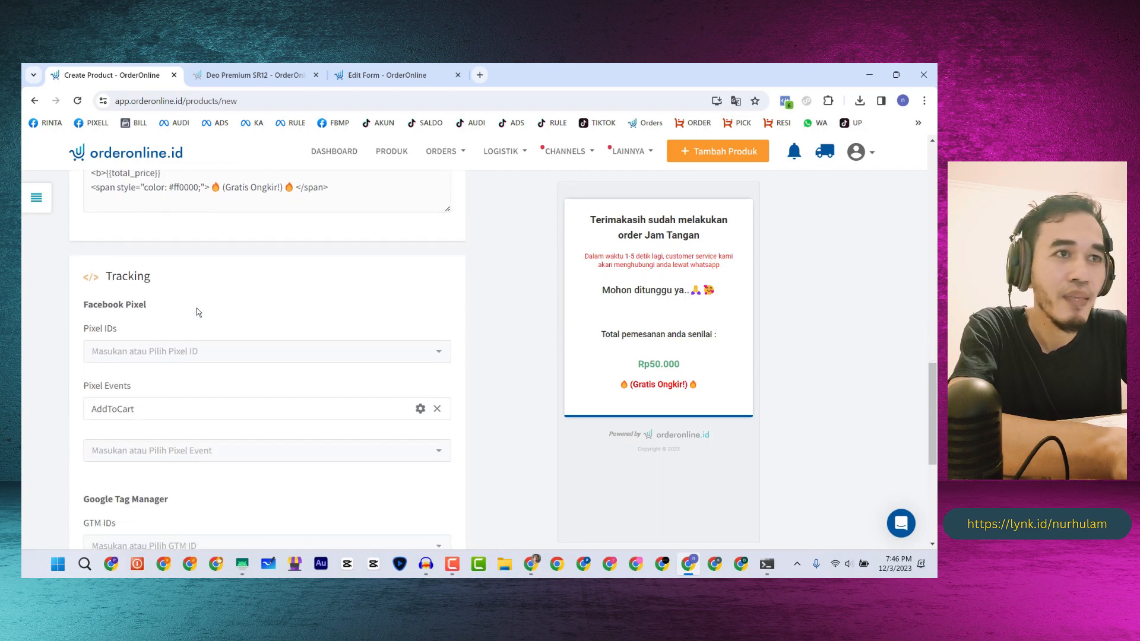
scroll(155, 320, up, 3)
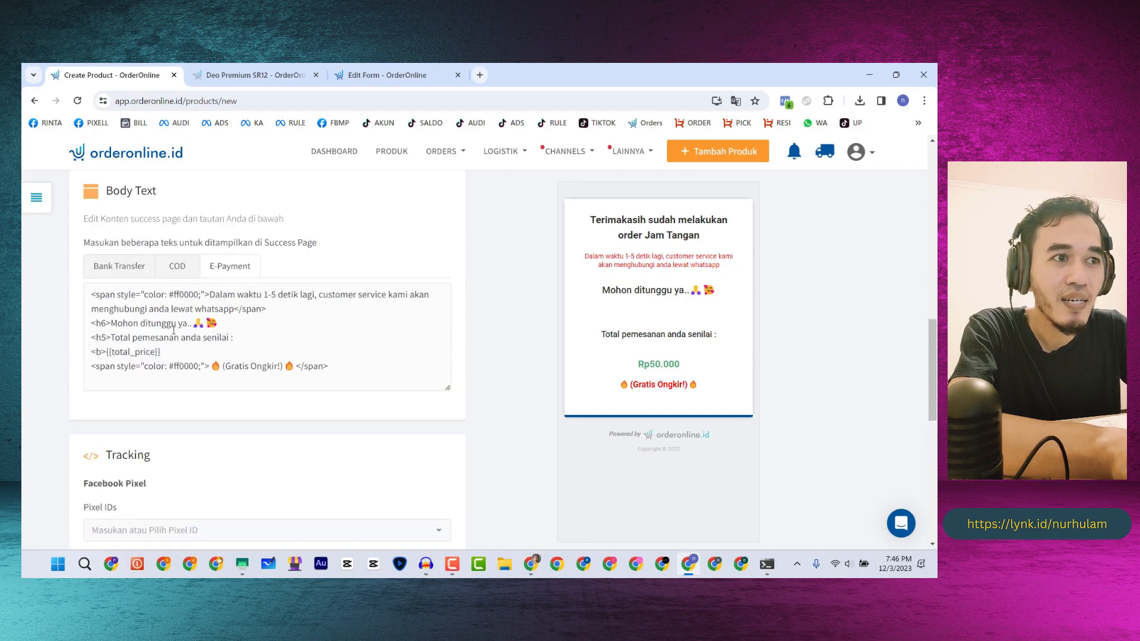
scroll(136, 309, down, 6)
scroll(120, 296, up, 2)
scroll(166, 294, down, 4)
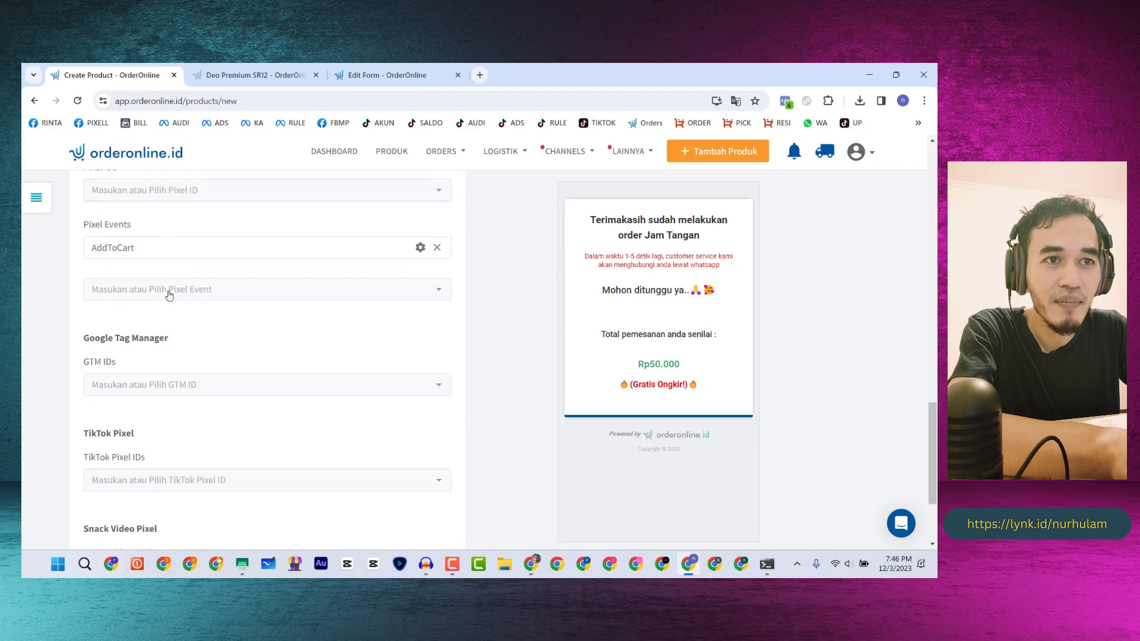
- Copy the DEO SR12 pixel ID from TikTok Pixel Helper and add it to TikTok Pixel IDs
click(141, 342)
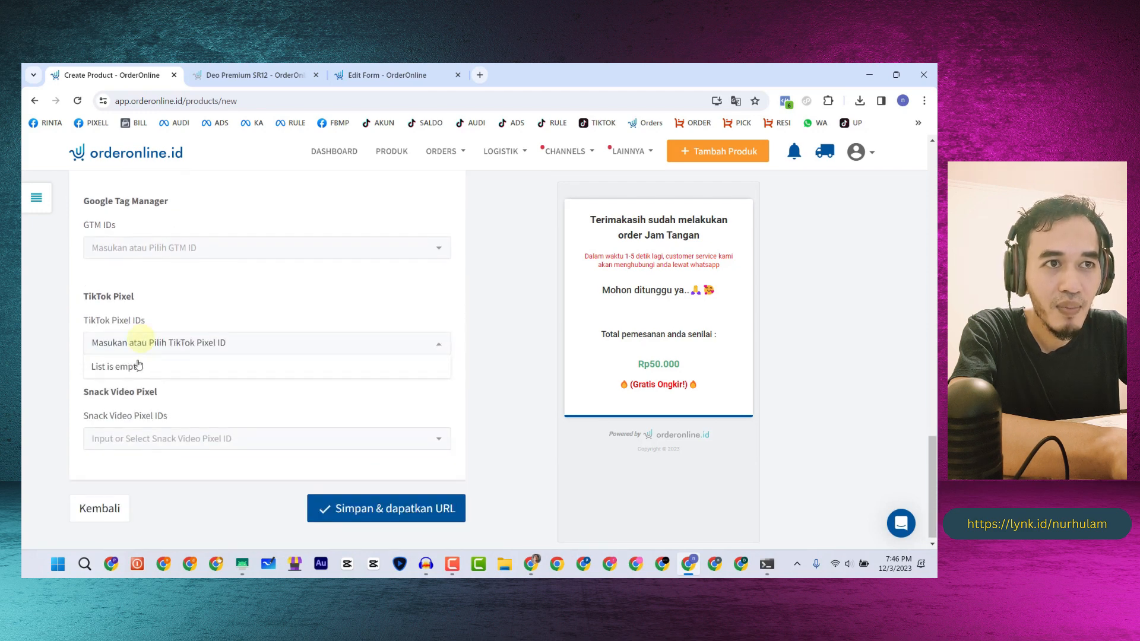
click(386, 75)
click(251, 71)
click(807, 101)
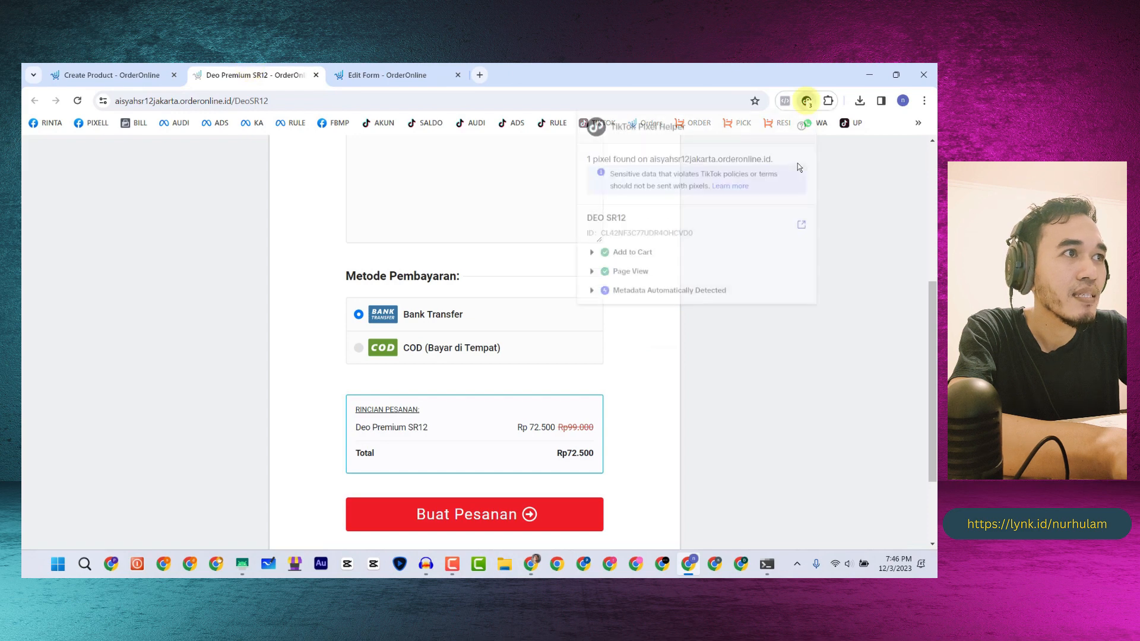
click(706, 244)
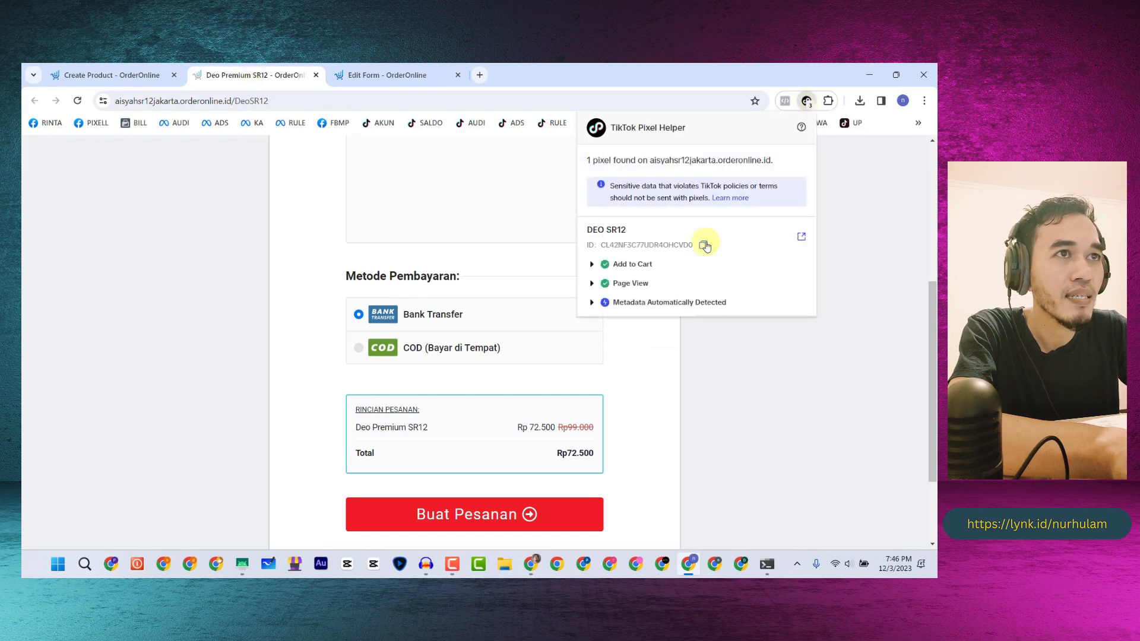
click(102, 75)
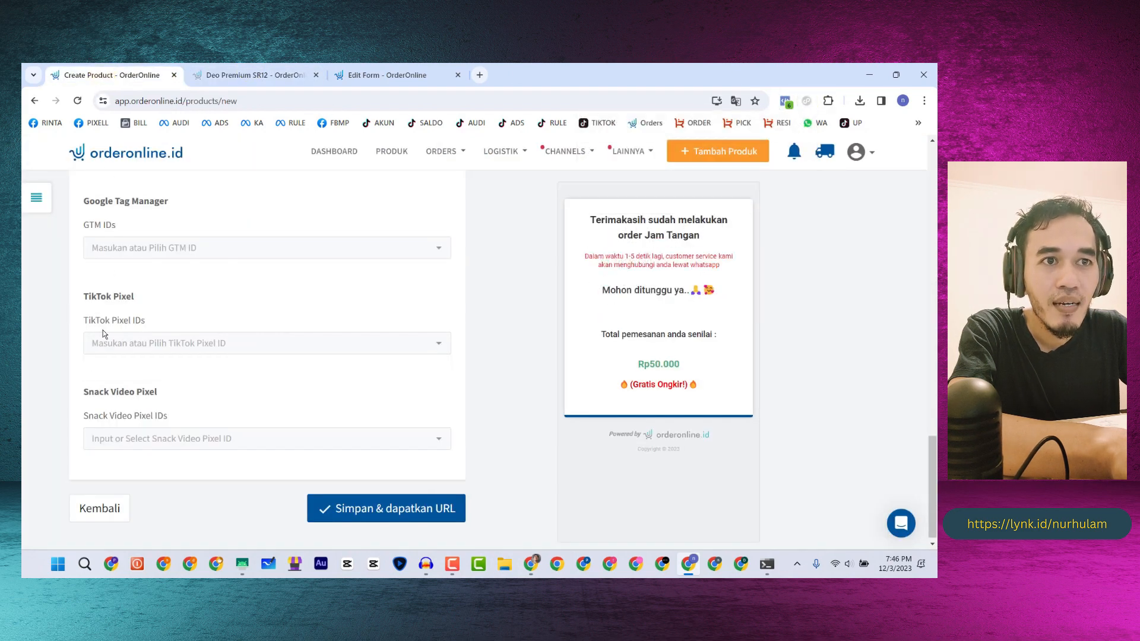
click(115, 344)
key(ctrl+v)
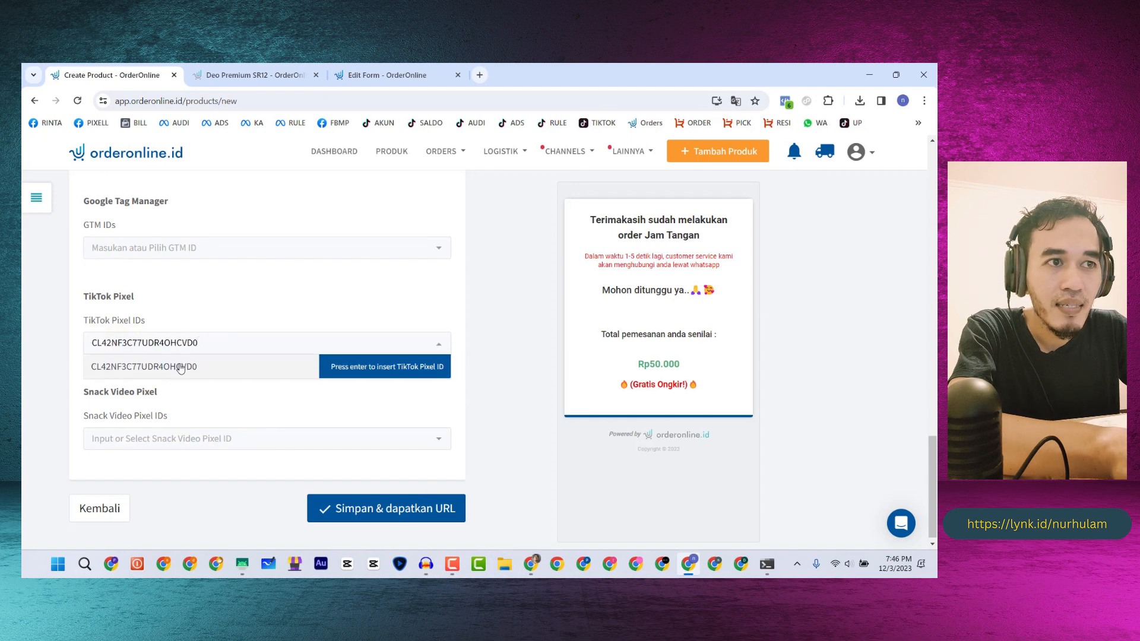
key(Return)
scroll(210, 312, down, 1)
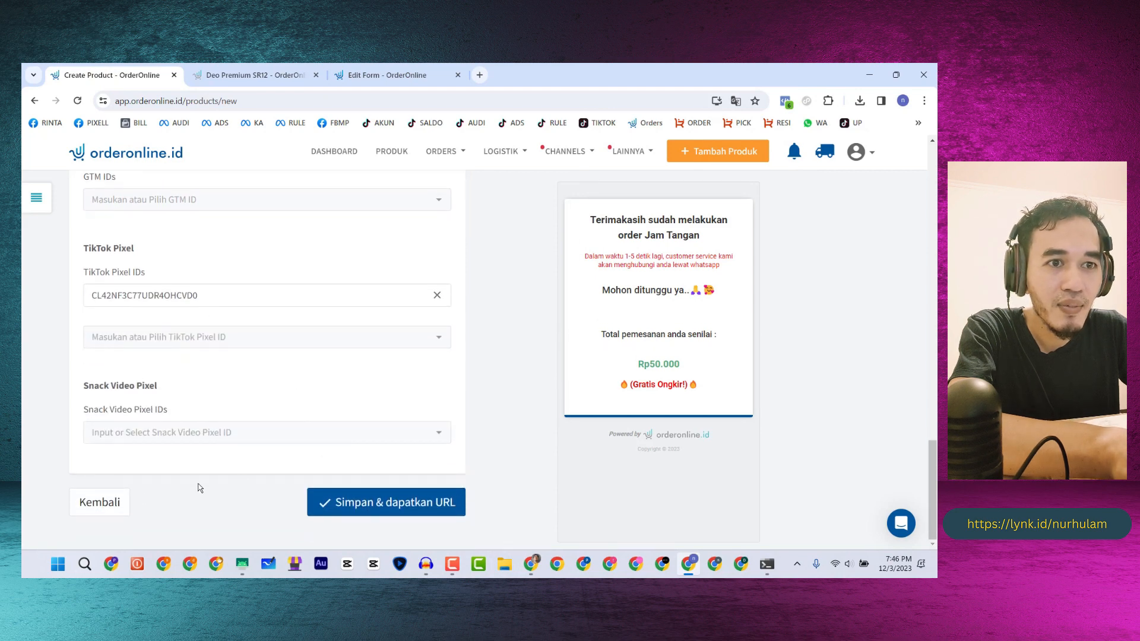
- On the checkout step, replace the ViewContent pixel event with AddToCart
click(101, 501)
scroll(157, 330, down, 10)
scroll(158, 331, down, 20)
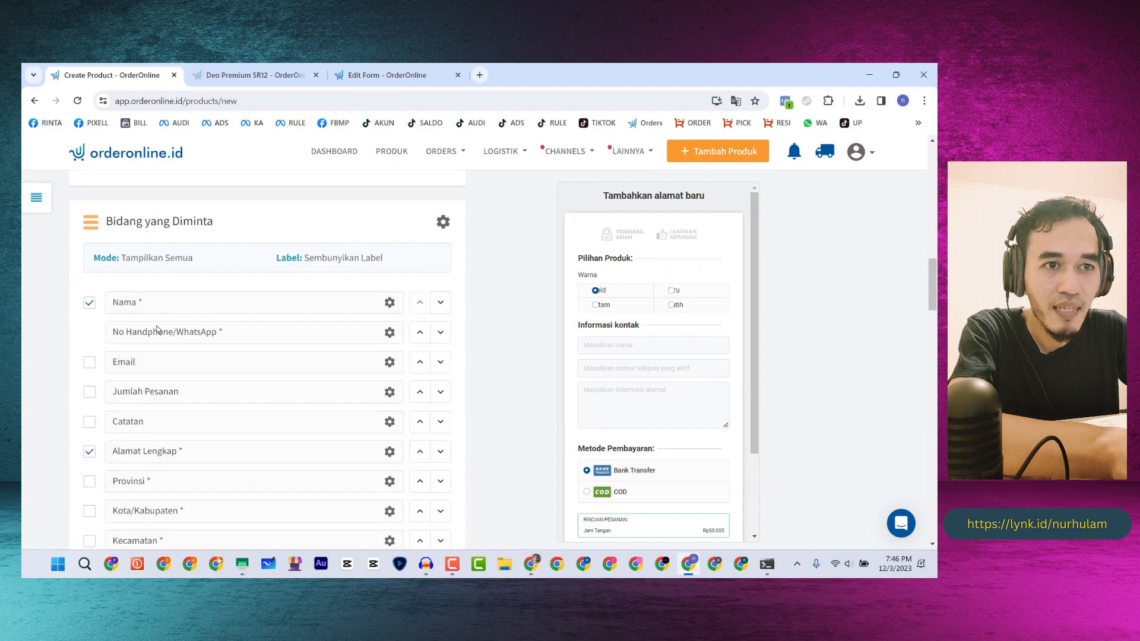
scroll(158, 328, down, 4)
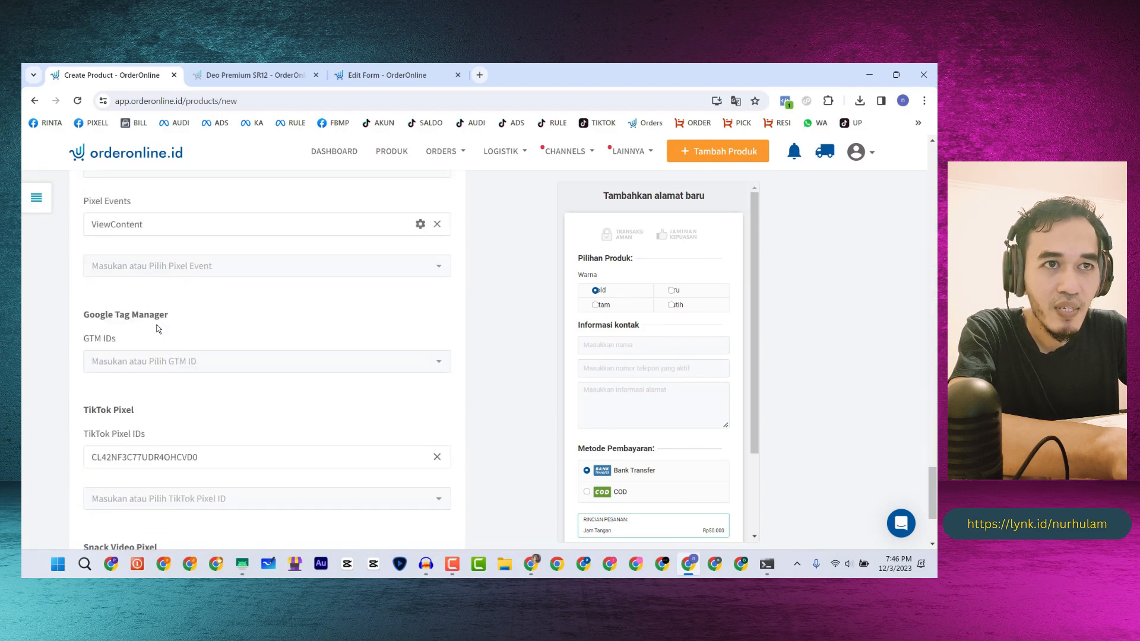
scroll(148, 328, up, 2)
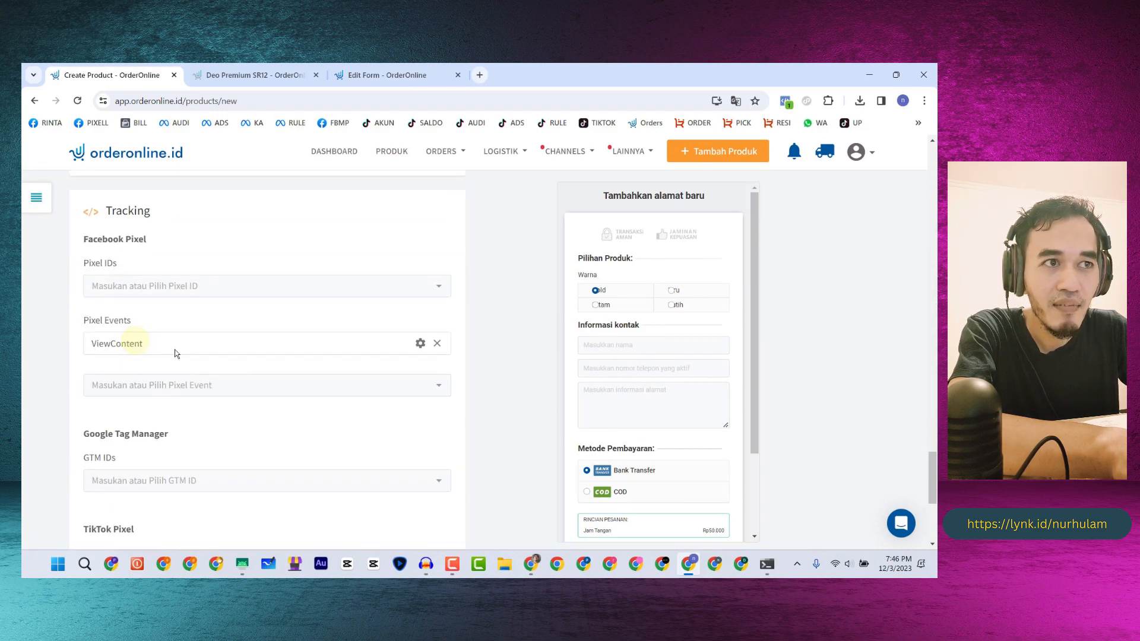
click(437, 344)
click(209, 344)
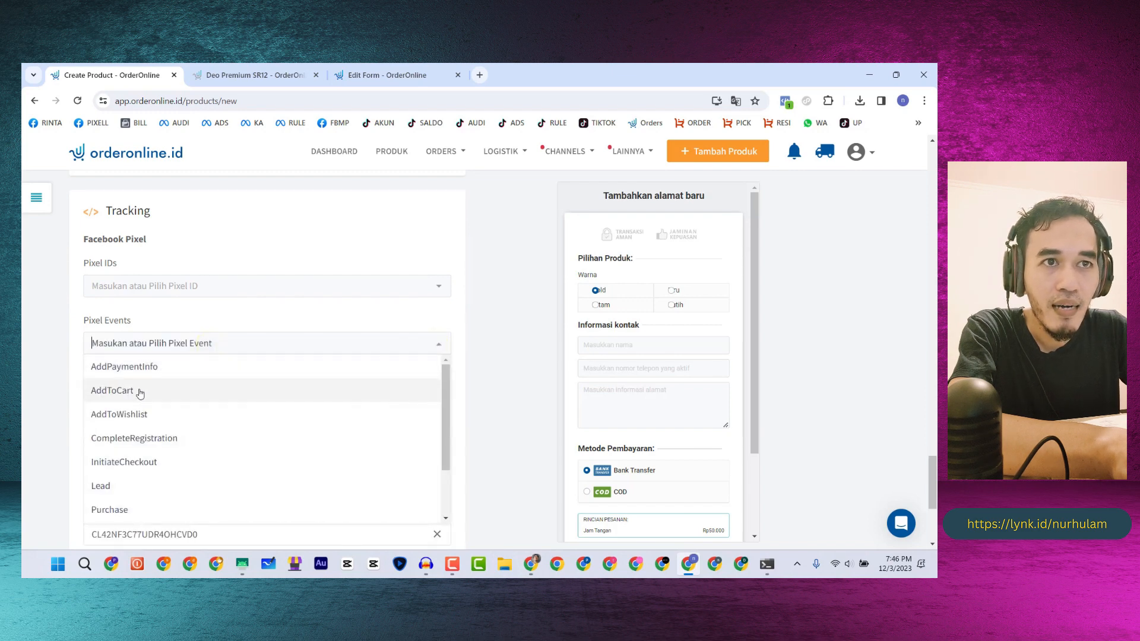
click(140, 394)
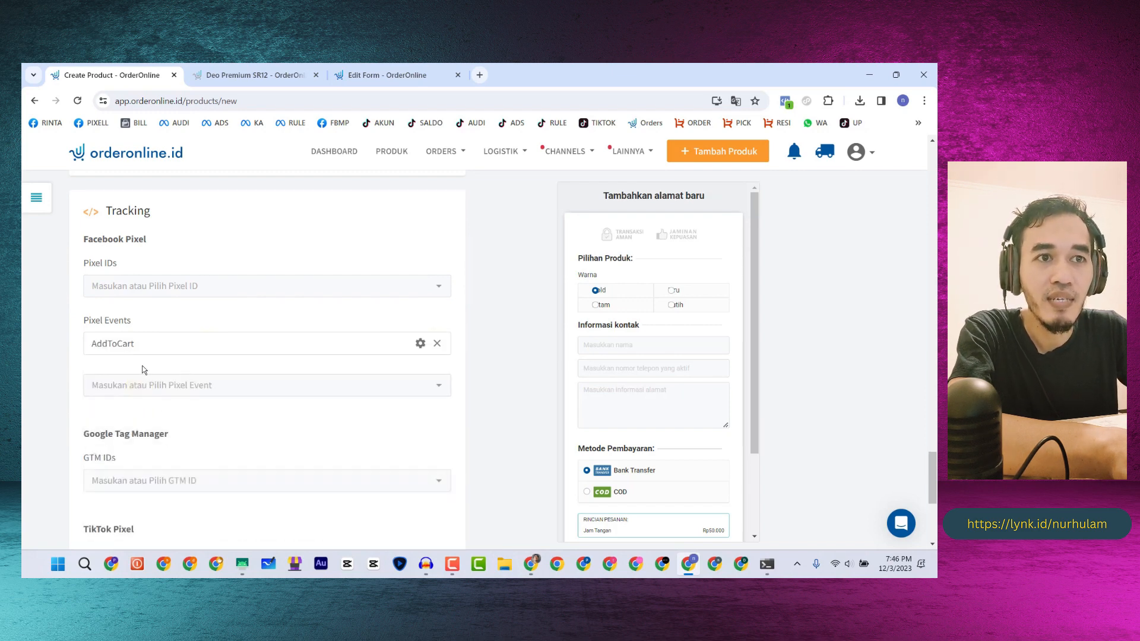
- Continue to the success page settings and scroll down through them
scroll(156, 337, down, 5)
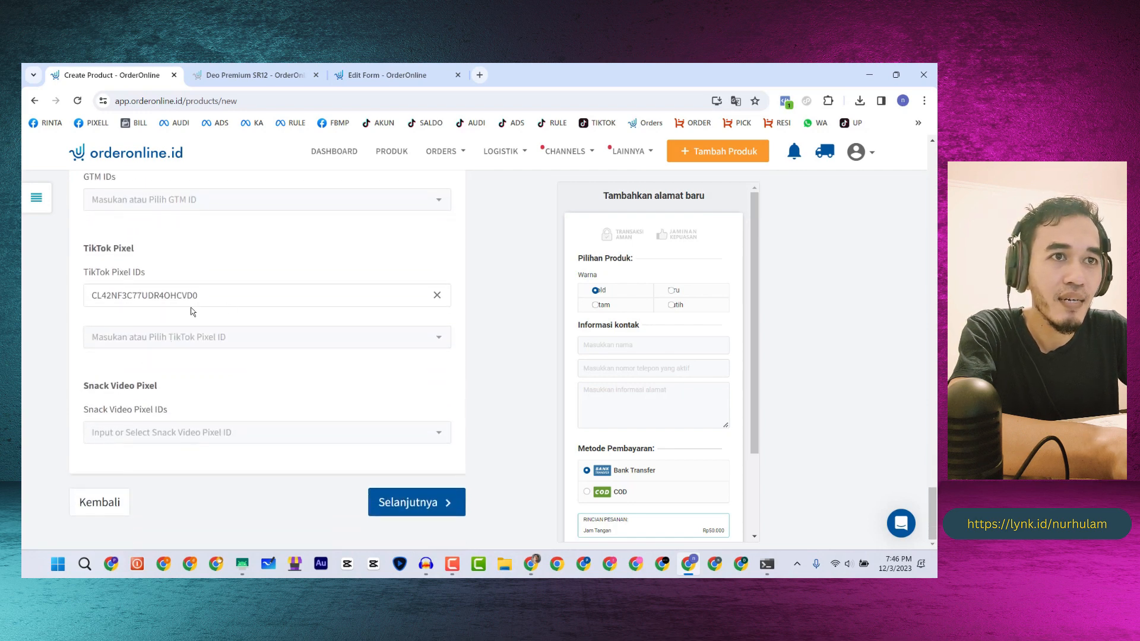
click(391, 506)
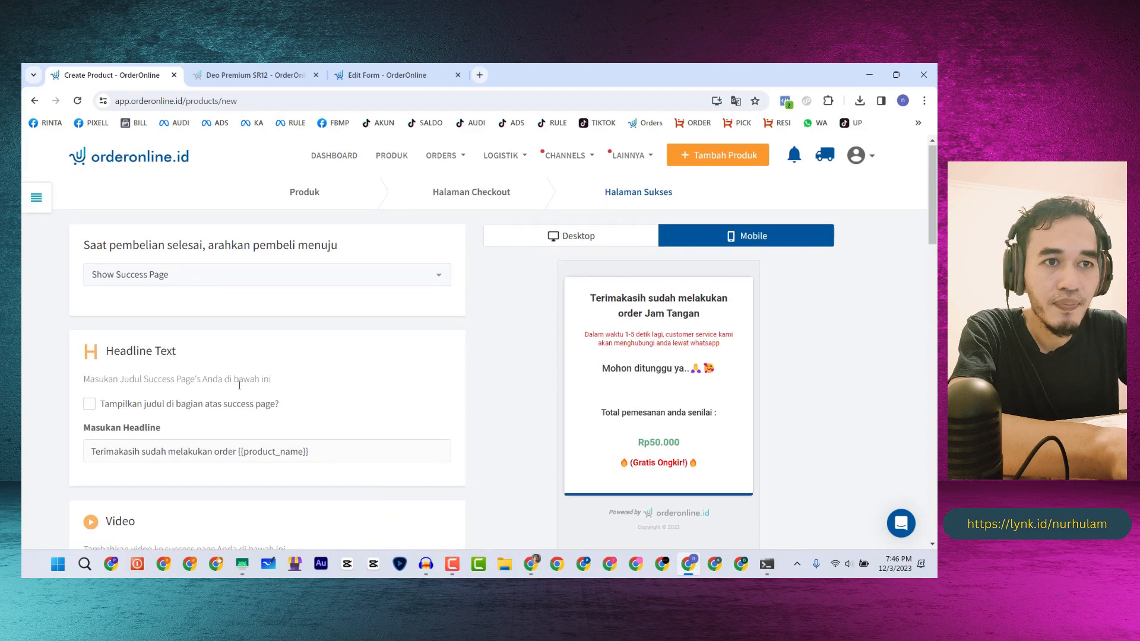
scroll(240, 385, down, 5)
scroll(240, 385, down, 15)
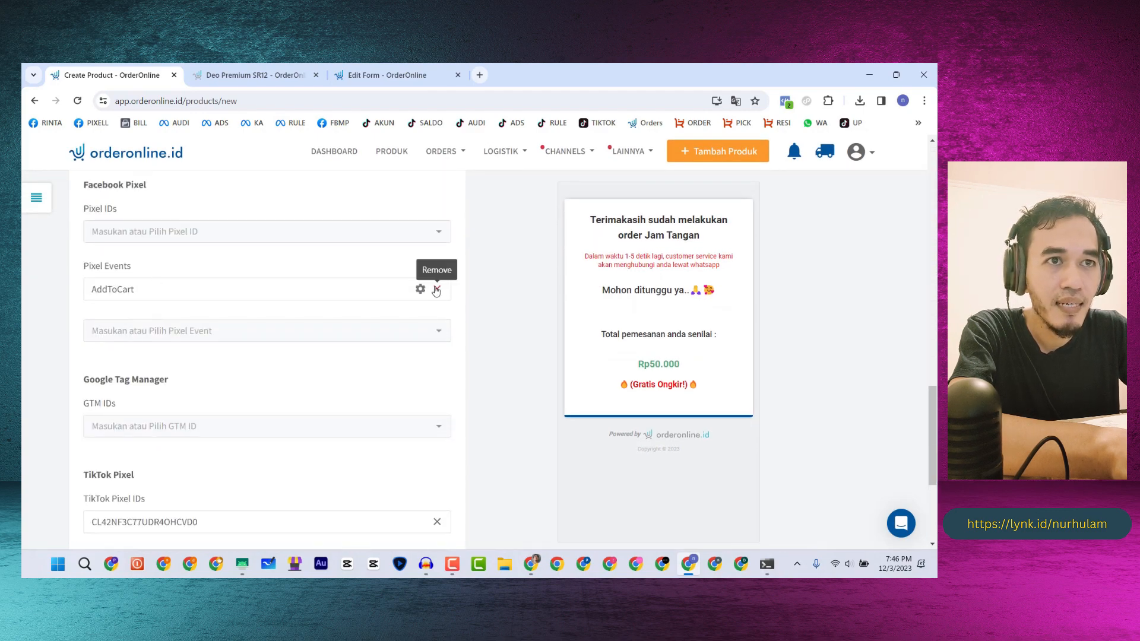
- Replace the success page's AddToCart pixel event with Purchase and save to get the checkout URL
click(436, 288)
click(204, 289)
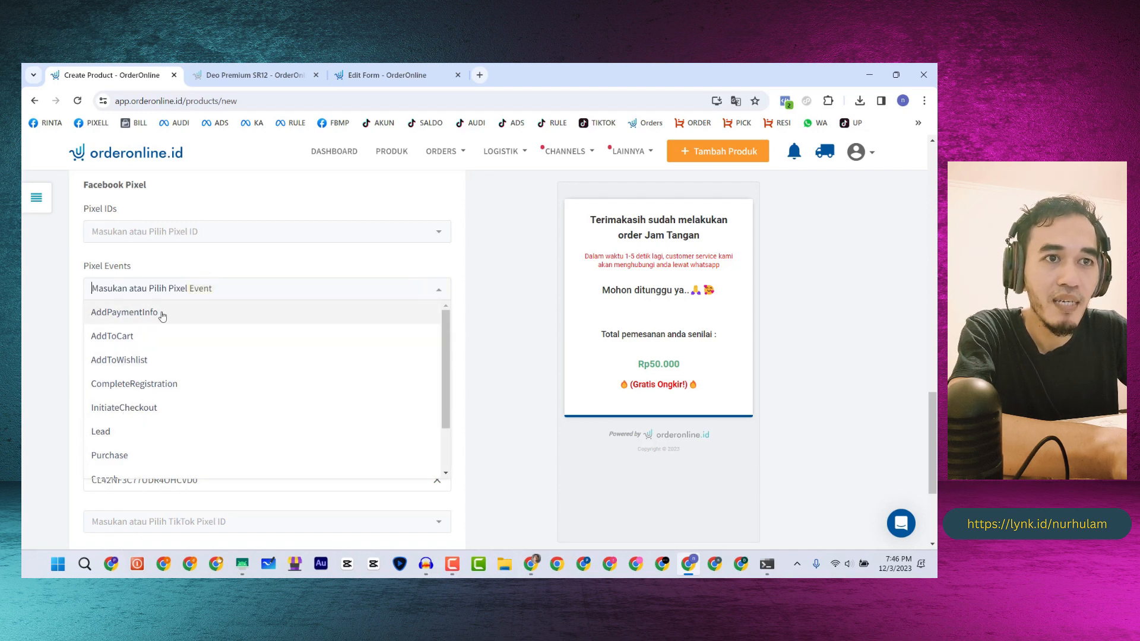
scroll(123, 386, down, 1)
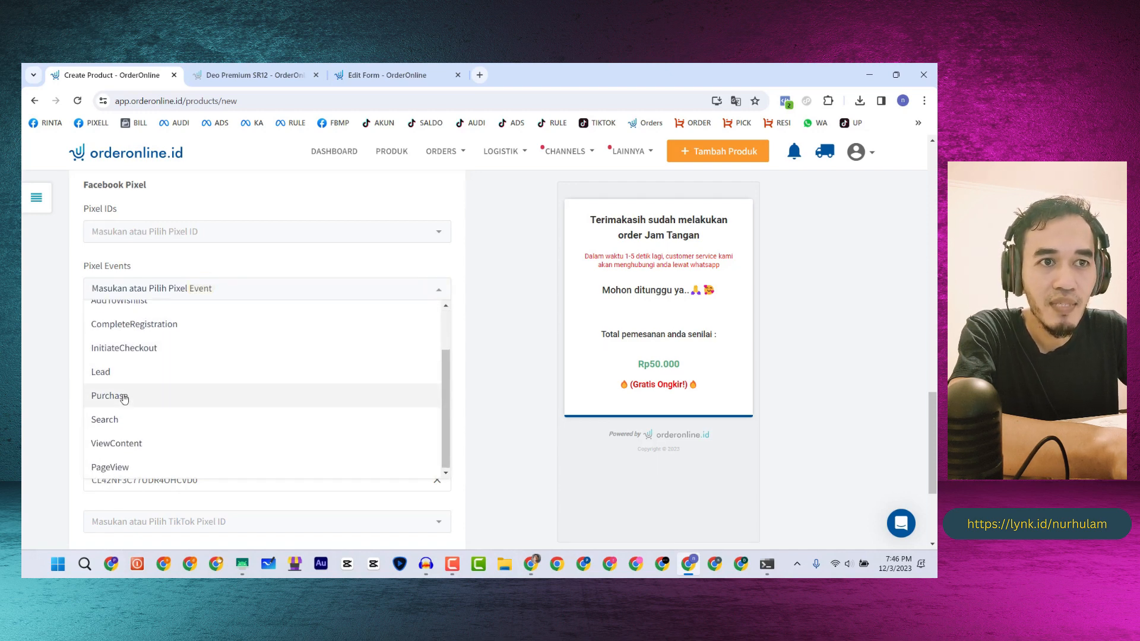
click(122, 396)
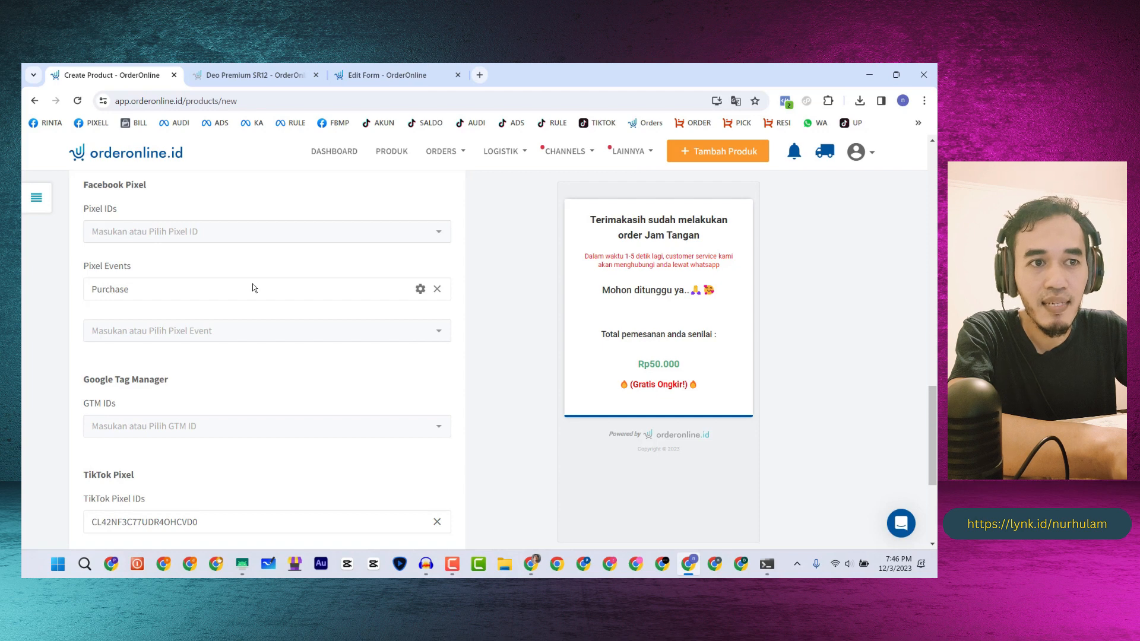
scroll(220, 355, down, 4)
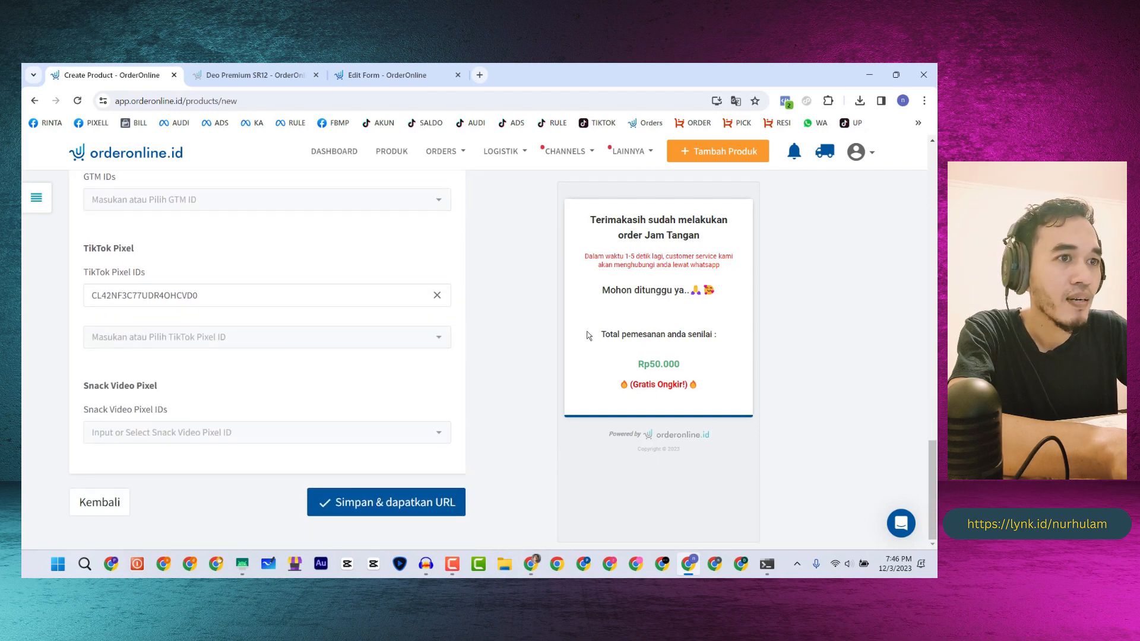
click(372, 504)
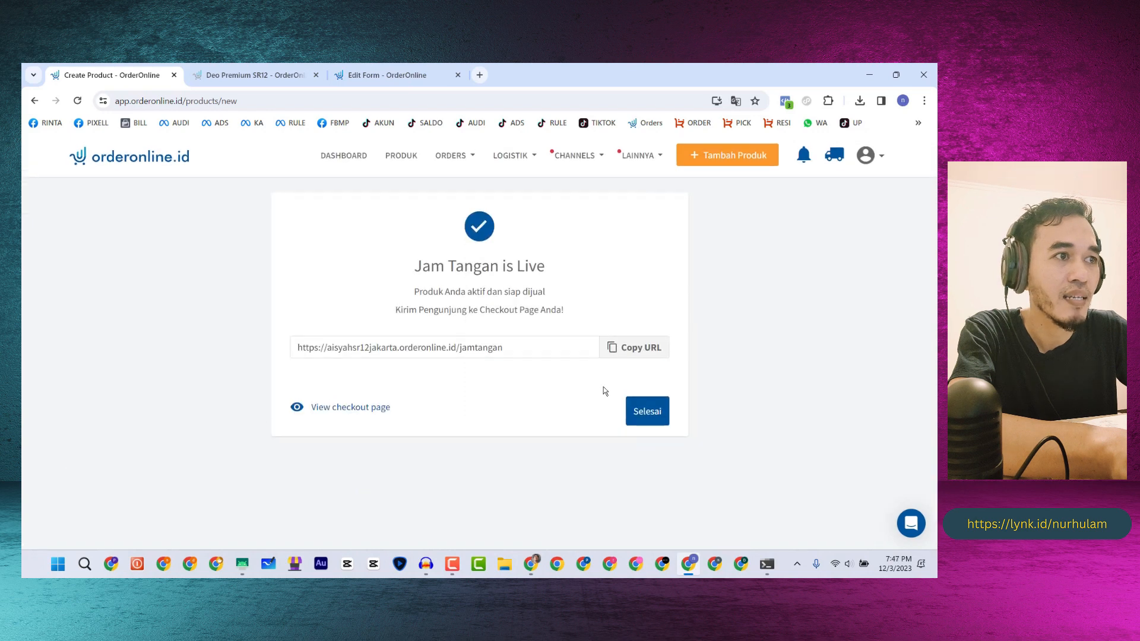
- Open the live Jam Tangan checkout page, confirm the TikTok pixel fires Page View, and return to details
click(647, 410)
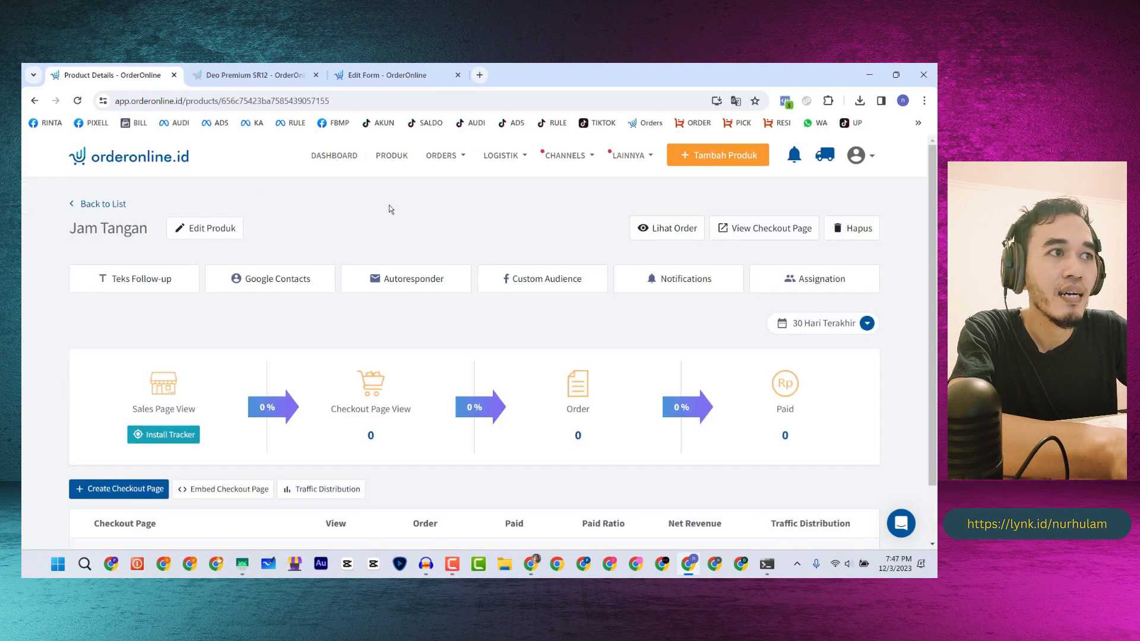
click(780, 237)
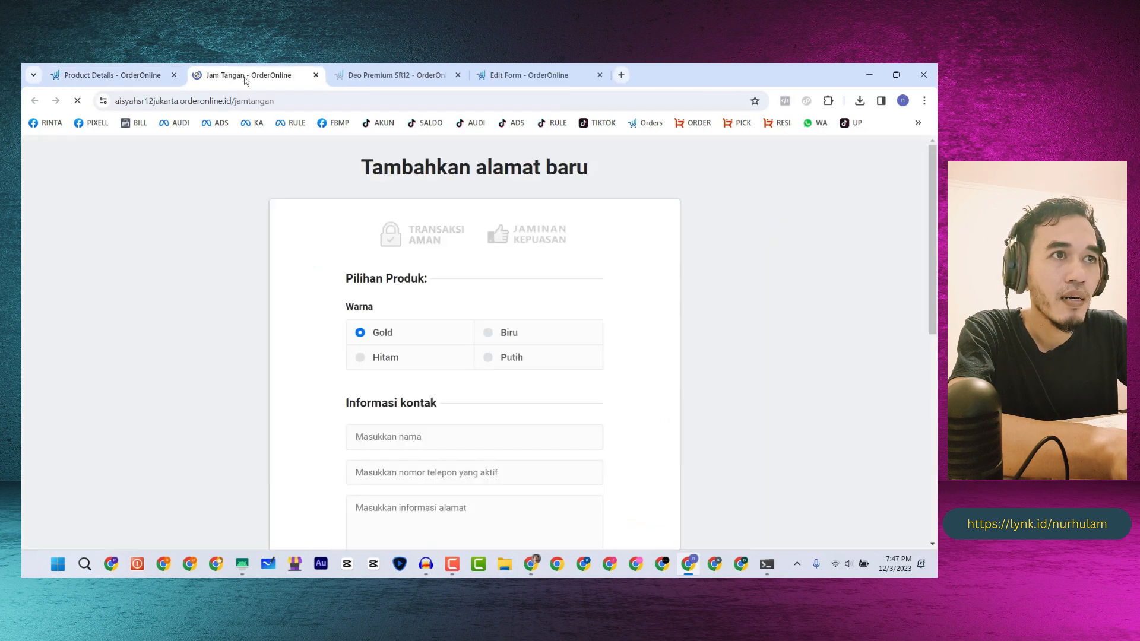
scroll(782, 151, down, 3)
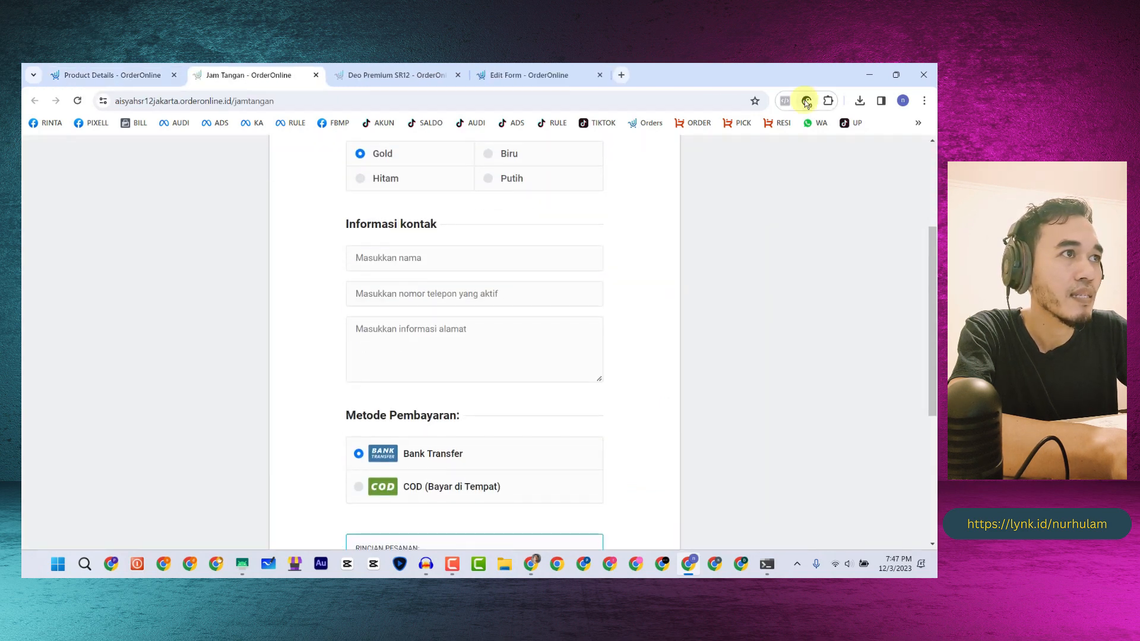
scroll(580, 248, down, 4)
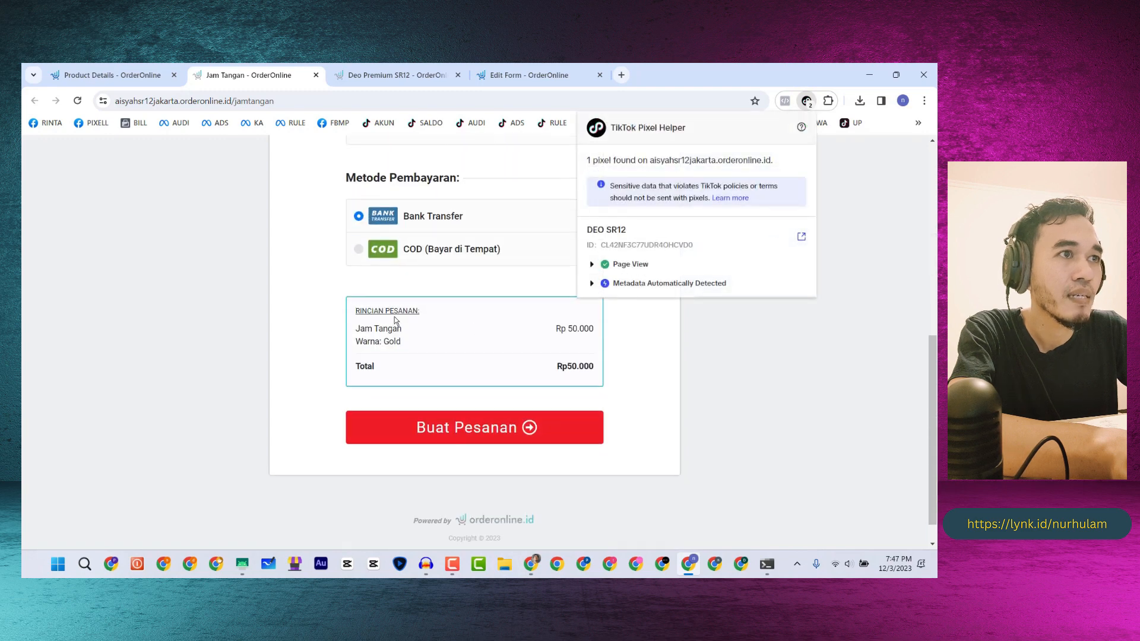
scroll(505, 323, up, 4)
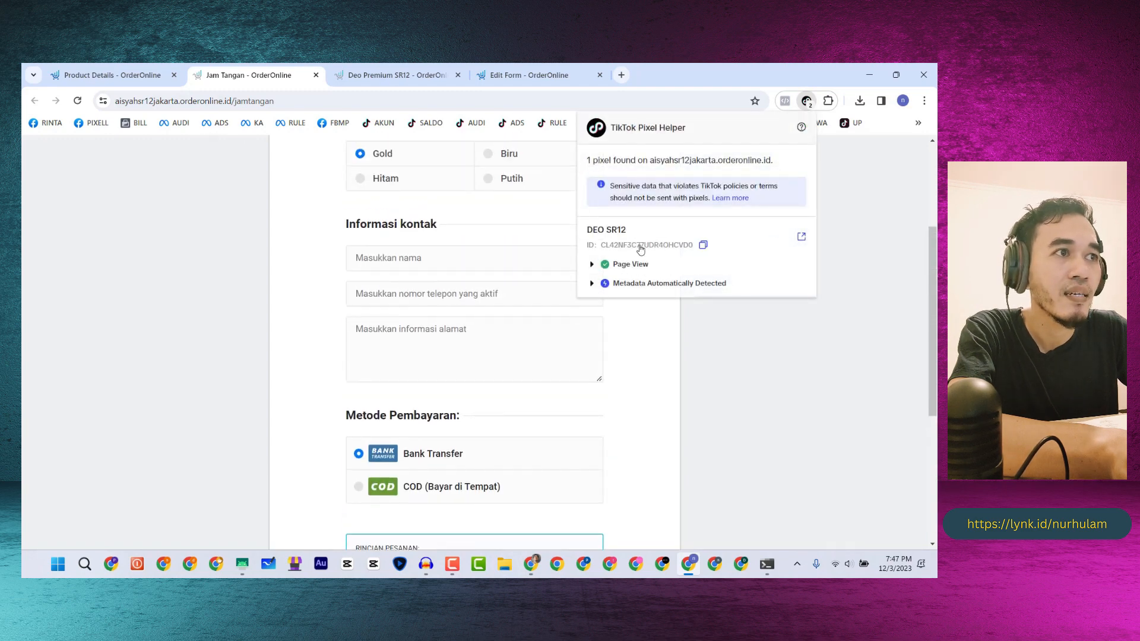
click(78, 101)
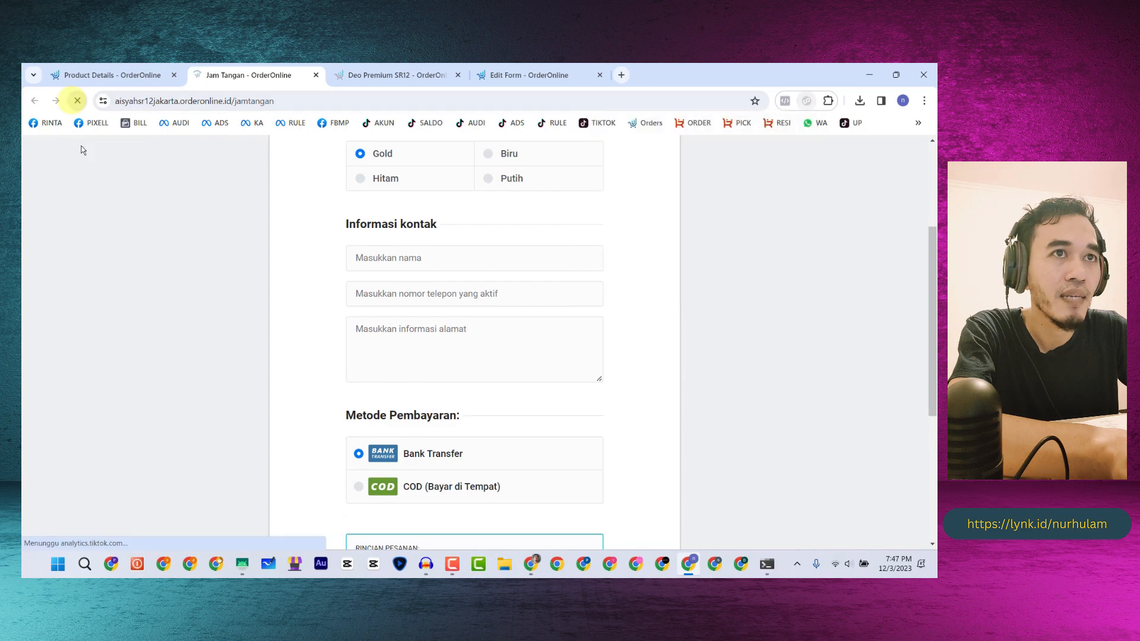
click(807, 102)
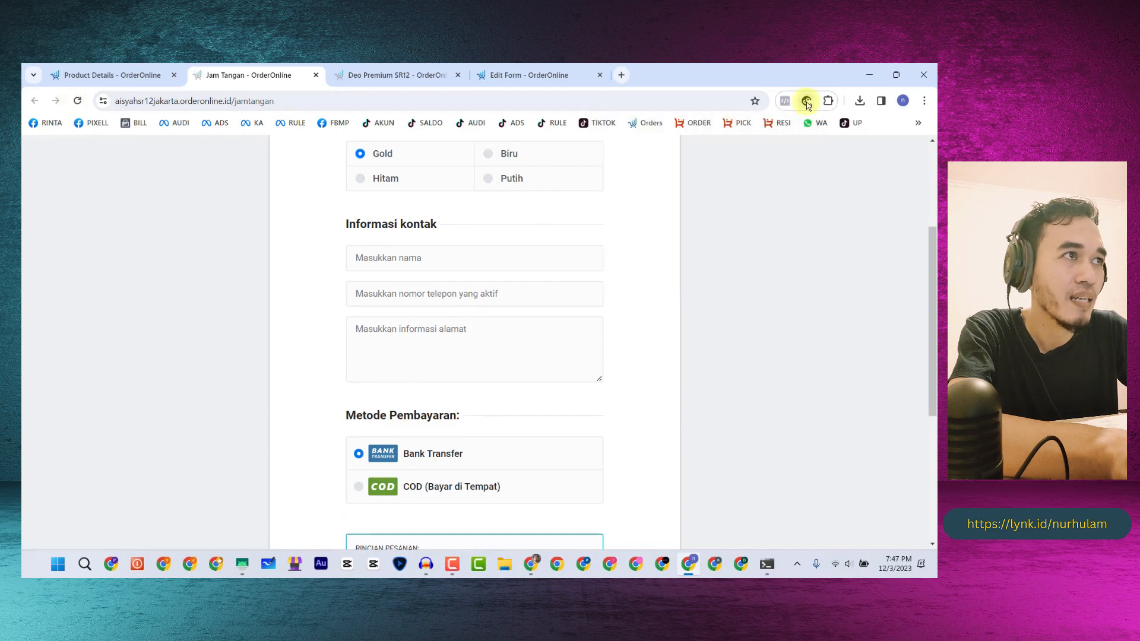
scroll(416, 347, down, 4)
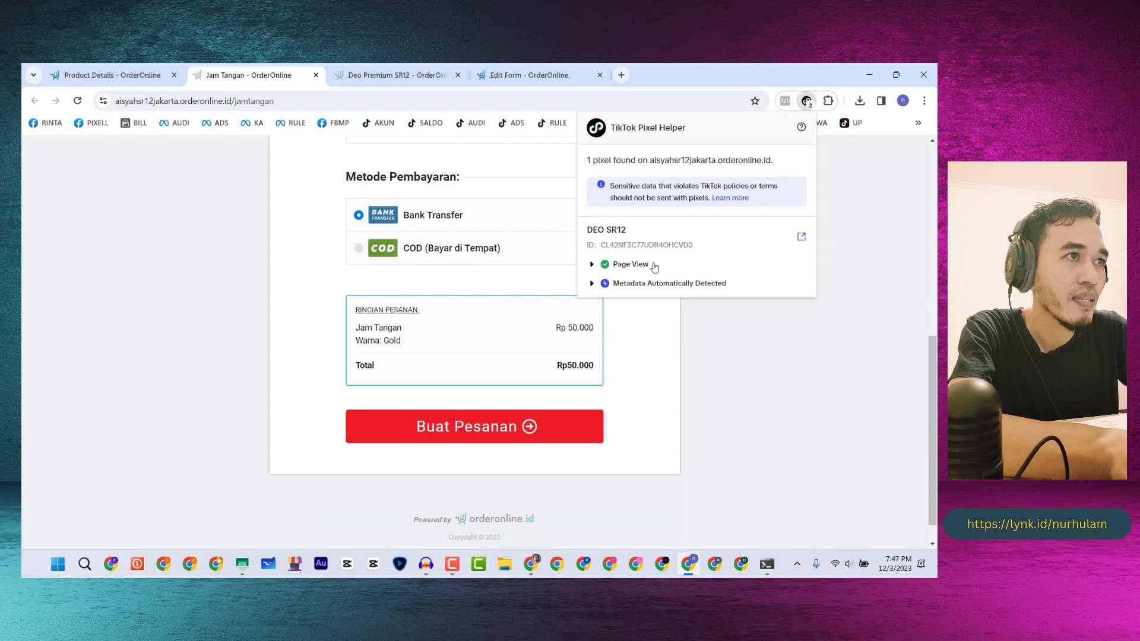
click(95, 75)
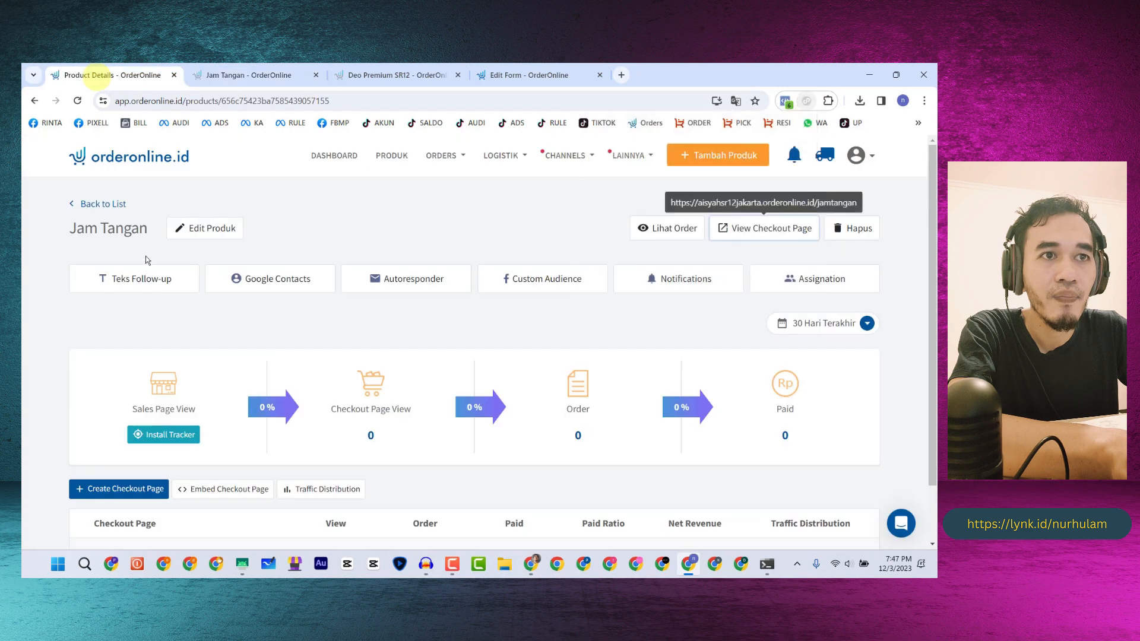
- Open the Form Jam Tangan checkout page in the editor and scroll through it
scroll(115, 467, down, 2)
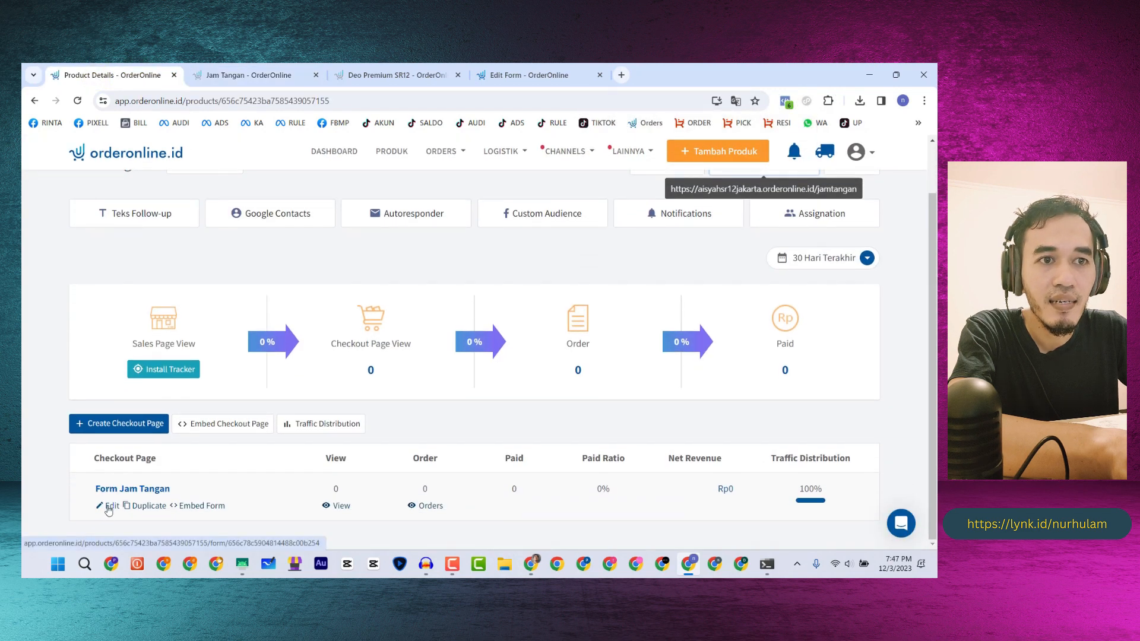
drag(91, 463, 170, 463)
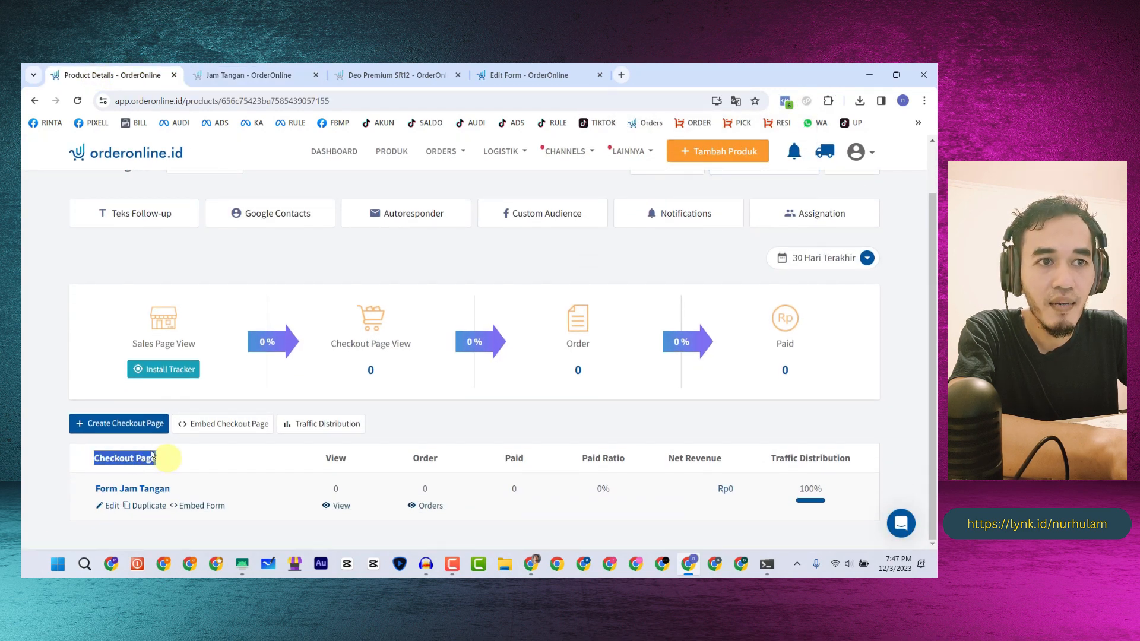
click(112, 506)
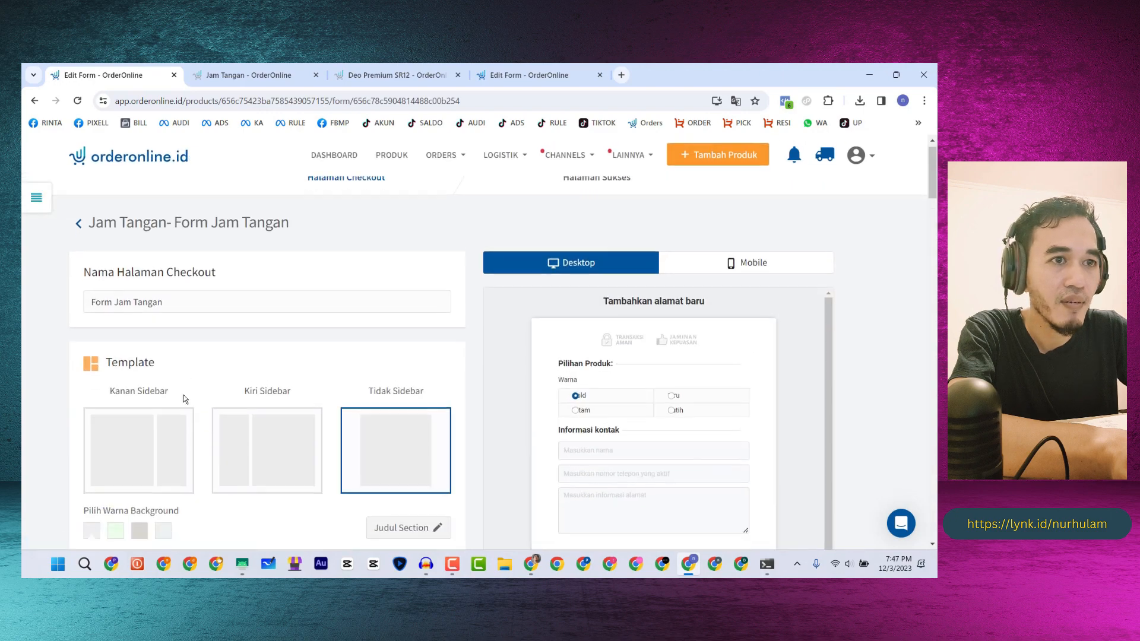
scroll(181, 397, down, 10)
scroll(184, 397, down, 15)
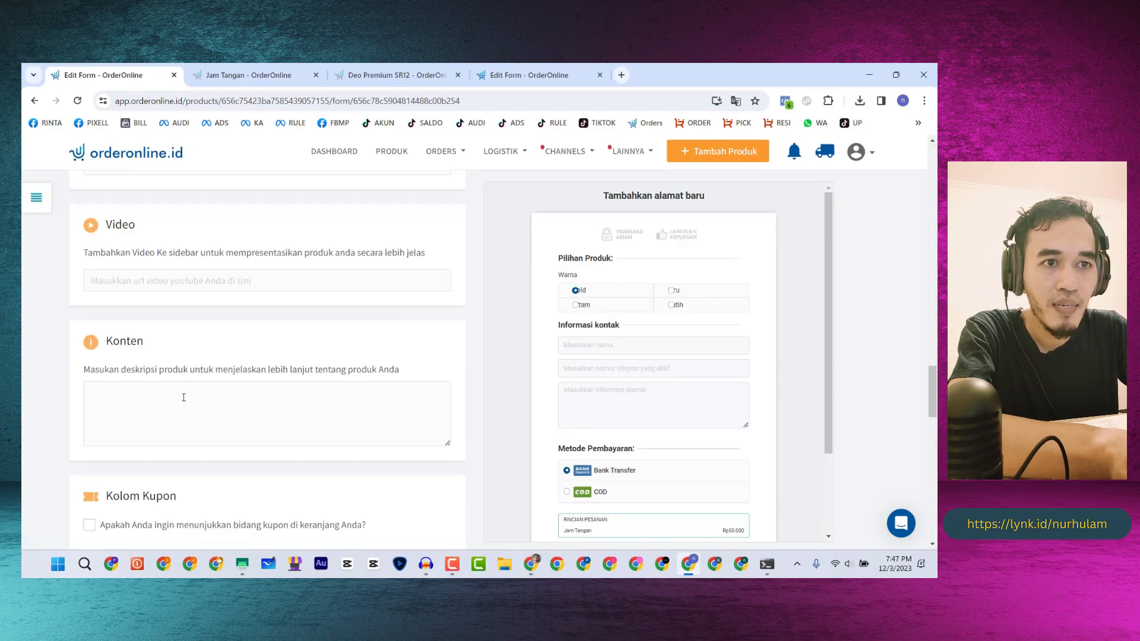
scroll(184, 397, down, 10)
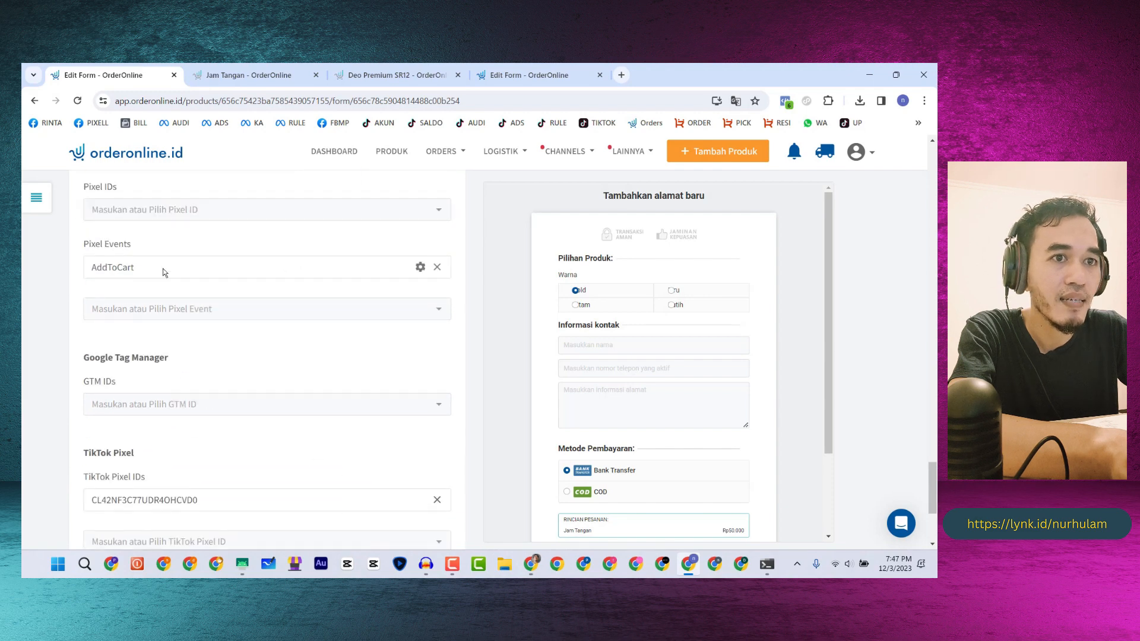
scroll(163, 268, down, 4)
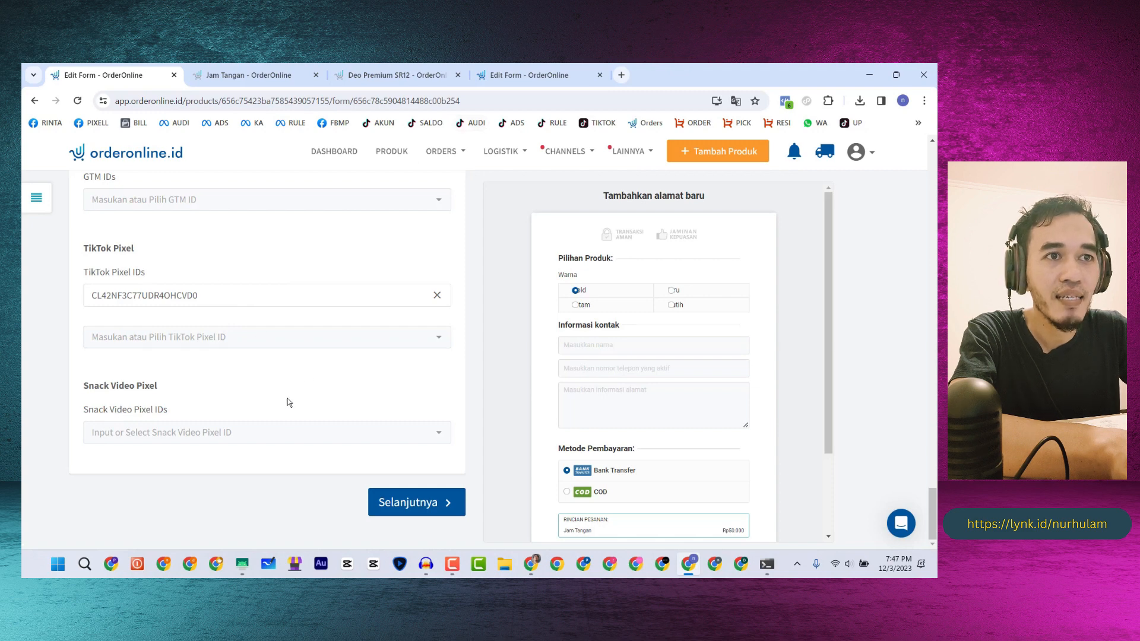
- Recheck the live page's TikTok pixel events, then leave the form editor for the Produk list
click(245, 74)
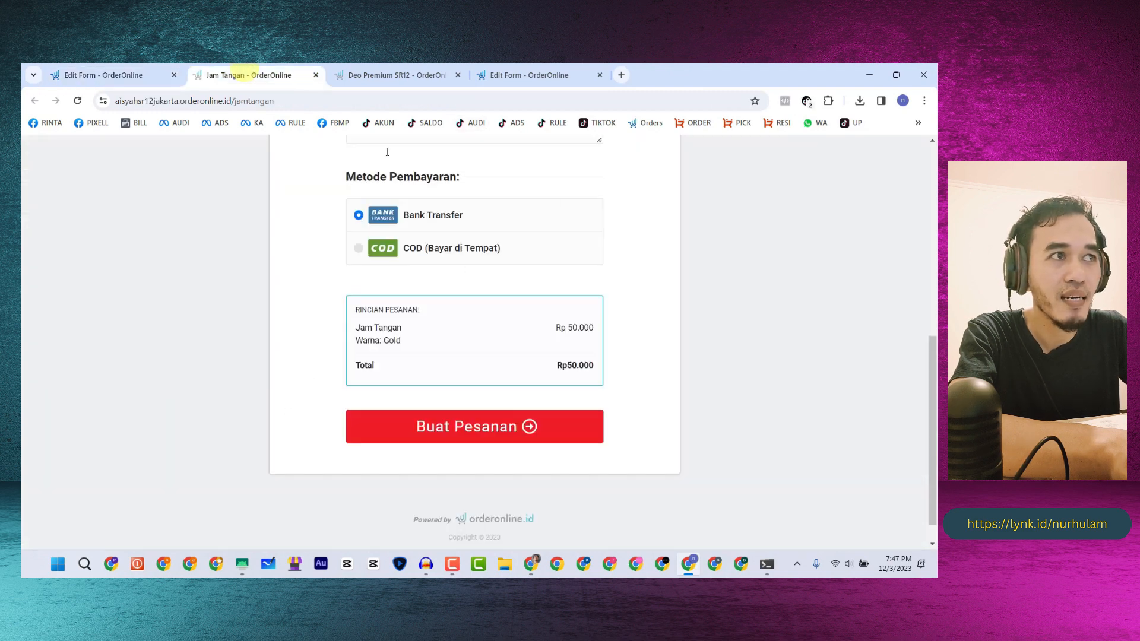
click(806, 101)
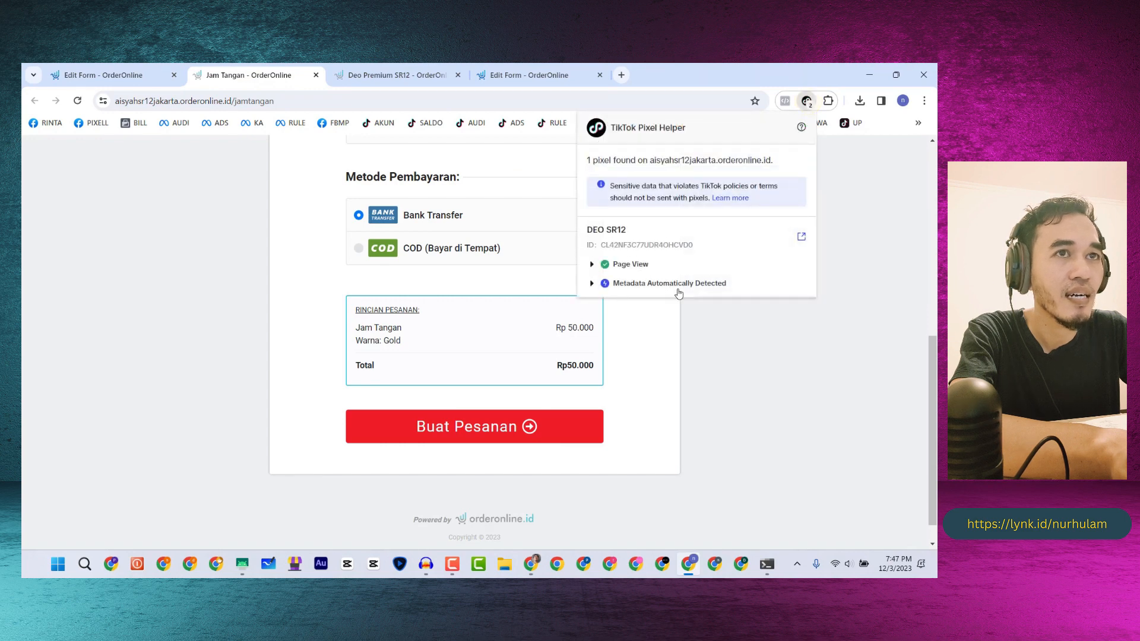
click(105, 74)
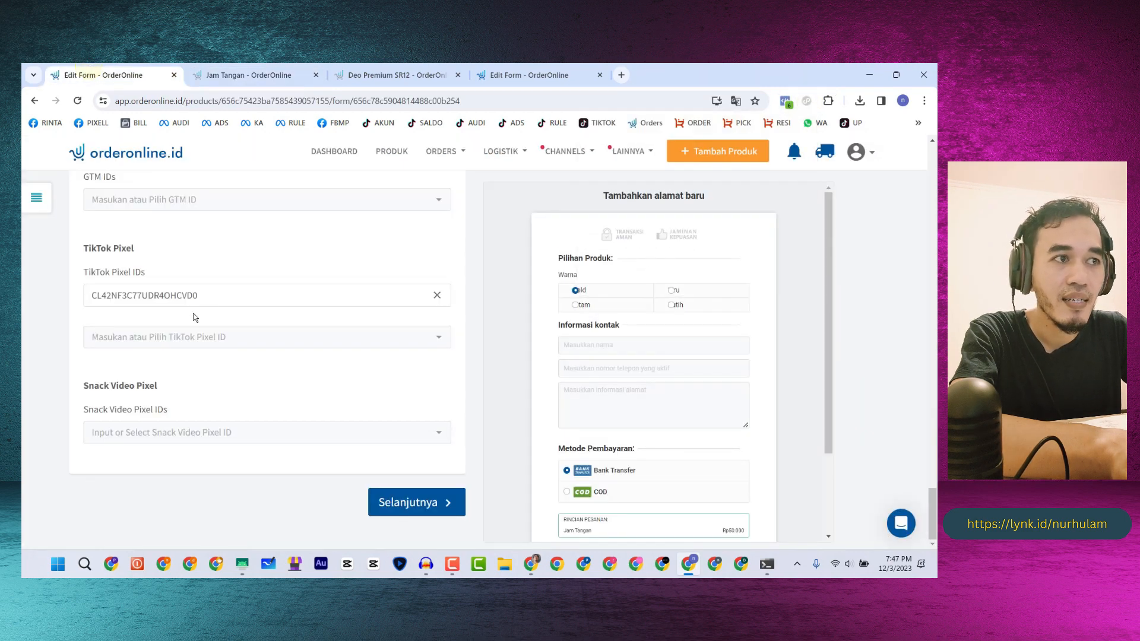
scroll(356, 439, up, 15)
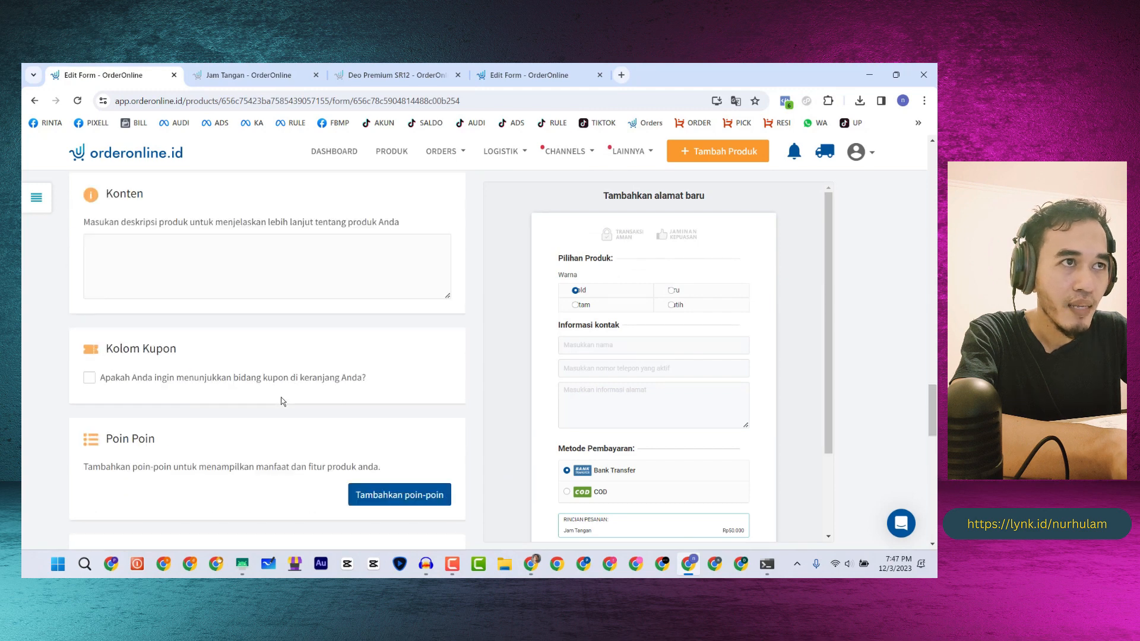
click(391, 152)
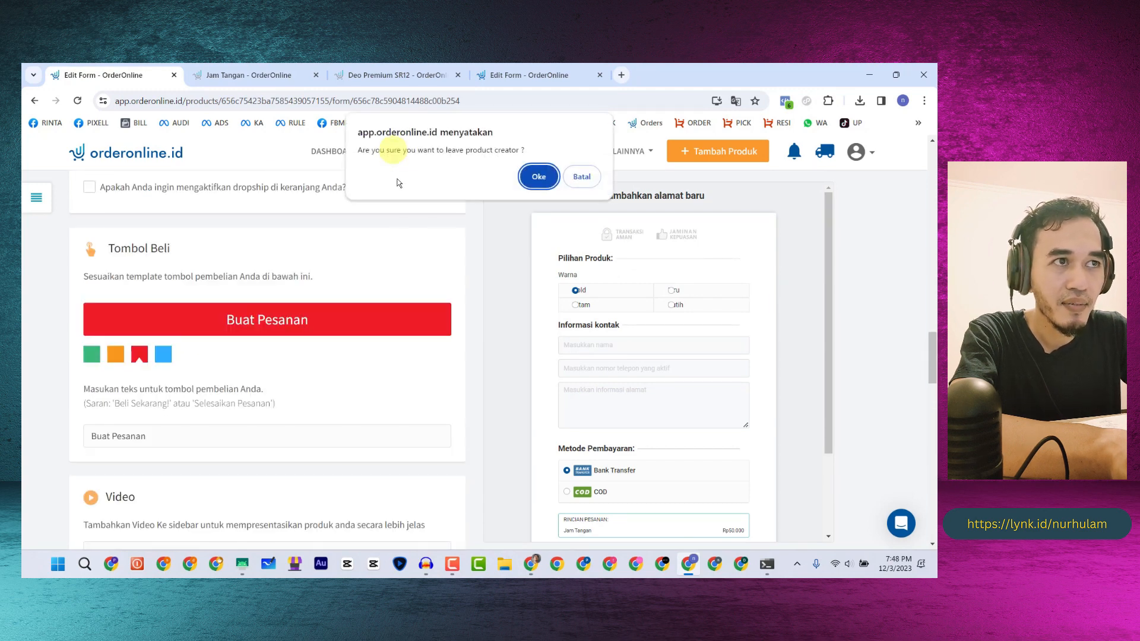
click(534, 177)
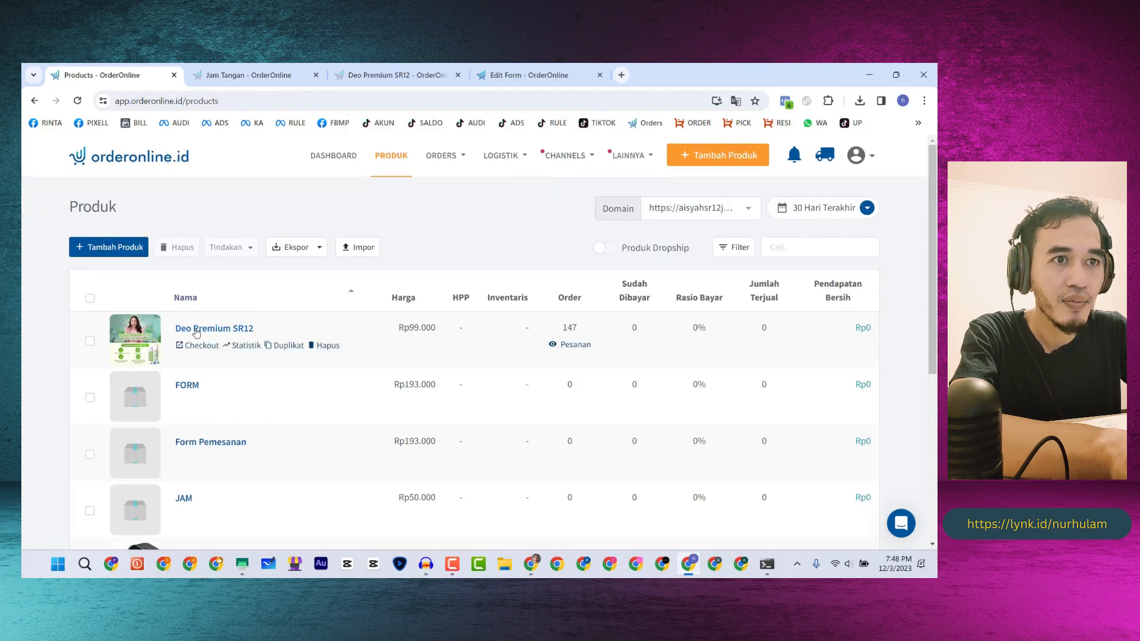
- Scroll the Produk list and open the Jam Tangan product's details page
scroll(184, 463, down, 2)
scroll(184, 463, down, 3)
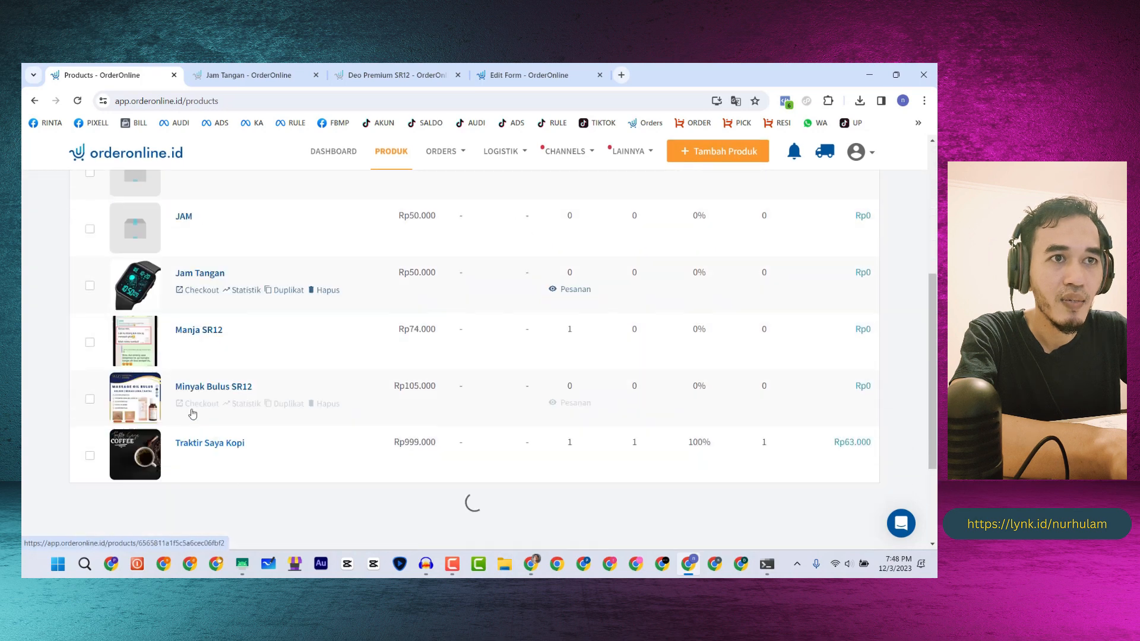
click(197, 257)
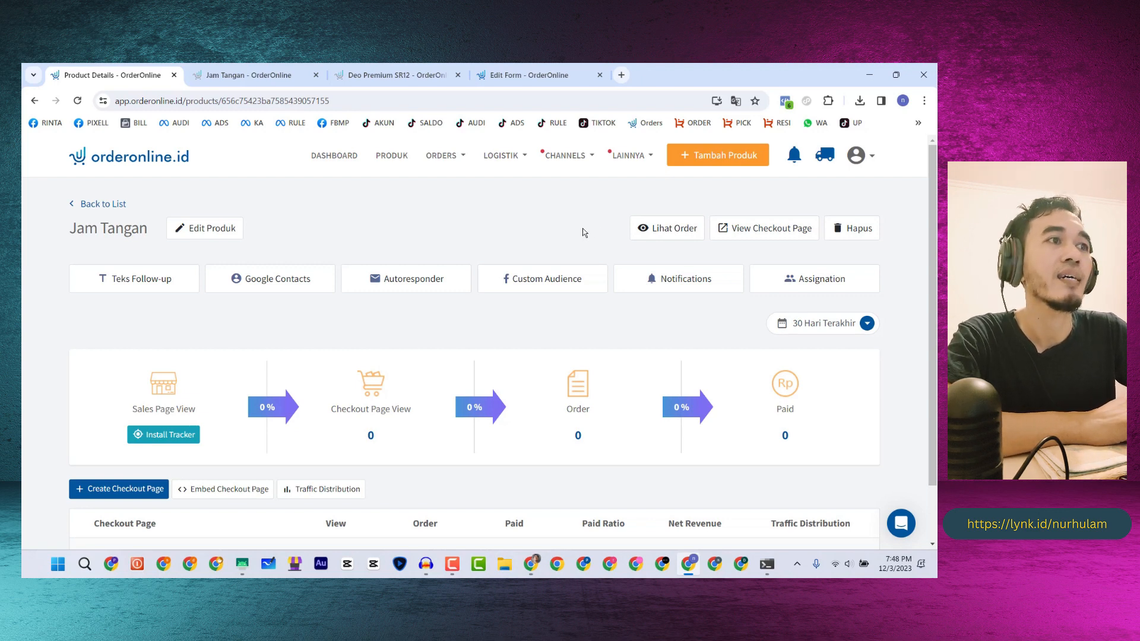
- In the notification settings, clear the typed address from the recipient field
click(703, 286)
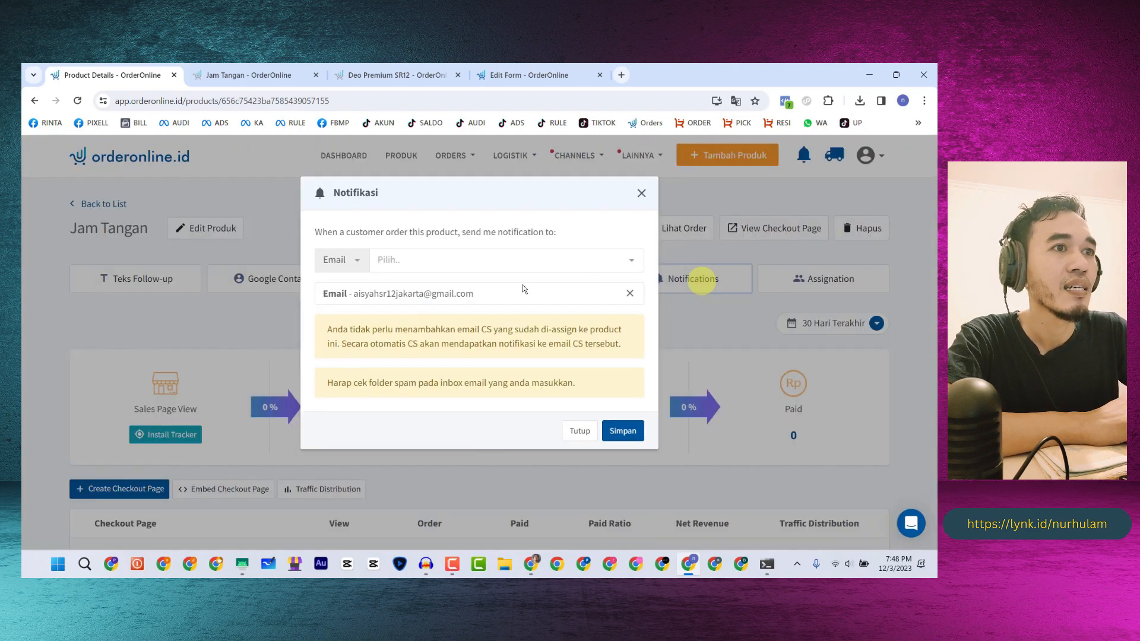
click(408, 254)
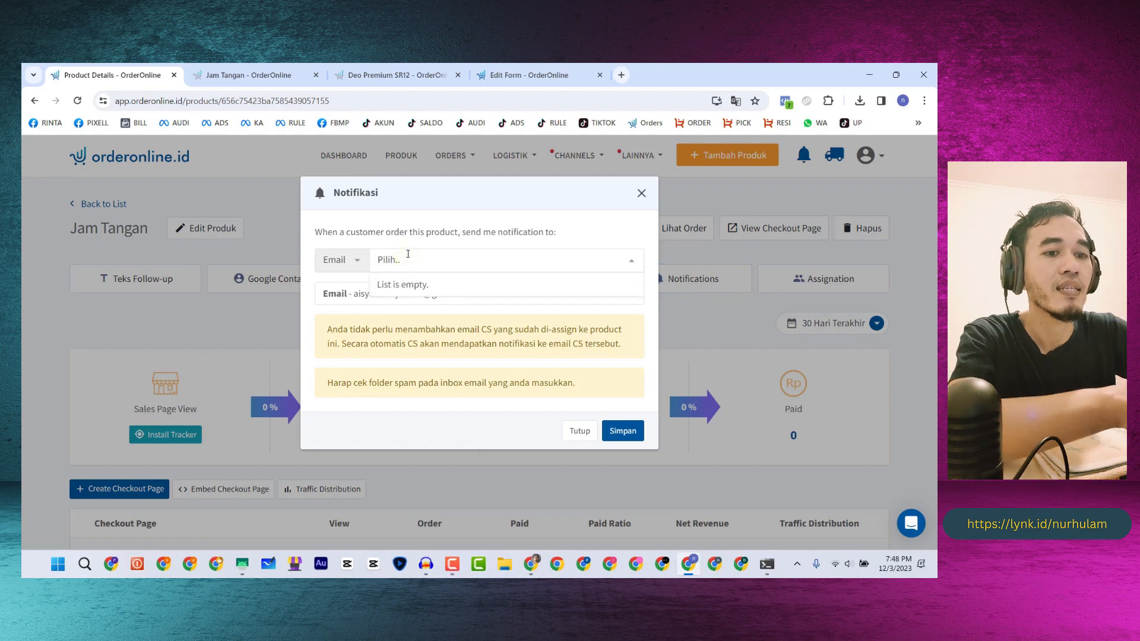
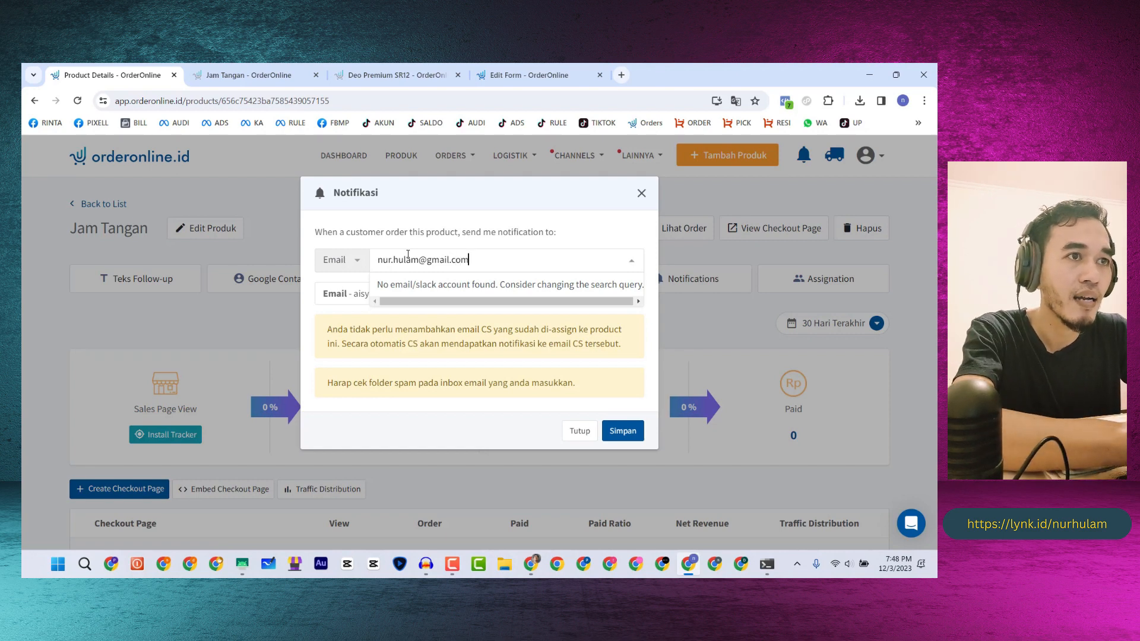
triple_click(408, 257)
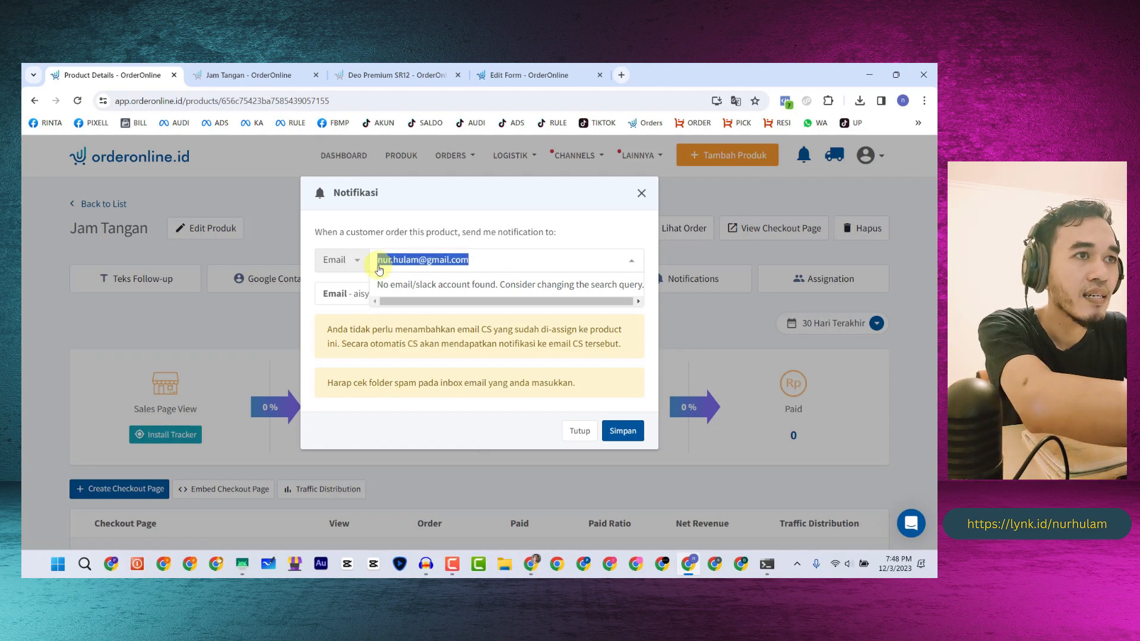
key(BackSpace)
click(570, 236)
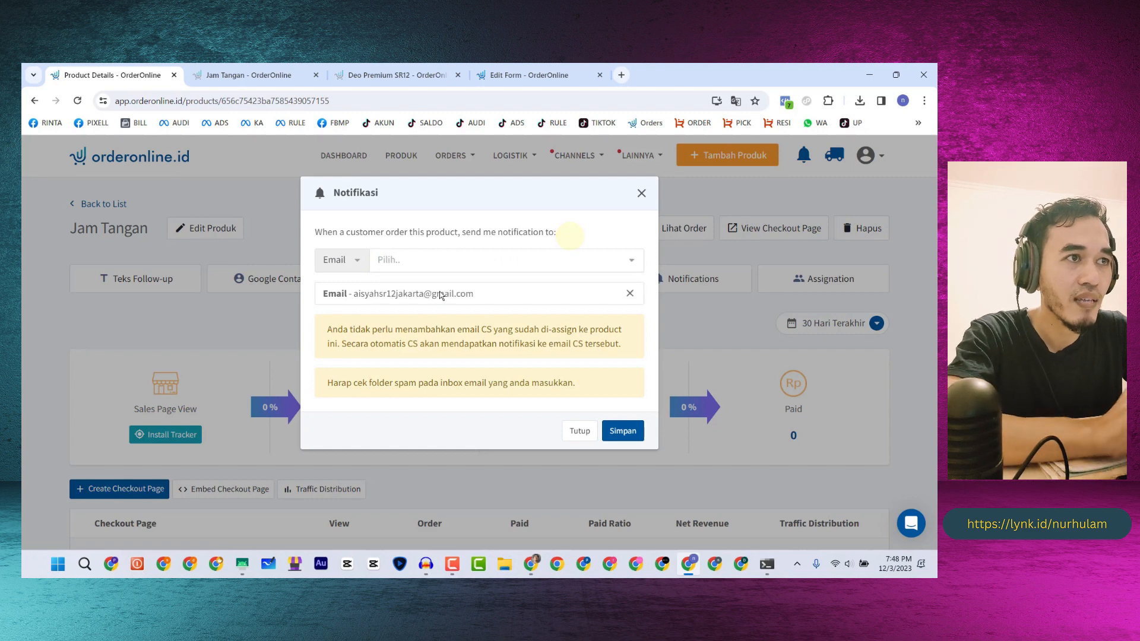
- Keep Email as the recipient type and save the order notification settings
click(463, 294)
click(371, 294)
click(387, 259)
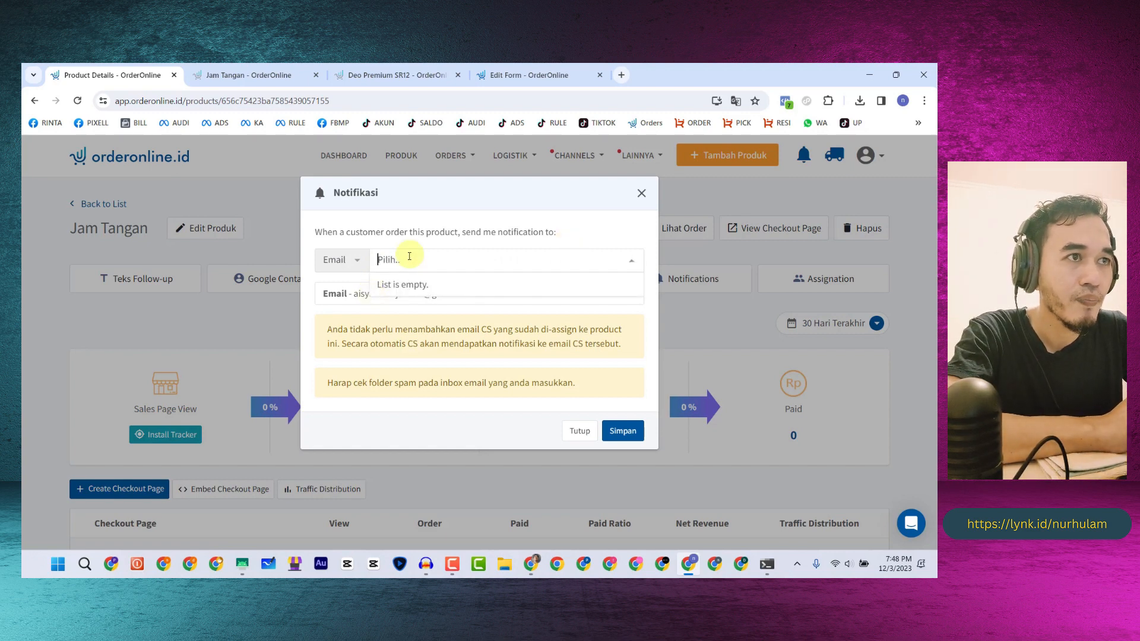
click(344, 267)
click(334, 285)
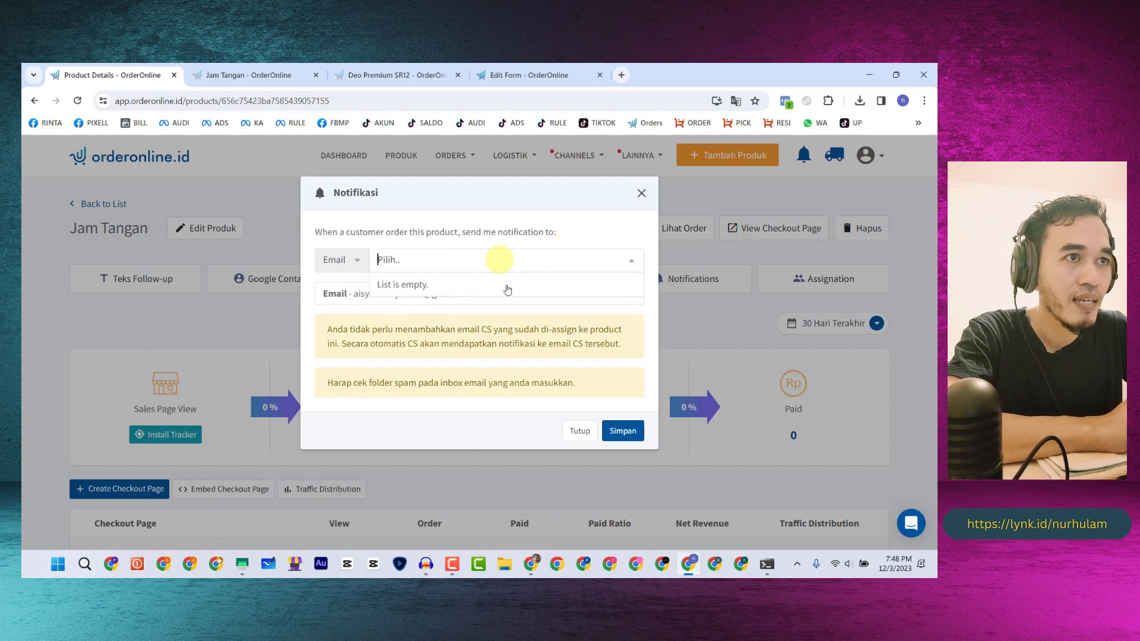
click(446, 231)
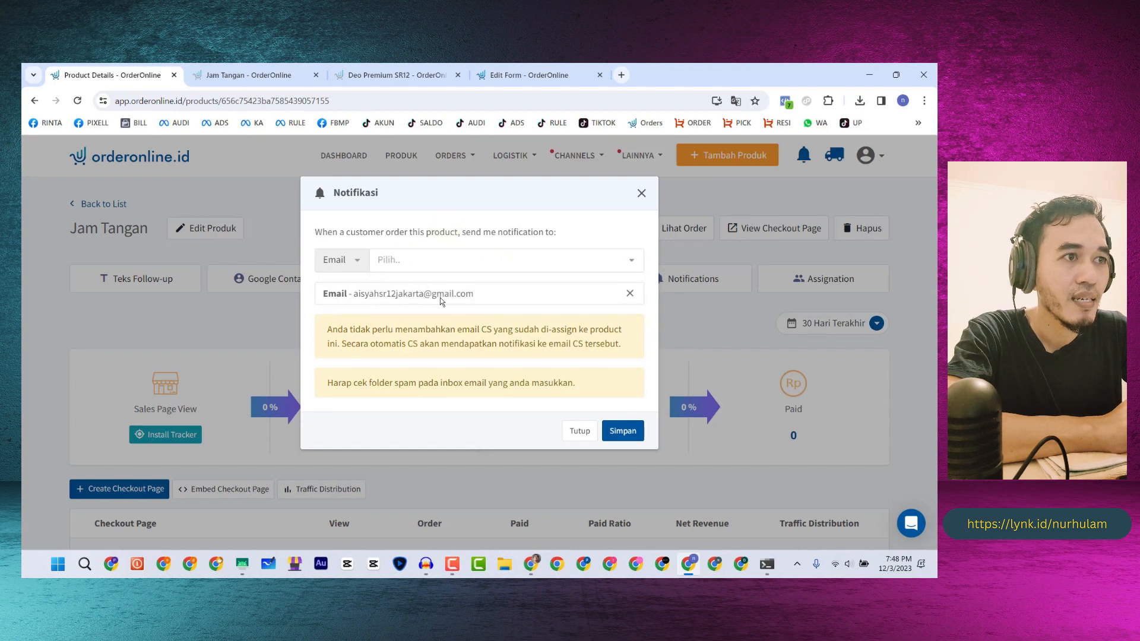
click(618, 432)
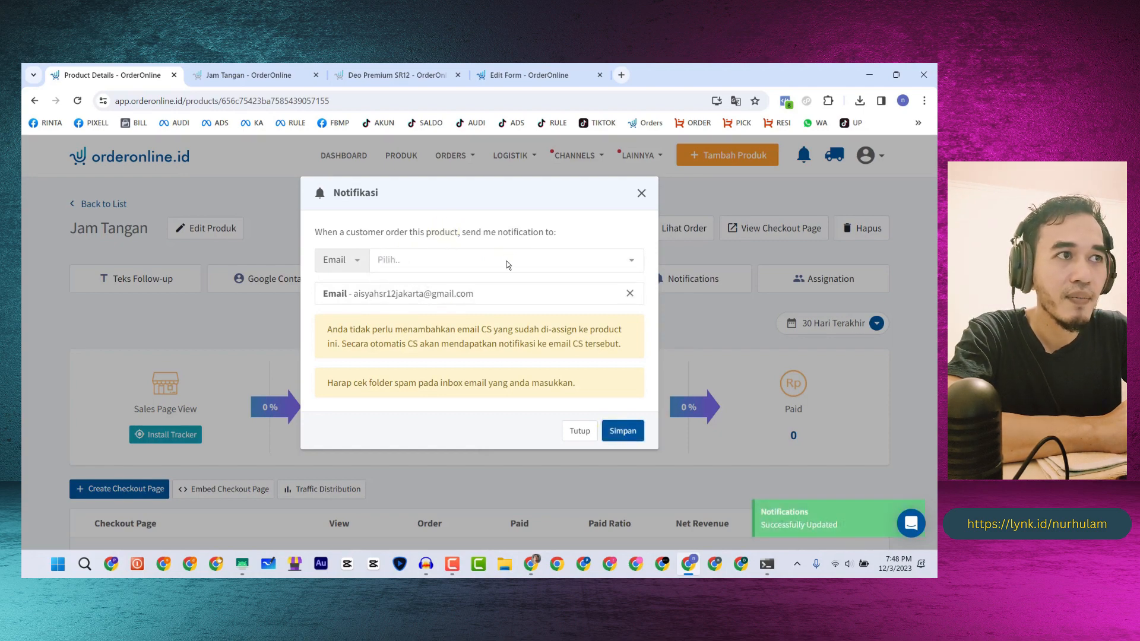
click(642, 194)
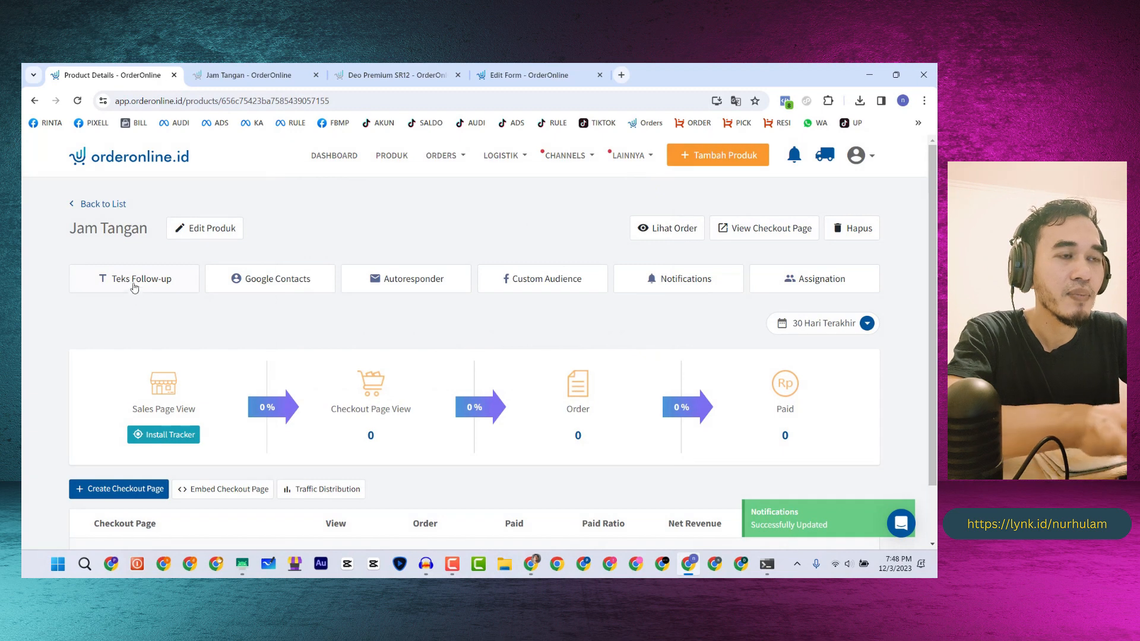
- Change the Pending Order contact name to '{{name}} -Customer Jam Tangan', dropping product code and date
click(295, 281)
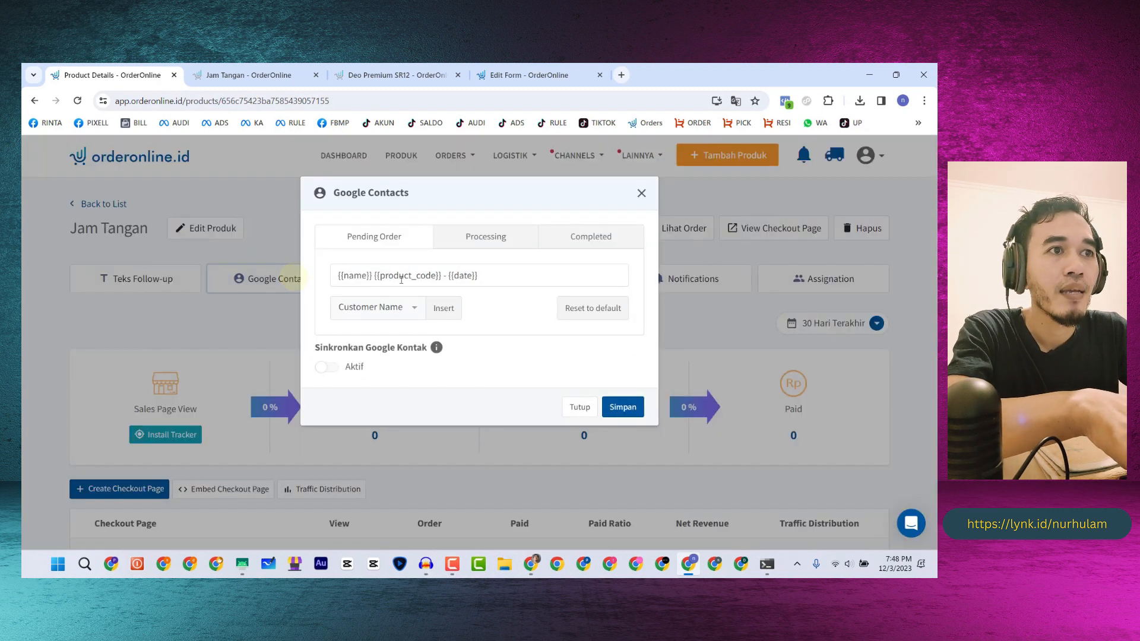
drag(375, 275, 503, 275)
key(BackSpace)
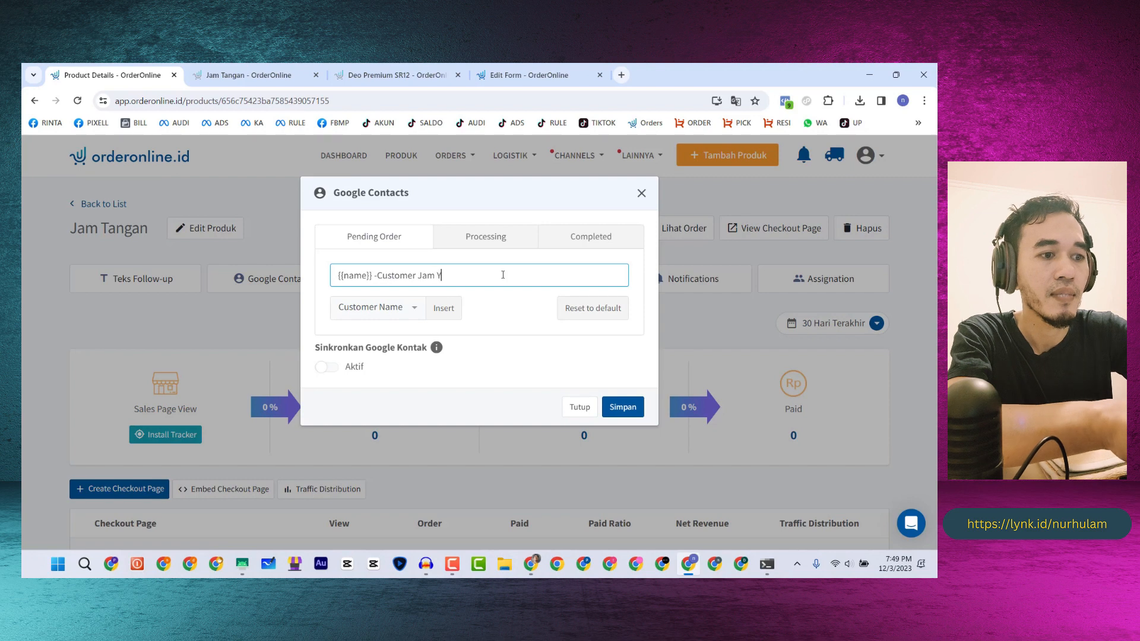
text(Tangan)
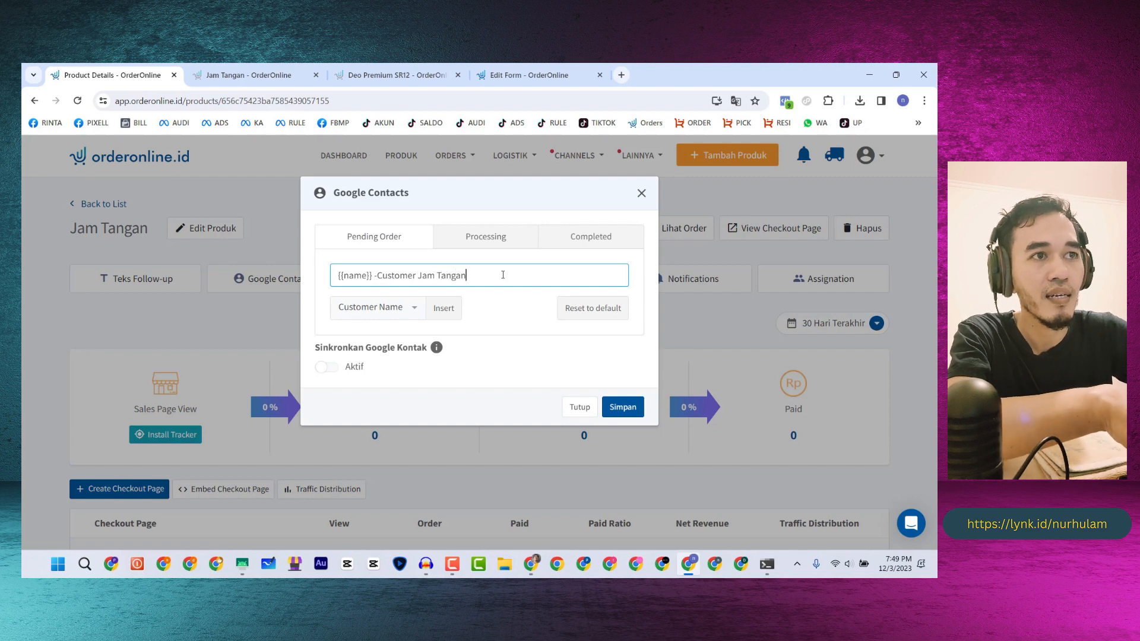
drag(482, 275, 338, 283)
key(ctrl+c)
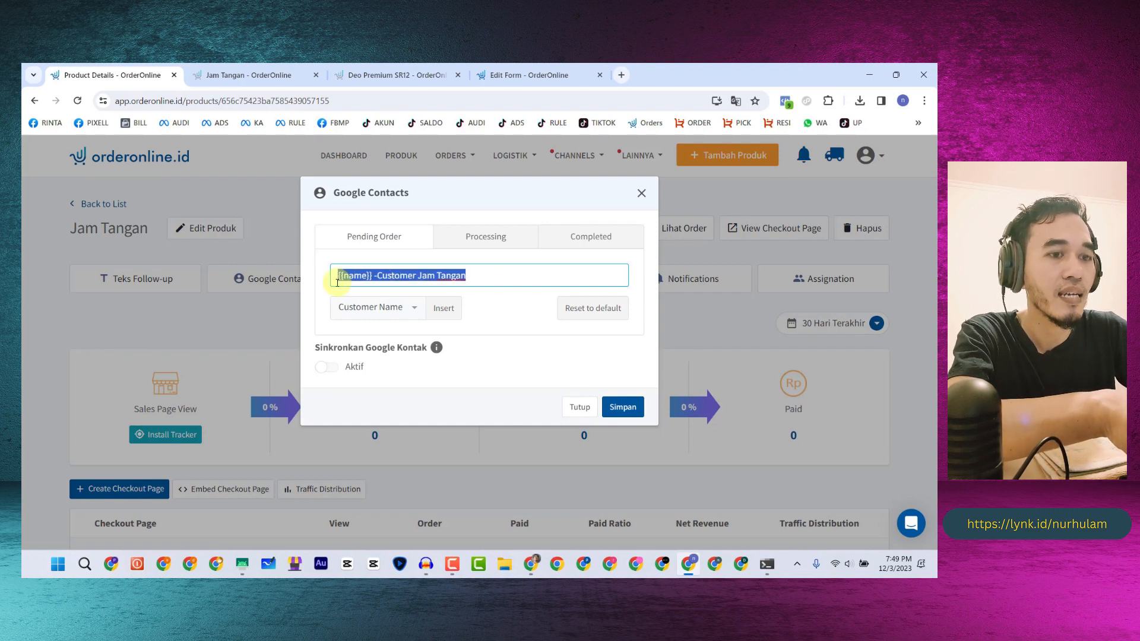
- Apply the same name format to the Processing and Completed templates and save
click(484, 237)
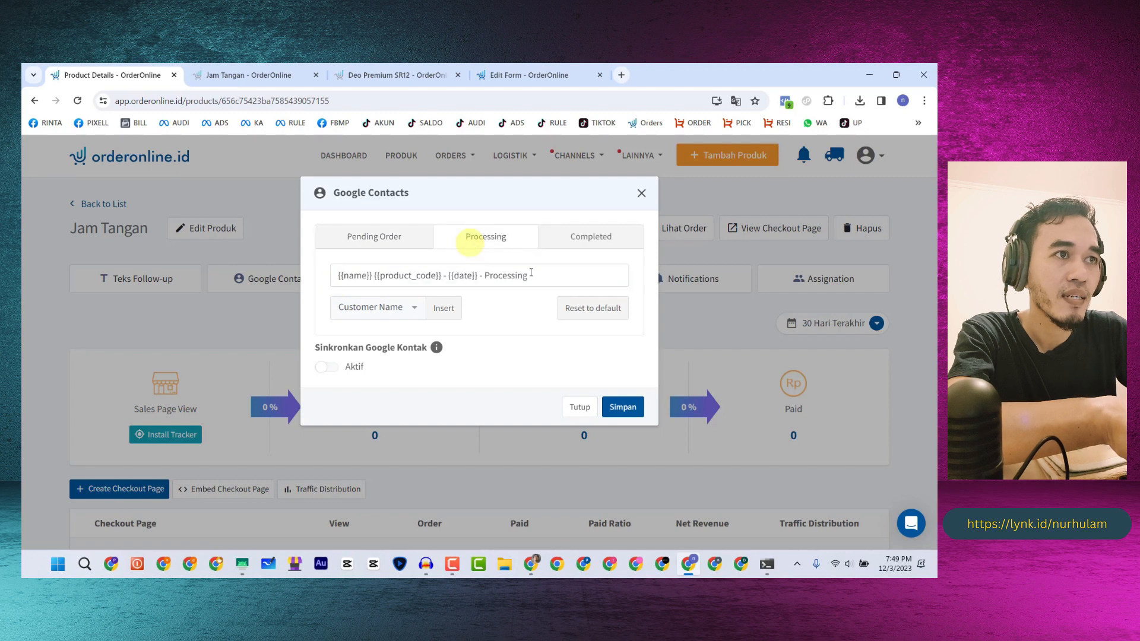
drag(528, 275, 308, 288)
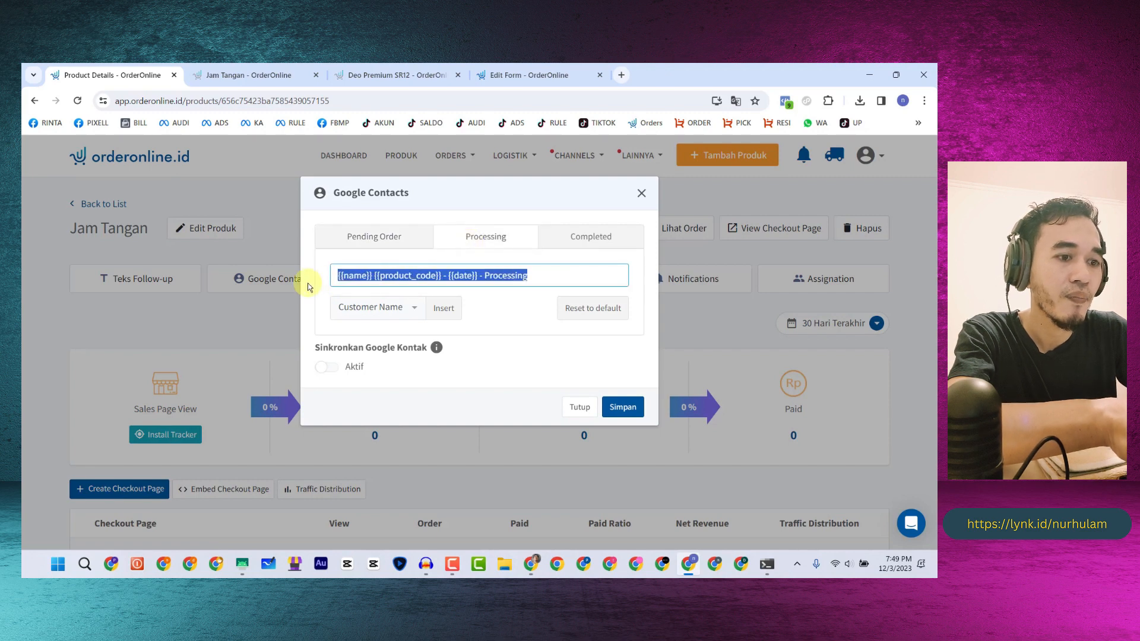
click(574, 240)
drag(528, 275, 327, 286)
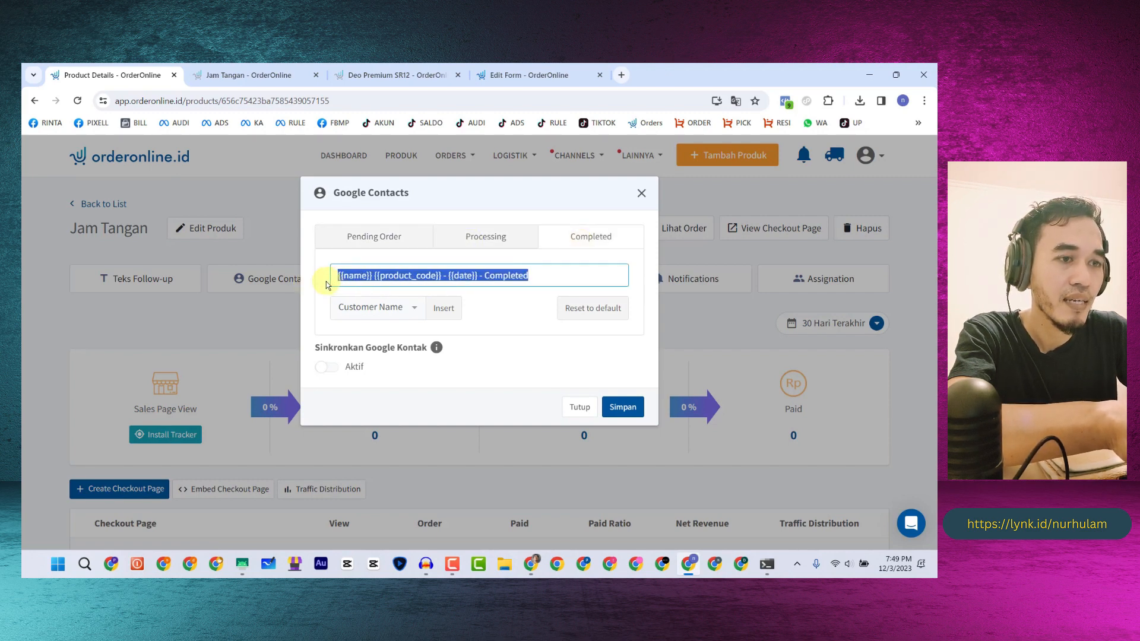
key(ctrl+v)
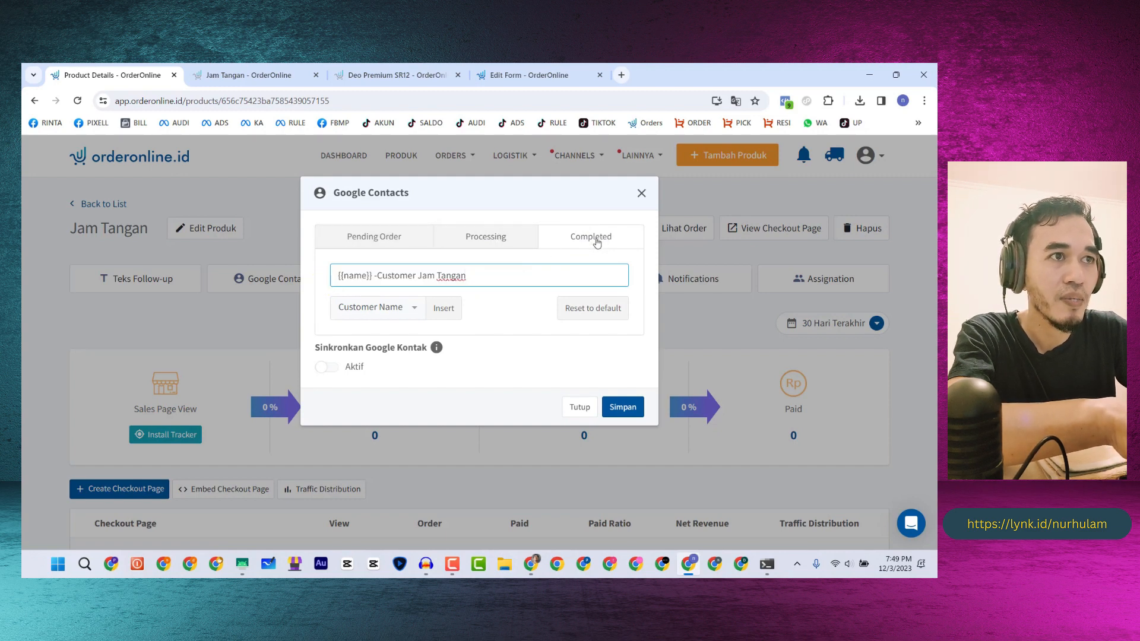
click(621, 409)
click(642, 194)
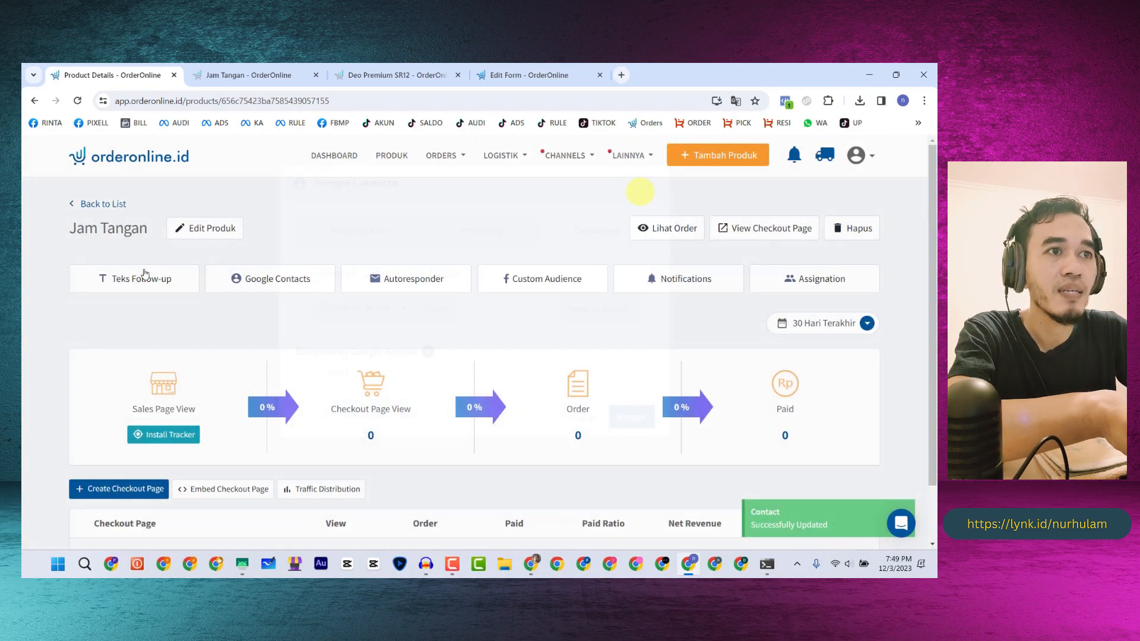
- Look over the Jam Tangan follow-up message templates
click(139, 284)
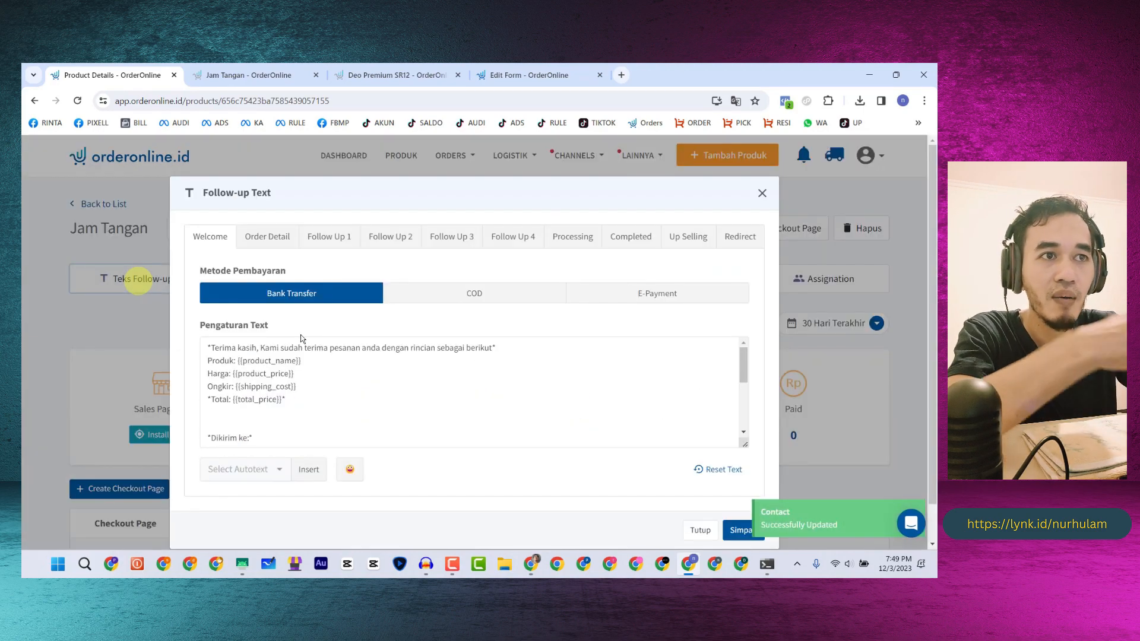
scroll(297, 370, down, 3)
scroll(296, 370, up, 3)
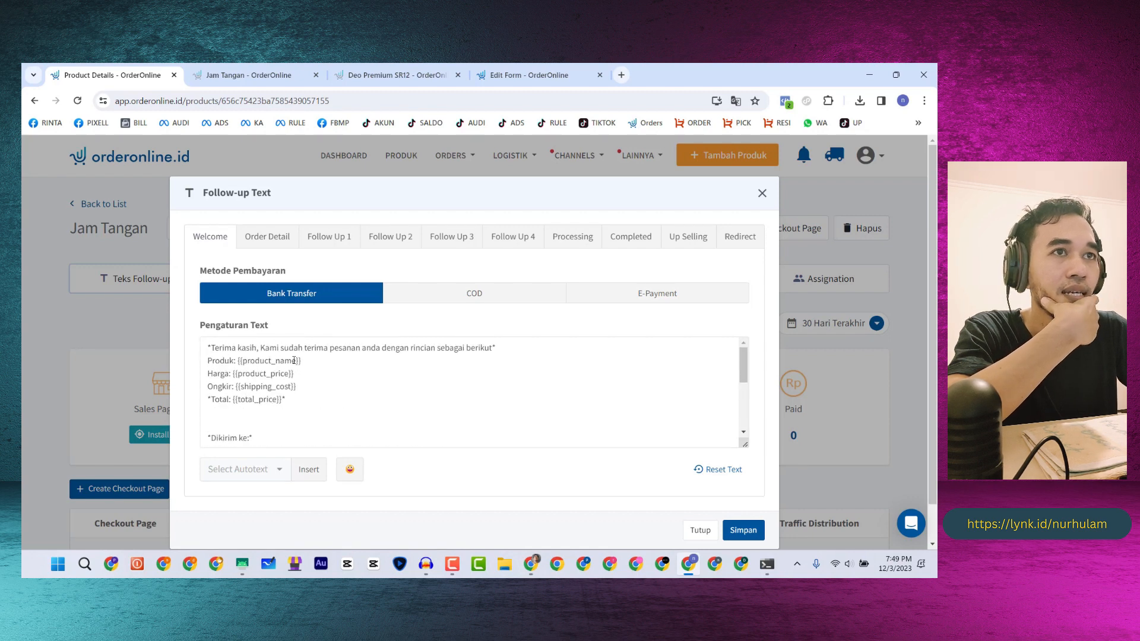
- Leave the form editor and open Deo Premium SR12's Teks Follow-up settings from the product list
click(412, 75)
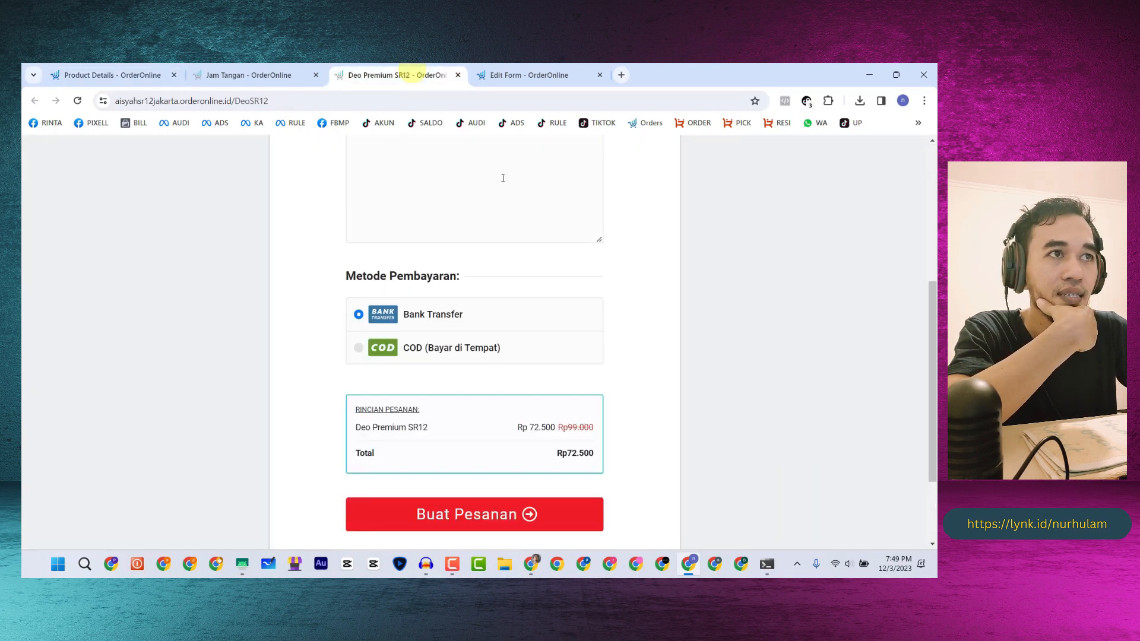
click(533, 75)
click(391, 152)
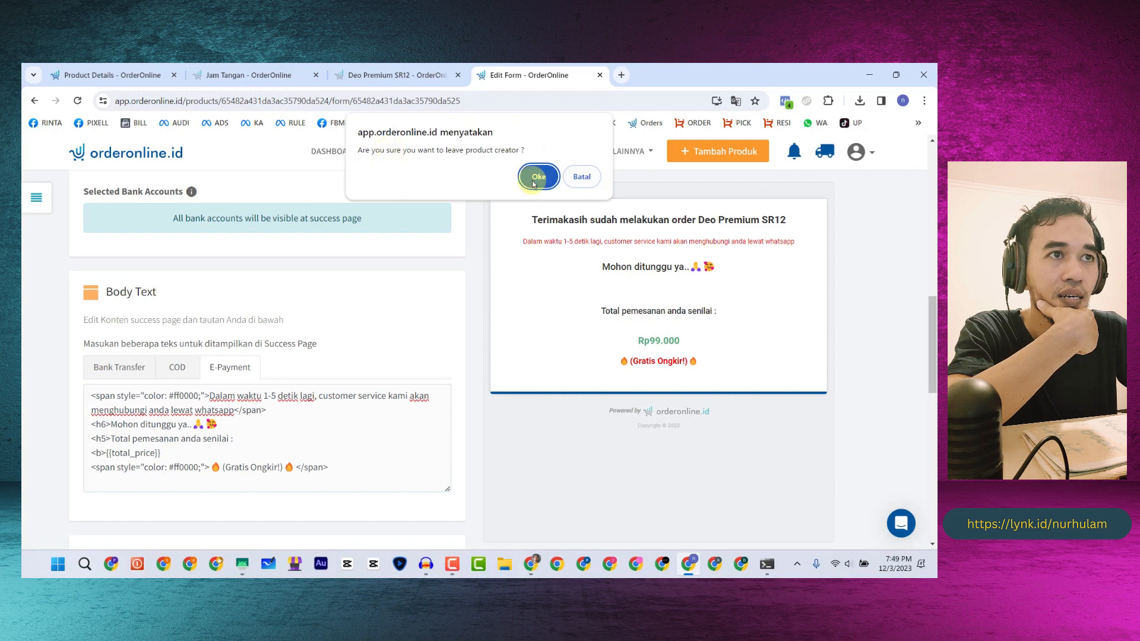
click(533, 178)
click(199, 322)
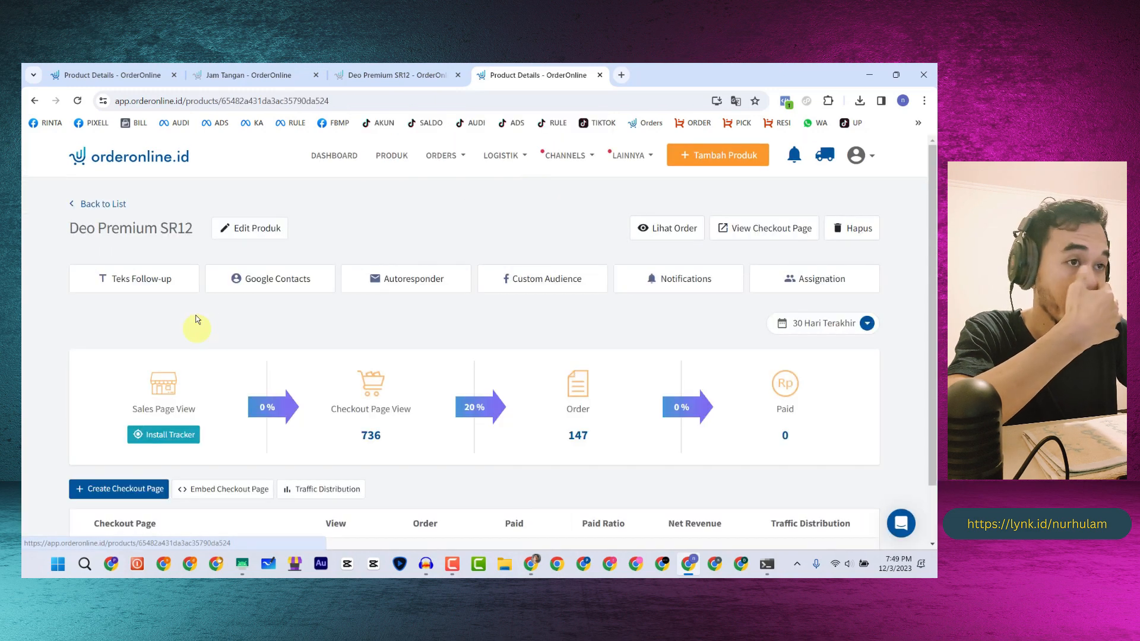
scroll(190, 321, down, 1)
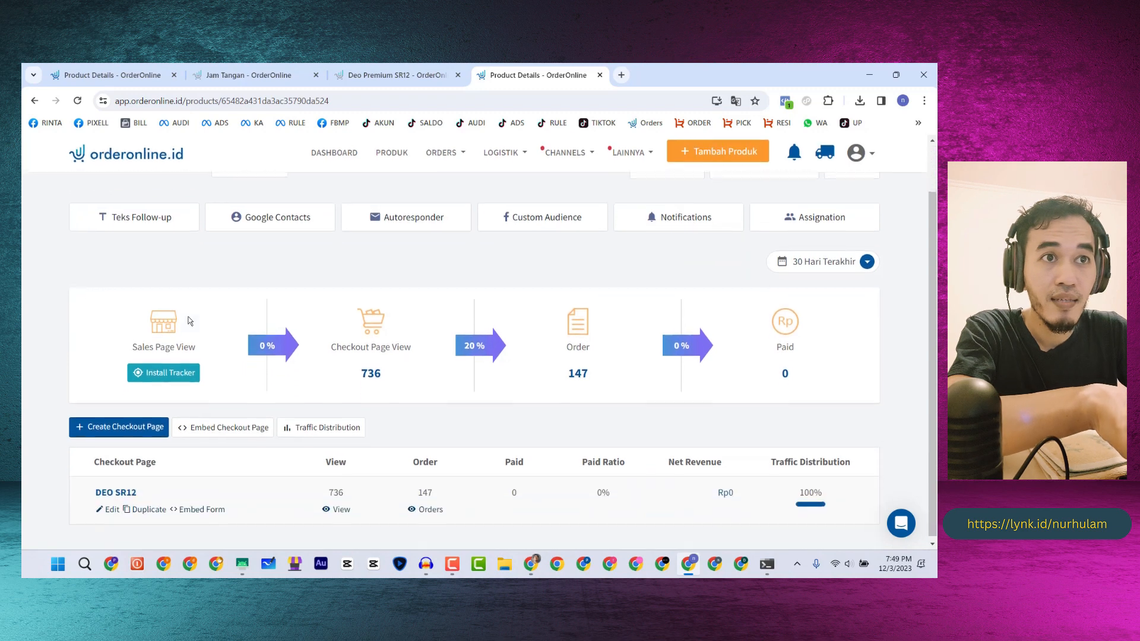
click(140, 218)
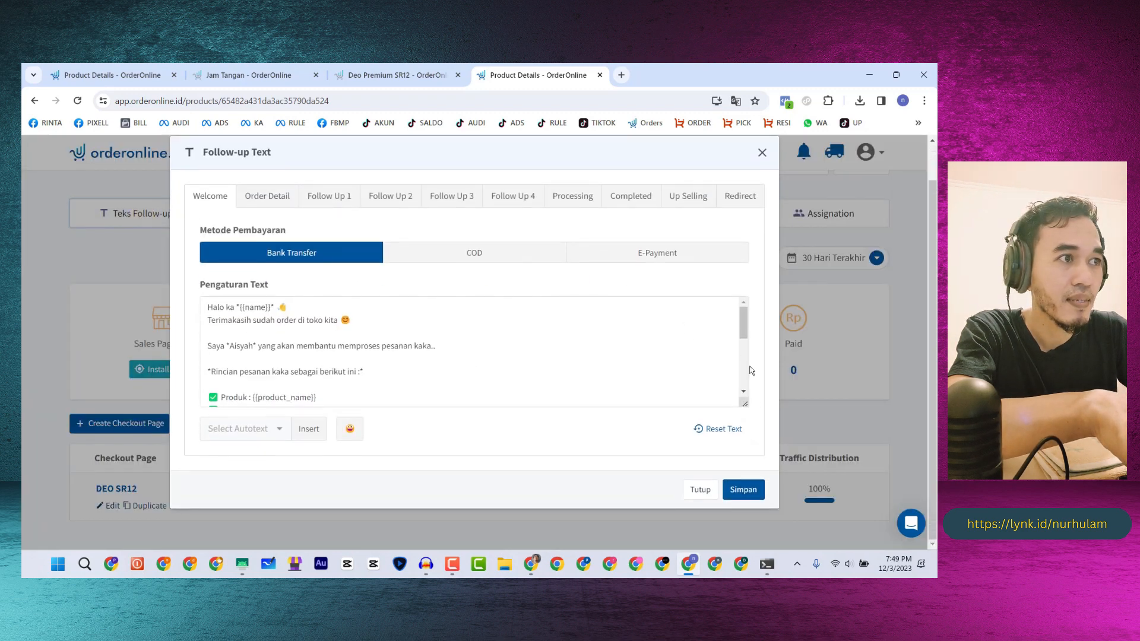
- Enlarge the Welcome message box and read its greeting and thank-you lines
drag(744, 403, 740, 563)
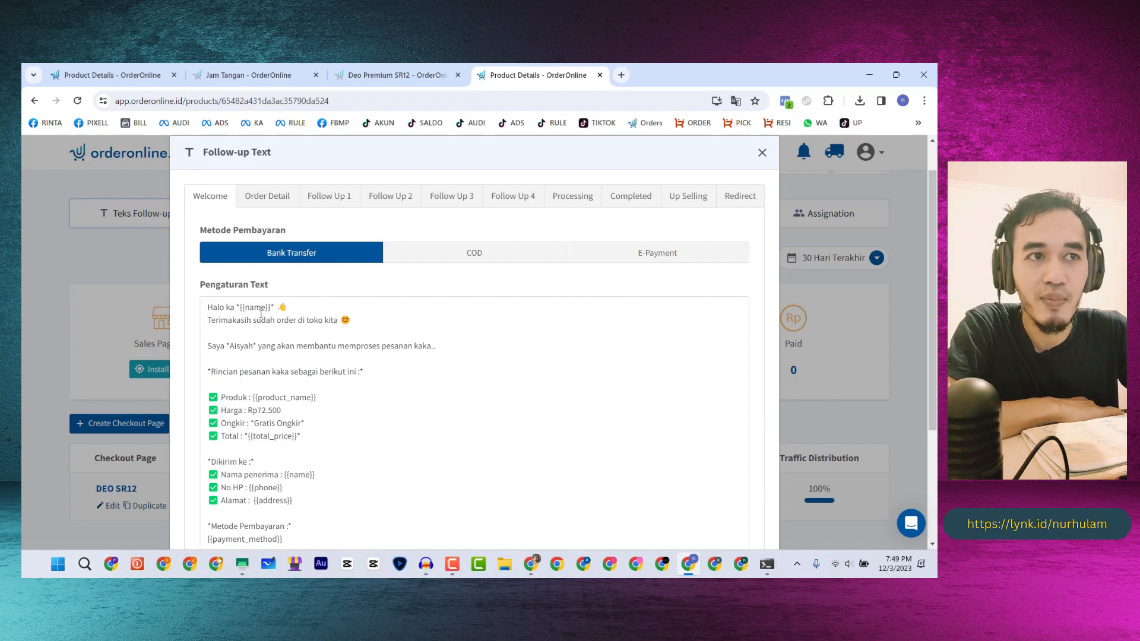
click(211, 323)
drag(259, 323, 329, 321)
click(358, 319)
scroll(265, 329, down, 2)
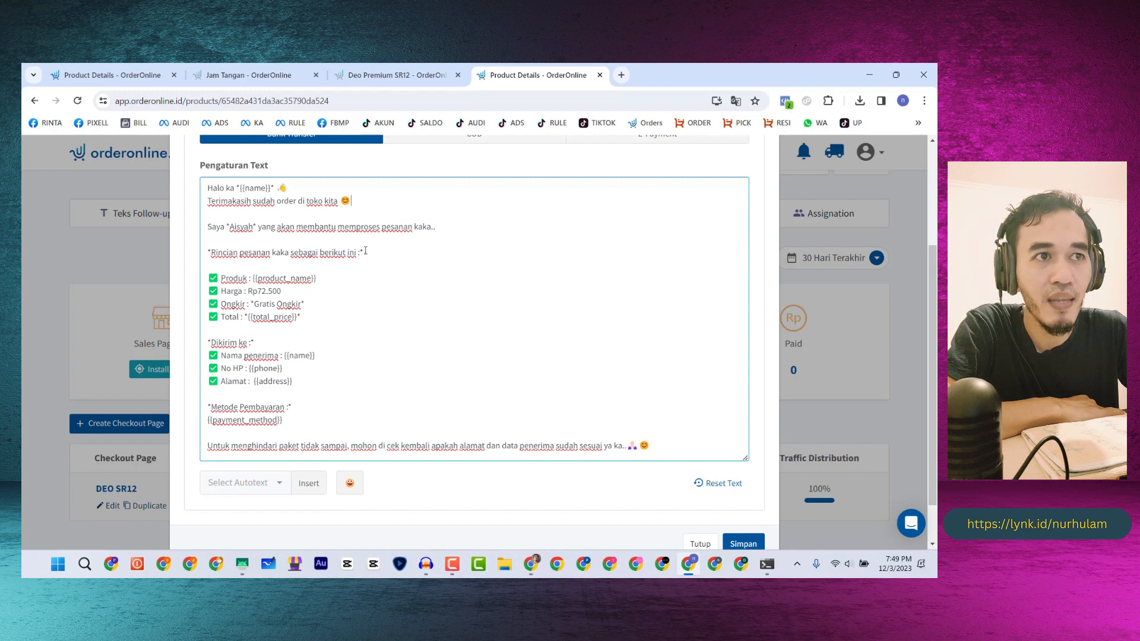
- Go through the order details: Rp72.500 price, shipping, total, address and Metode Pembayaran
click(356, 265)
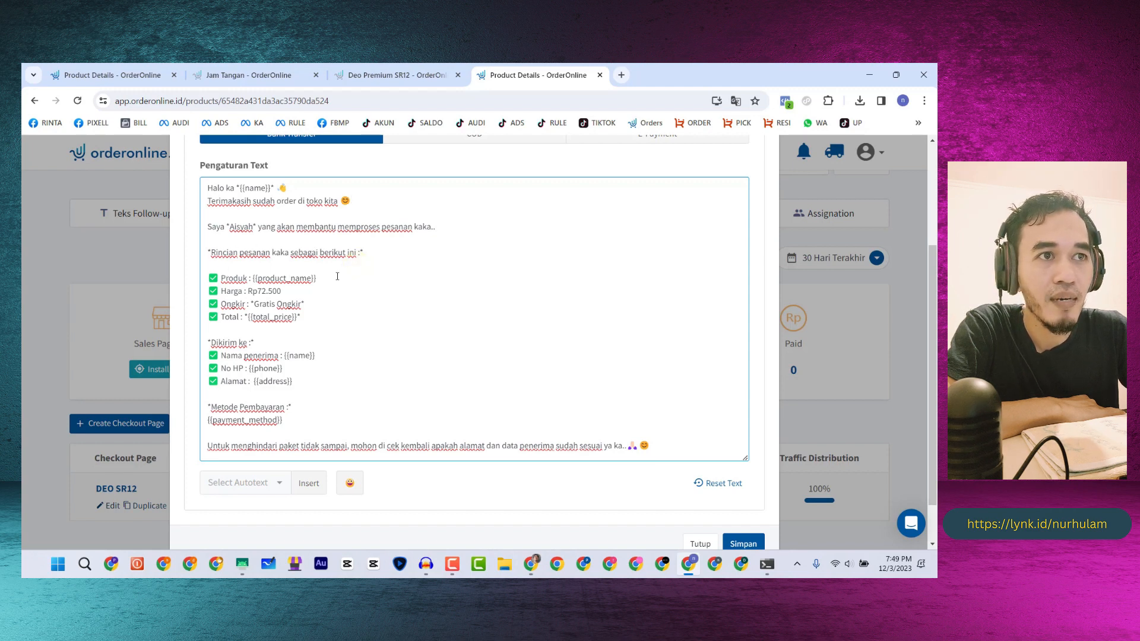
click(273, 290)
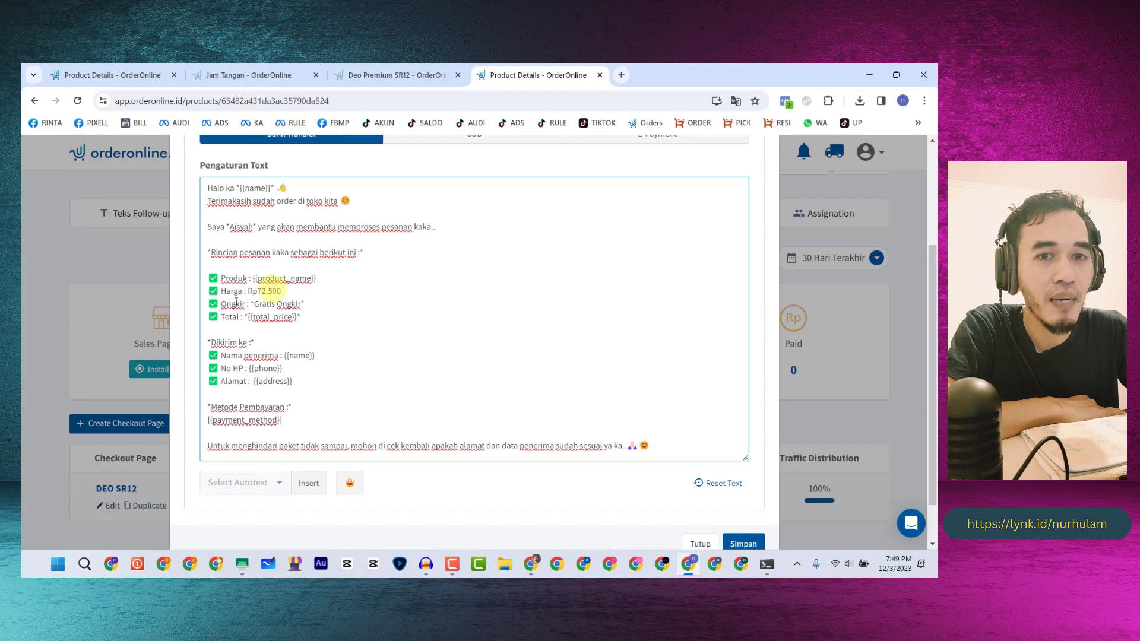
click(323, 298)
scroll(274, 294, down, 1)
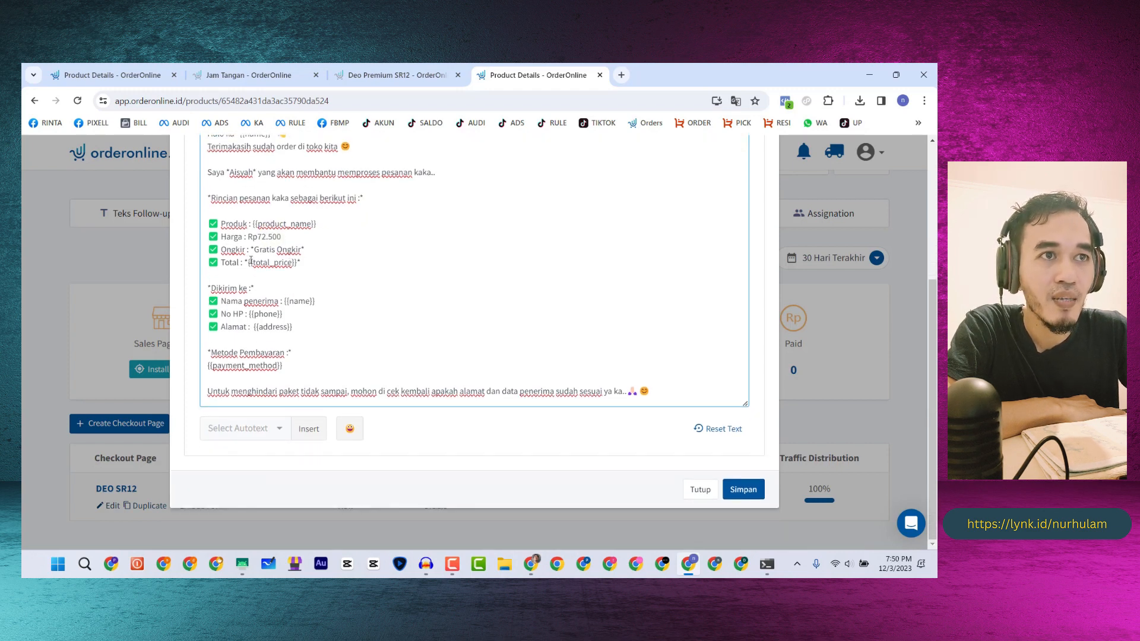
click(318, 268)
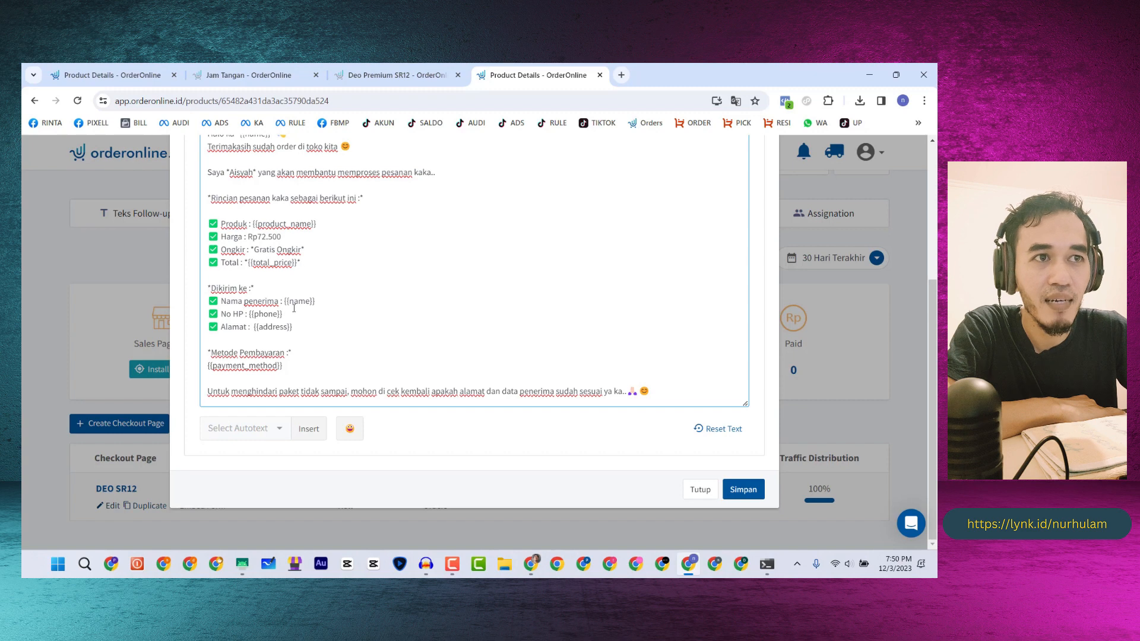
click(272, 328)
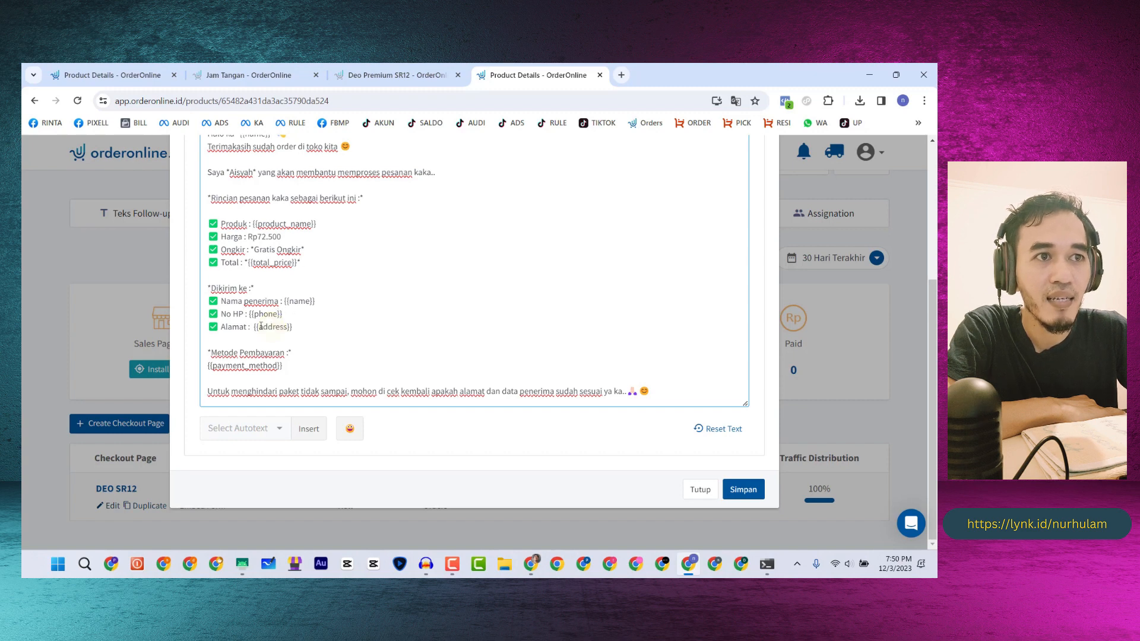
click(215, 352)
click(288, 351)
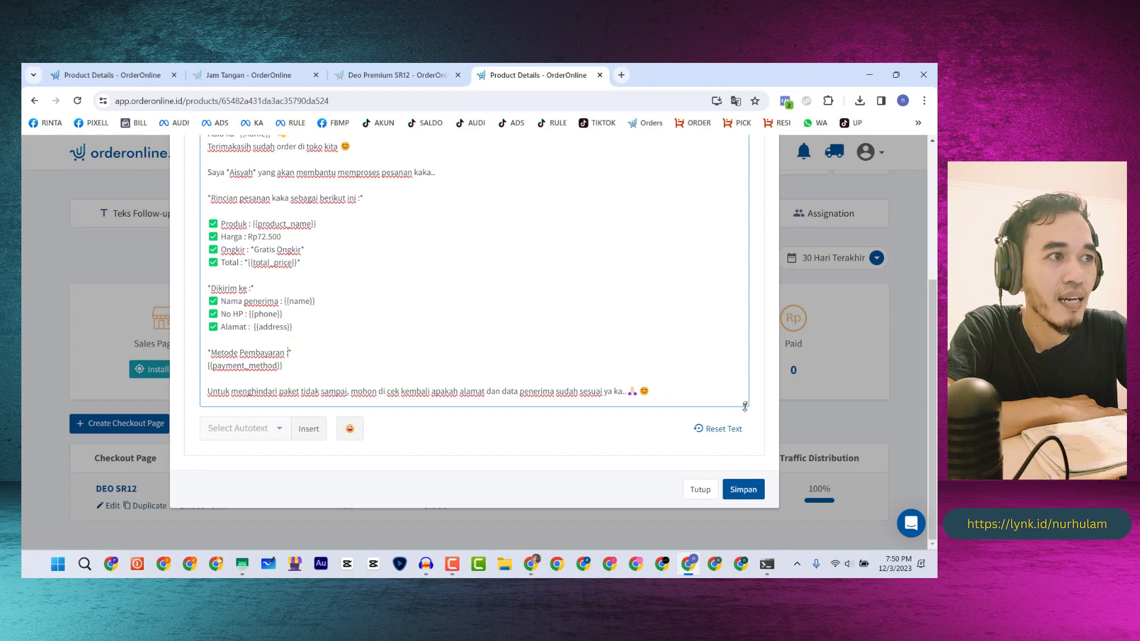
drag(744, 406, 746, 453)
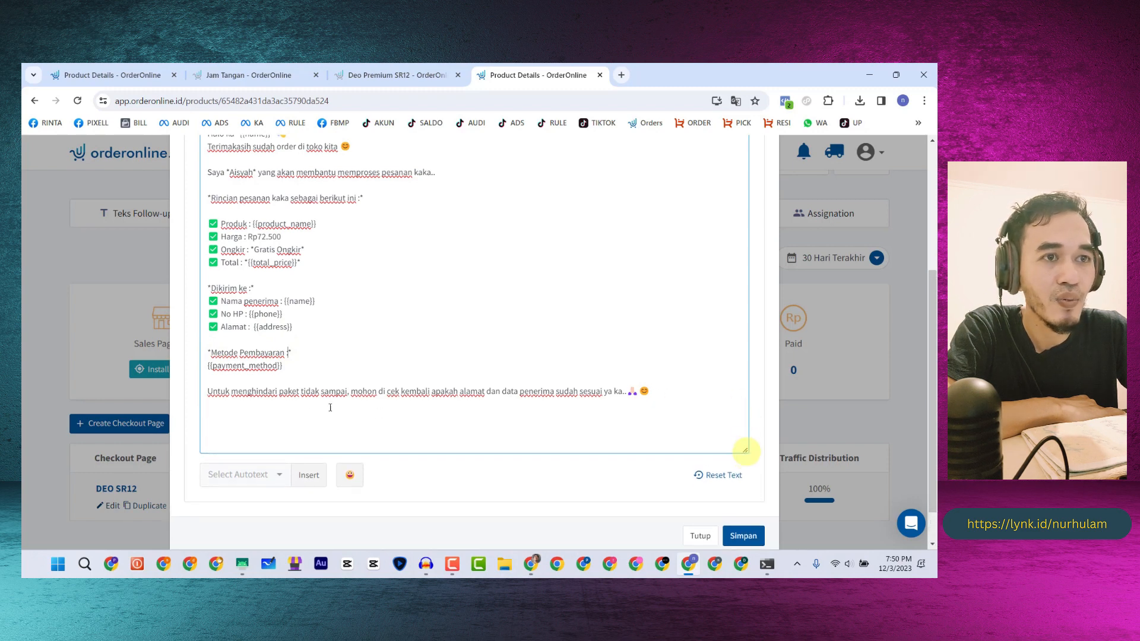
- Review the closing reminder and the Dikirim ke delivery section of the Welcome message
click(270, 391)
drag(209, 392, 438, 393)
click(438, 351)
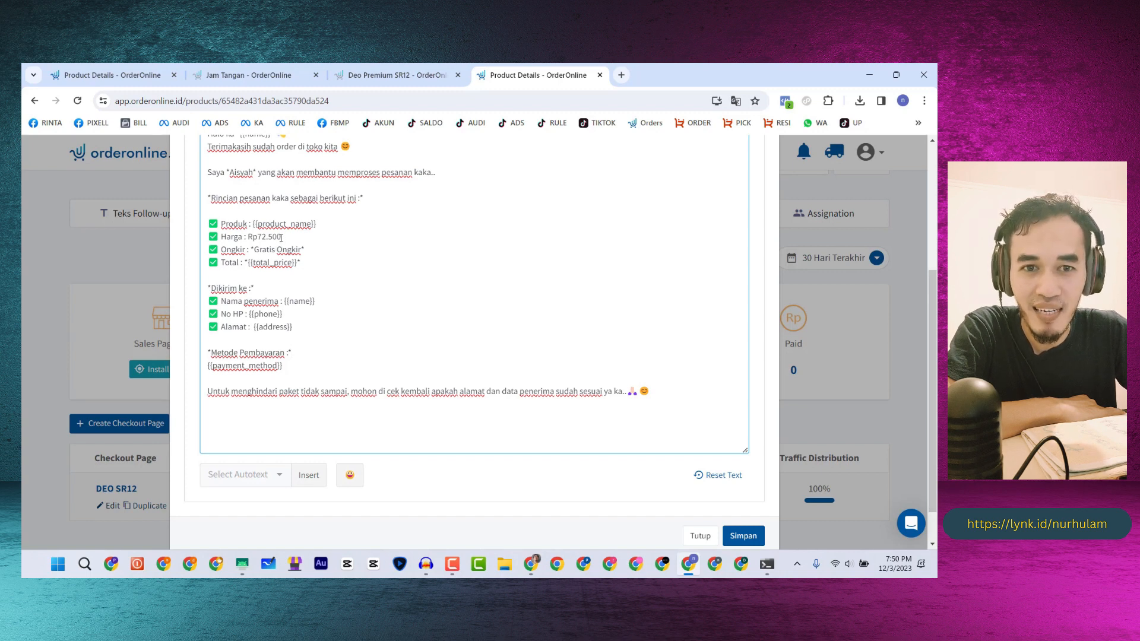
click(331, 293)
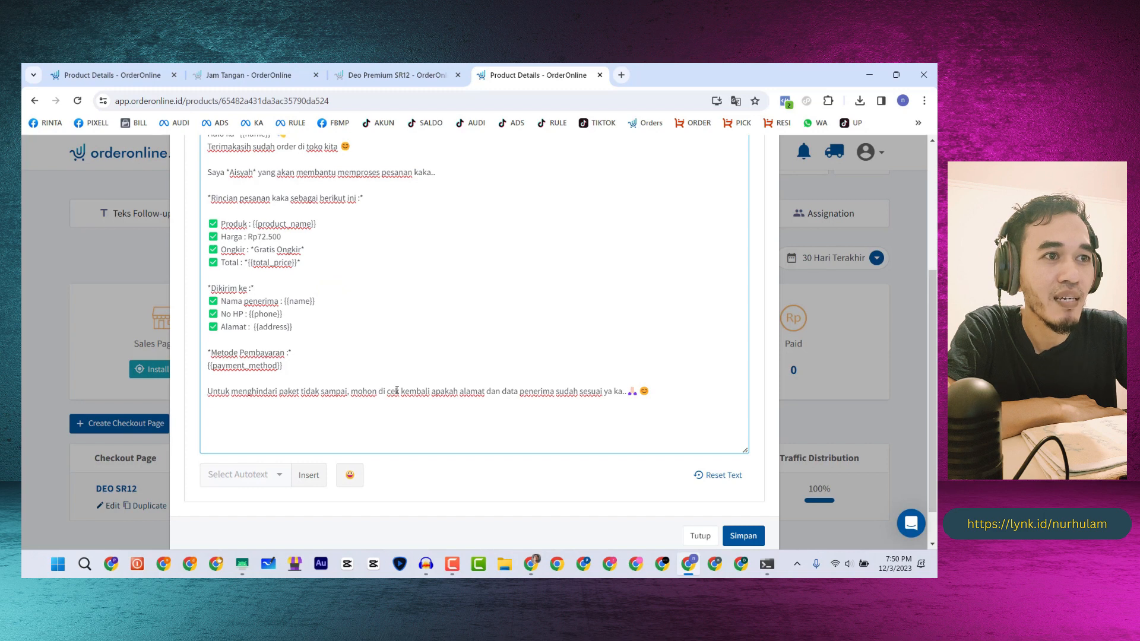
click(462, 392)
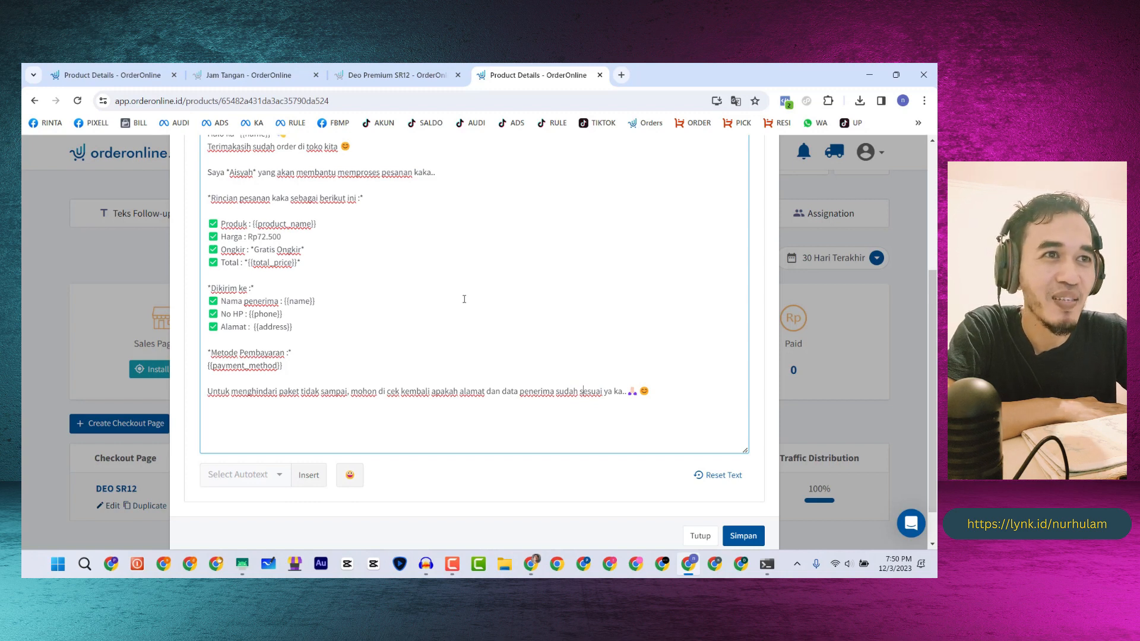
- Reread the 'mohon' reminder to recheck the address, then bring up the mirrored phone screen
scroll(315, 280, up, 1)
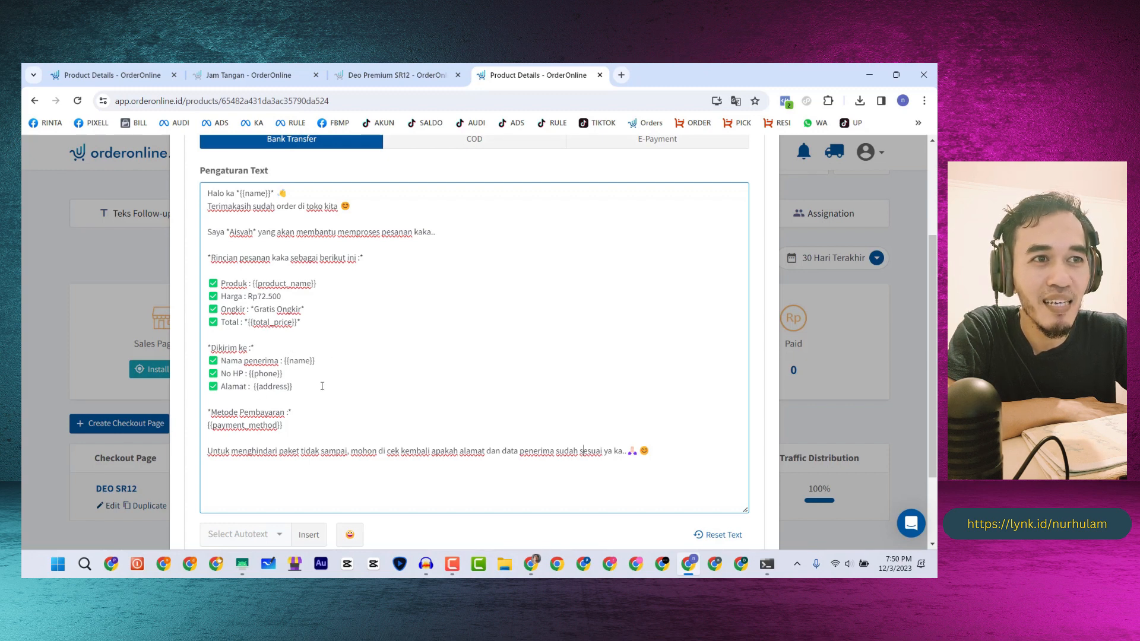
scroll(323, 386, down, 2)
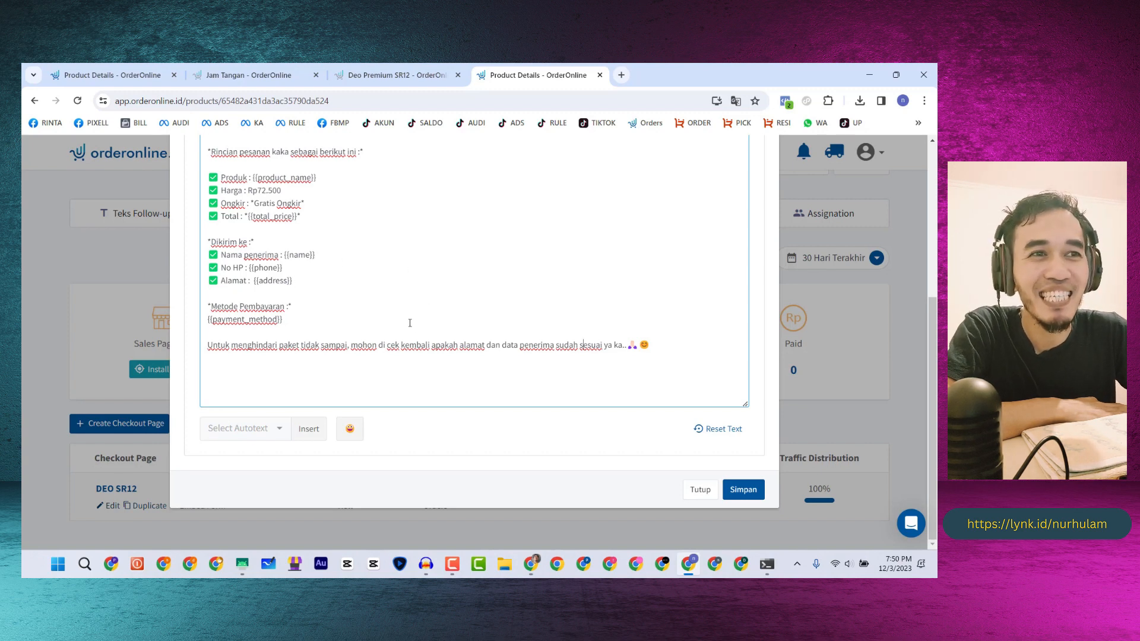
click(368, 335)
click(355, 345)
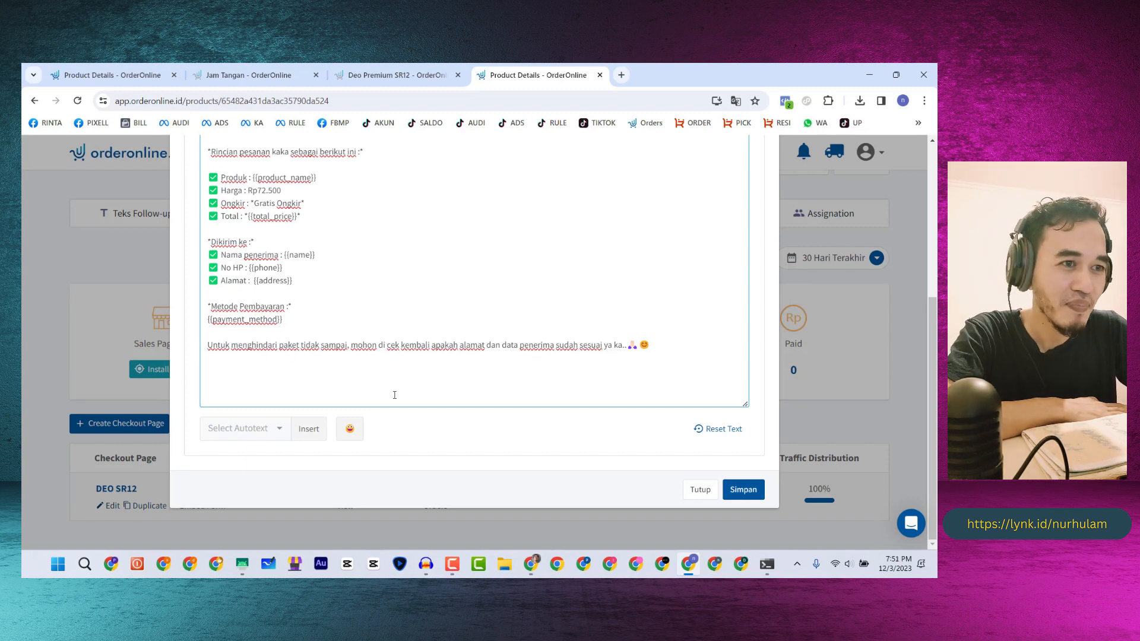
click(241, 563)
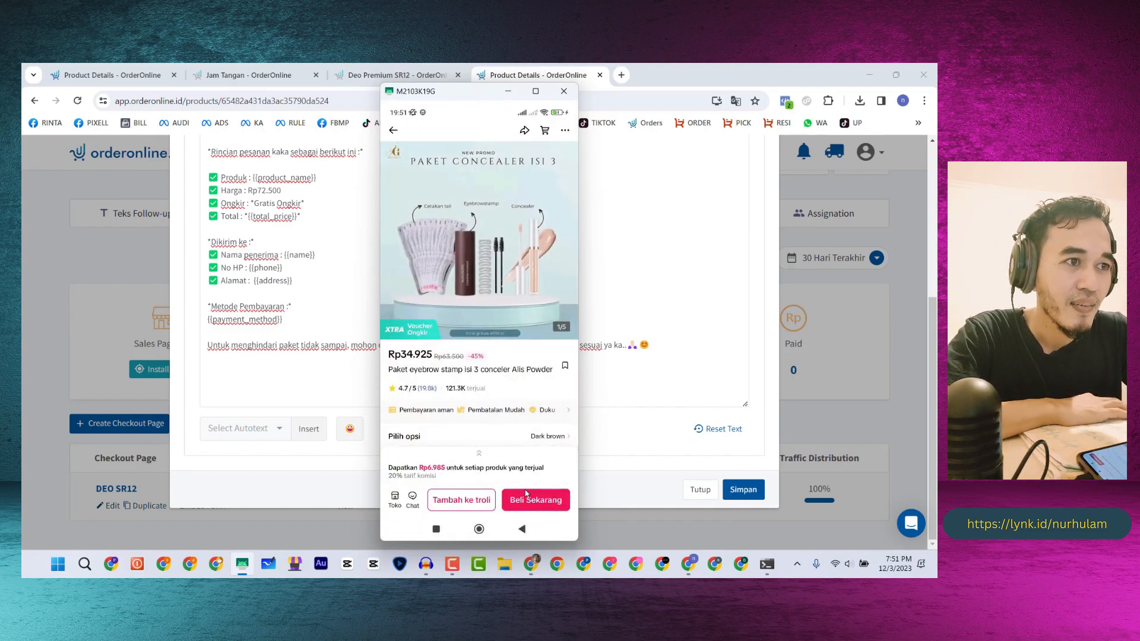
- Back out of the TikTok Shop product page to the phone's home screen
click(522, 529)
click(522, 530)
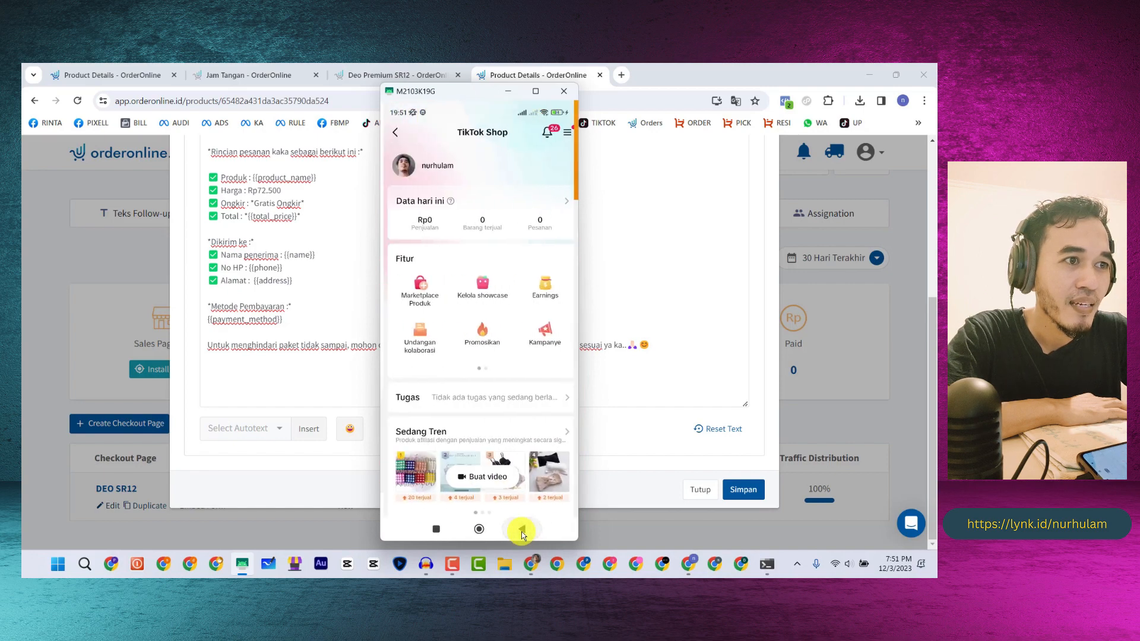
click(522, 532)
click(522, 532)
click(522, 531)
click(476, 531)
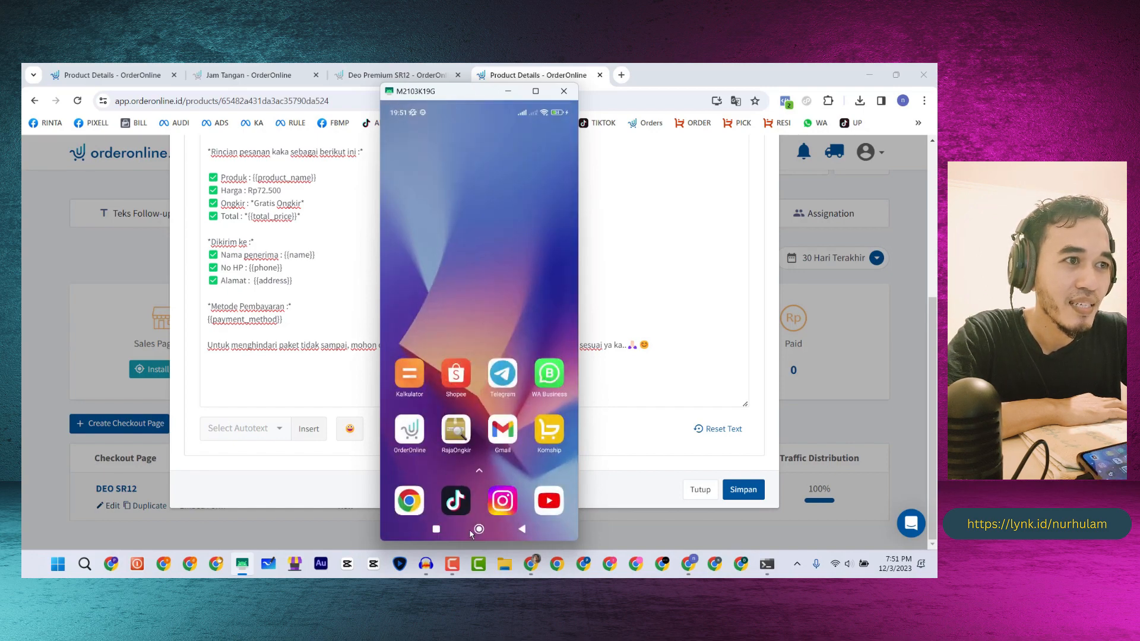
- Open a Deo SR12 customer's chat in WA Business, then bring the Canva whiteboard forward
click(545, 379)
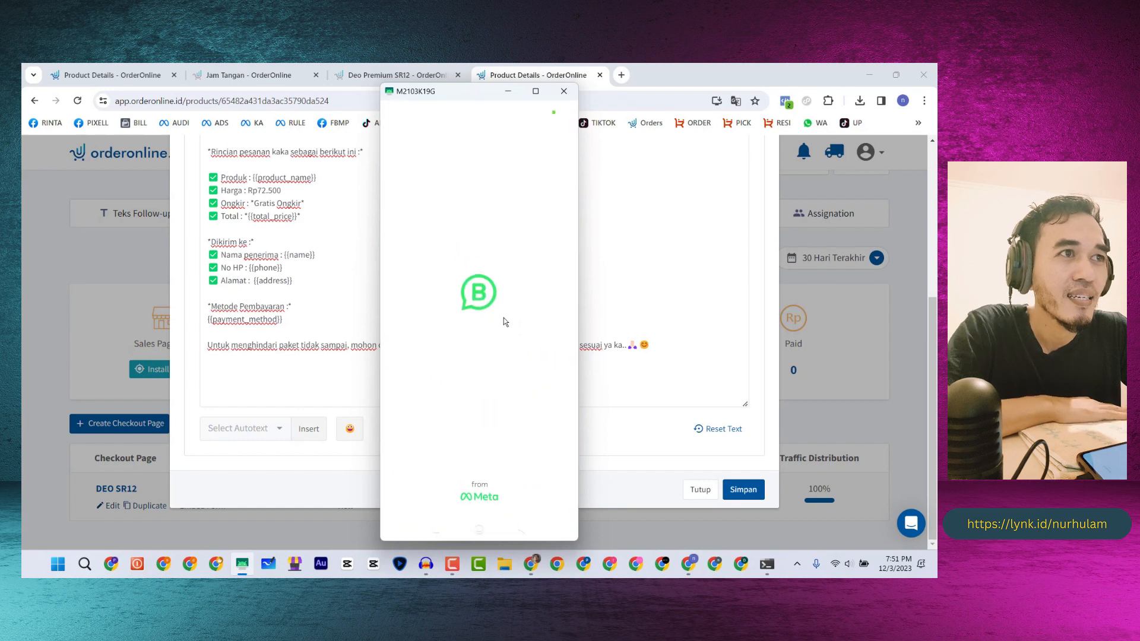
scroll(450, 255, down, 5)
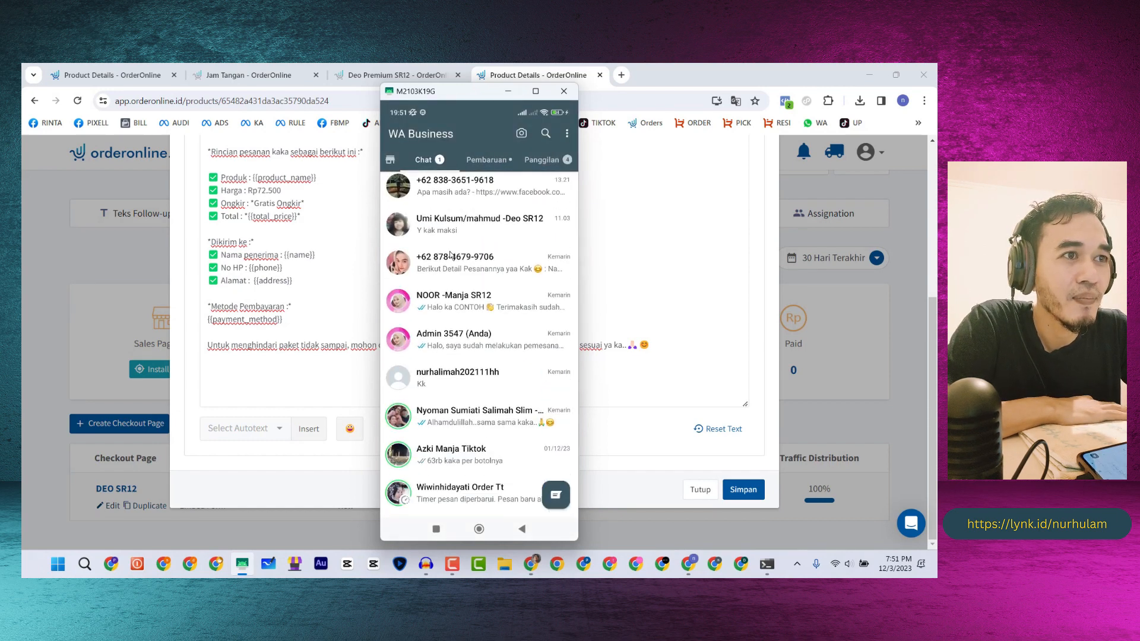
scroll(450, 254, down, 3)
scroll(451, 259, down, 3)
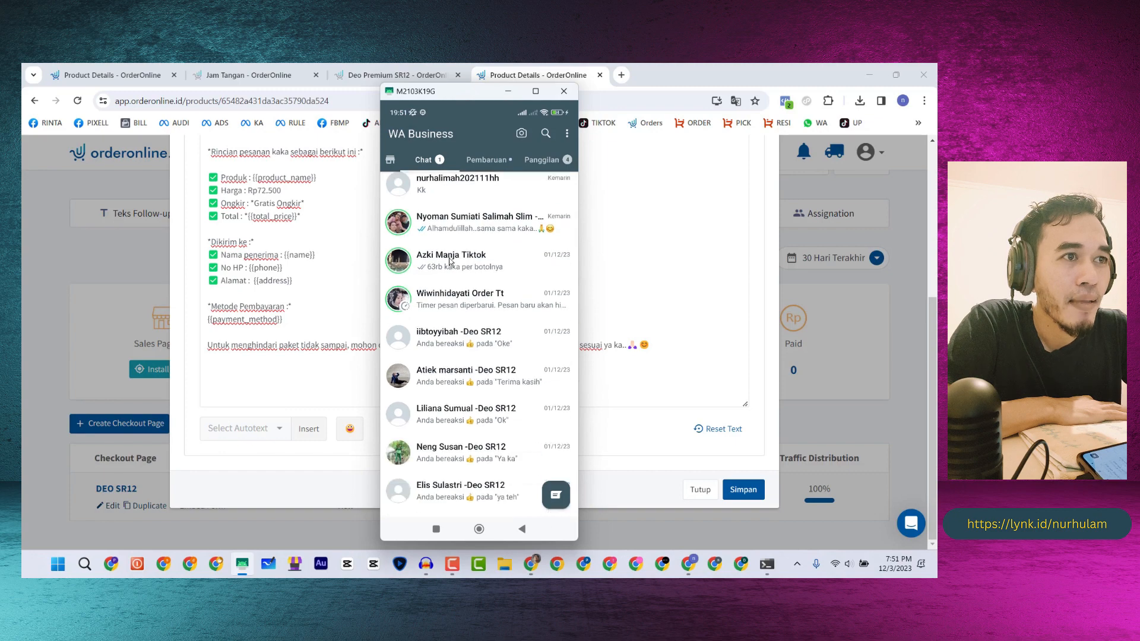
click(445, 345)
click(246, 241)
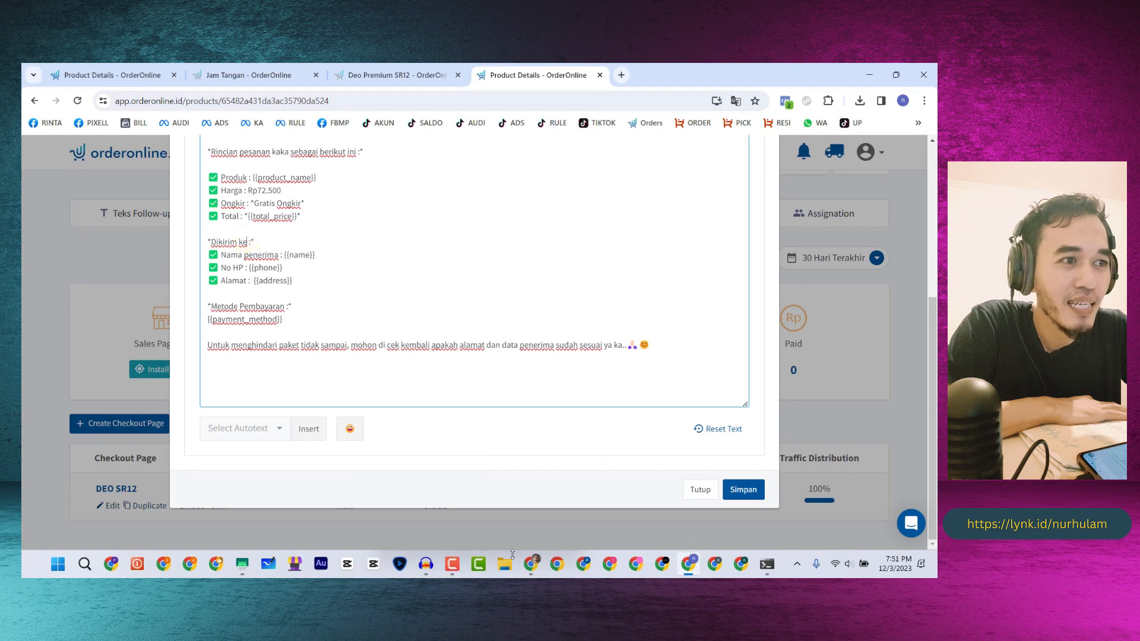
click(531, 564)
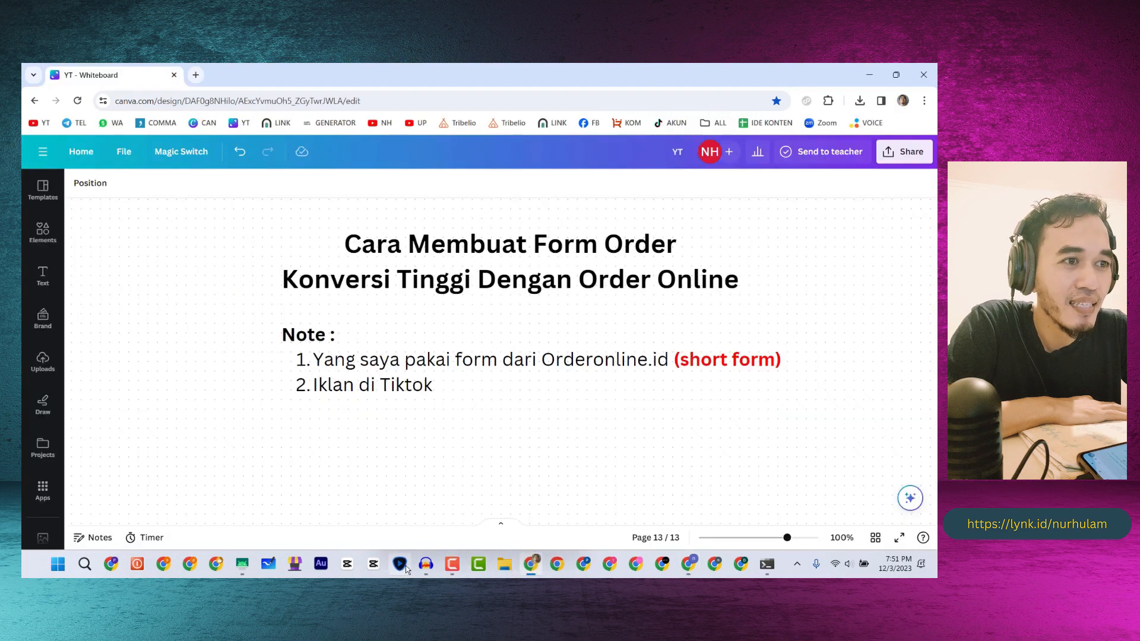
- Scroll the Deo SR12 customer's chat, noting COD payment, down to the parcel photo and shipment notice
click(242, 564)
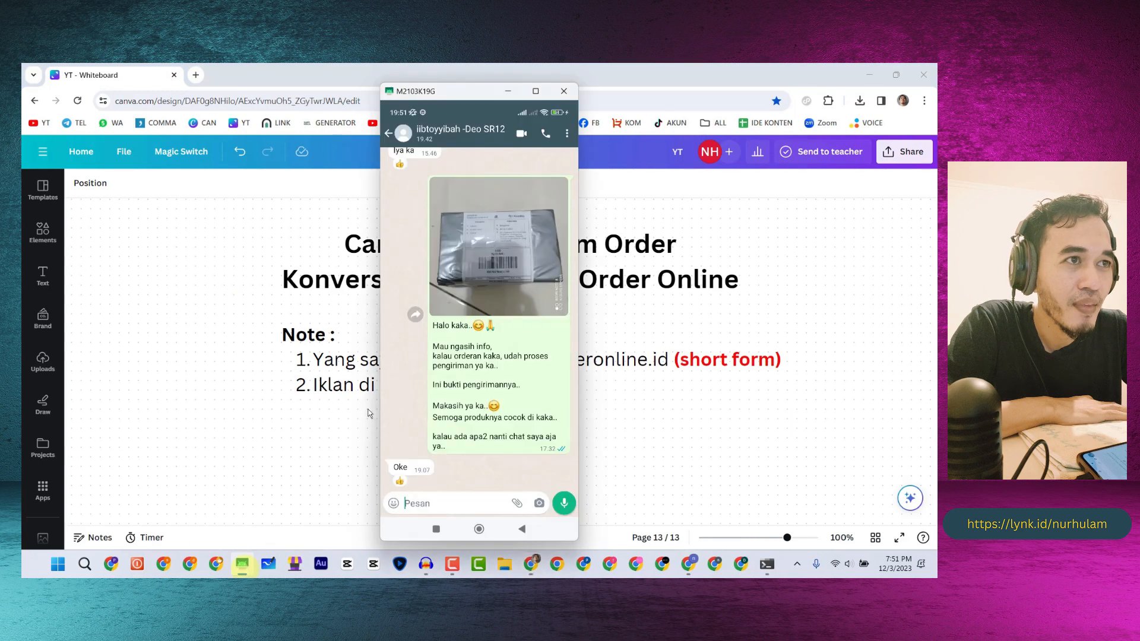
scroll(466, 382, up, 15)
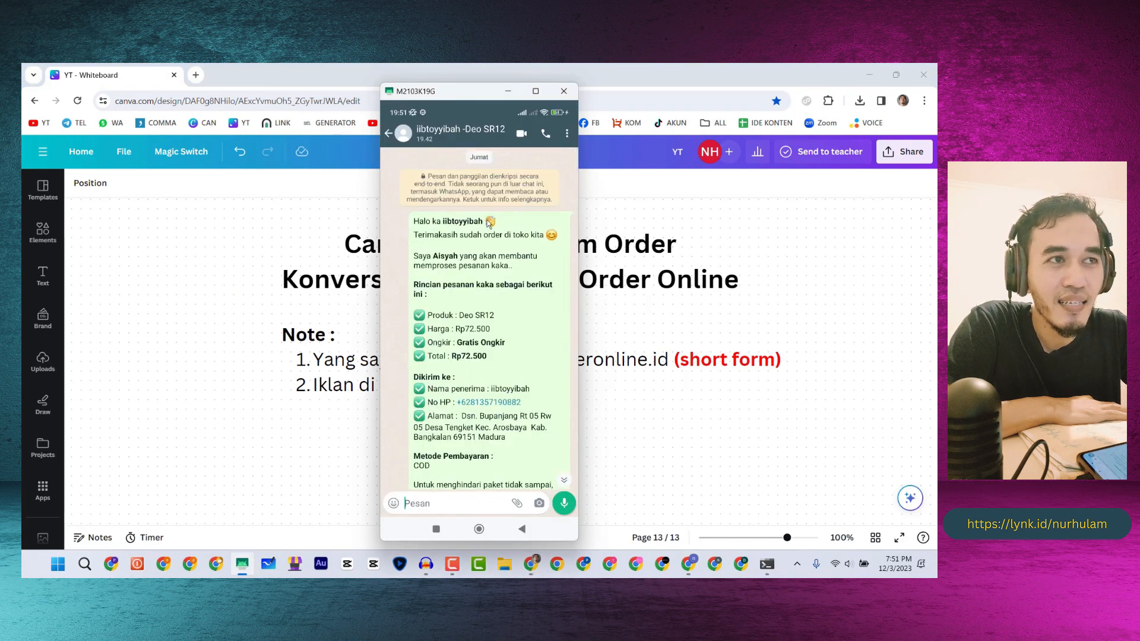
scroll(489, 261, down, 2)
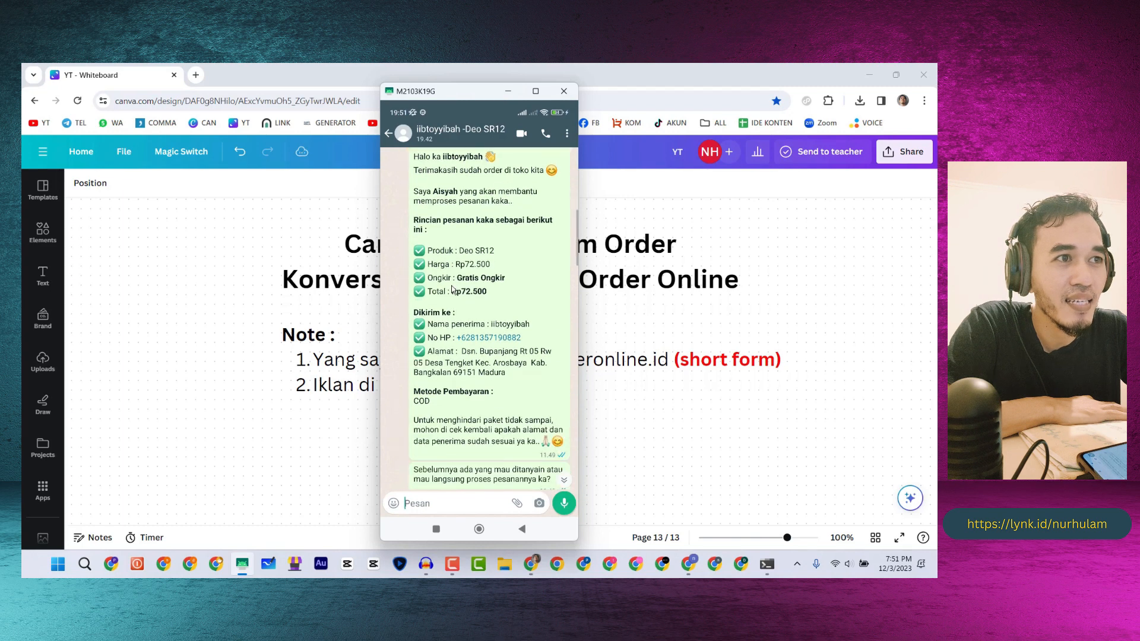
scroll(443, 313, down, 3)
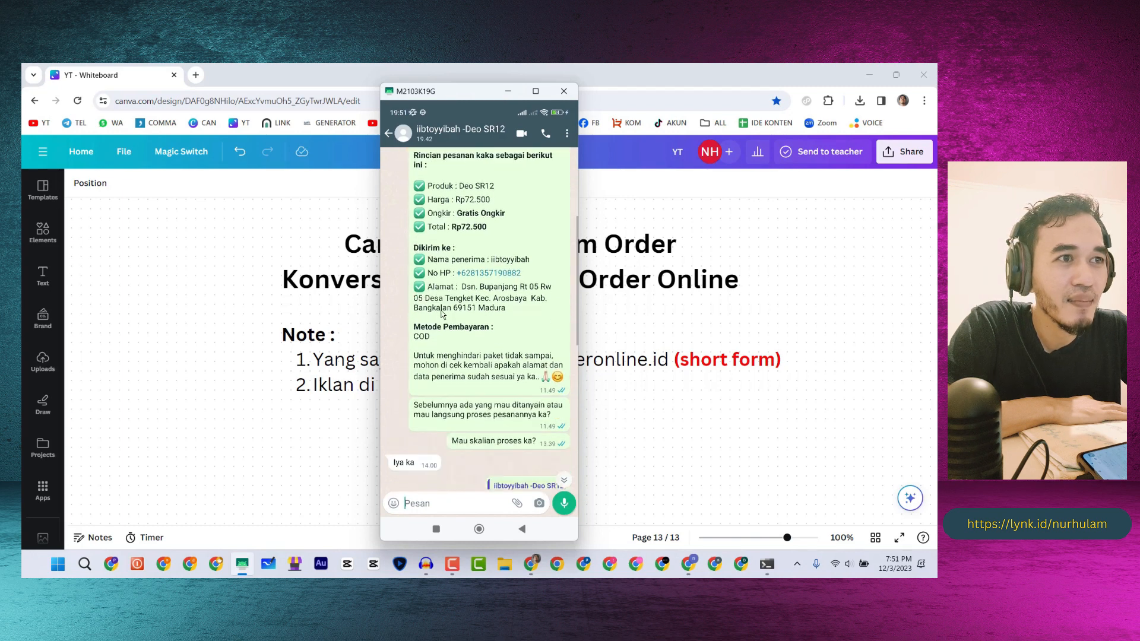
click(419, 306)
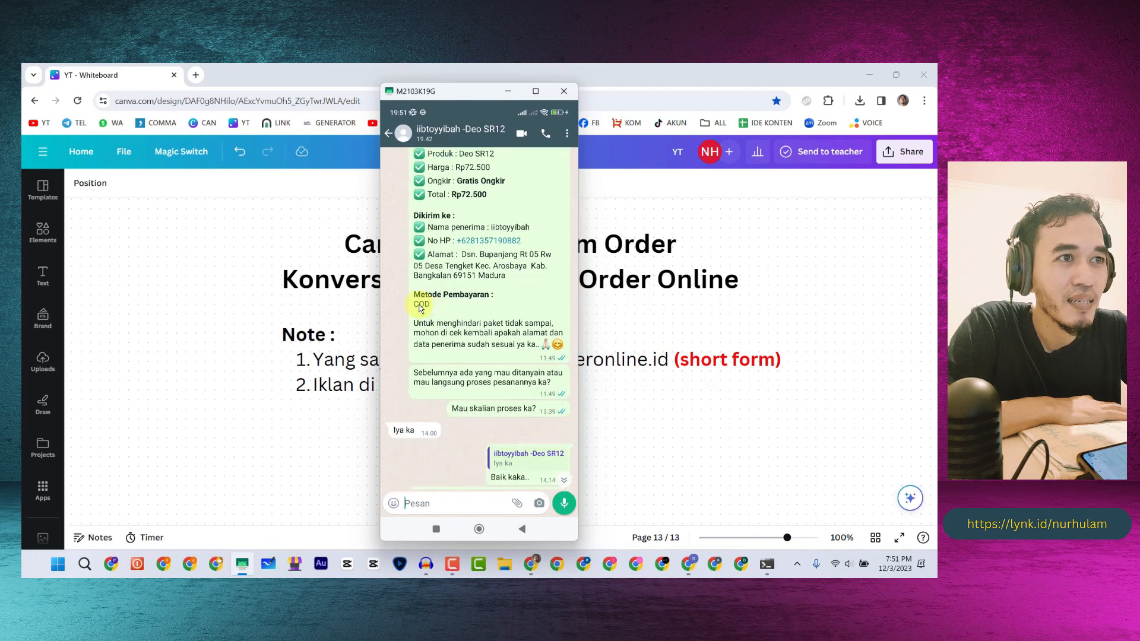
scroll(491, 327, down, 1)
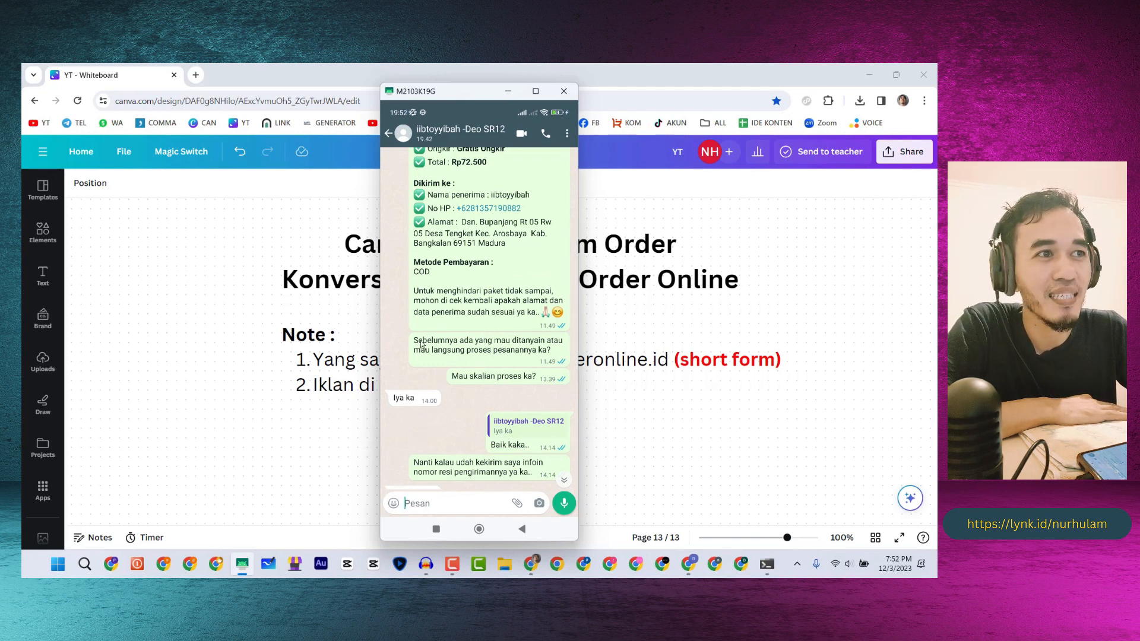
drag(421, 343, 444, 345)
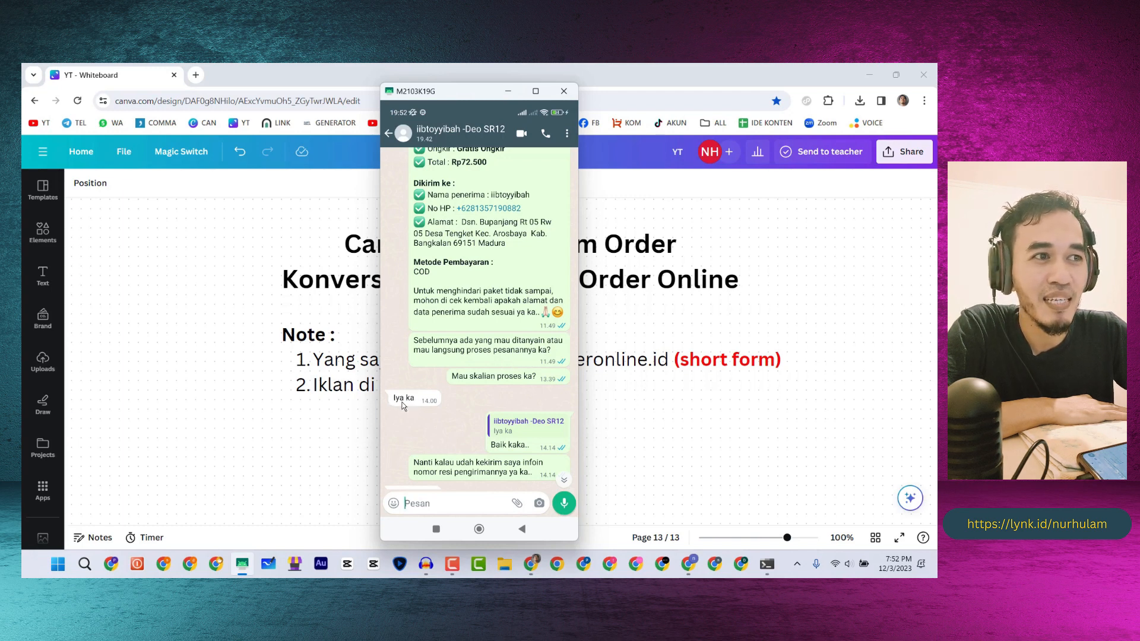
scroll(410, 398, down, 2)
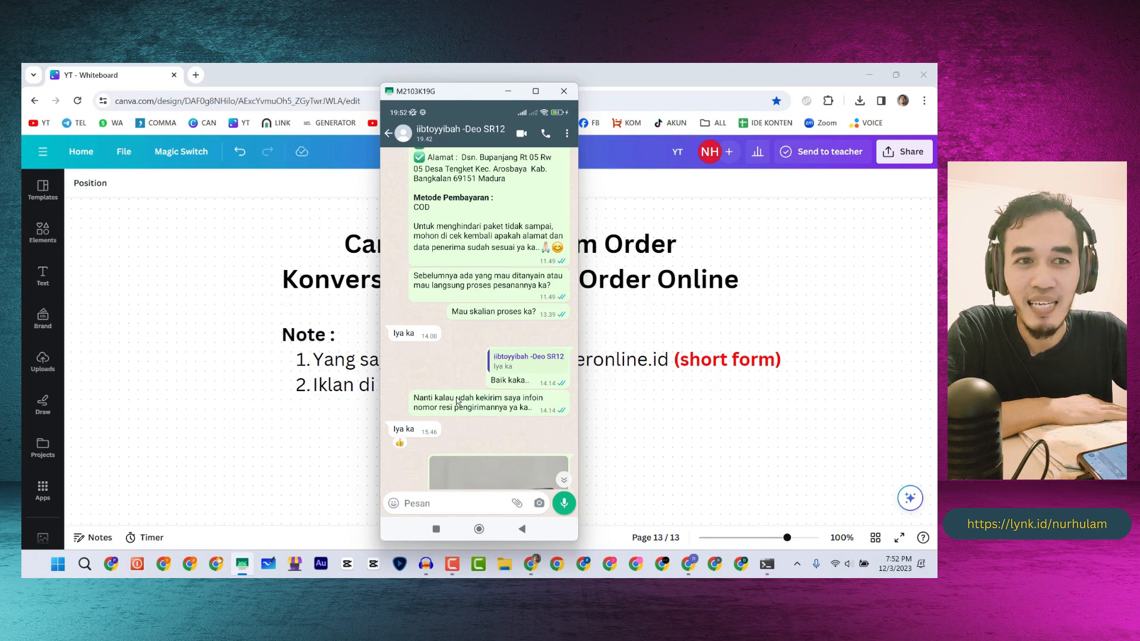
scroll(497, 427, down, 1)
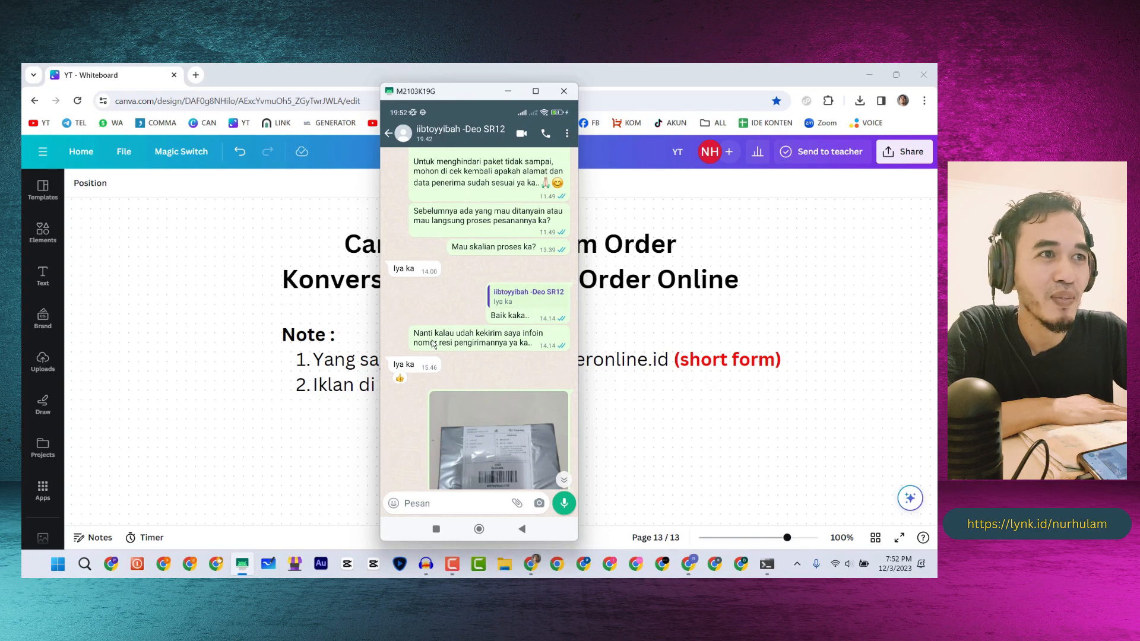
scroll(481, 314, down, 2)
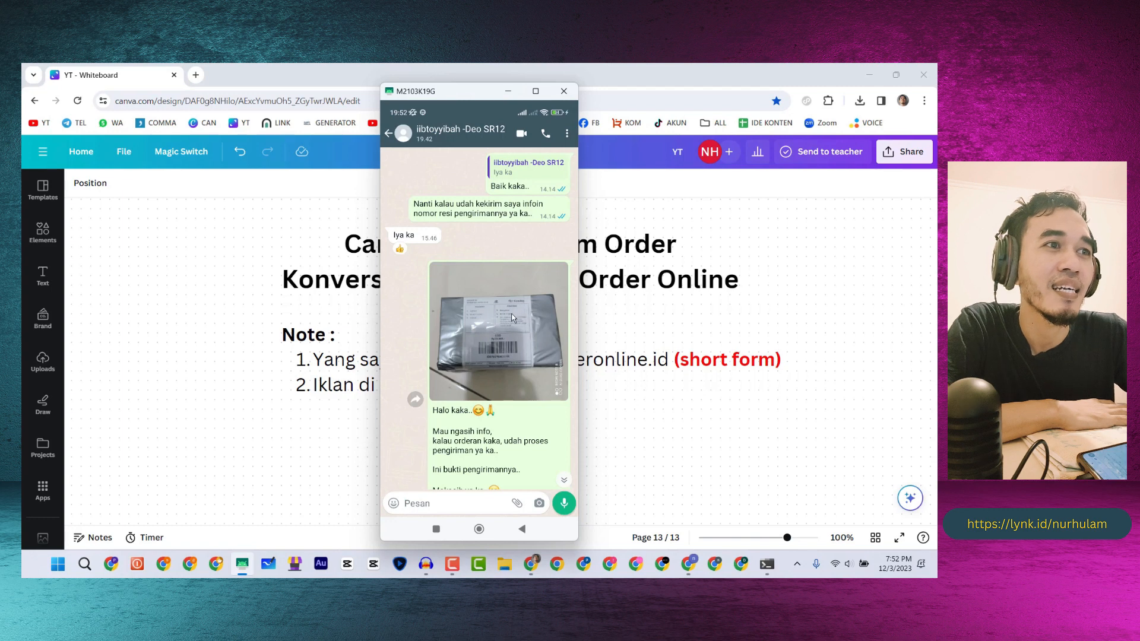
scroll(455, 306, down, 2)
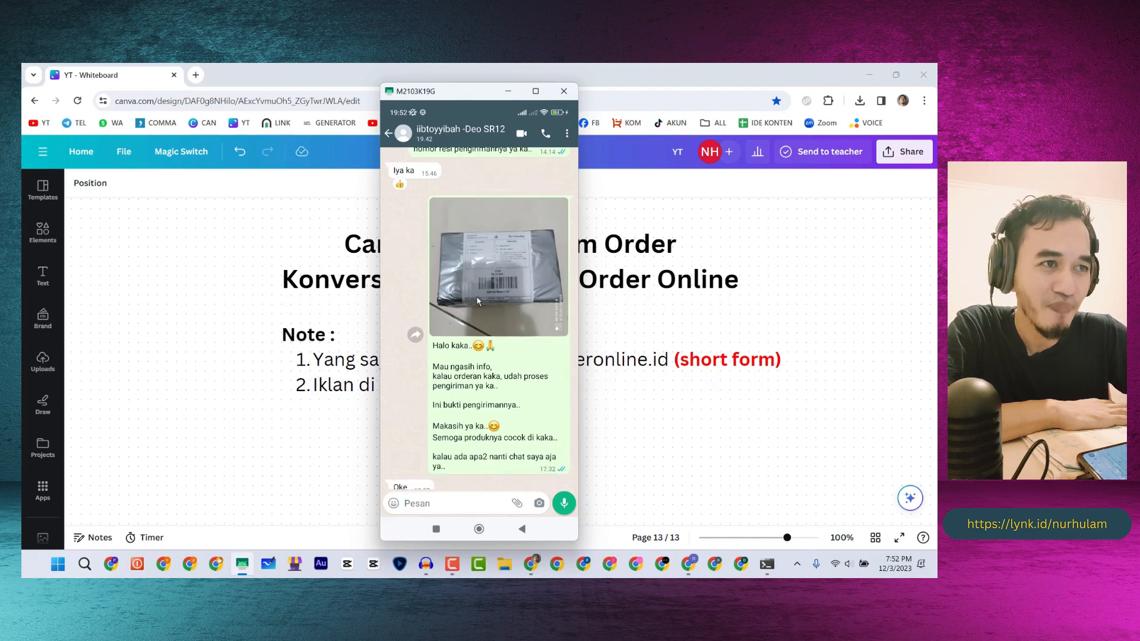
scroll(471, 341, down, 1)
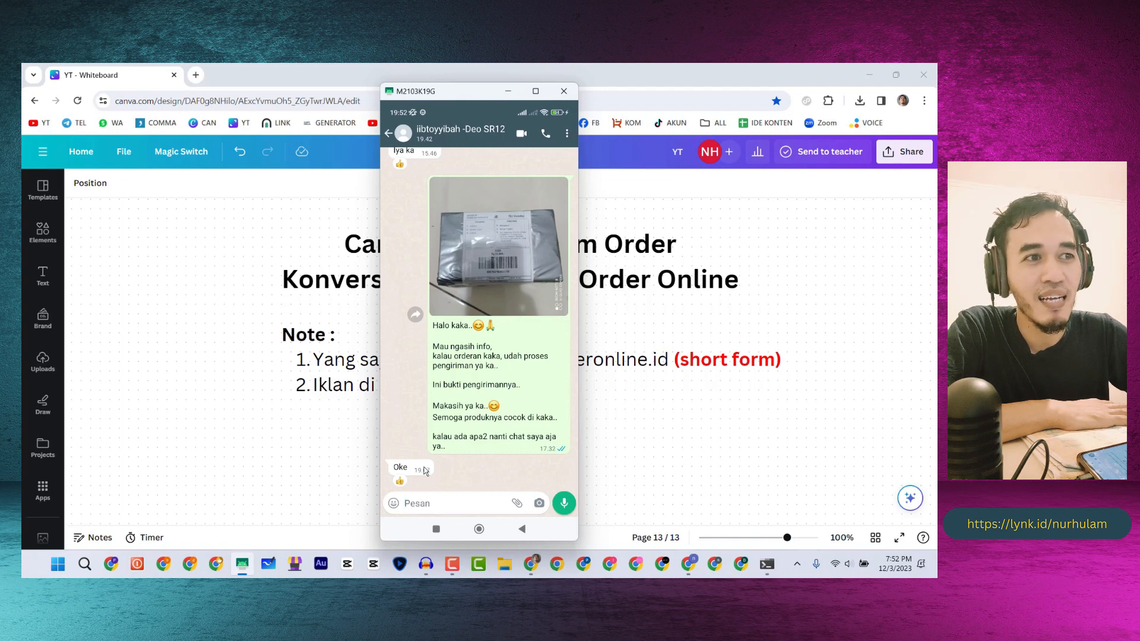
scroll(437, 407, up, 15)
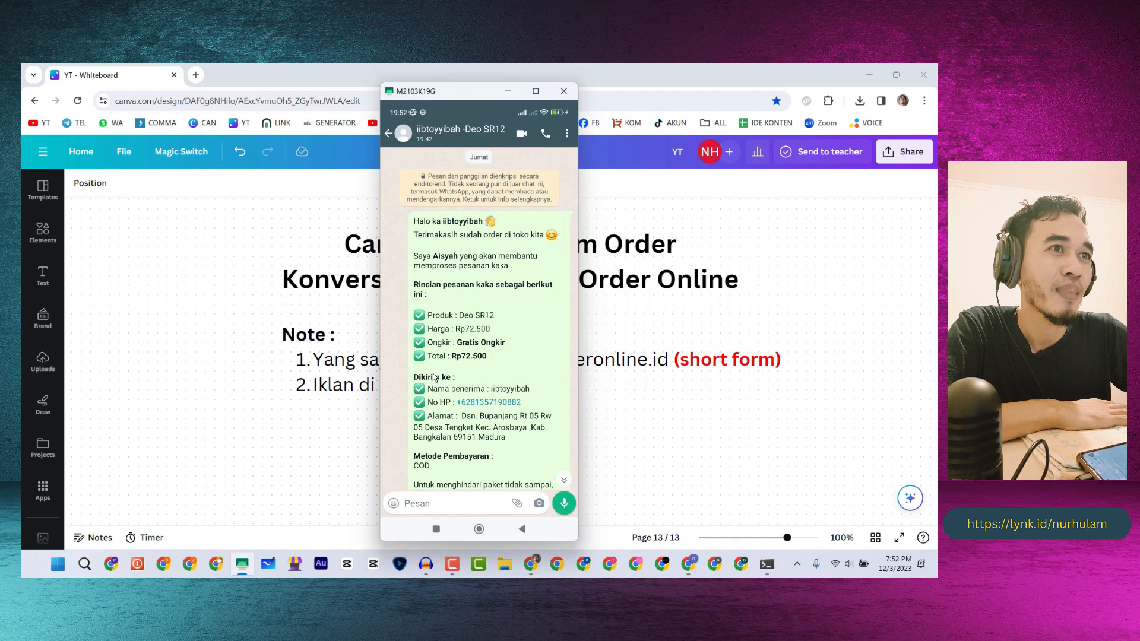
scroll(437, 403, down, 15)
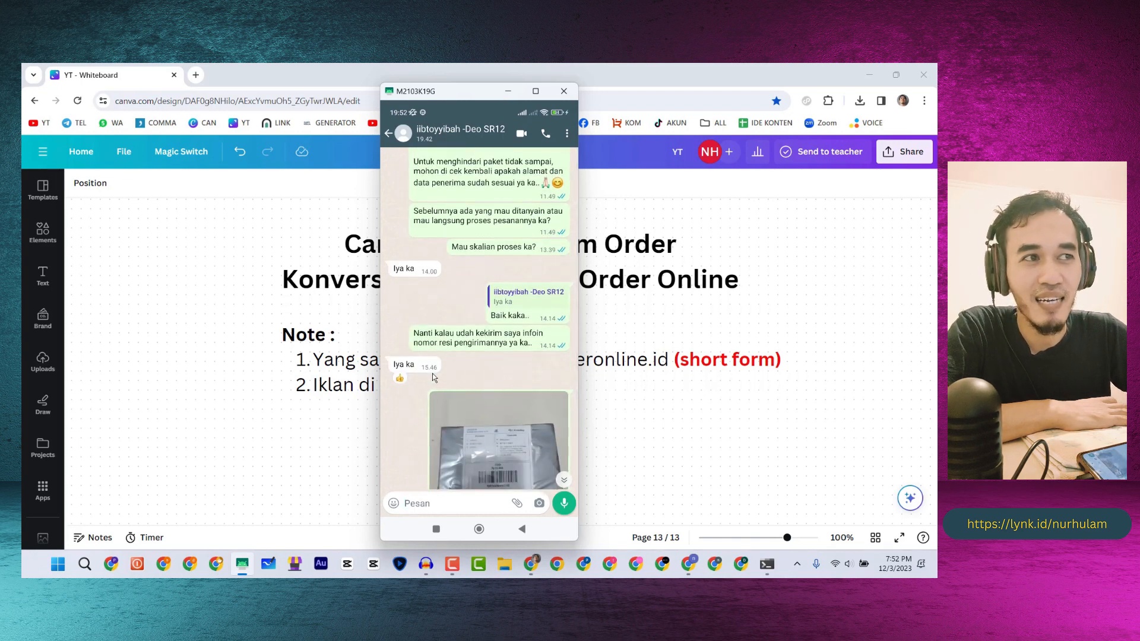
scroll(434, 315, up, 15)
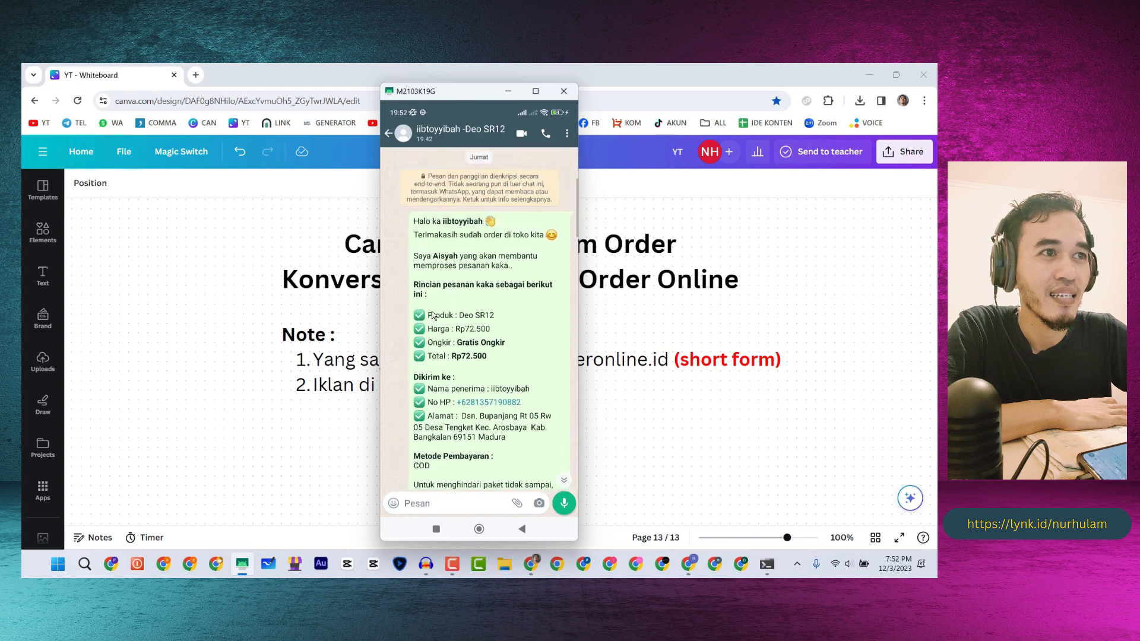
drag(434, 315, 426, 172)
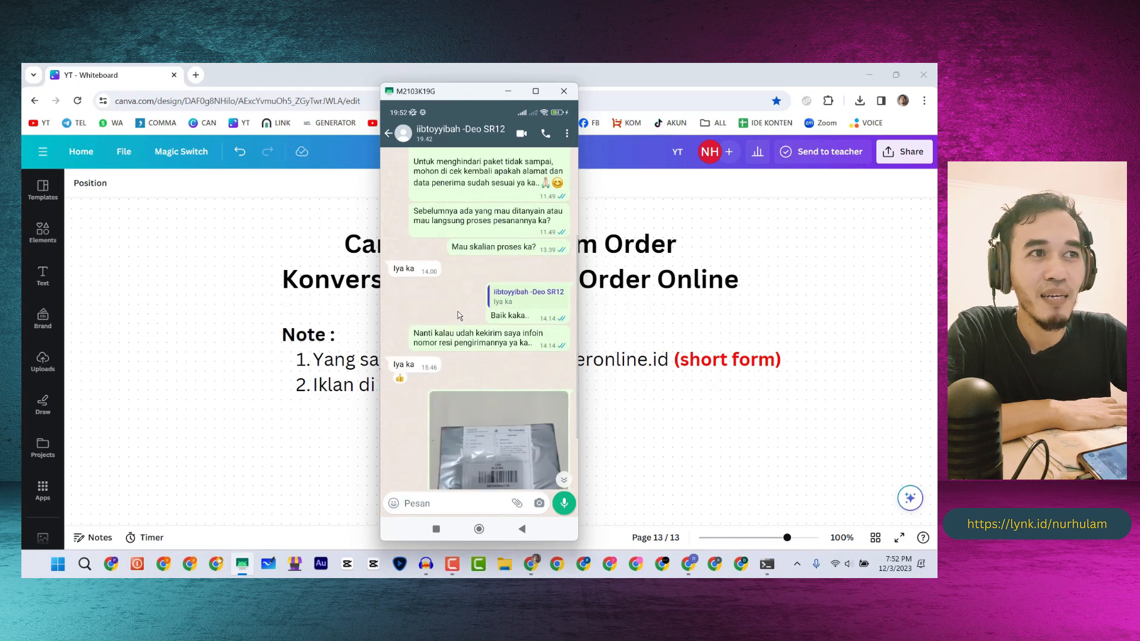
scroll(435, 255, up, 2)
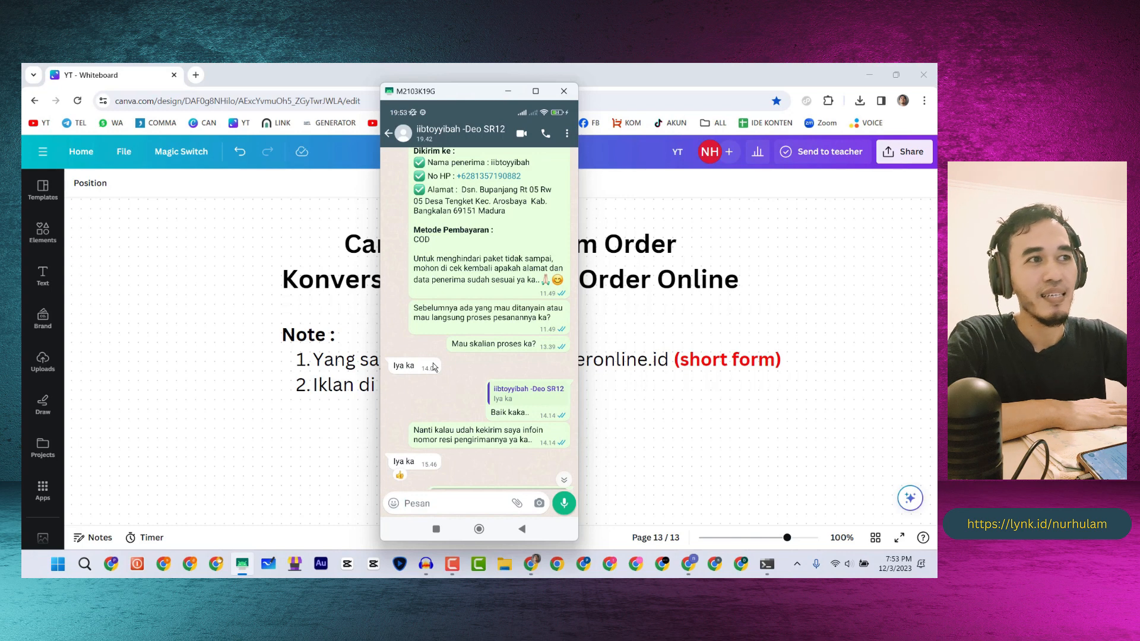
click(389, 134)
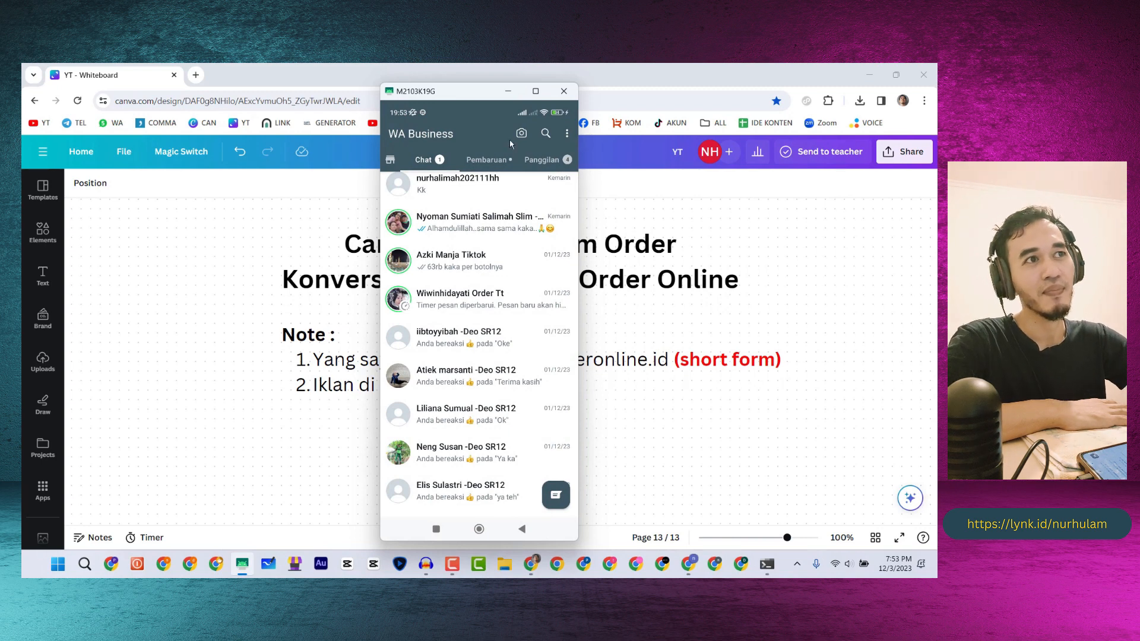
- Minimize the phone mirror to reveal the Canva slide on Orderonline.id short form and TikTok ads
click(508, 92)
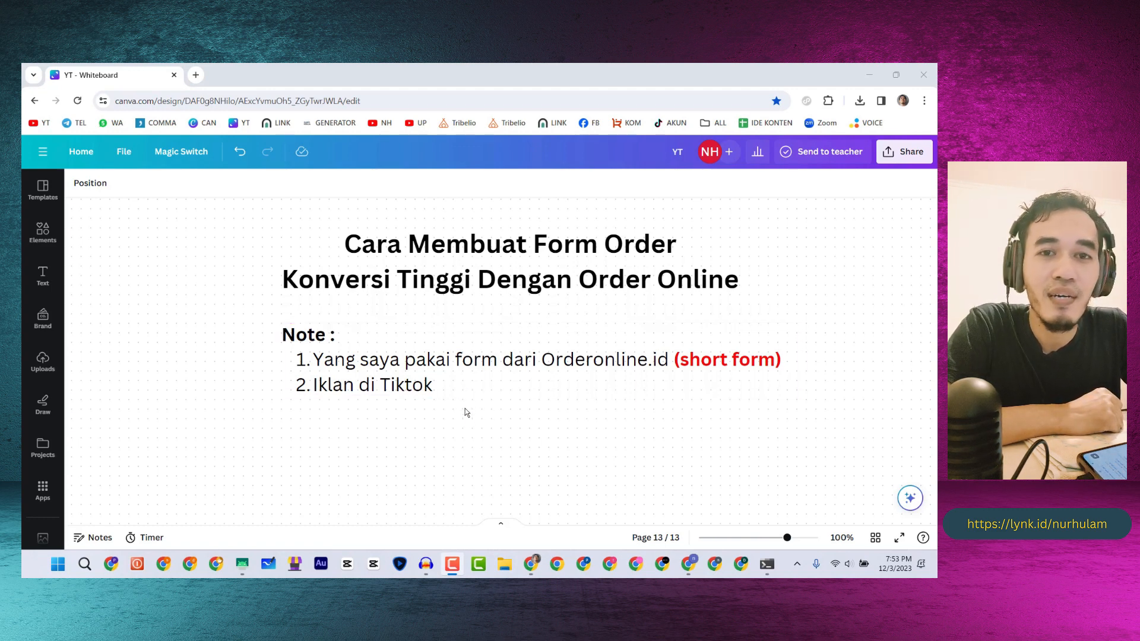
- Restore the OrderOnline window showing Deo Premium SR12's Bank Transfer welcome follow-up message
click(688, 565)
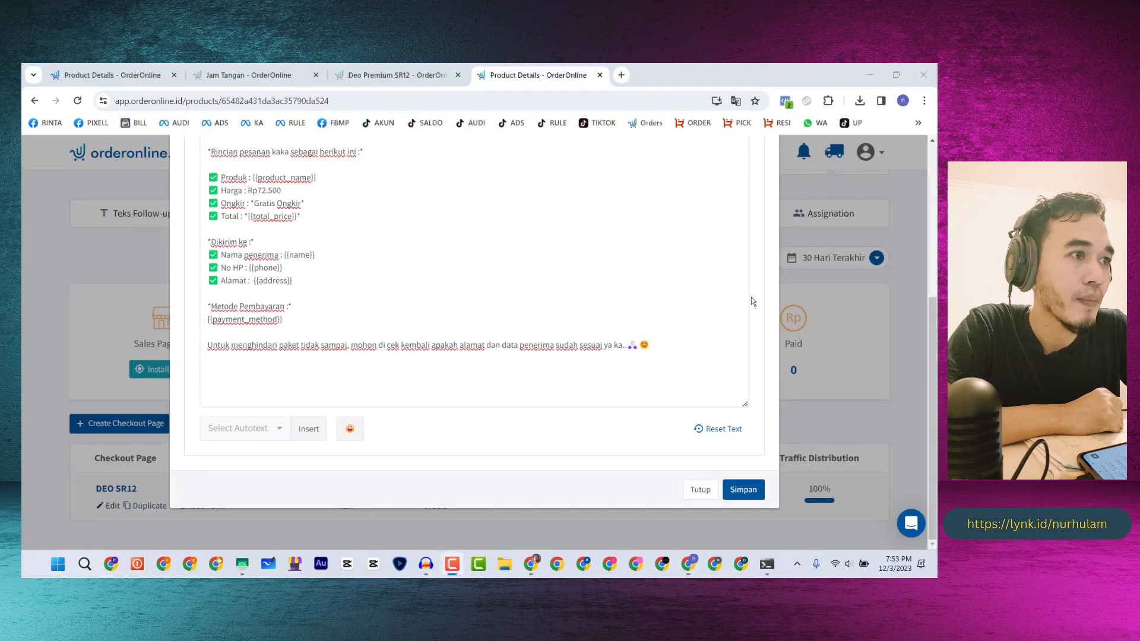
scroll(399, 399, up, 3)
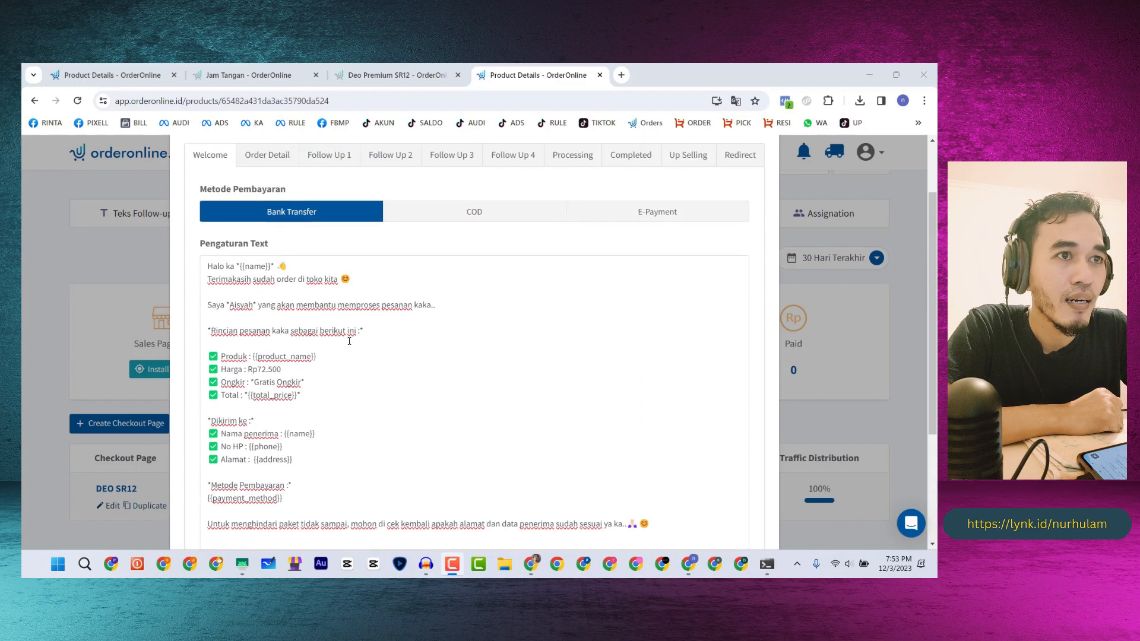
scroll(291, 304, down, 1)
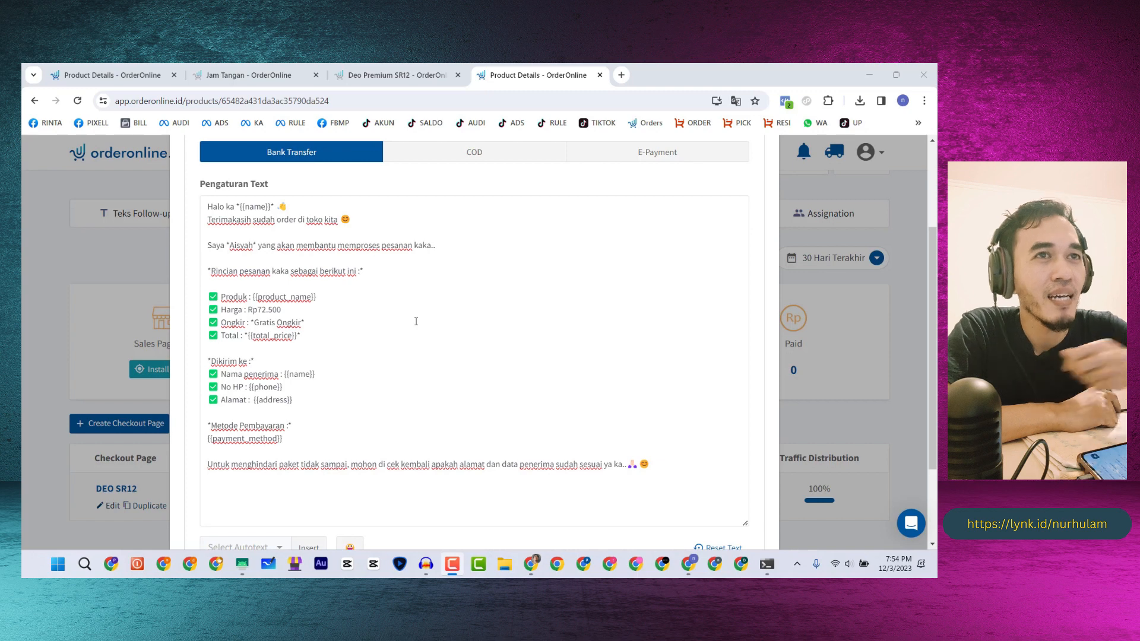
- Close the Jam Tangan follow-up text editor and open the Deo Premium SR12 product
click(102, 72)
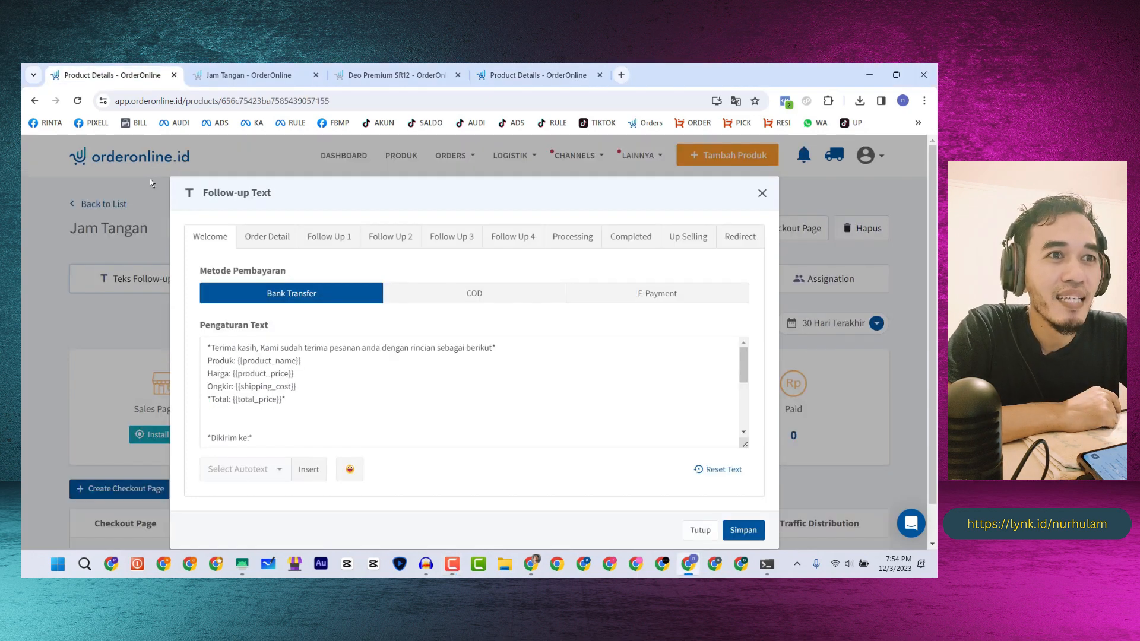
click(762, 193)
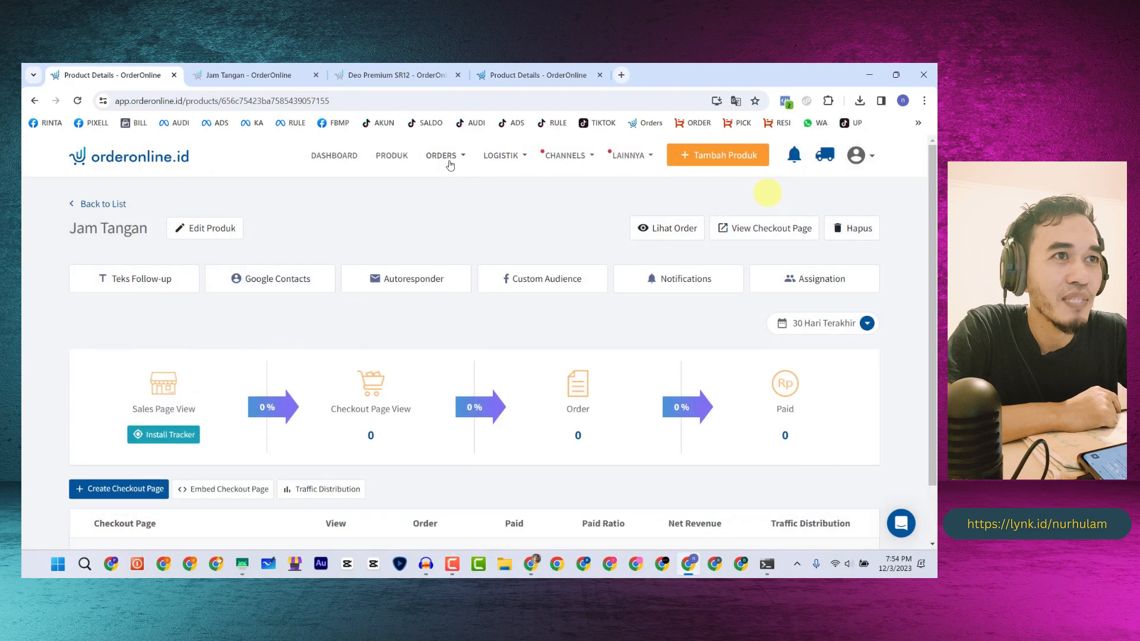
click(401, 155)
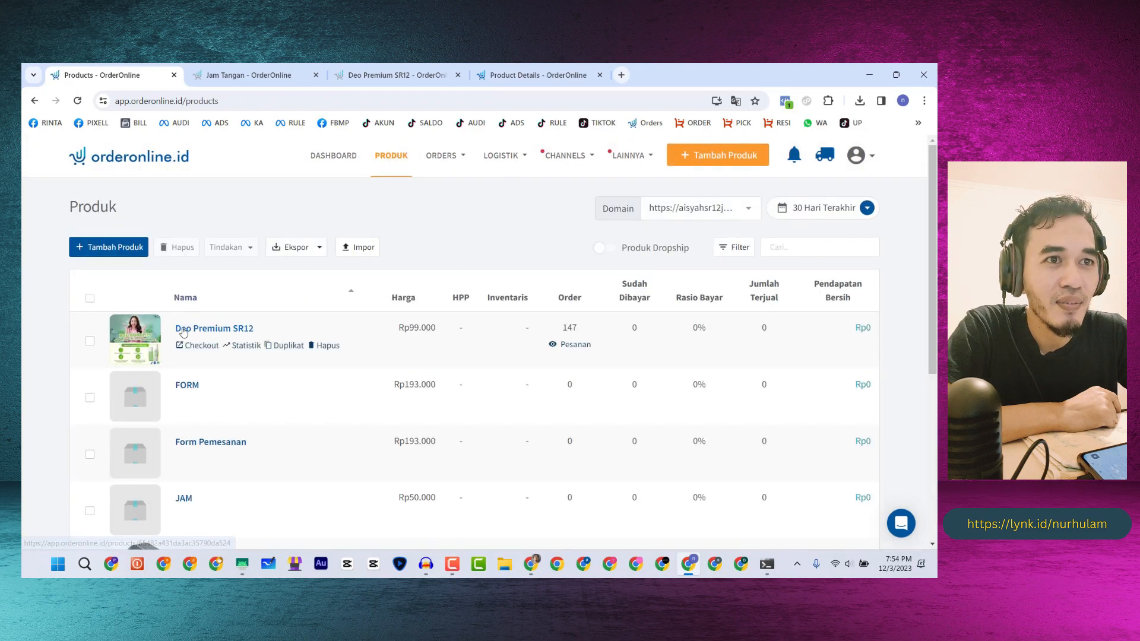
click(190, 336)
- Edit the DEO SR12 checkout form and advance to its success-page step
scroll(107, 505, down, 2)
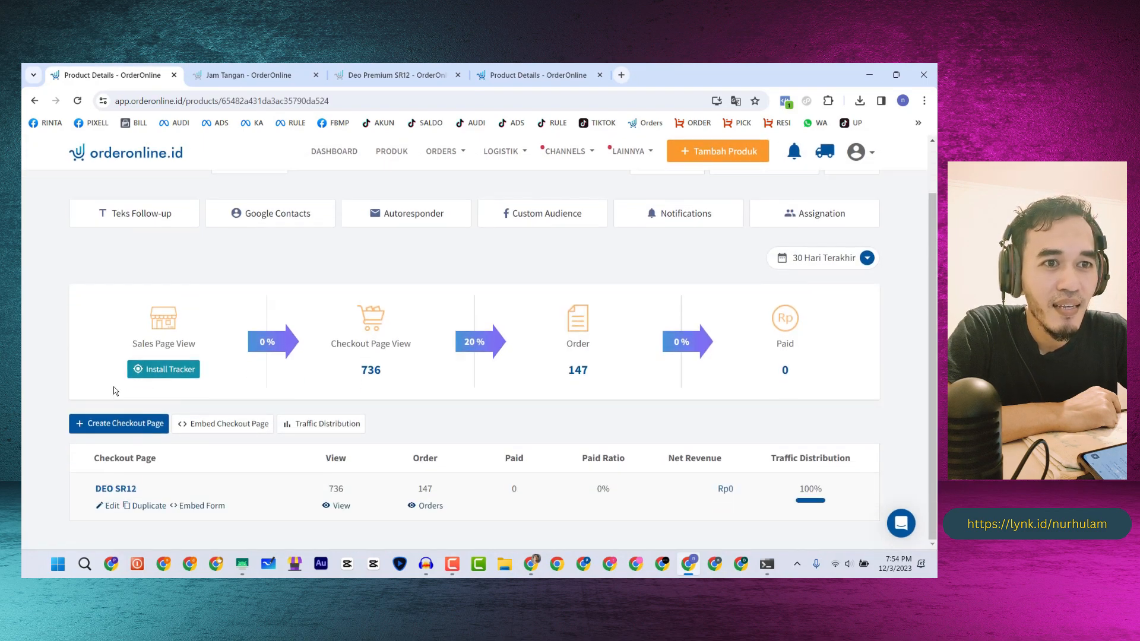
click(108, 505)
scroll(126, 418, down, 4)
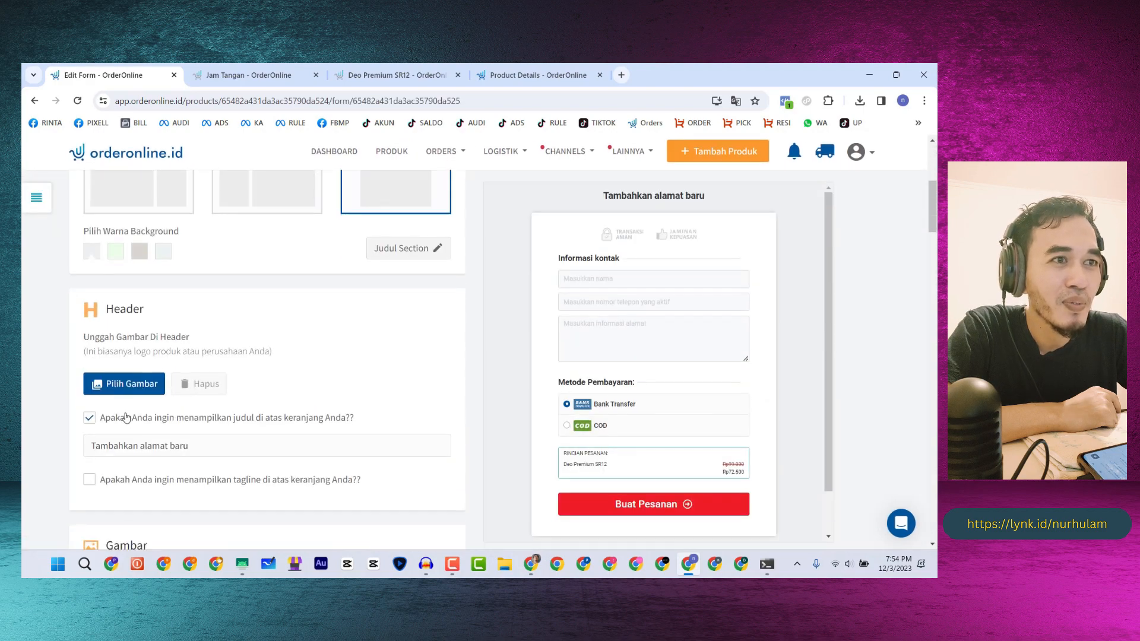
scroll(126, 414, down, 15)
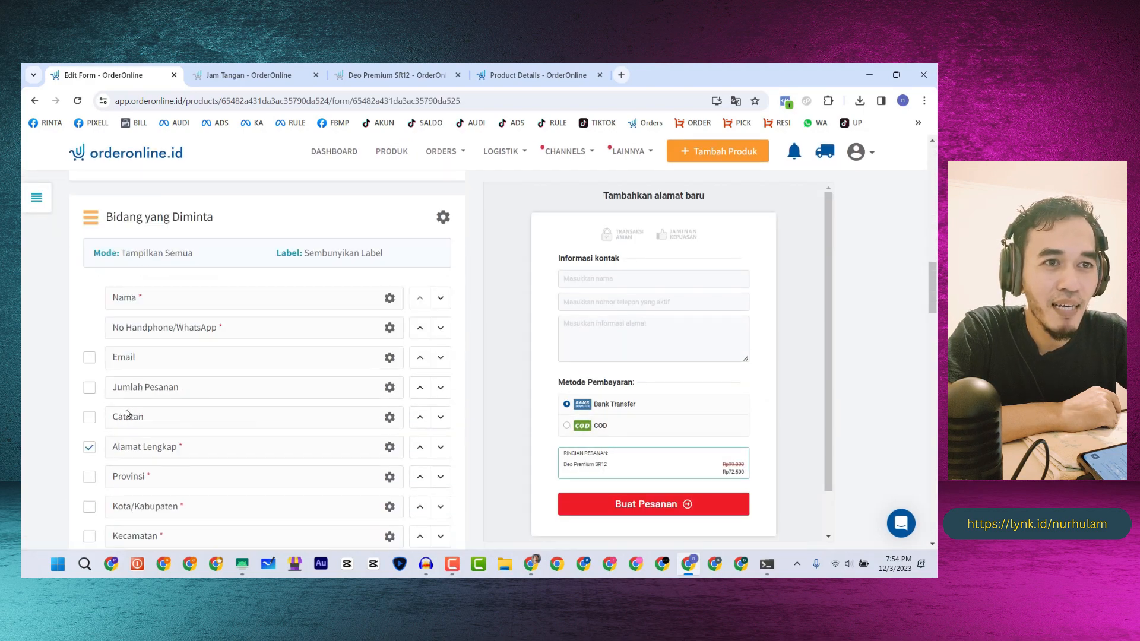
scroll(126, 414, down, 10)
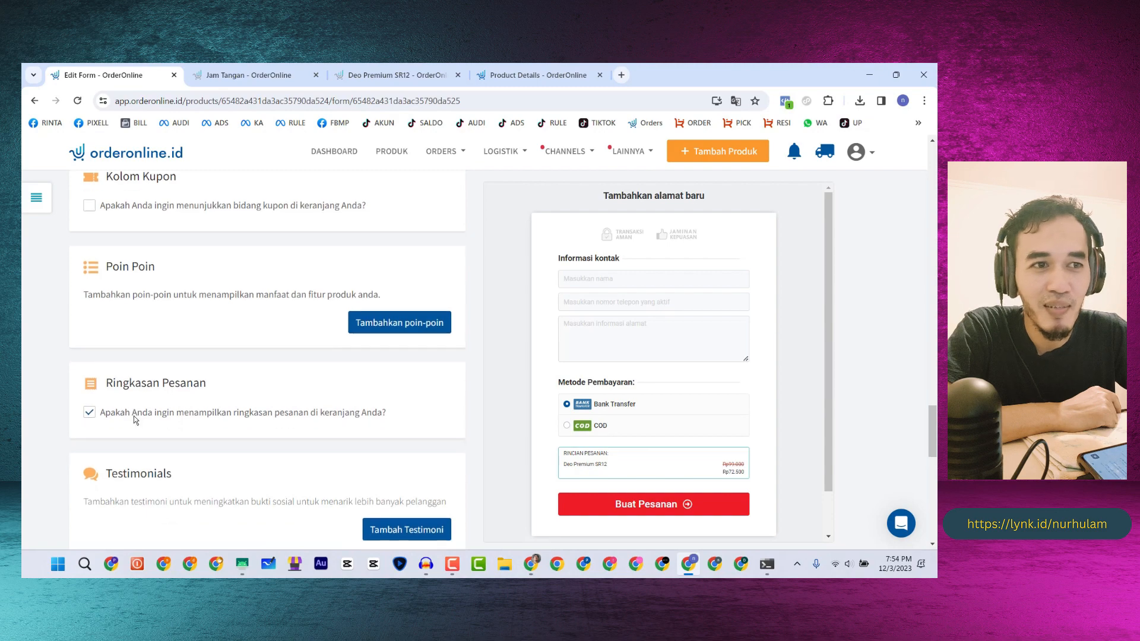
scroll(149, 417, down, 6)
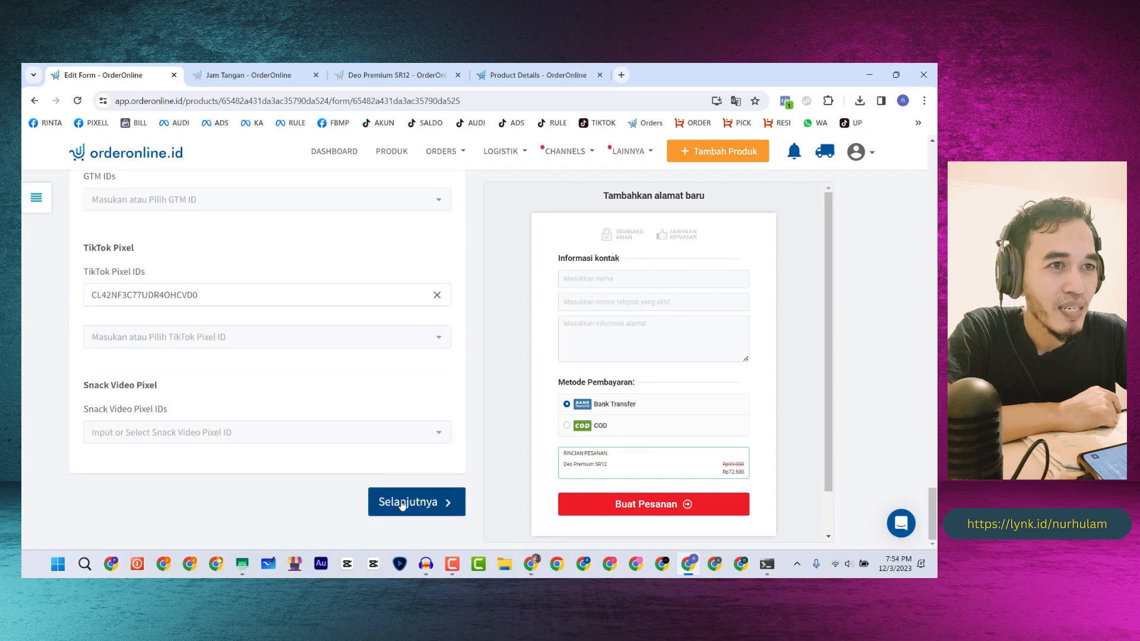
click(400, 502)
scroll(533, 399, down, 3)
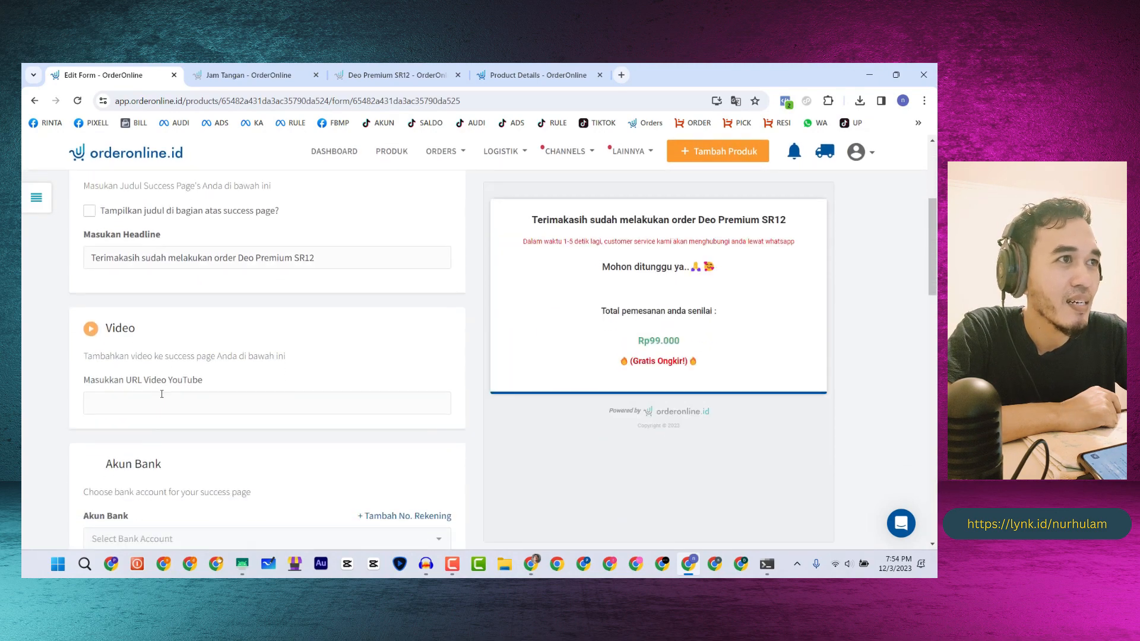
scroll(533, 400, up, 3)
- Preview the Deo Premium SR12 success page in mobile layout, then return to the Canva whiteboard slide
key(F10)
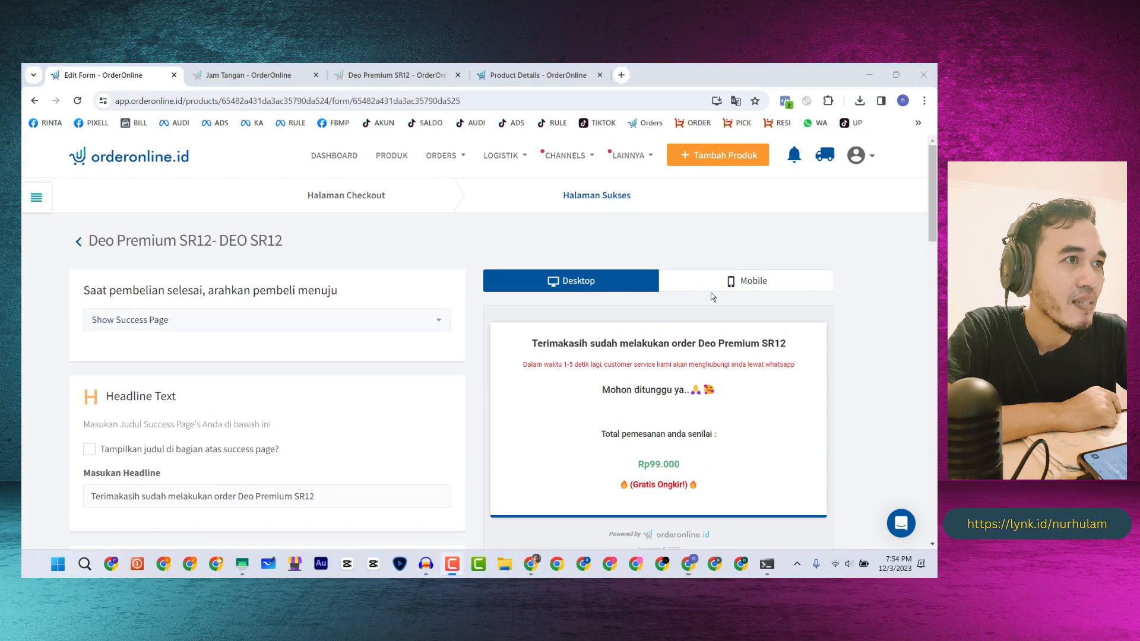
click(744, 282)
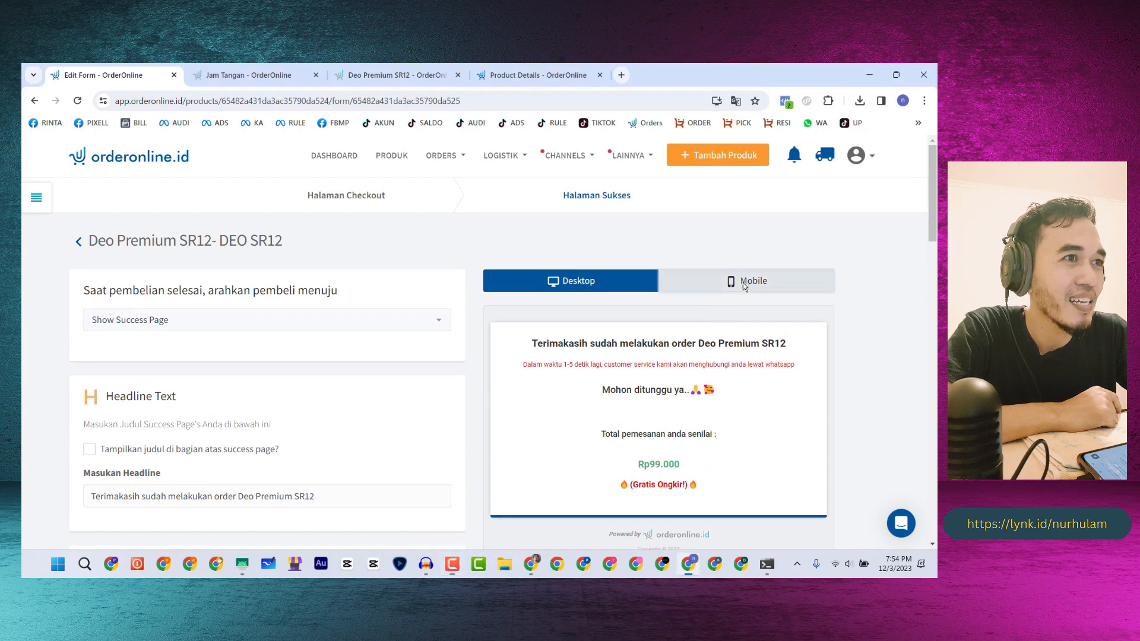
scroll(539, 393, down, 1)
scroll(539, 393, up, 1)
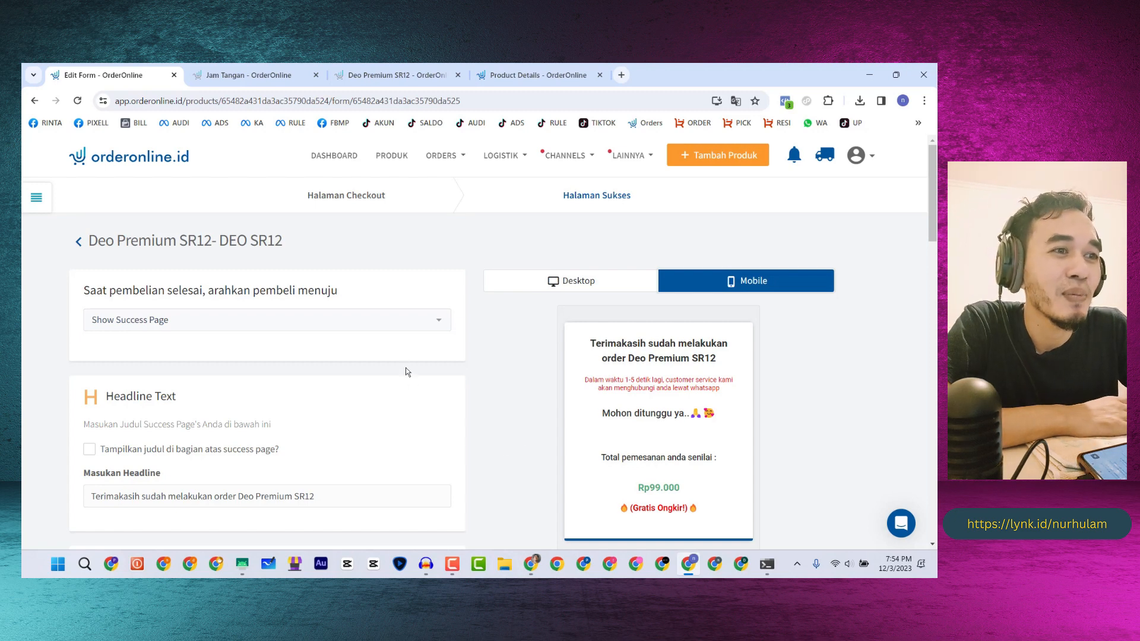
click(531, 563)
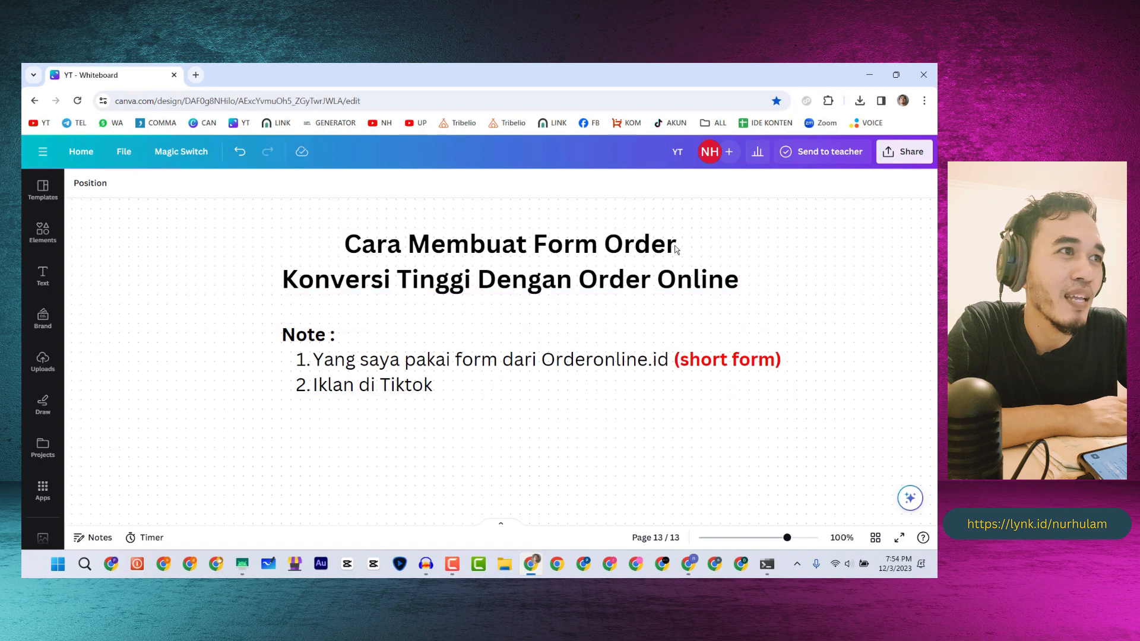
key(F9)
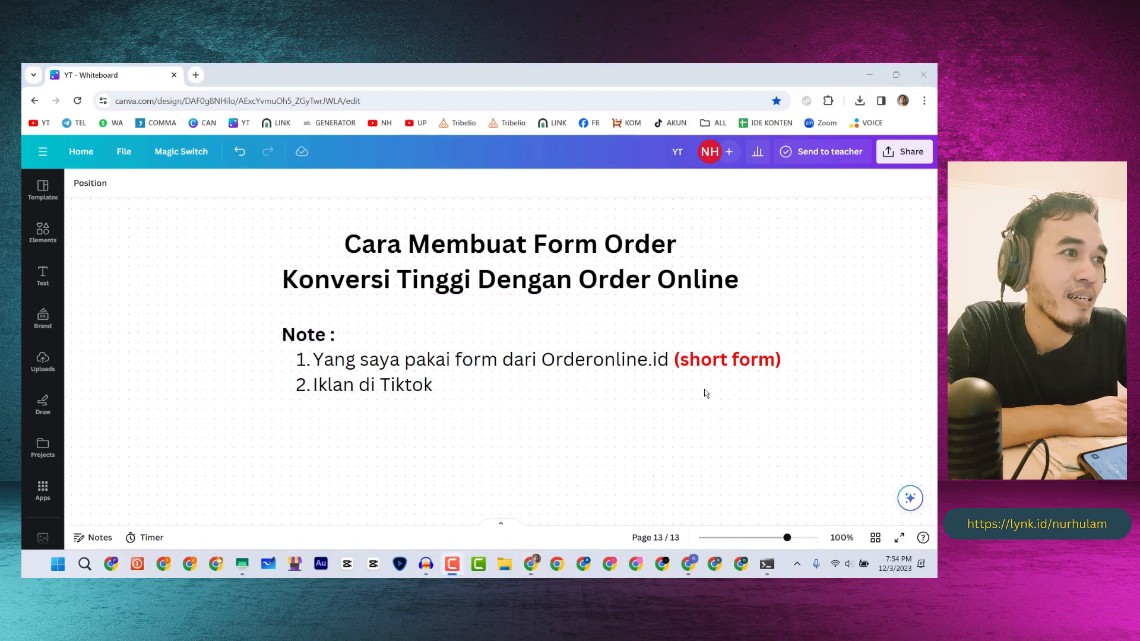